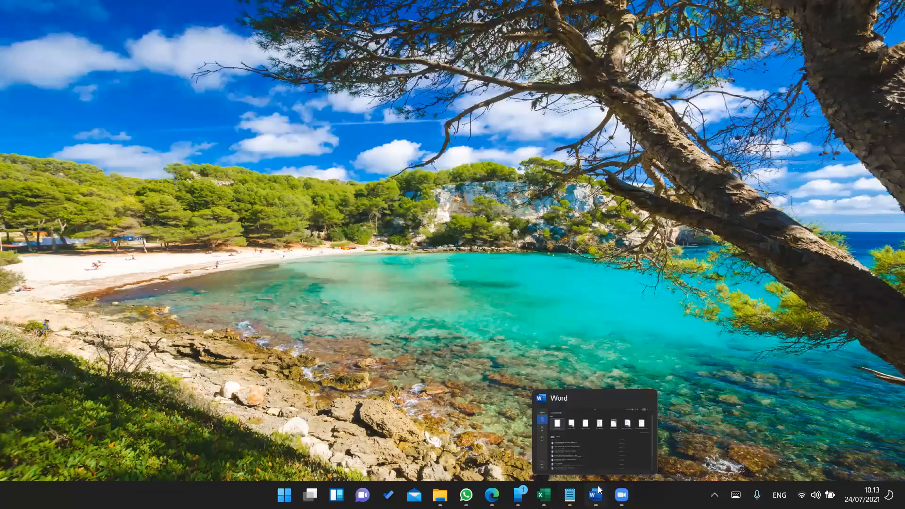
# - Switch to Word and create a new blank document
pyautogui.click(597, 493)
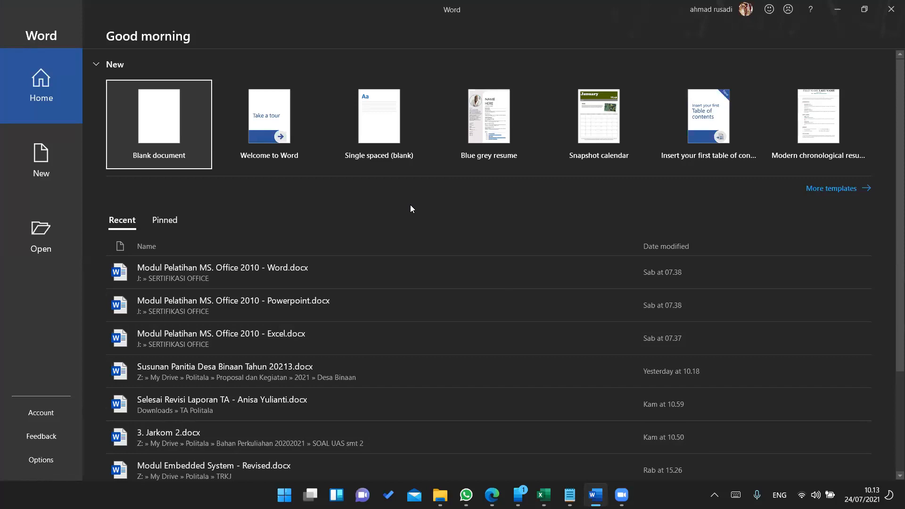
pyautogui.click(183, 137)
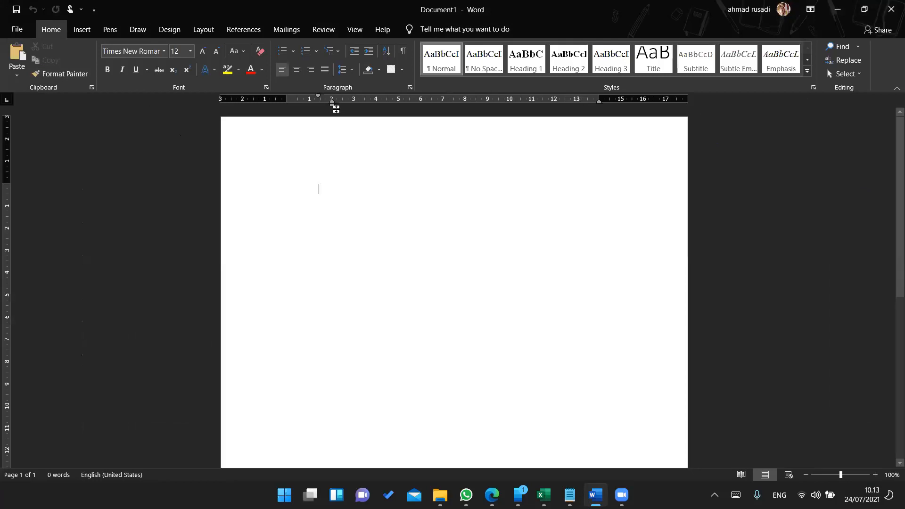
pyautogui.click(85, 31)
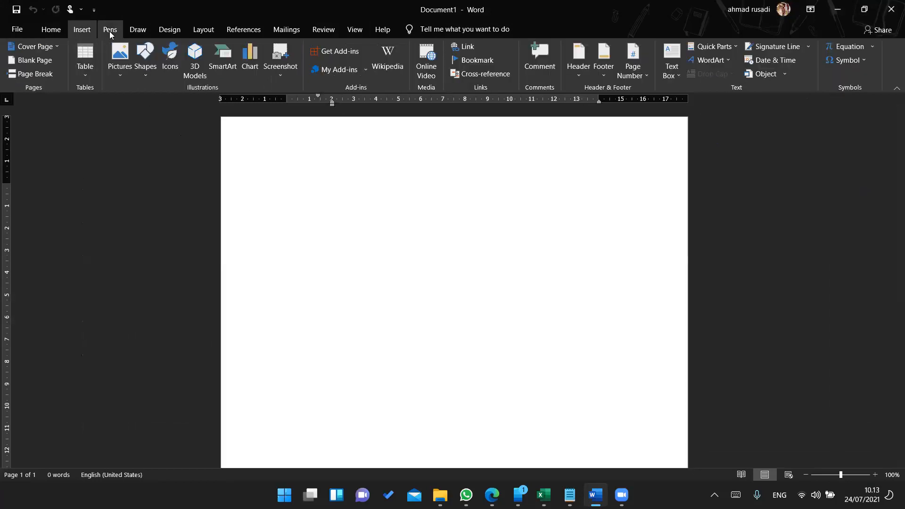
pyautogui.click(52, 30)
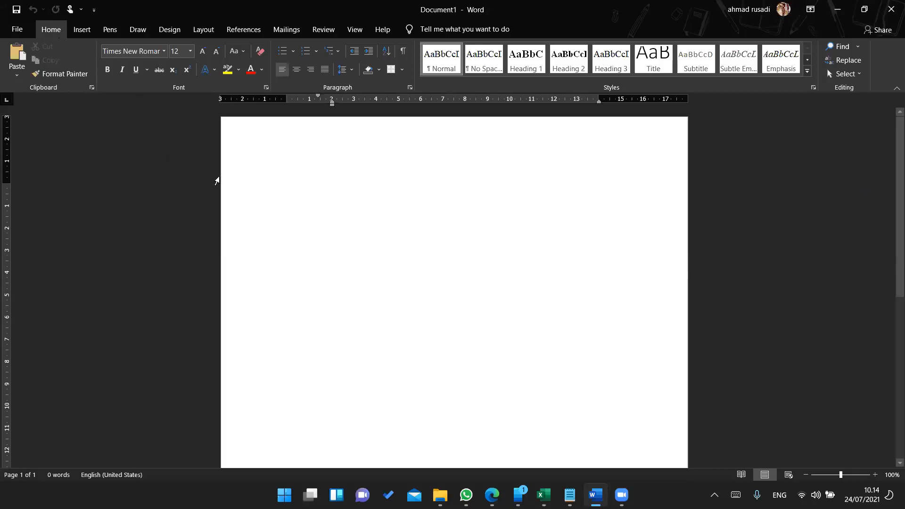
pyautogui.scroll(3, 293, 280)
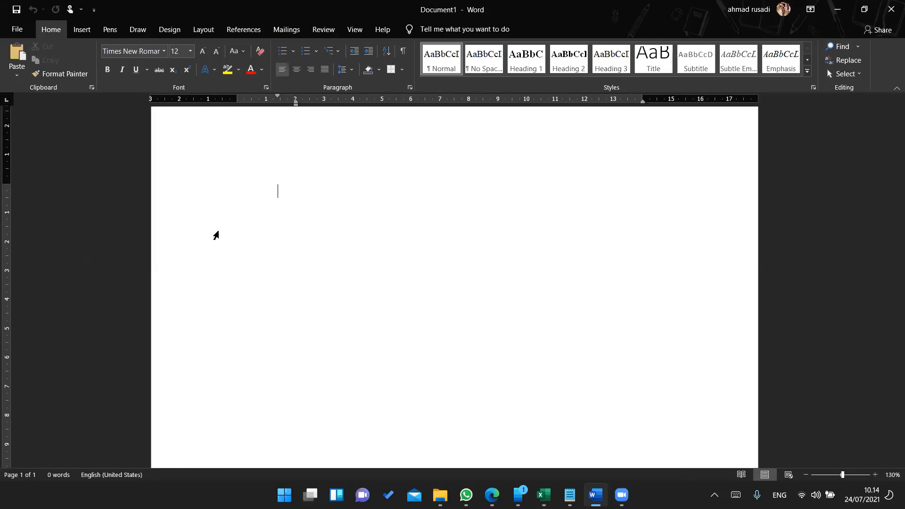
pyautogui.hotkey('ctrl', 'a')
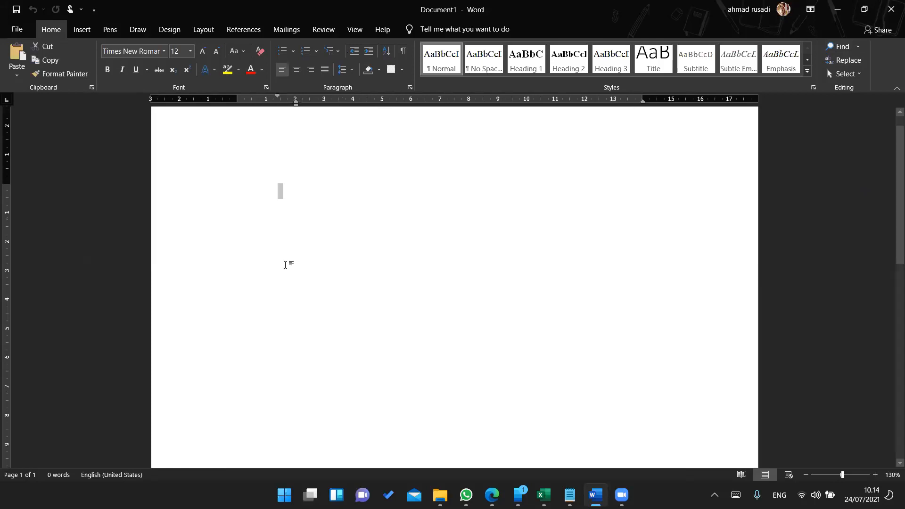
pyautogui.click(286, 265)
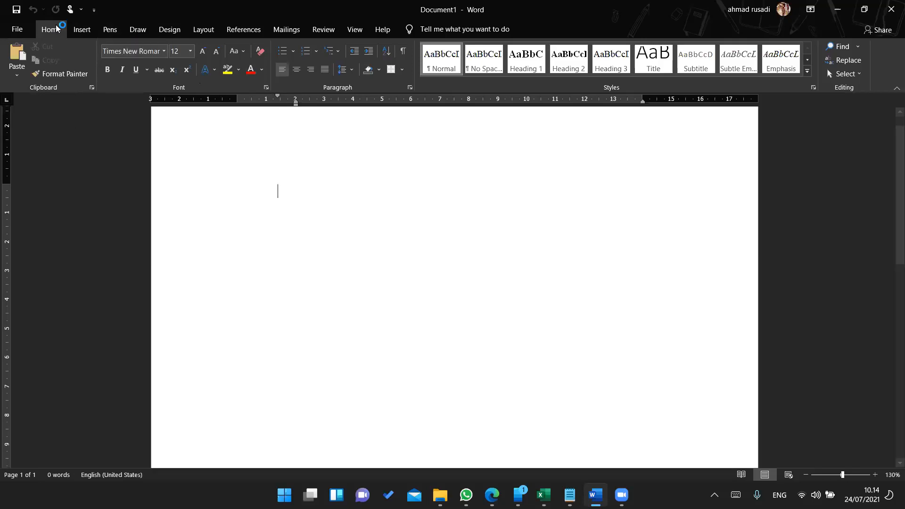
# - Survey the ribbon's command groups, from pens, drawing and design through layout, references, mailings, review, view and help, plus the file options
pyautogui.click(109, 31)
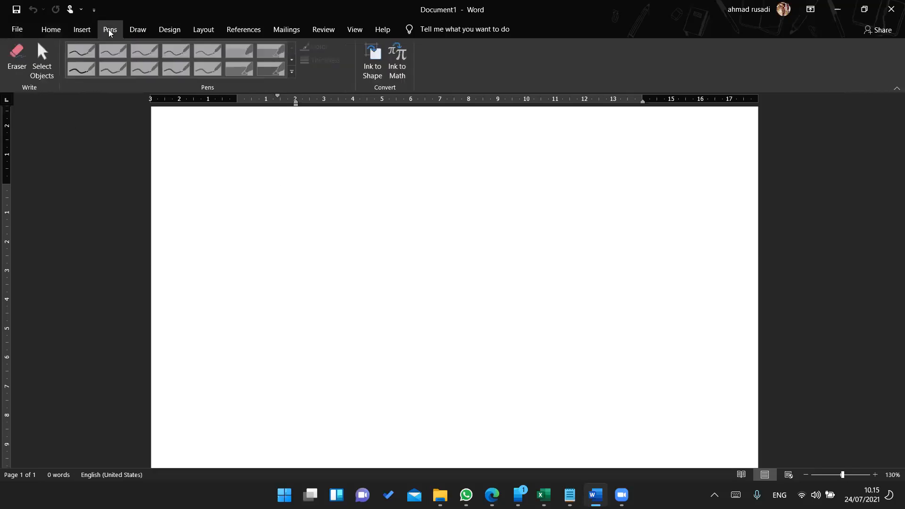
pyautogui.click(144, 33)
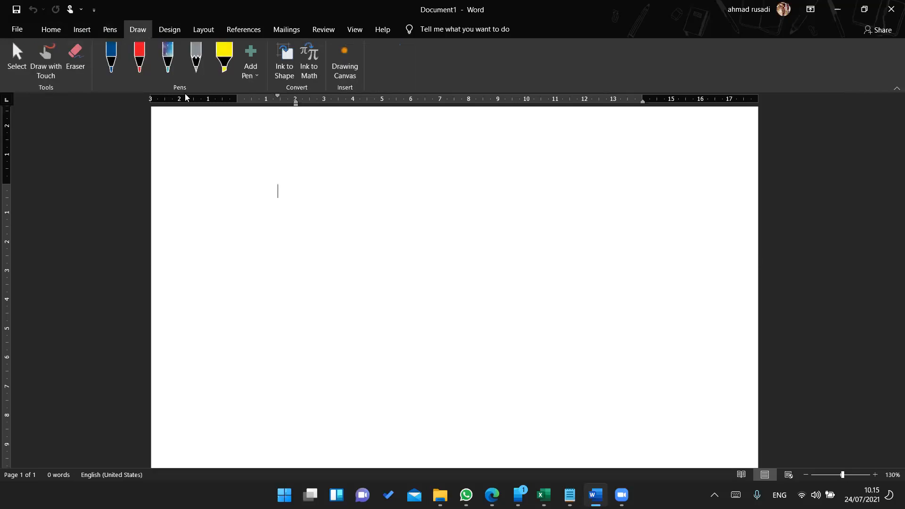
pyautogui.click(180, 34)
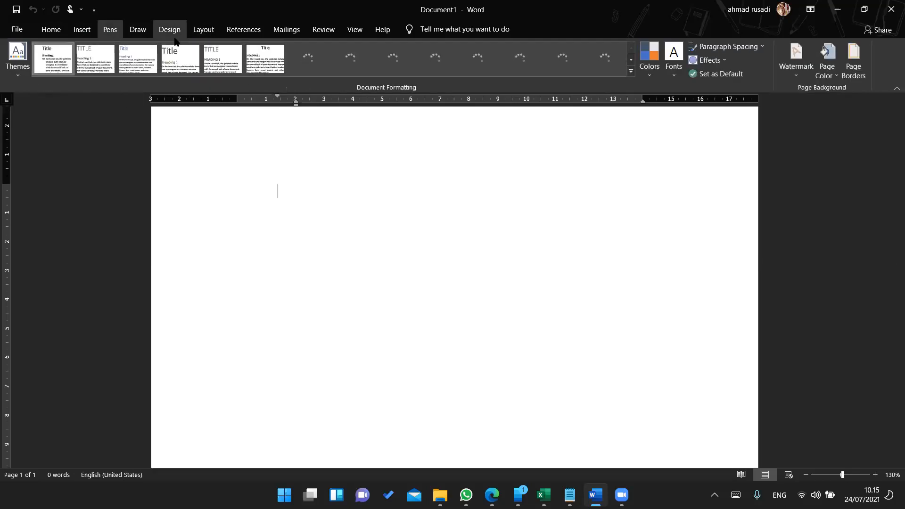
pyautogui.click(202, 32)
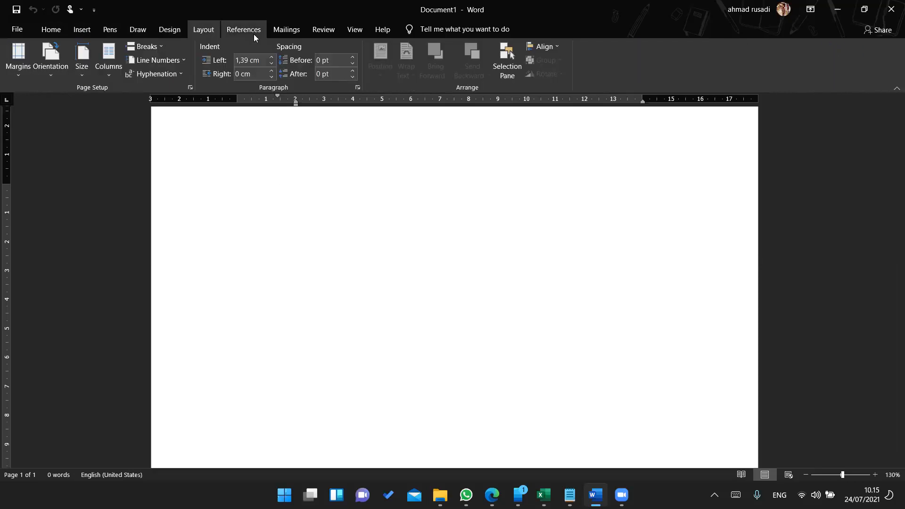
pyautogui.click(253, 33)
pyautogui.click(287, 31)
pyautogui.click(321, 29)
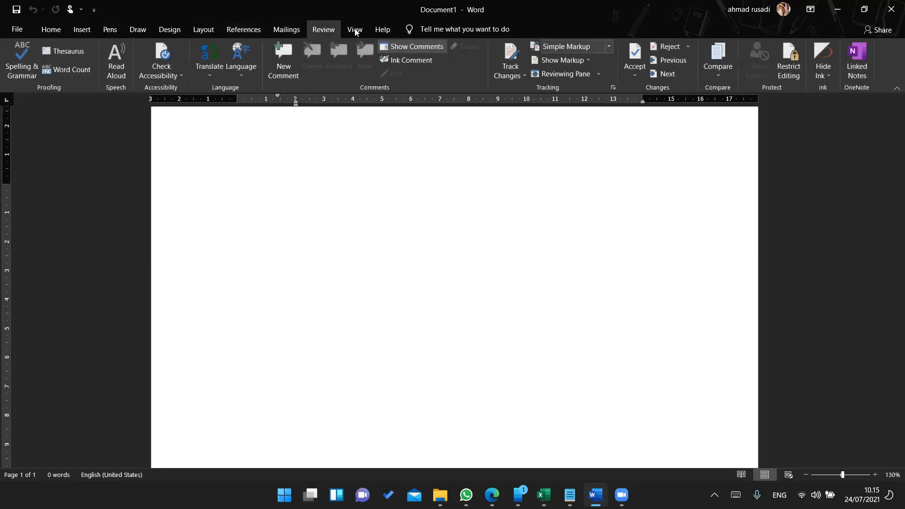
pyautogui.click(355, 30)
pyautogui.click(383, 31)
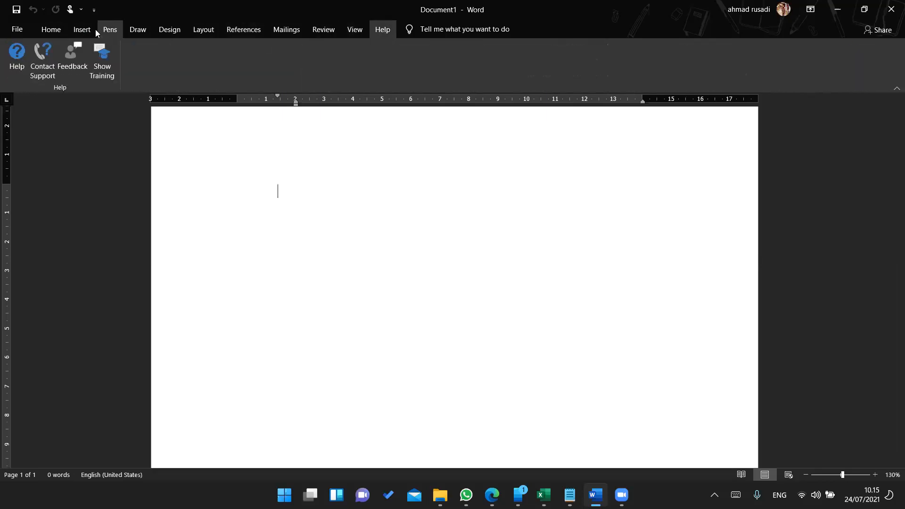
pyautogui.click(108, 28)
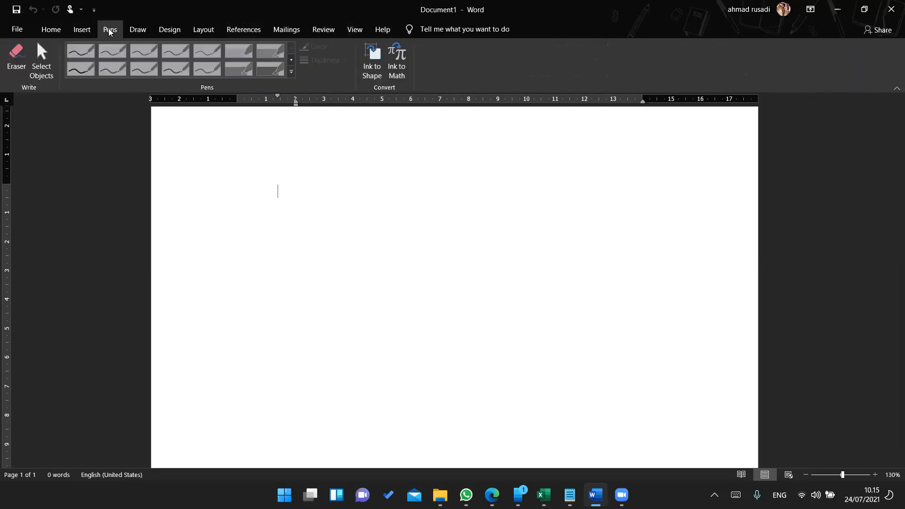
pyautogui.click(137, 30)
pyautogui.click(108, 33)
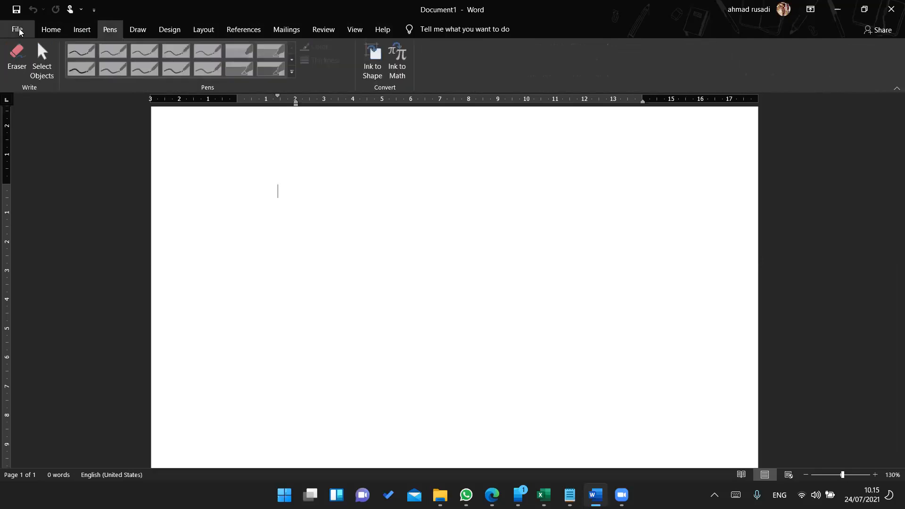
pyautogui.click(19, 31)
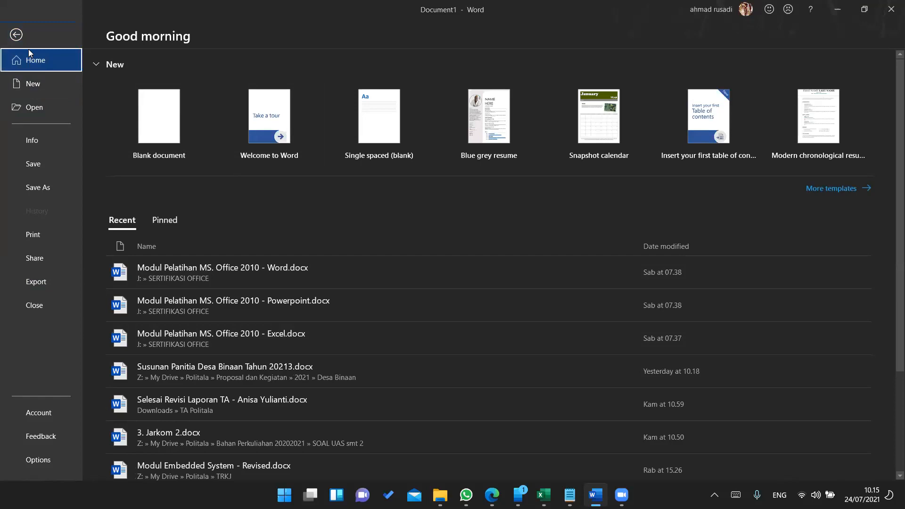
pyautogui.click(19, 37)
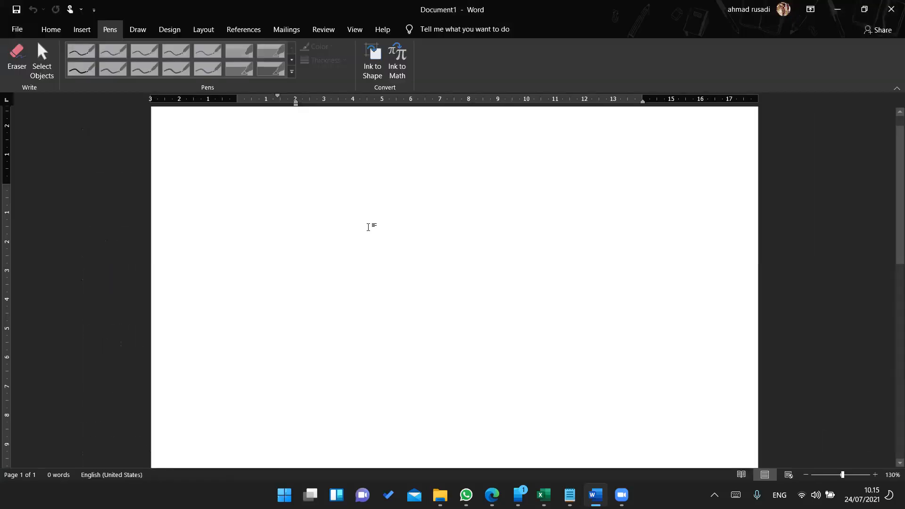
pyautogui.click(58, 30)
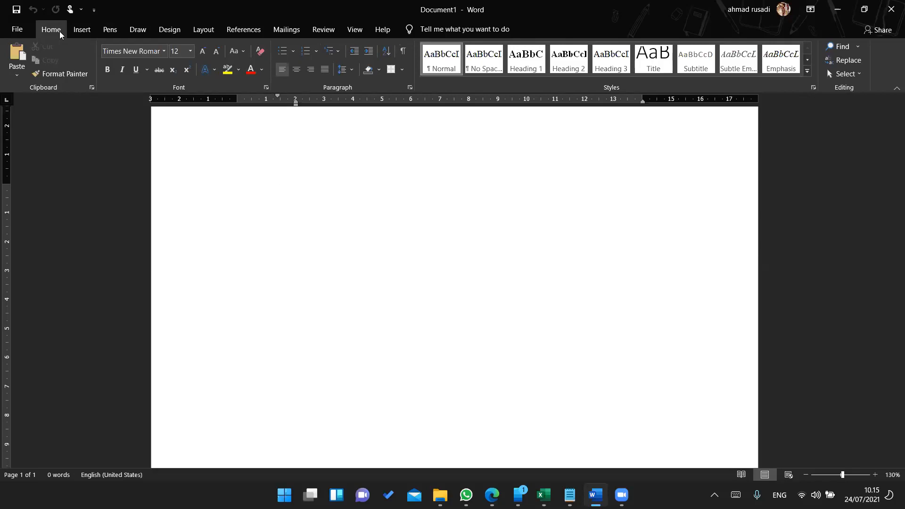
# - Examine the page layout choices for margins, orientation, paper size and columns, including the custom margin settings, without changing any
pyautogui.click(199, 30)
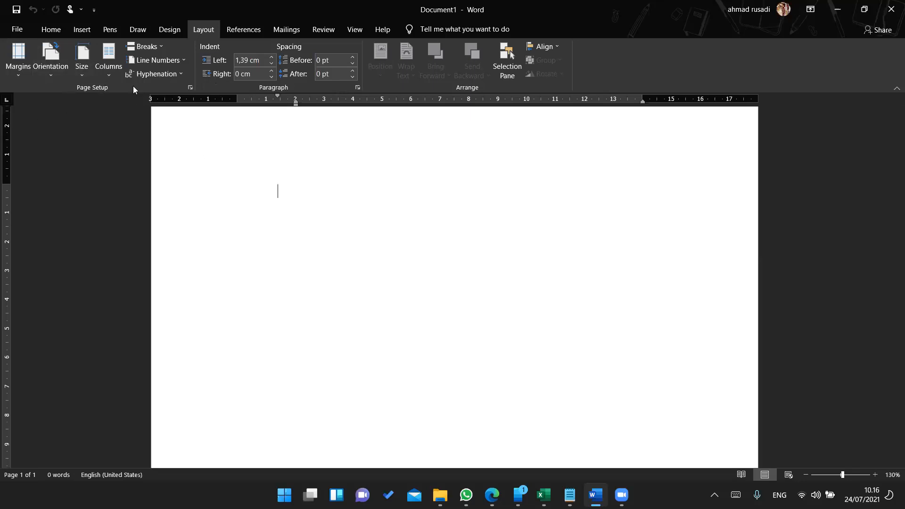
pyautogui.click(22, 71)
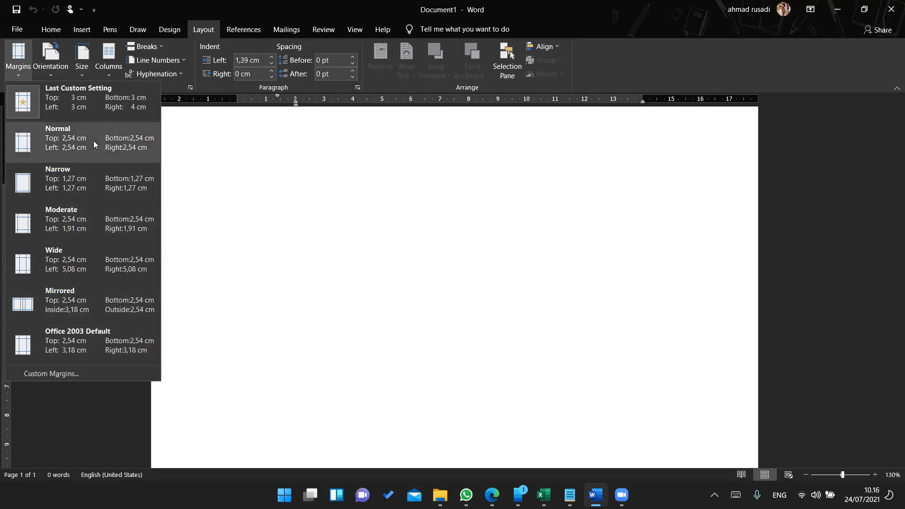
pyautogui.click(56, 72)
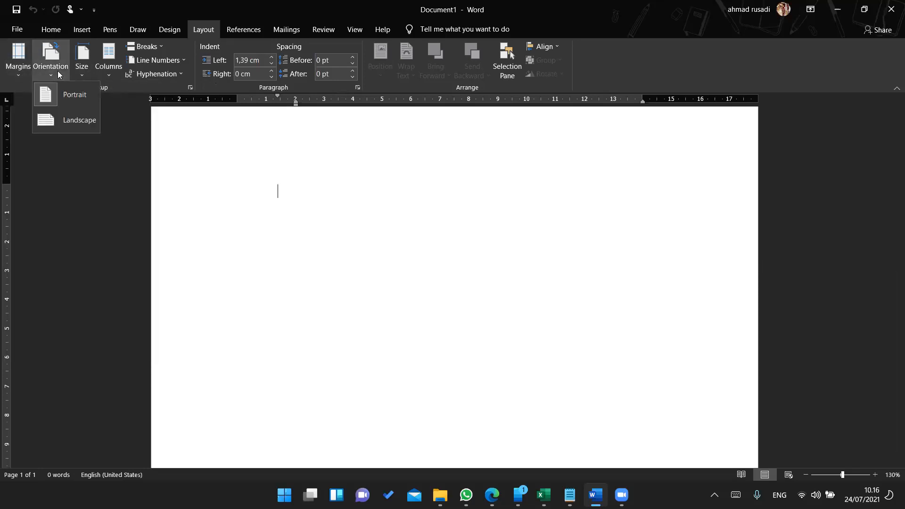
pyautogui.click(78, 74)
pyautogui.click(108, 78)
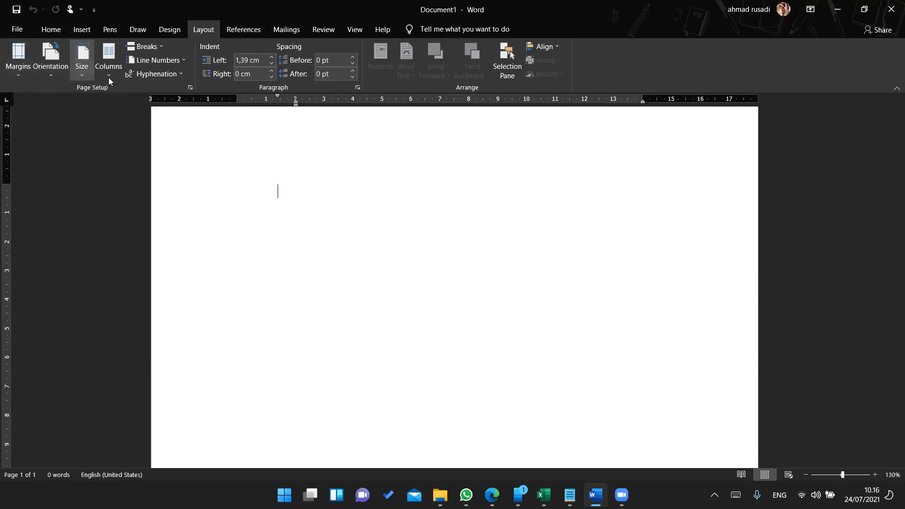
pyautogui.click(26, 79)
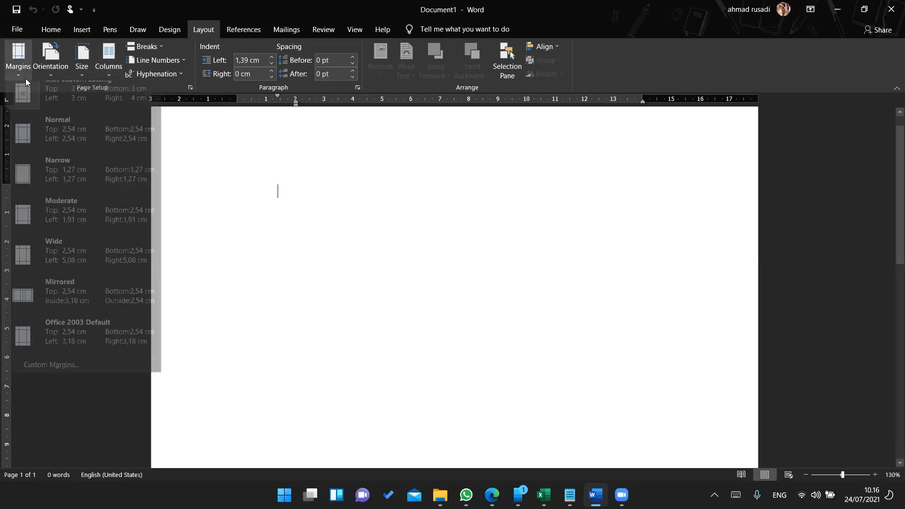
pyautogui.click(26, 78)
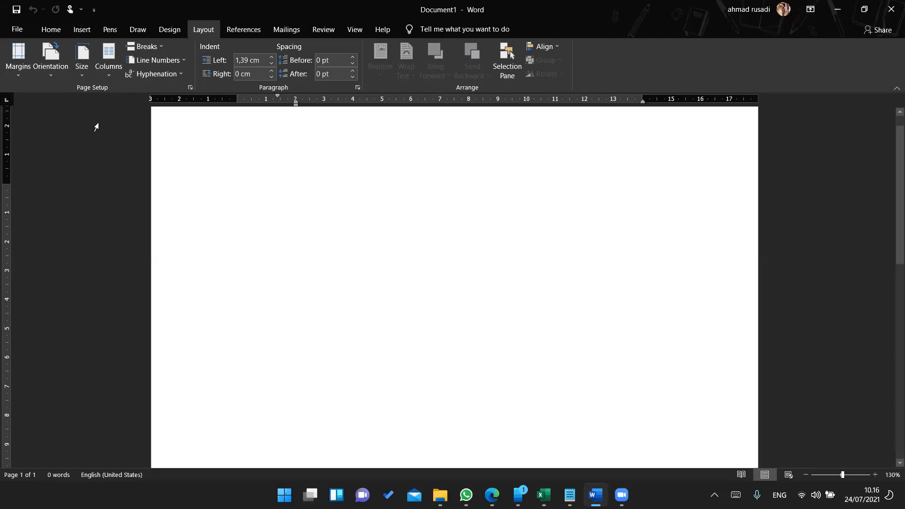
pyautogui.click(25, 75)
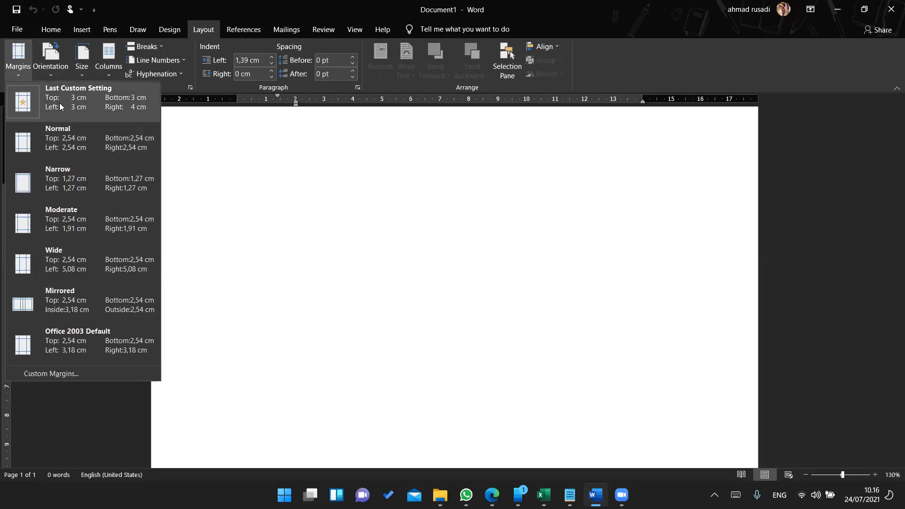
pyautogui.click(66, 373)
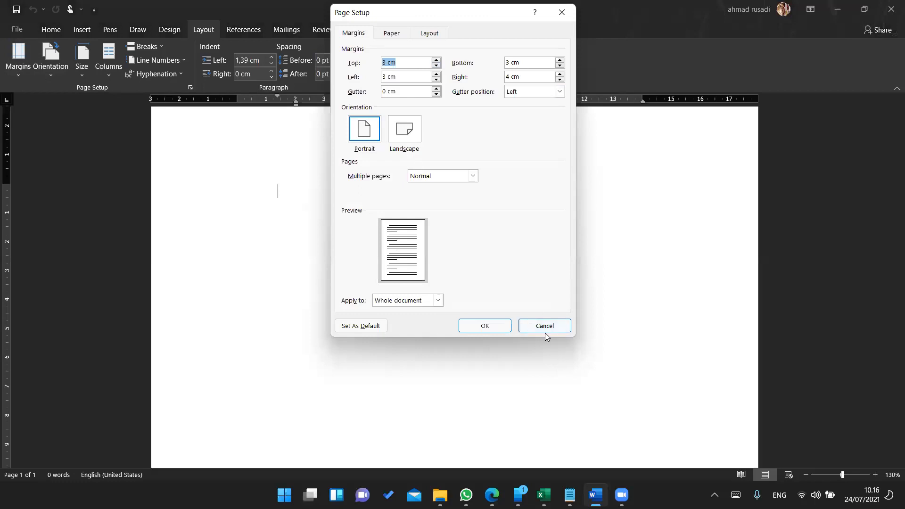
pyautogui.click(541, 324)
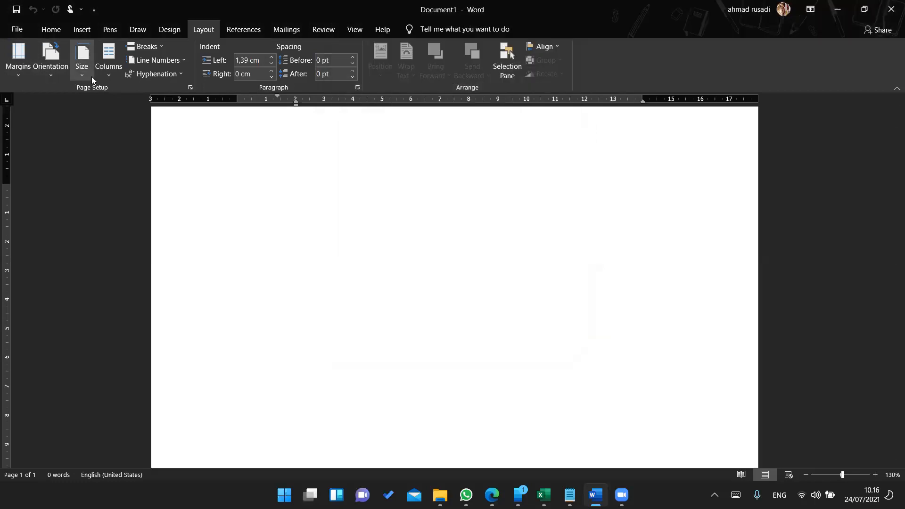
pyautogui.click(105, 77)
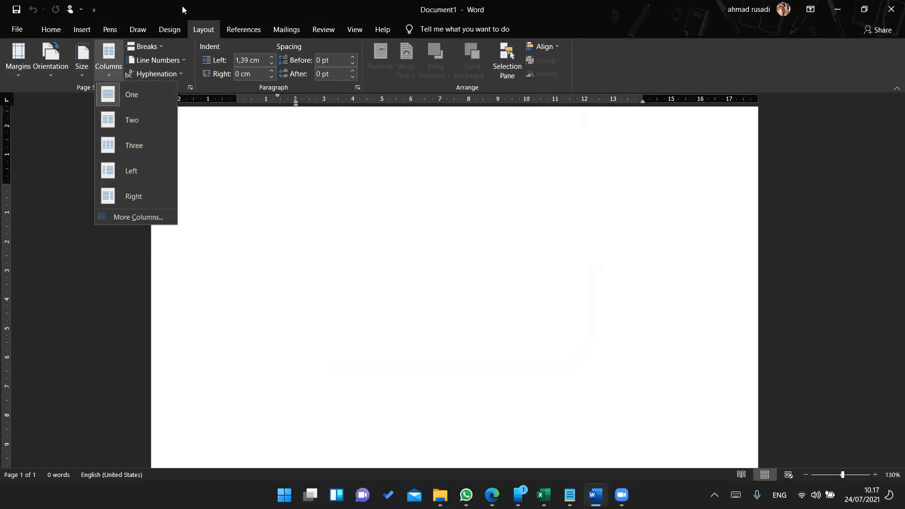
pyautogui.click(205, 31)
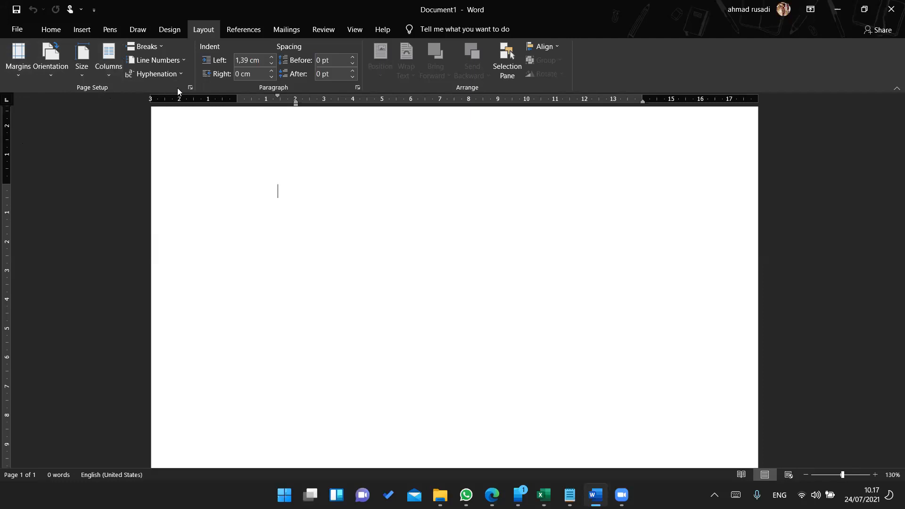
# - Review the margin presets and the full Page Setup options for margins, orientation, paper size and paper source
pyautogui.click(18, 60)
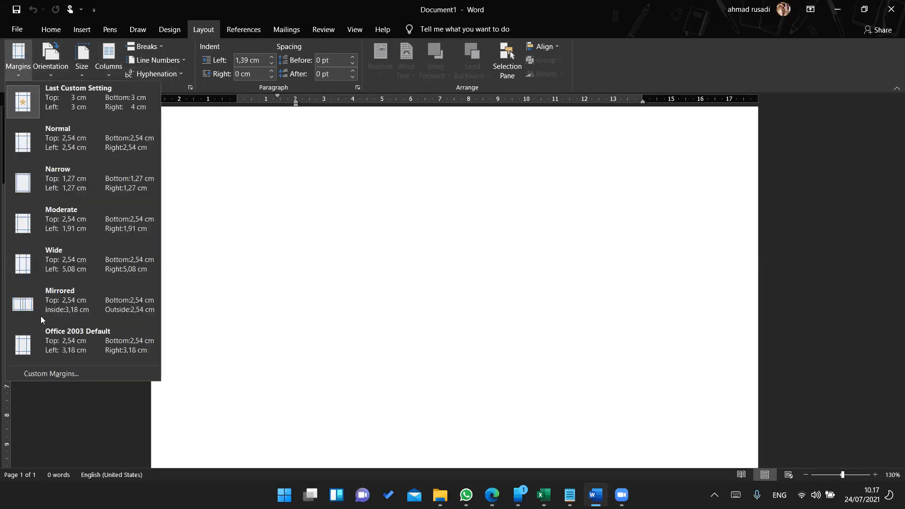
pyautogui.click(193, 2)
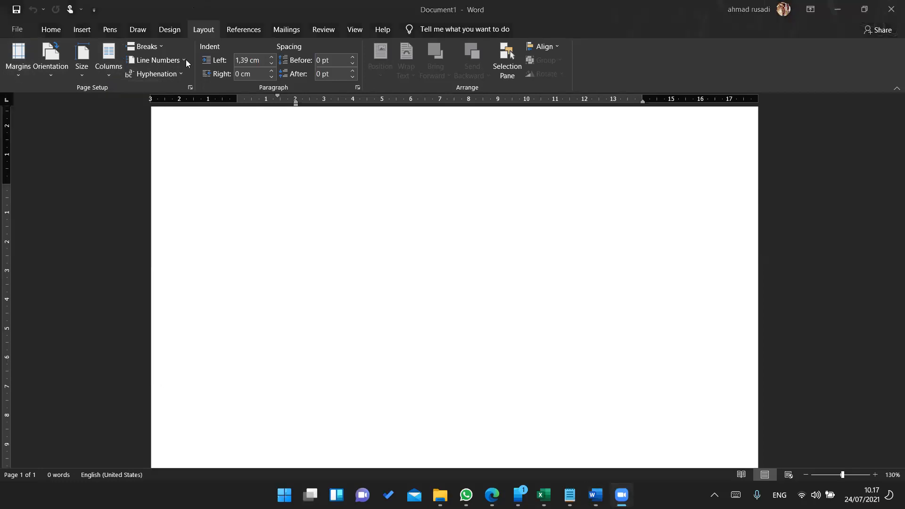
pyautogui.click(190, 88)
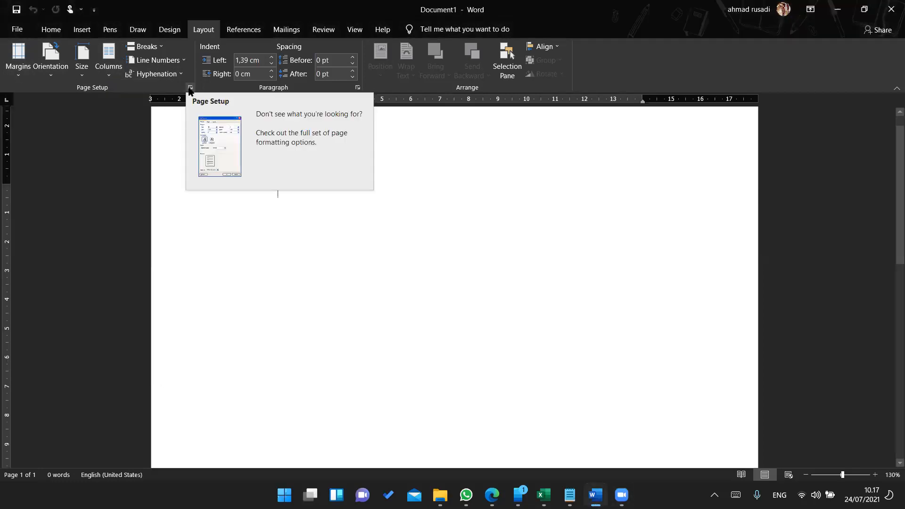
pyautogui.click(190, 88)
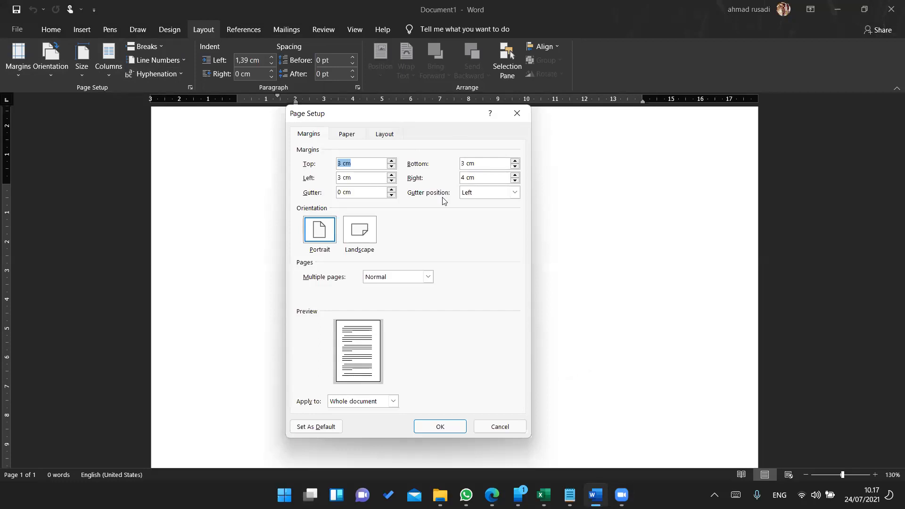
pyautogui.moveTo(389, 122); pyautogui.dragTo(379, 81)
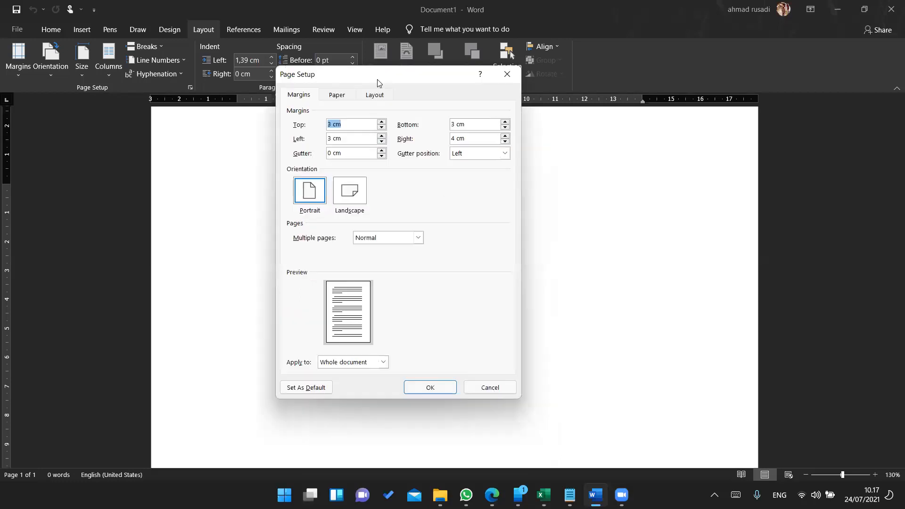
pyautogui.click(334, 125)
pyautogui.click(333, 94)
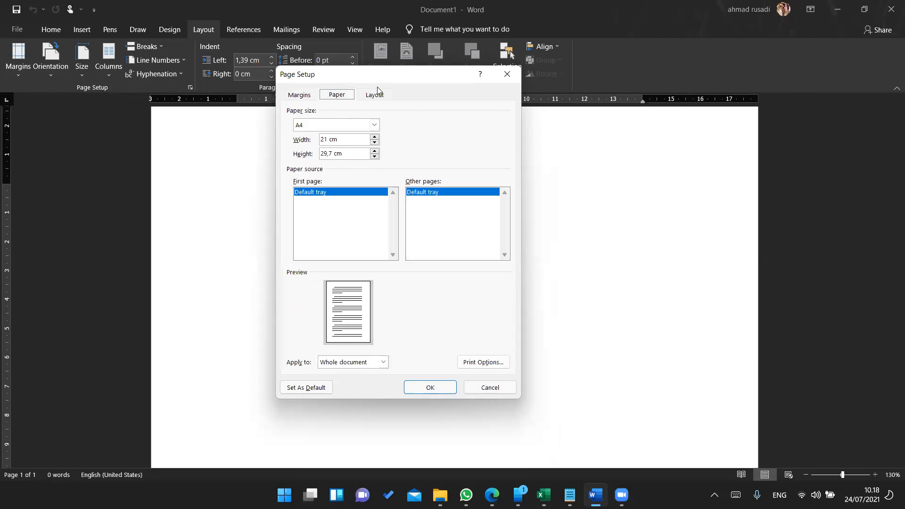
pyautogui.click(377, 96)
pyautogui.click(332, 97)
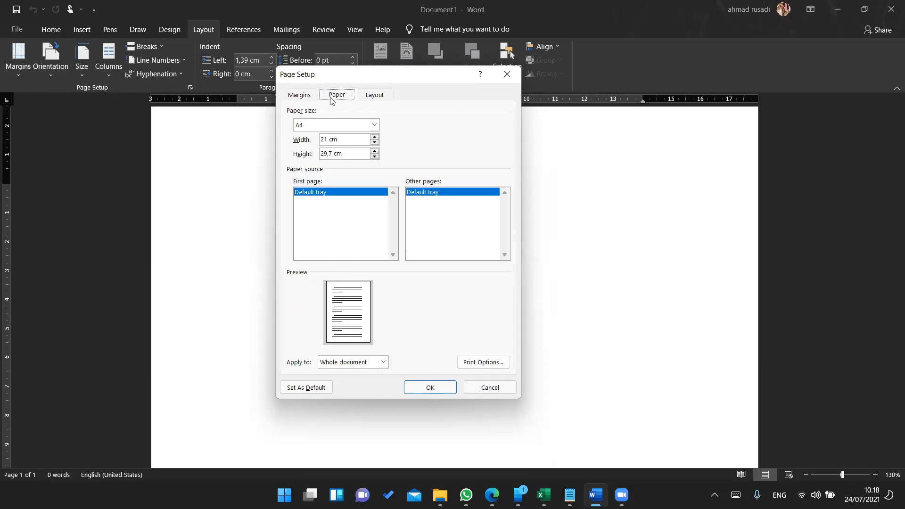
pyautogui.click(297, 97)
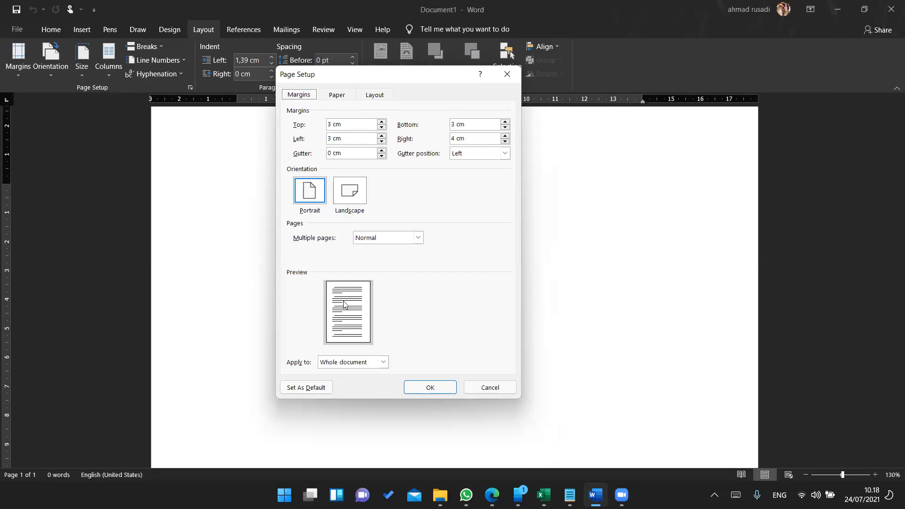
# - Make the current page setup the default for all new documents based on the NORMAL template, and recheck the settings
pyautogui.click(330, 389)
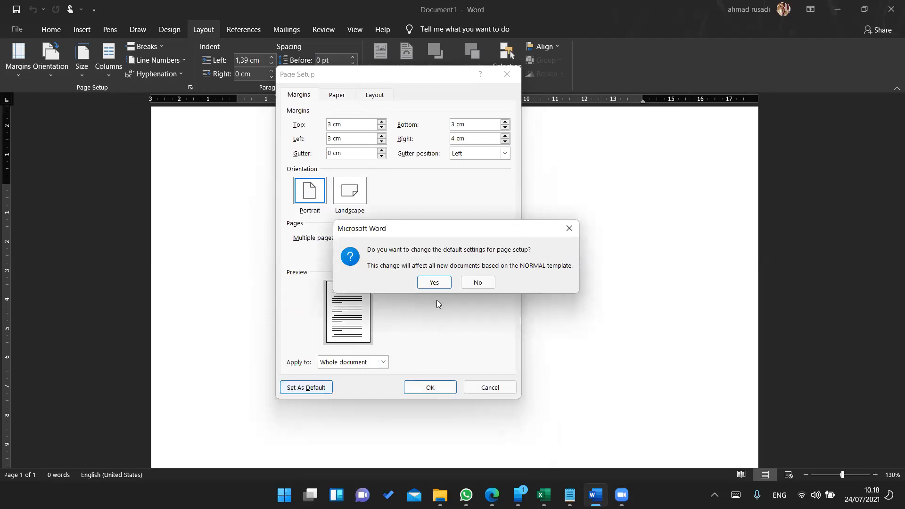
pyautogui.click(438, 283)
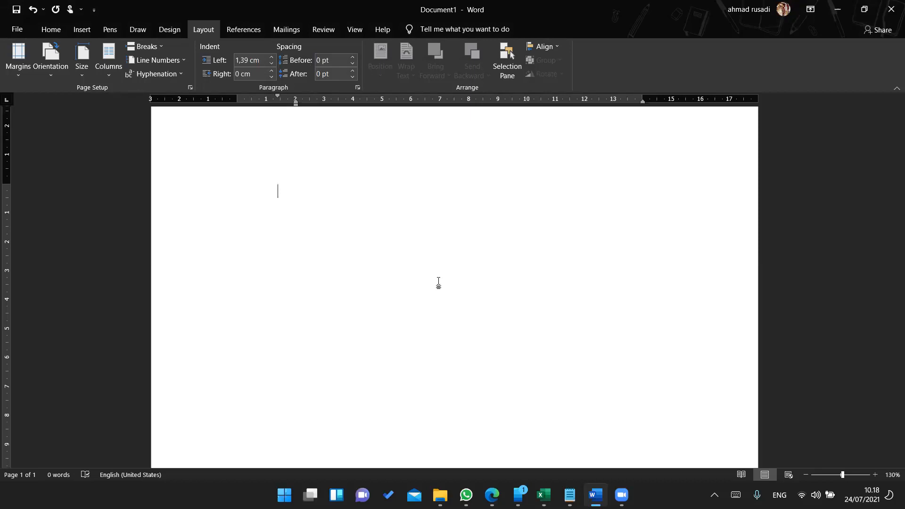
pyautogui.click(189, 89)
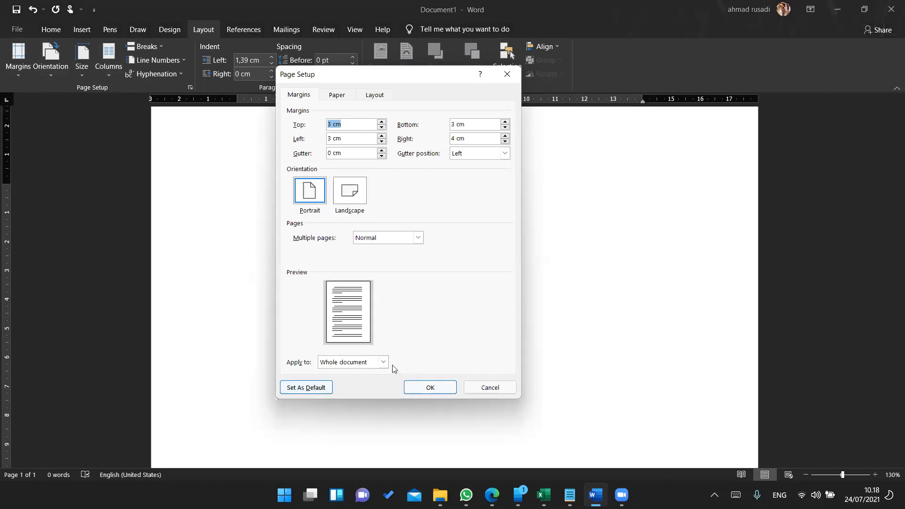
pyautogui.click(489, 387)
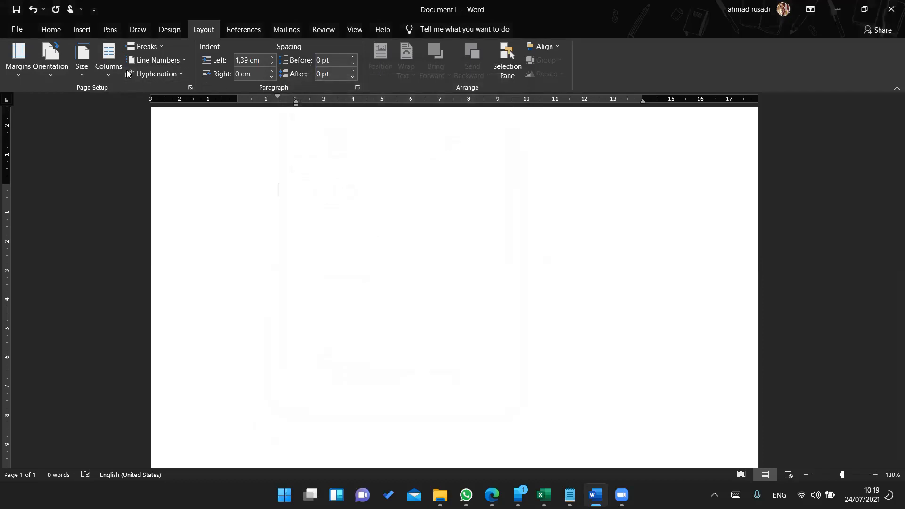
# - Examine the full font settings for typeface, style, size, effects and defaults without changing any
pyautogui.click(55, 31)
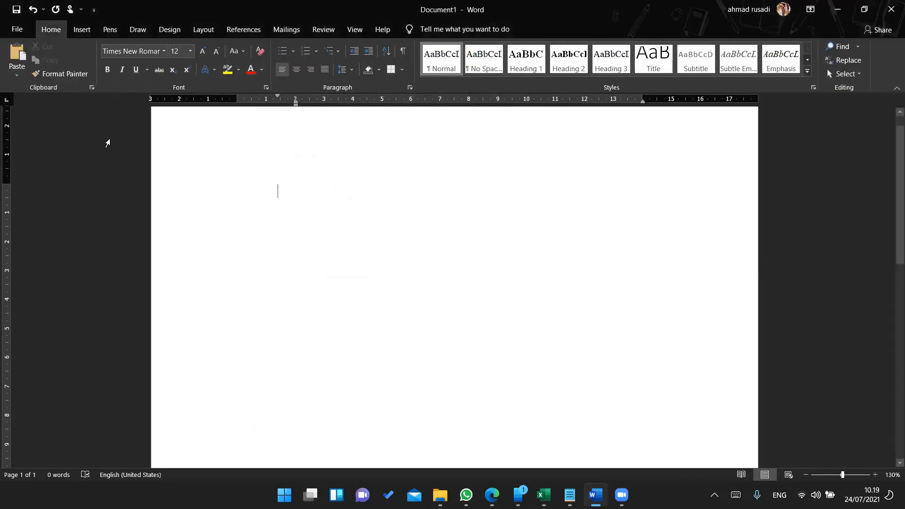
pyautogui.click(266, 88)
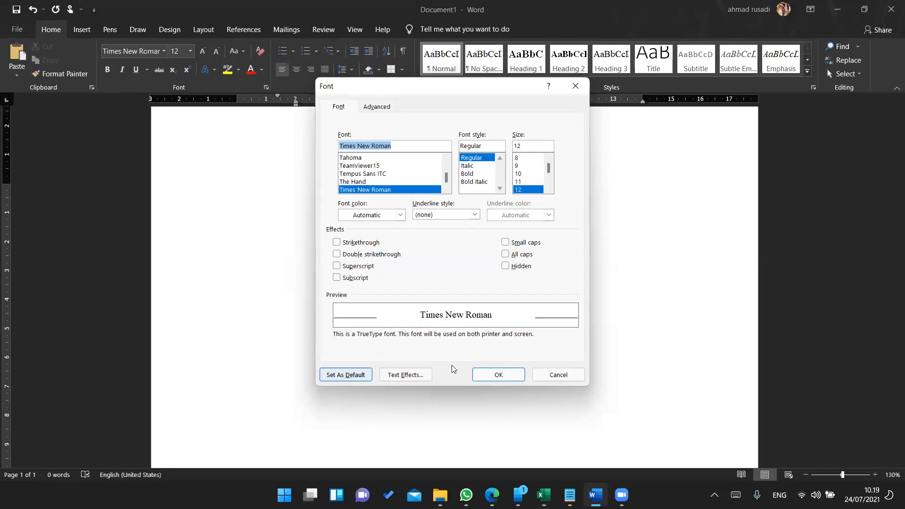
pyautogui.click(554, 375)
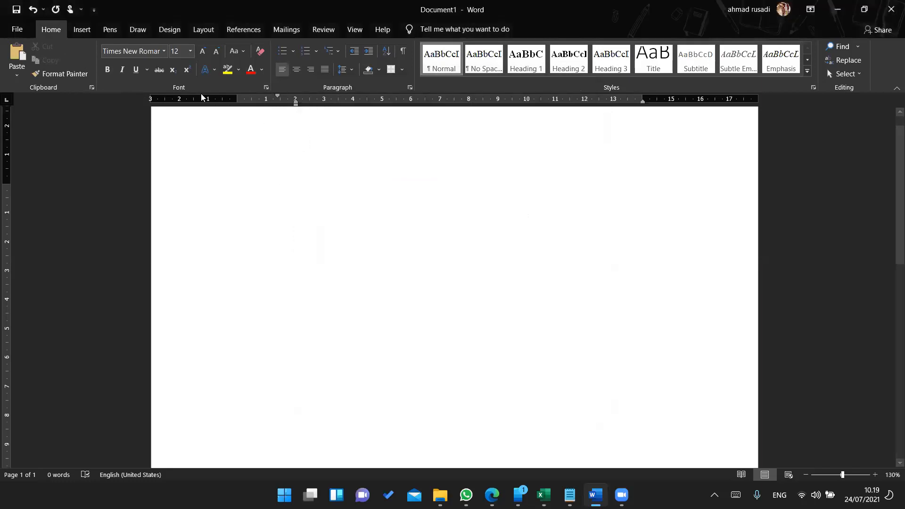
pyautogui.click(267, 88)
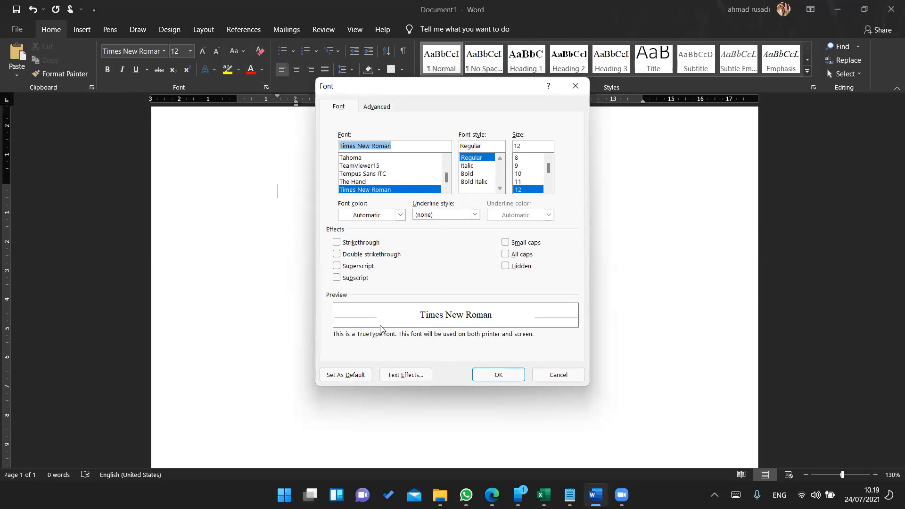
pyautogui.click(574, 376)
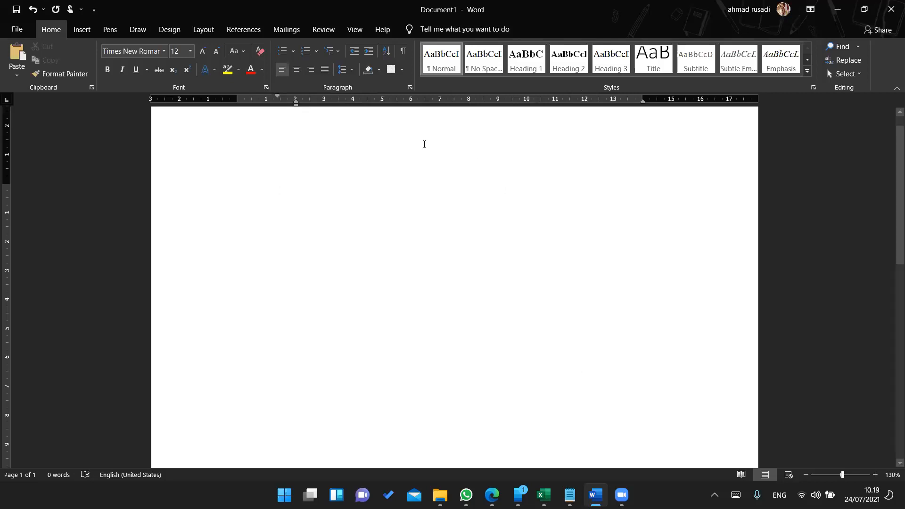
# - Examine the paragraph settings for alignment, indentation and spacing, including the line spacing choices, and discard any change
pyautogui.click(410, 87)
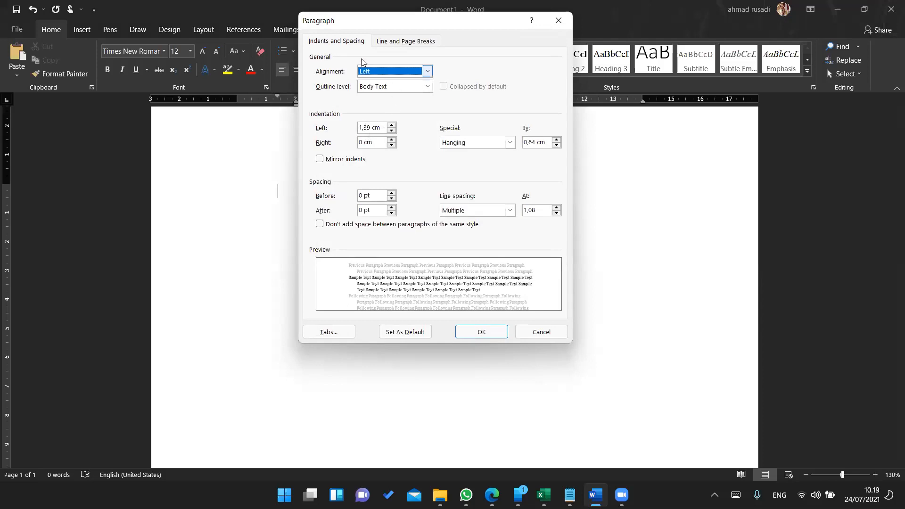
pyautogui.click(471, 216)
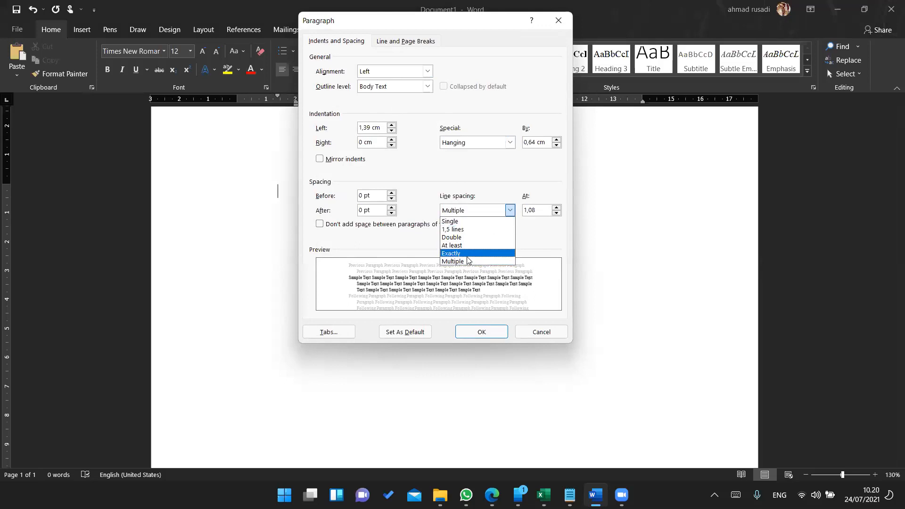
pyautogui.click(479, 181)
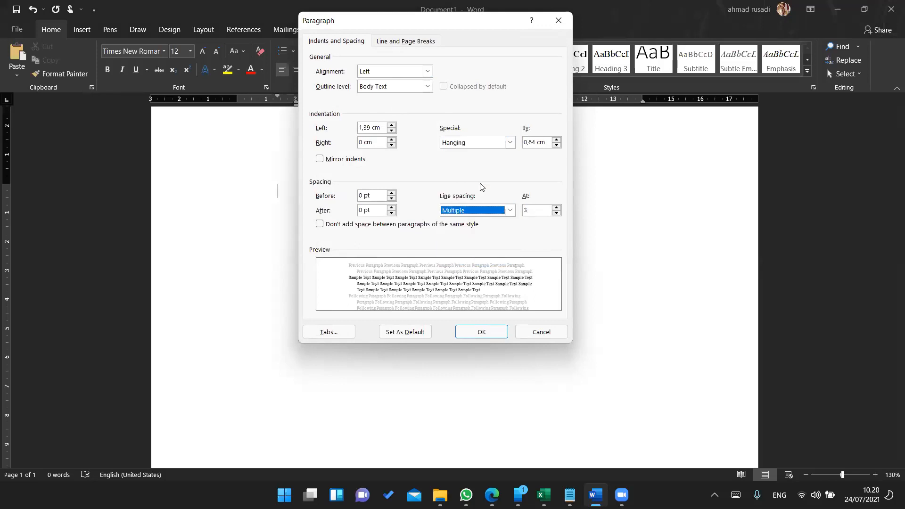
pyautogui.click(547, 331)
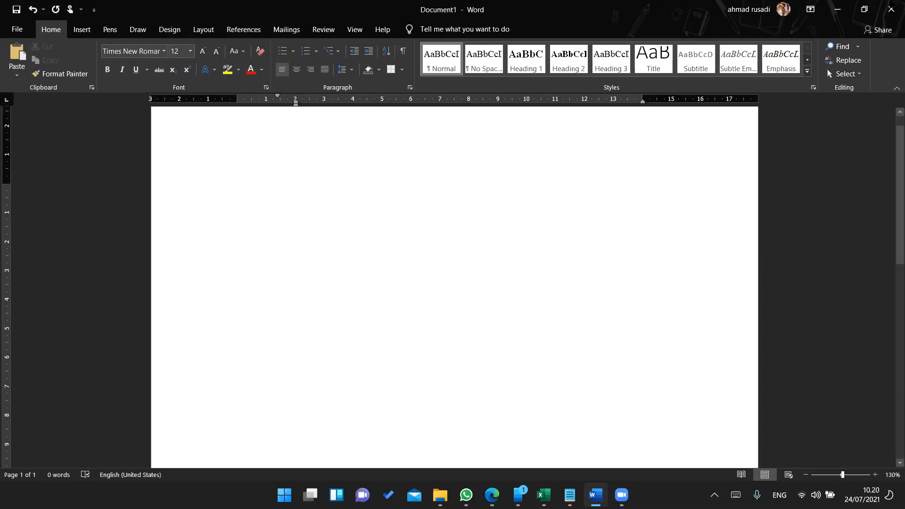
# - Close the document without saving it and start a new blank document in a relaunched Word
pyautogui.click(891, 9)
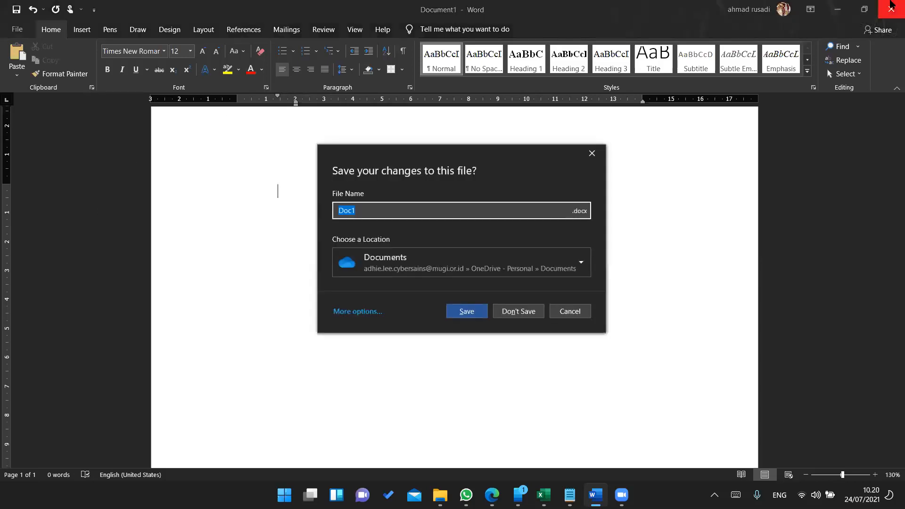
pyautogui.click(522, 316)
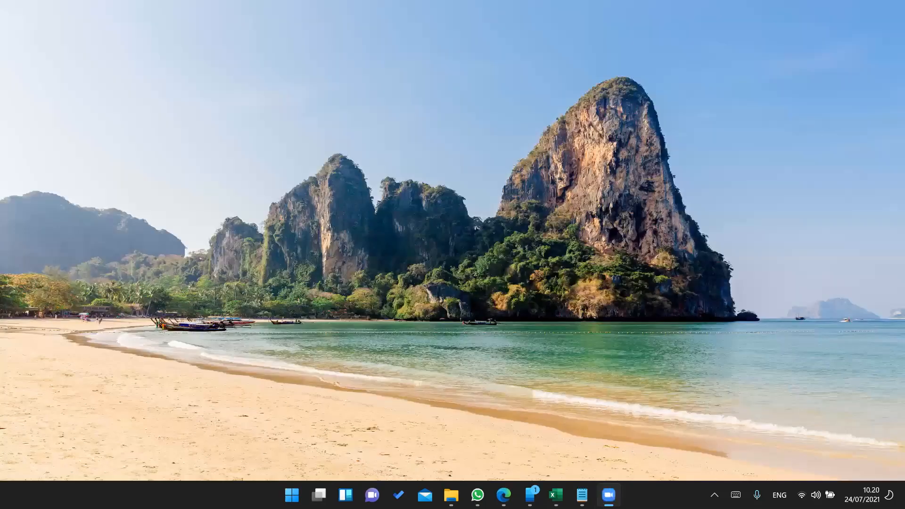
pyautogui.click(292, 495)
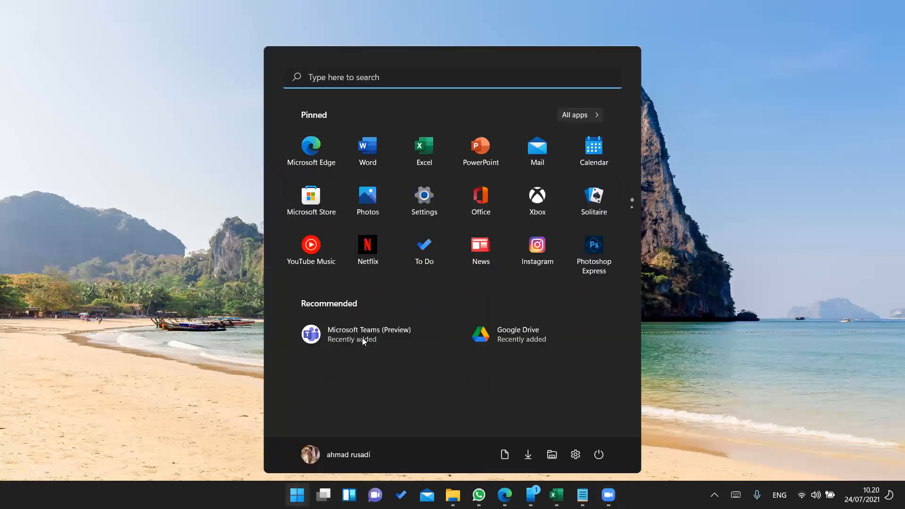
pyautogui.click(374, 149)
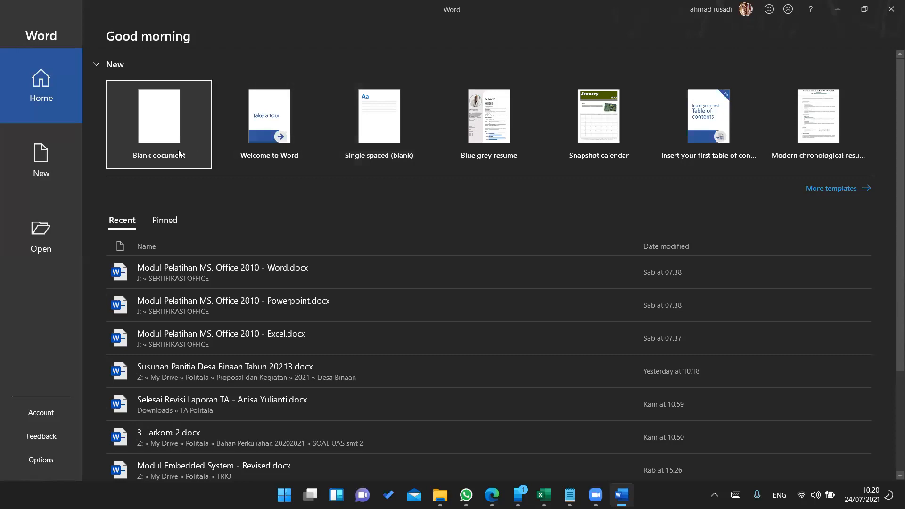
pyautogui.click(180, 153)
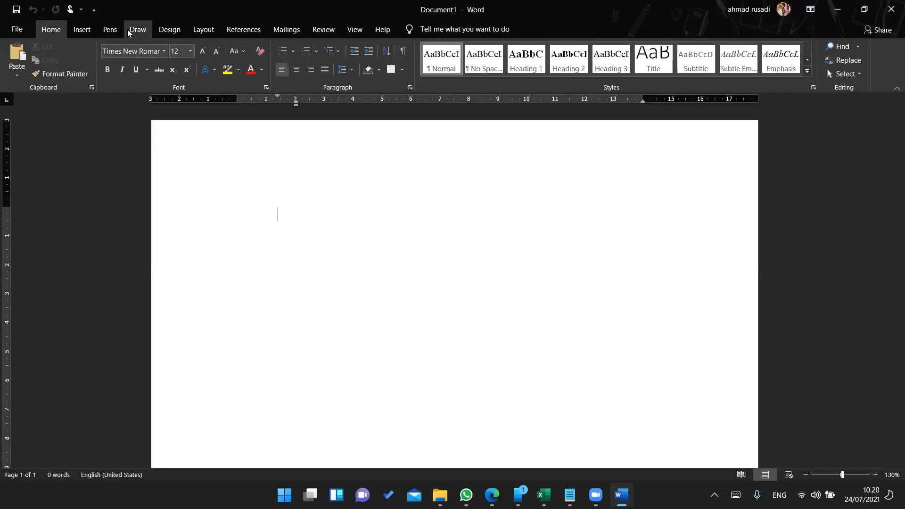
# - Check which paper size and margin preset the new blank document uses
pyautogui.click(202, 30)
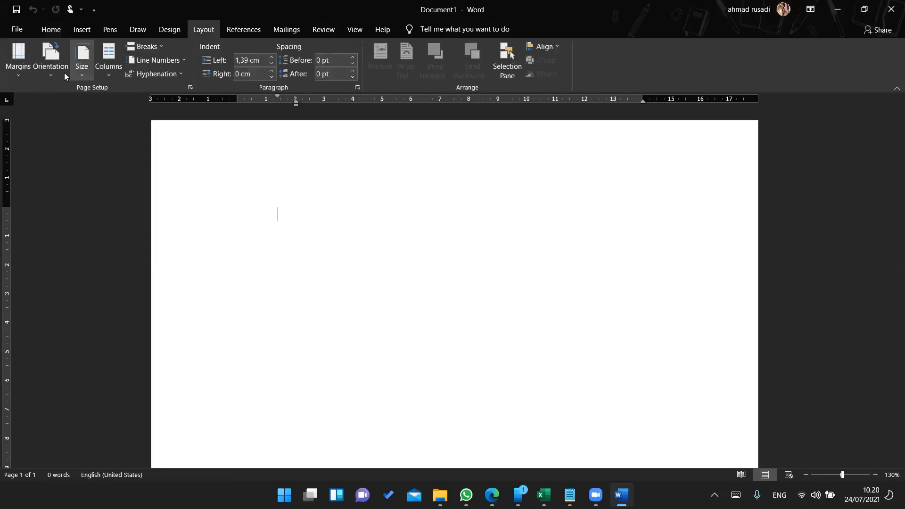
pyautogui.click(59, 74)
pyautogui.click(87, 75)
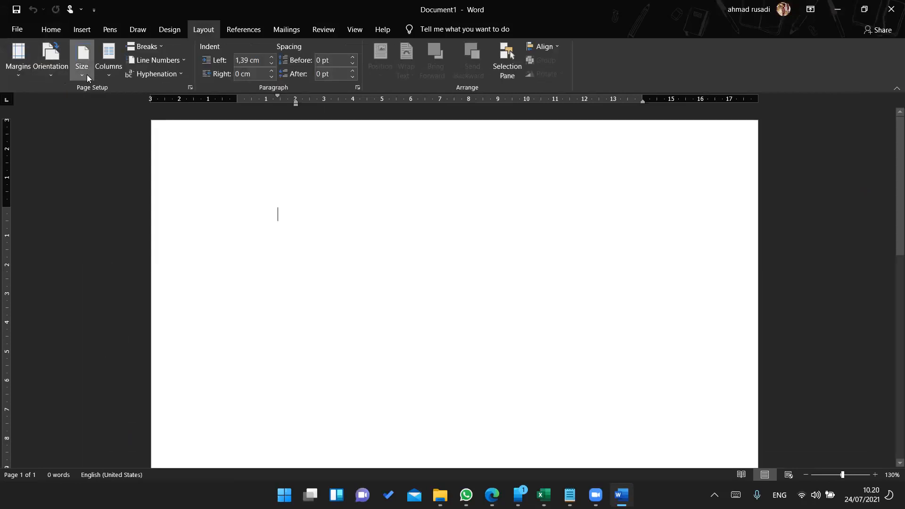
pyautogui.click(87, 75)
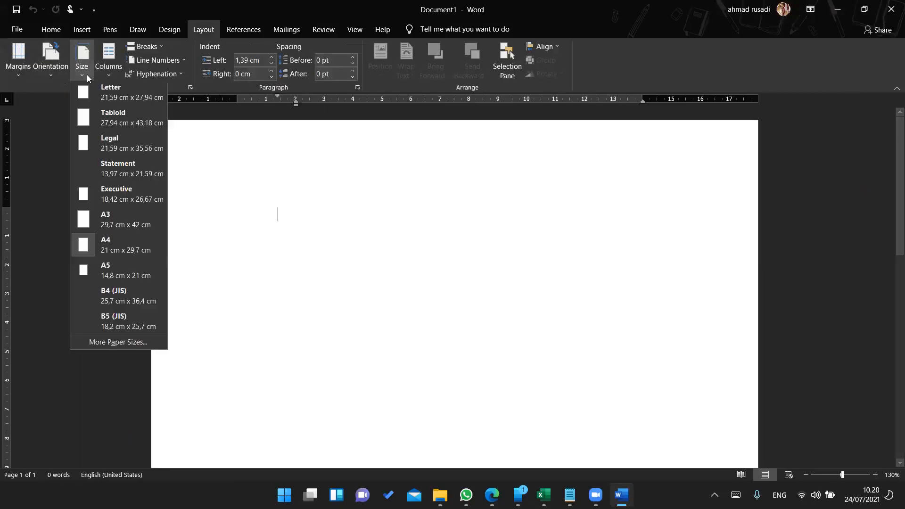
pyautogui.click(18, 75)
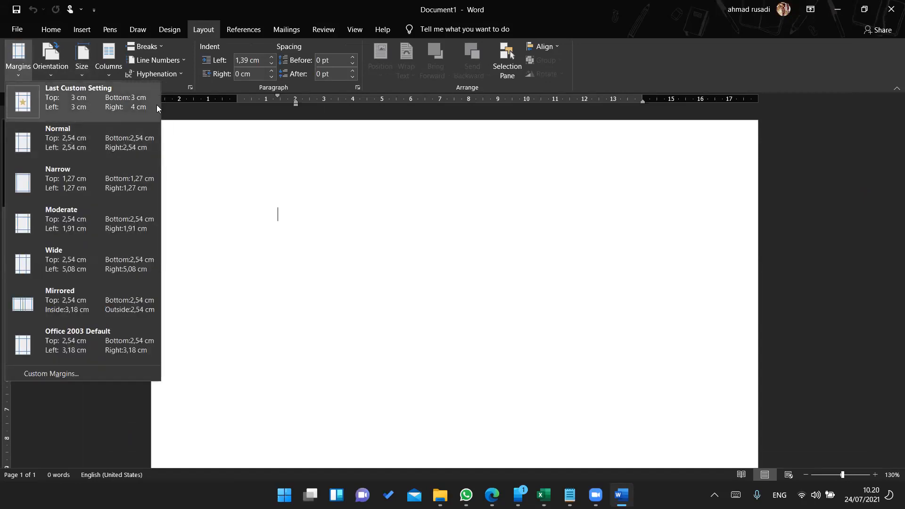
pyautogui.click(223, 220)
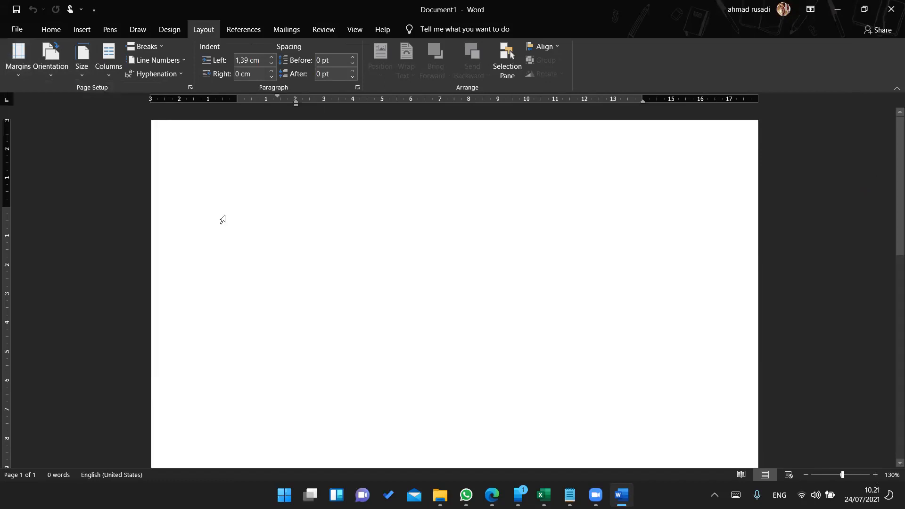
# - Review the available paste options in the clipboard commands without pasting anything
pyautogui.click(51, 31)
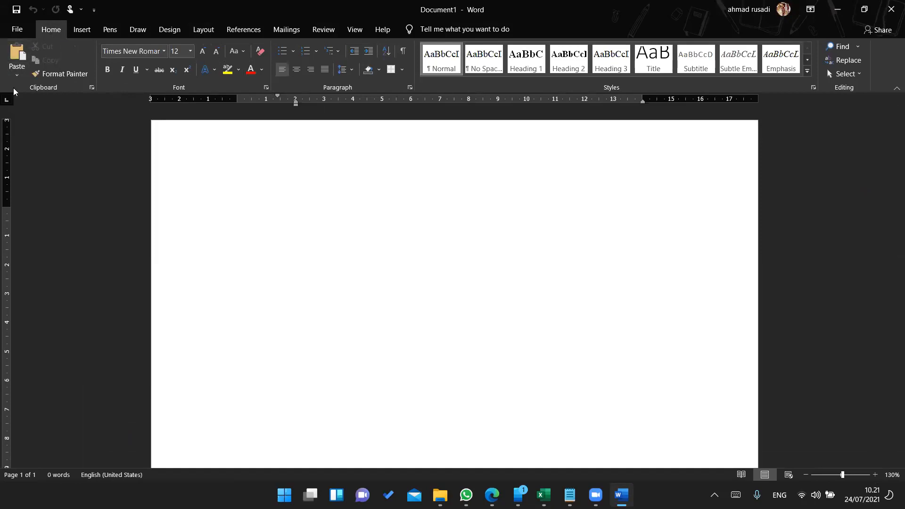
pyautogui.click(19, 75)
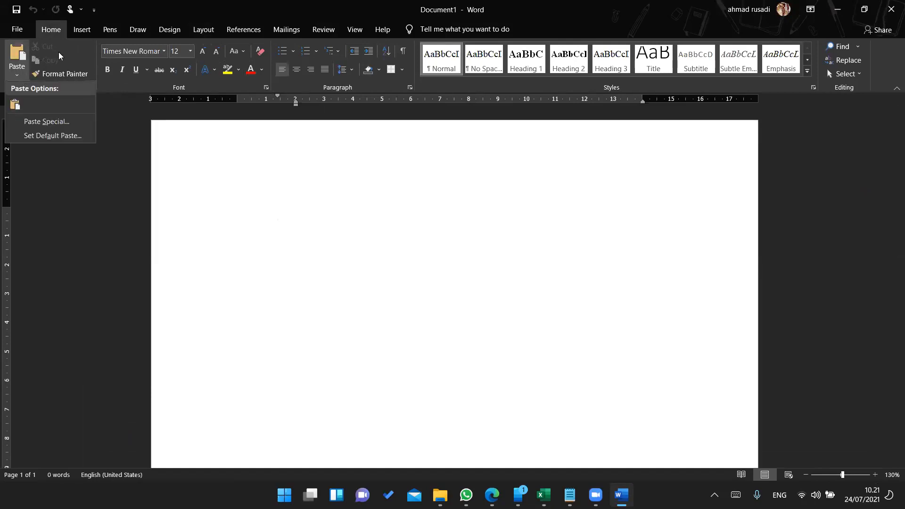
pyautogui.click(9, 76)
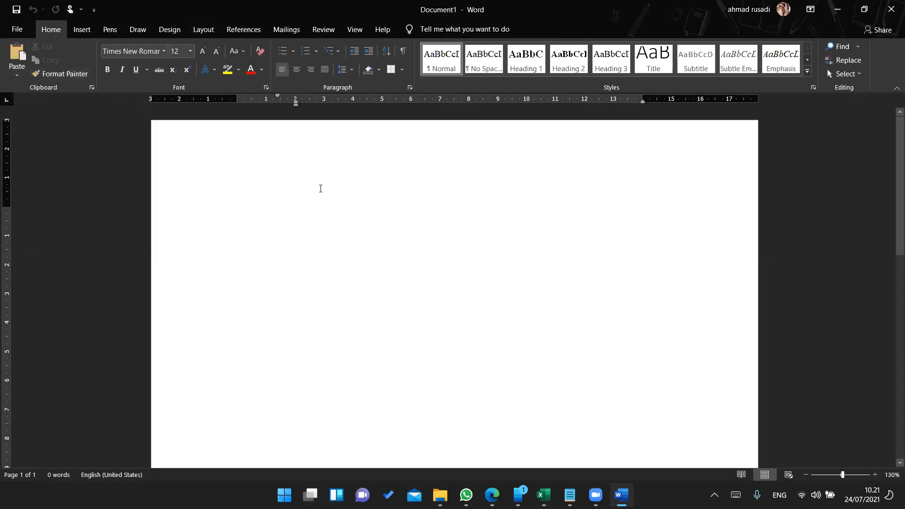
# - Create a "1. 2. 3." numbered list with the items "Apel", "Anggur" and "Rambutan", and end the list with an unnumbered line
pyautogui.click(316, 51)
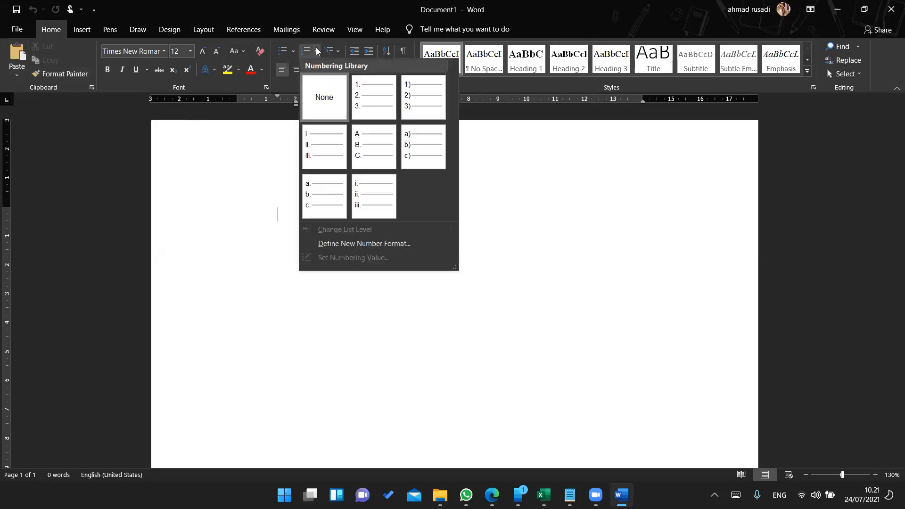
pyautogui.click(368, 92)
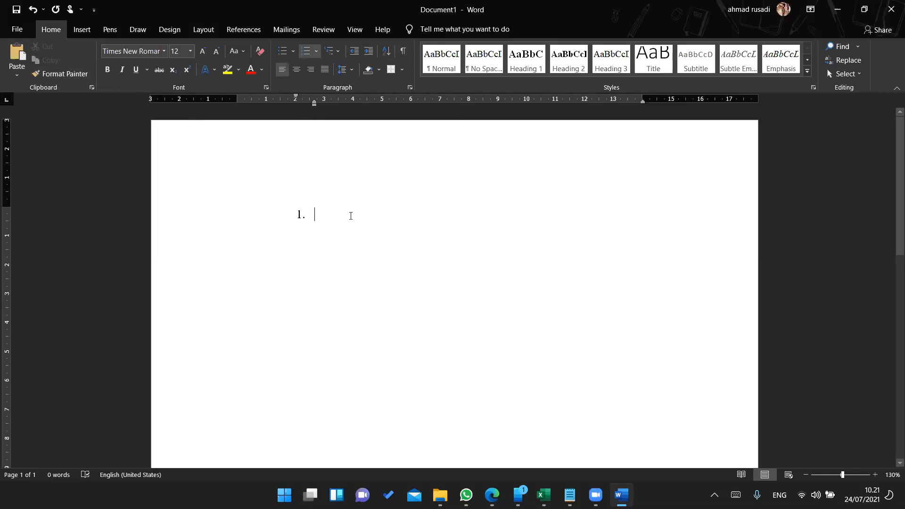
pyautogui.write('Apel')
pyautogui.press('Return')
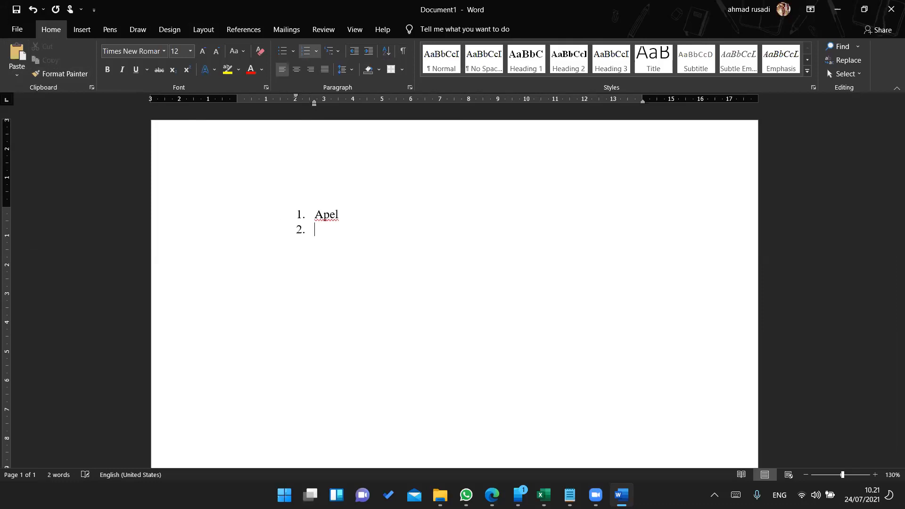
pyautogui.write('Anggur')
pyautogui.press('Return')
pyautogui.write('Rambutan')
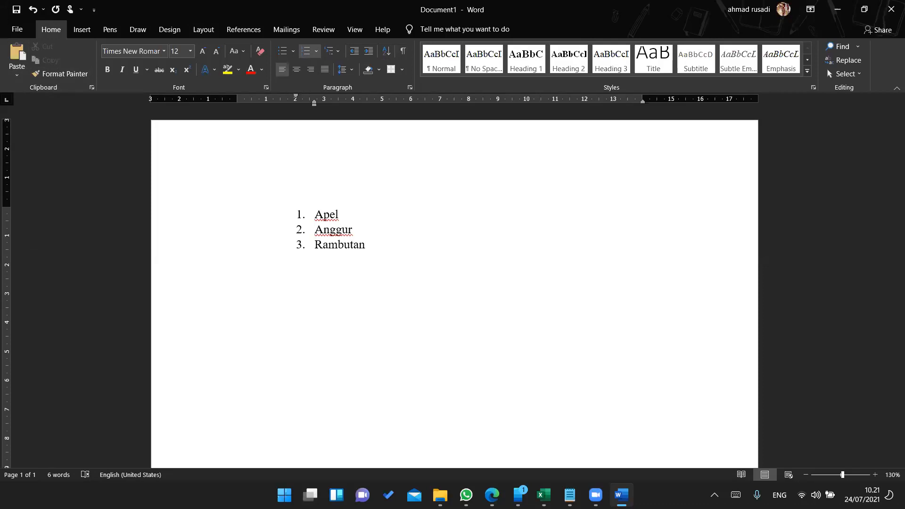
pyautogui.press('Return')
pyautogui.press('Return')
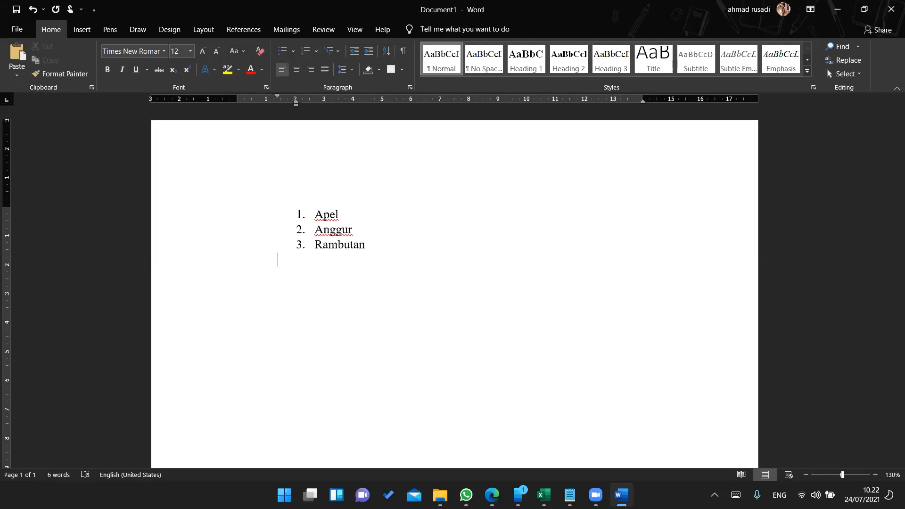
# - Write the indented, unnumbered description "Rambutan adalah buah tropis yang banyak tumbuh di Indonesia" under the third list item
pyautogui.press('Tab')
pyautogui.press('BackSpace')
pyautogui.press('BackSpace')
pyautogui.write('Rambutan adalah bua')
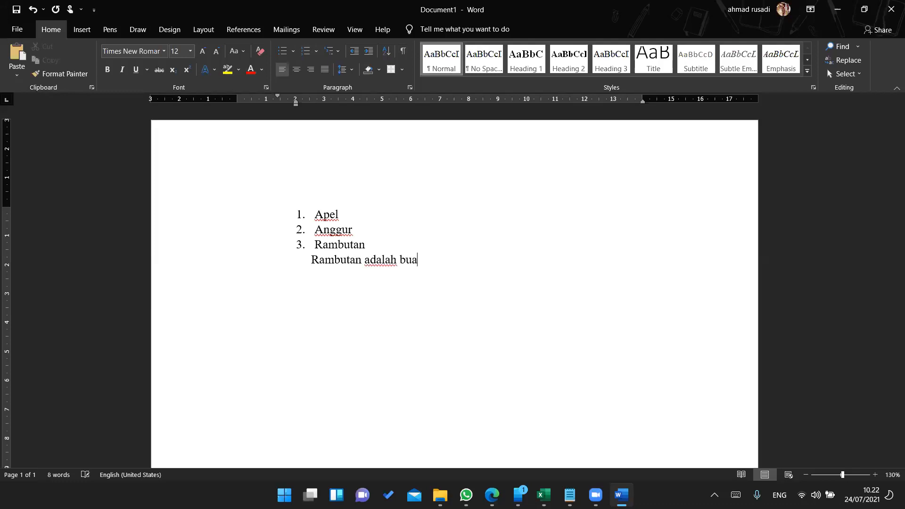
pyautogui.write('h tro')
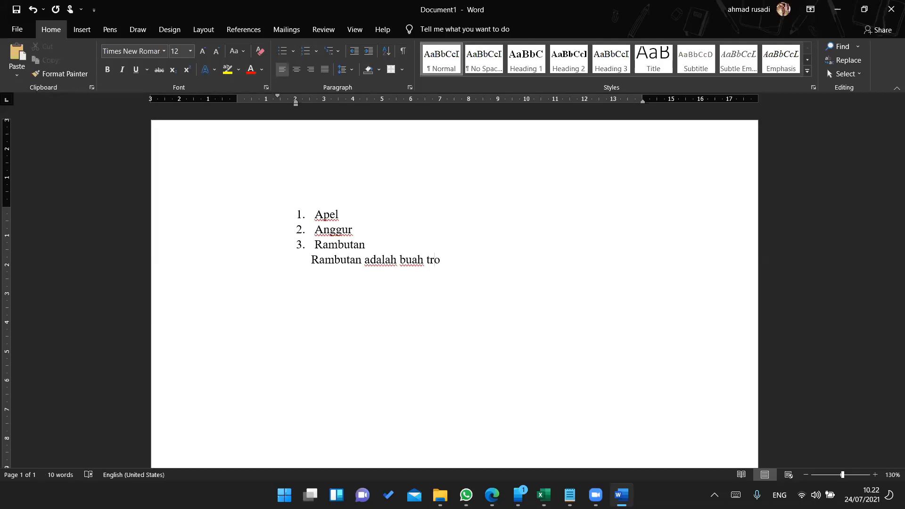
pyautogui.write('pis yang banyak y')
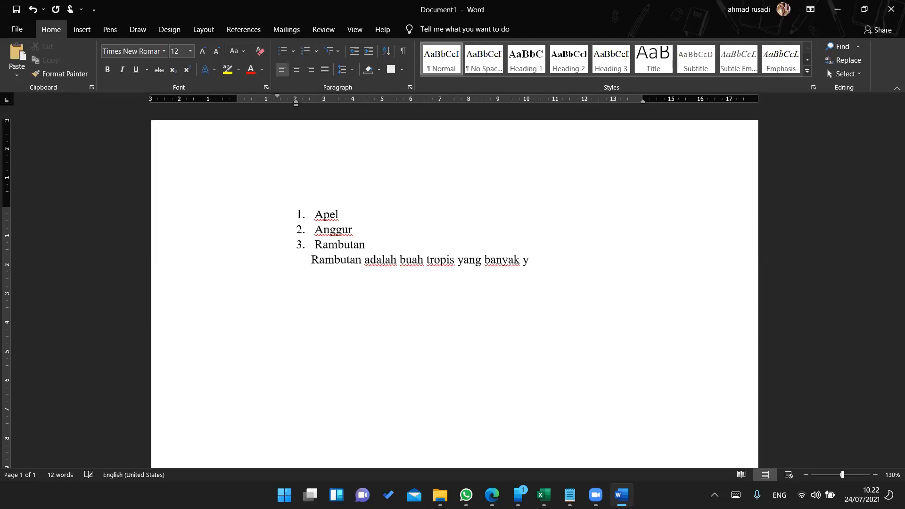
pyautogui.press('BackSpace')
pyautogui.write('tumbuh di Indon')
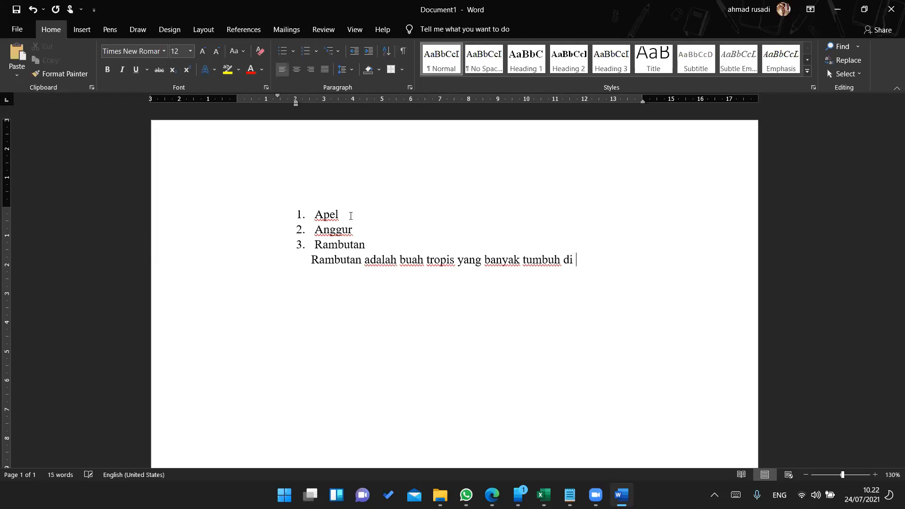
pyautogui.write('esia')
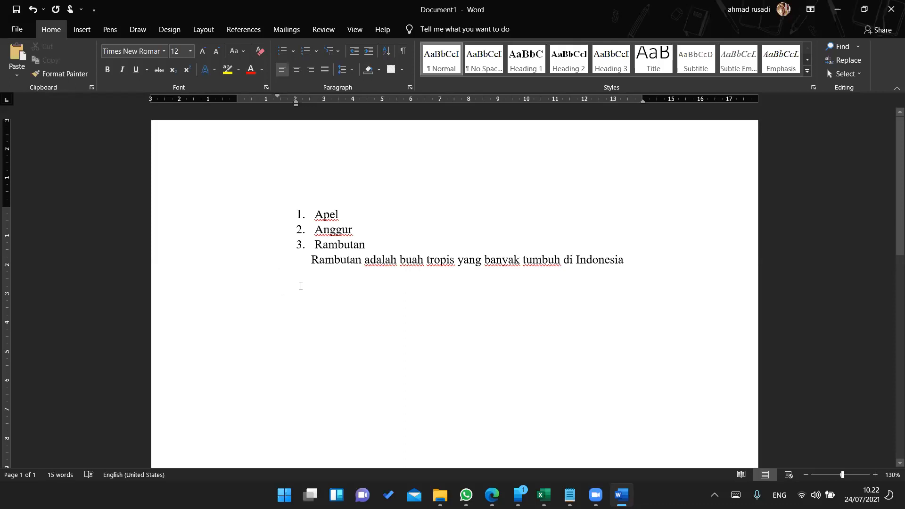
pyautogui.write('4.')
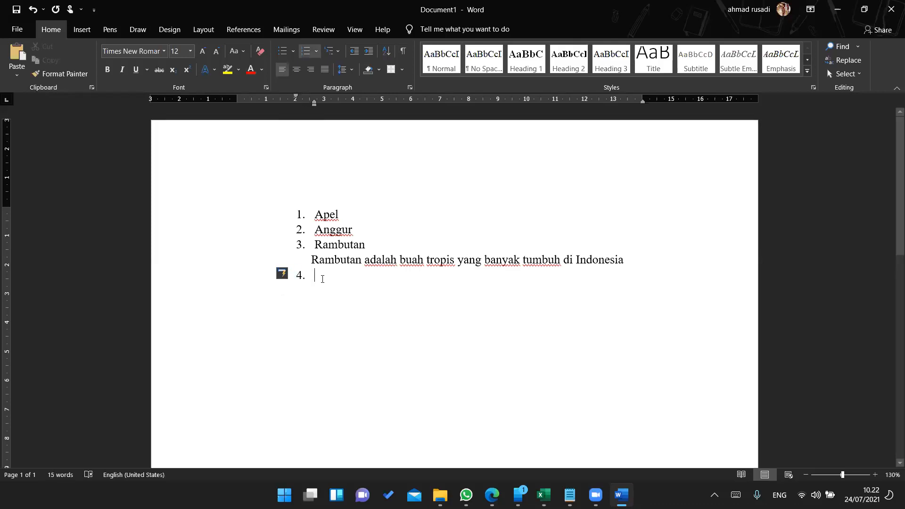
pyautogui.press('BackSpace')
pyautogui.press('BackSpace')
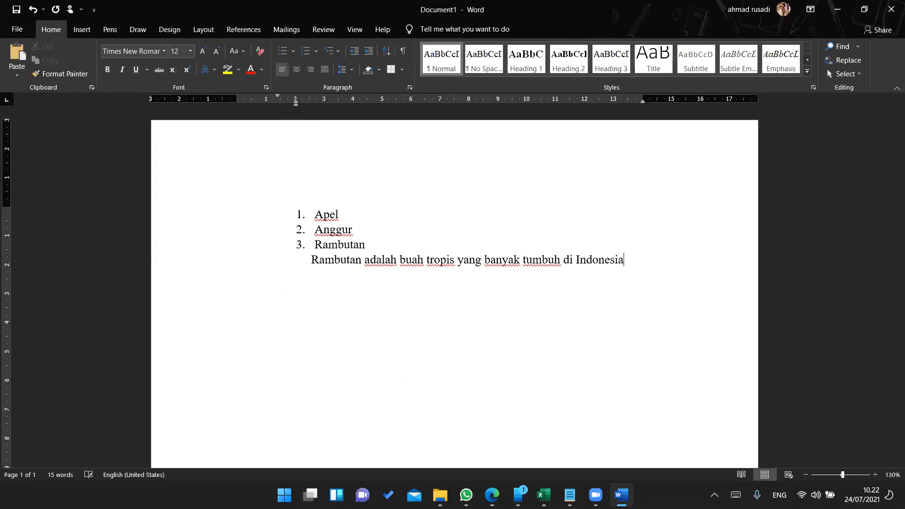
# - Copy the "Rambutan" item's list formatting to a new line below the description with Format Painter and enter "salak" as that item
pyautogui.press('Return')
pyautogui.click(316, 245)
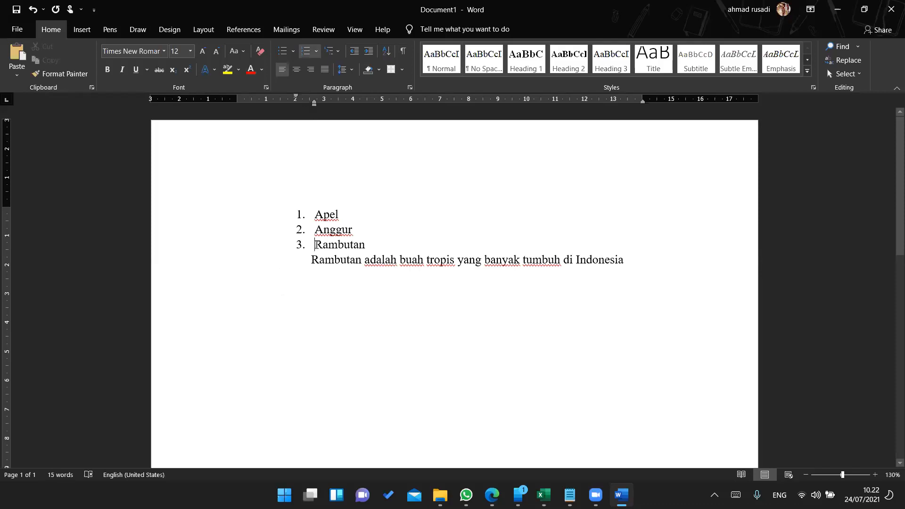
pyautogui.click(77, 76)
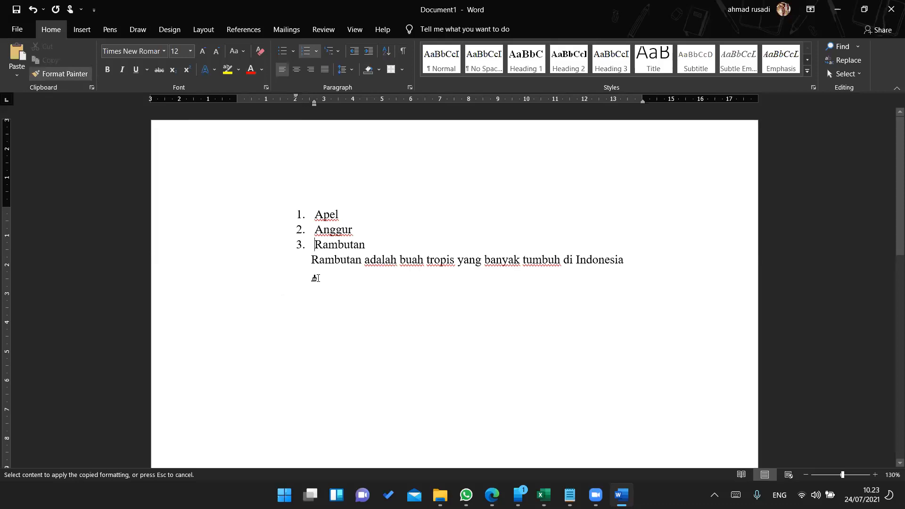
pyautogui.click(315, 278)
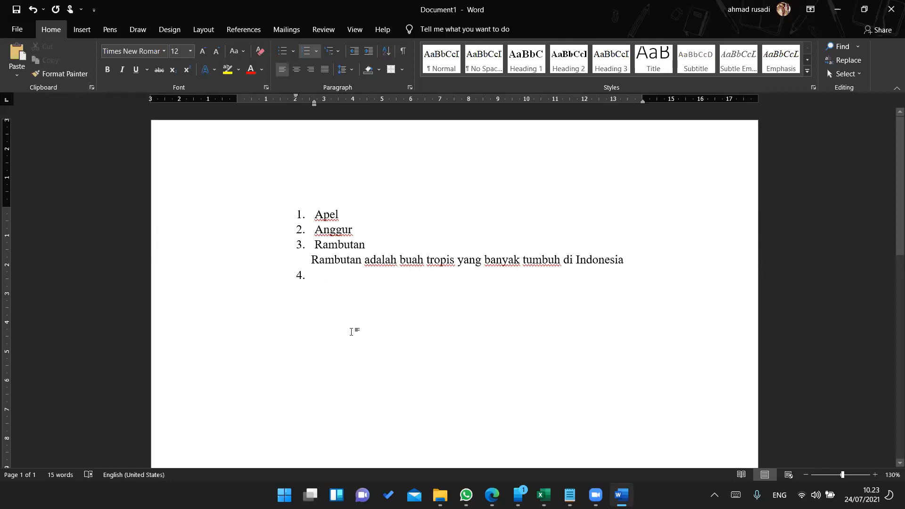
pyautogui.write('salak')
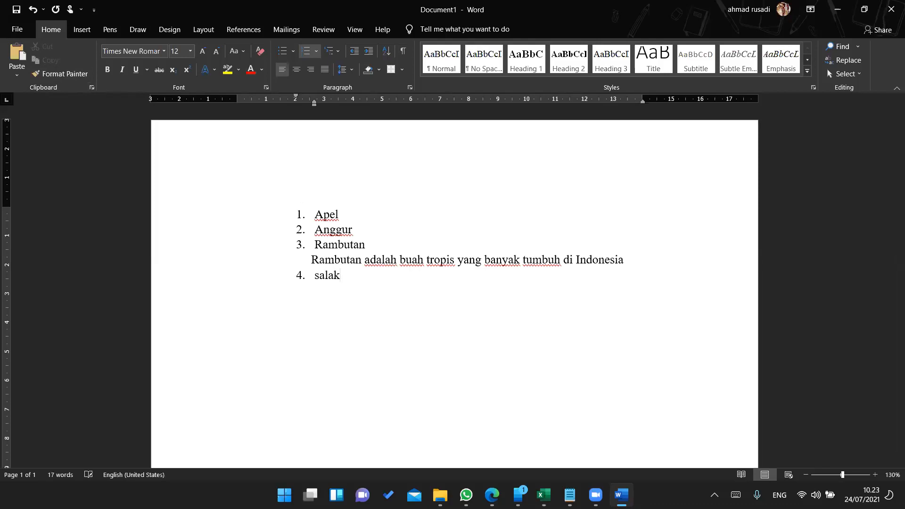
pyautogui.press('Return')
pyautogui.press('BackSpace')
pyautogui.press('BackSpace')
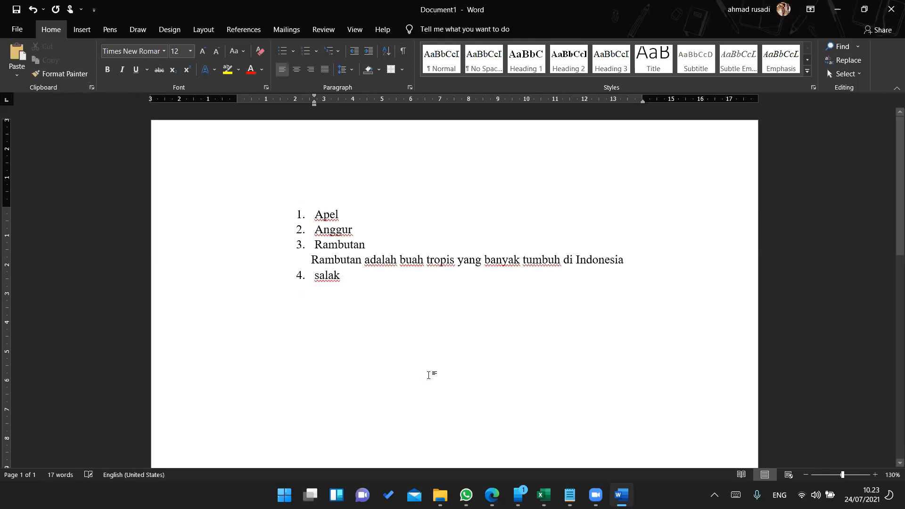
# - Format the description line and the "salak" item in Bookman Old Style at size 18
pyautogui.click(361, 245)
pyautogui.moveTo(342, 278); pyautogui.dragTo(298, 258)
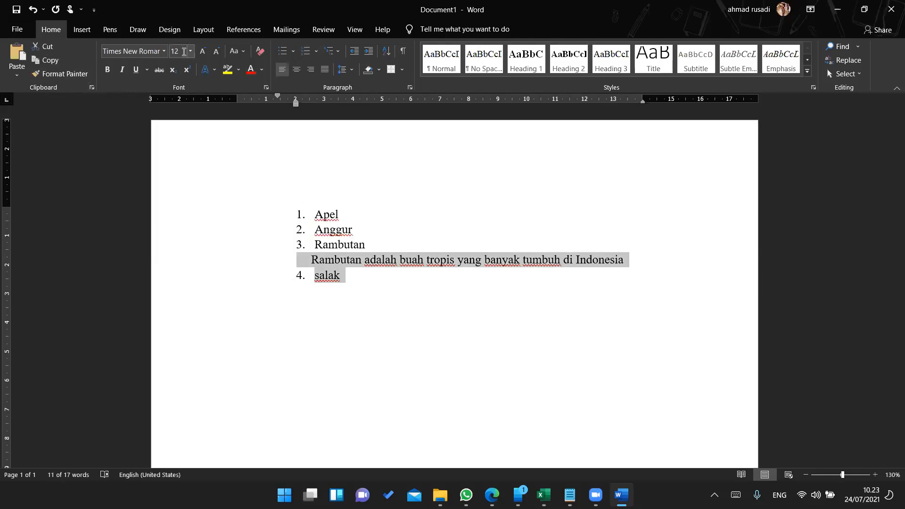
pyautogui.click(190, 51)
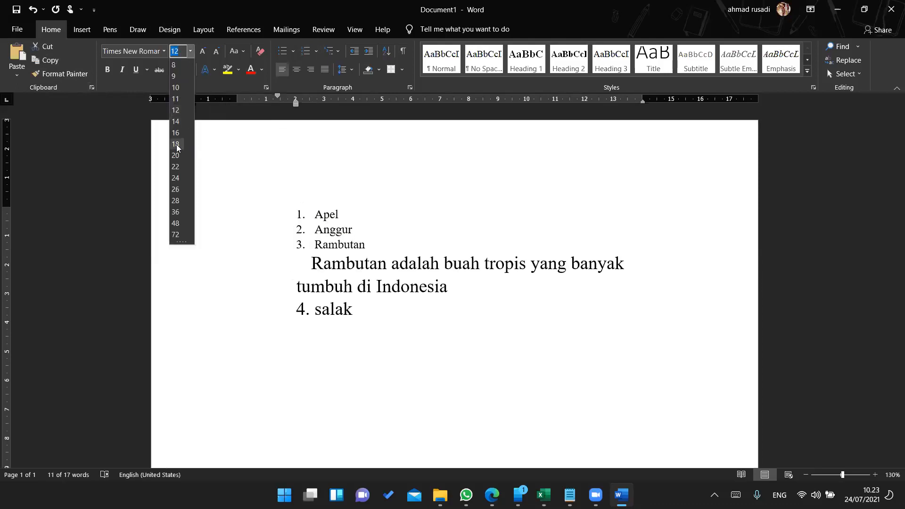
pyautogui.click(177, 145)
pyautogui.click(164, 51)
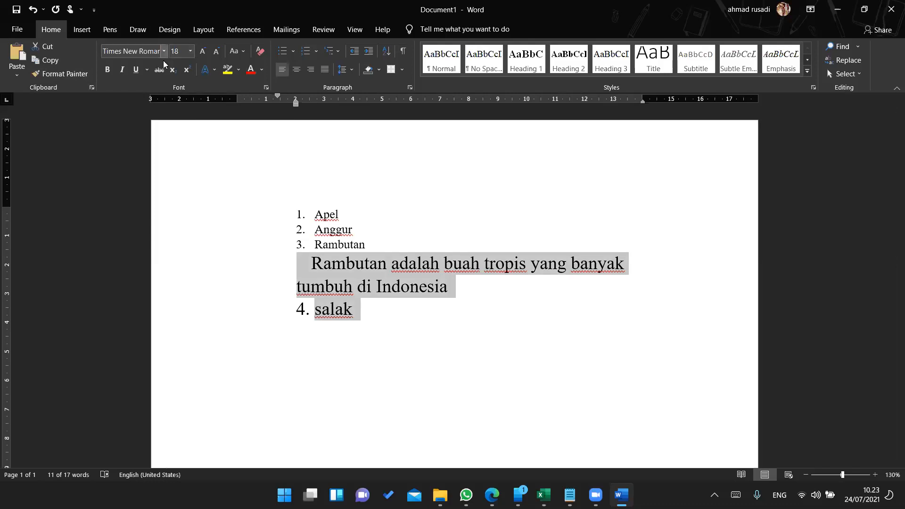
pyautogui.click(142, 148)
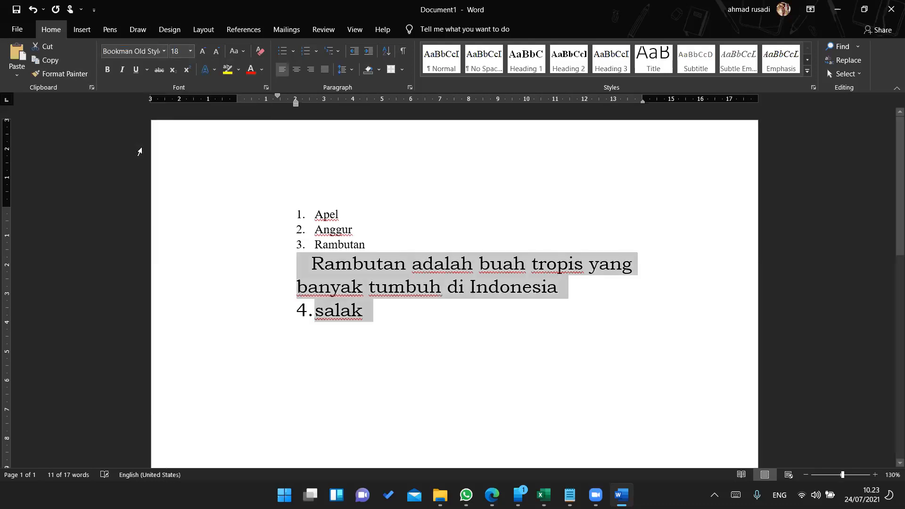
# - Set the character spacing of the selected description and "salak" lines to Expanded by 1,5 pt
pyautogui.click(267, 88)
pyautogui.click(377, 107)
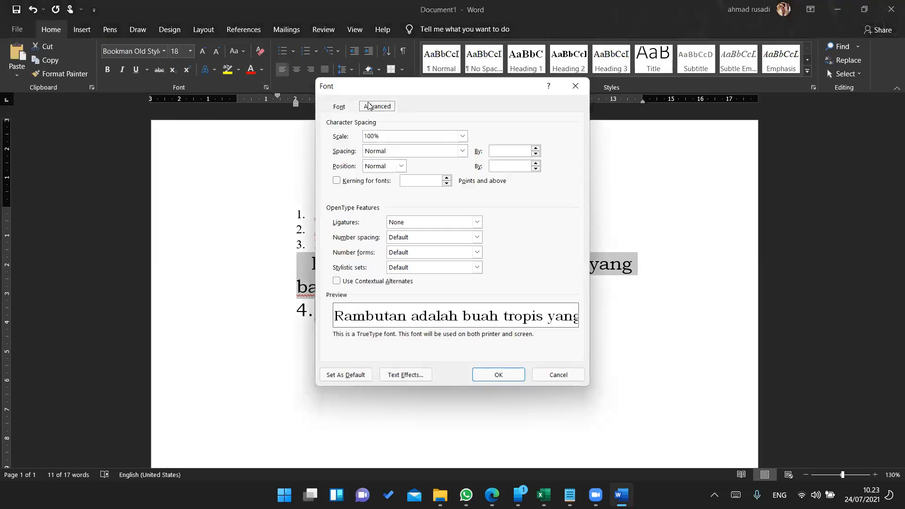
pyautogui.click(406, 151)
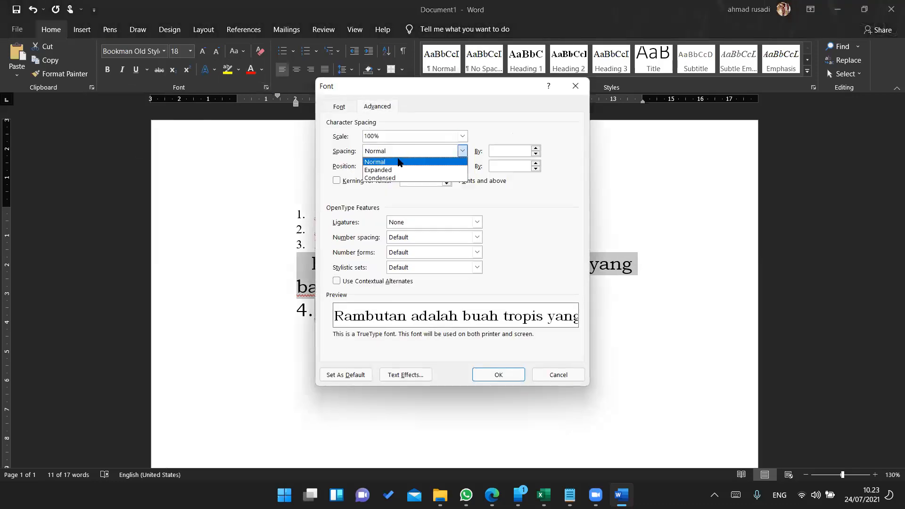
pyautogui.click(400, 168)
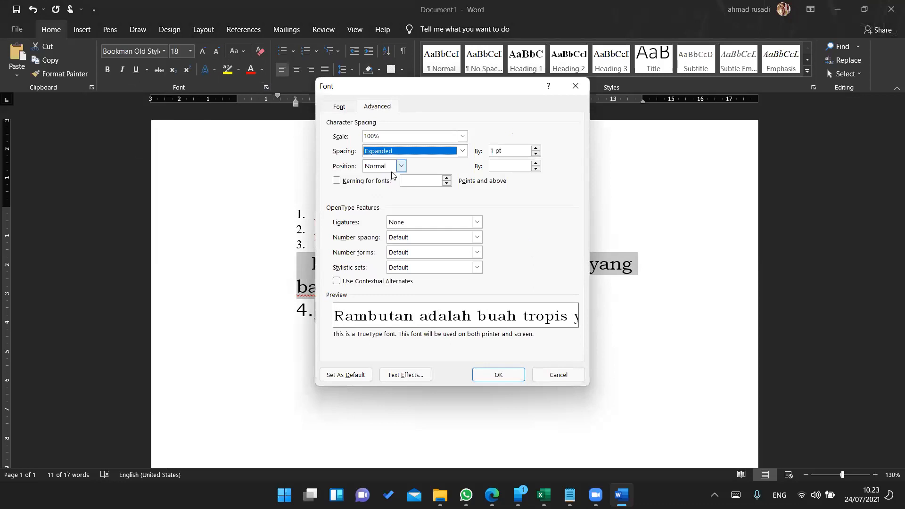
pyautogui.click(536, 149)
pyautogui.click(536, 148)
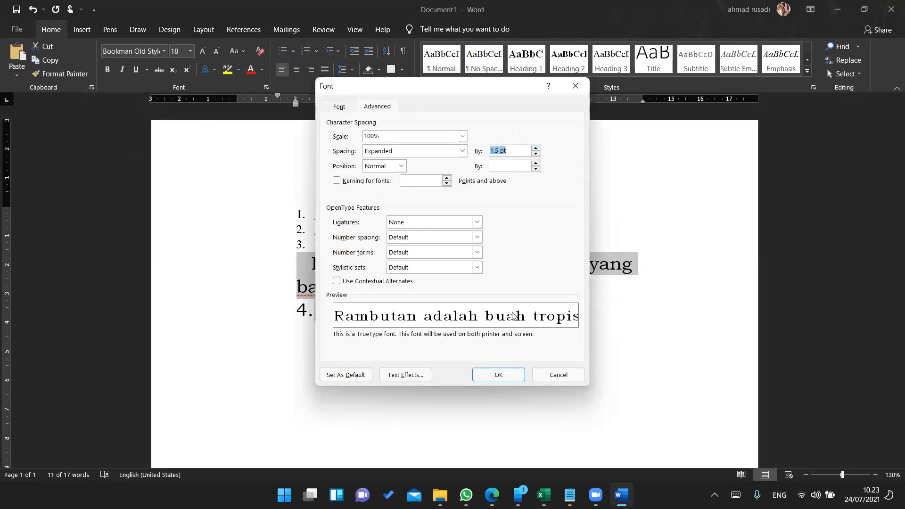
pyautogui.click(498, 376)
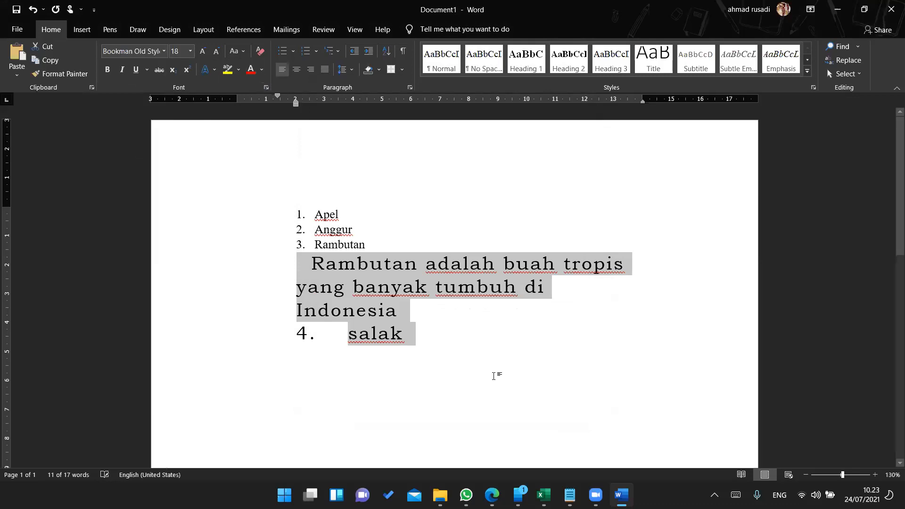
# - Copy the formatting of the "Anggur" item to the description and "salak" lines with Format Painter
pyautogui.click(467, 322)
pyautogui.click(414, 336)
pyautogui.click(354, 231)
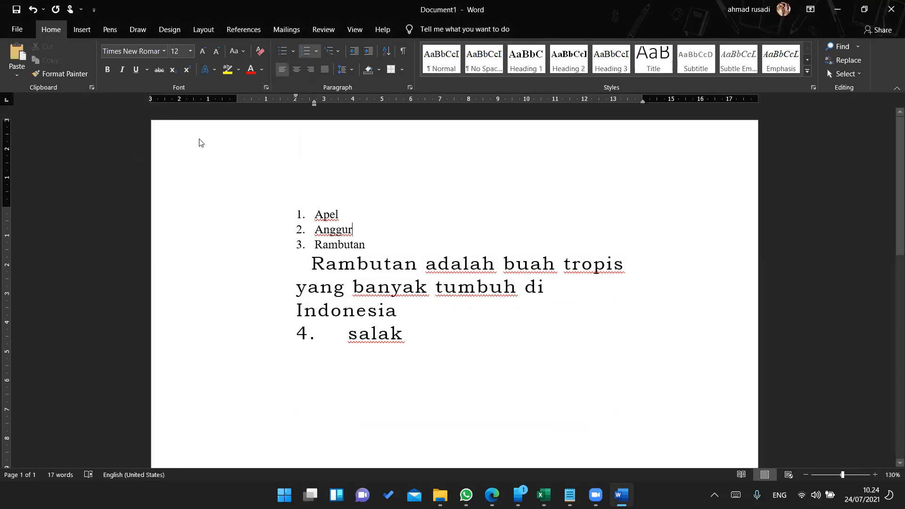
pyautogui.click(63, 74)
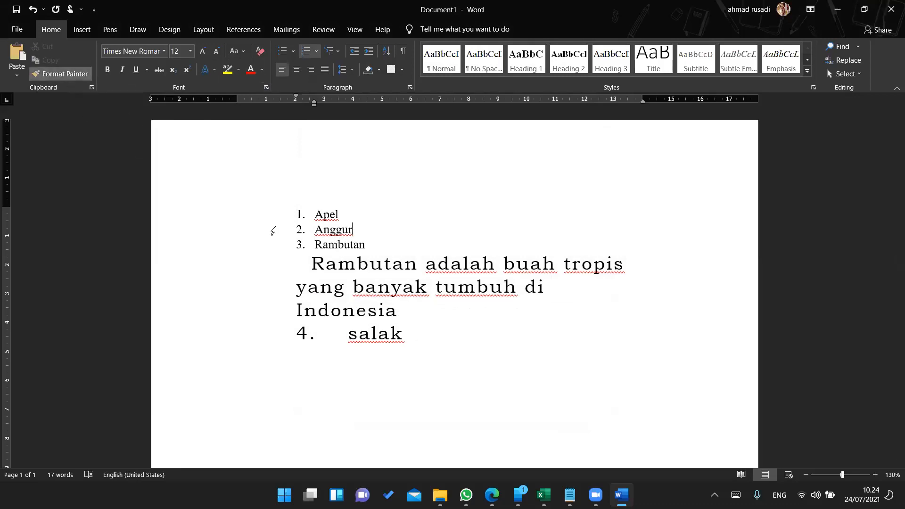
pyautogui.moveTo(305, 265); pyautogui.dragTo(434, 343)
# - Remove the numbering and leading space from the description line, and delete the empty numbered item below "salak"
pyautogui.click(376, 259)
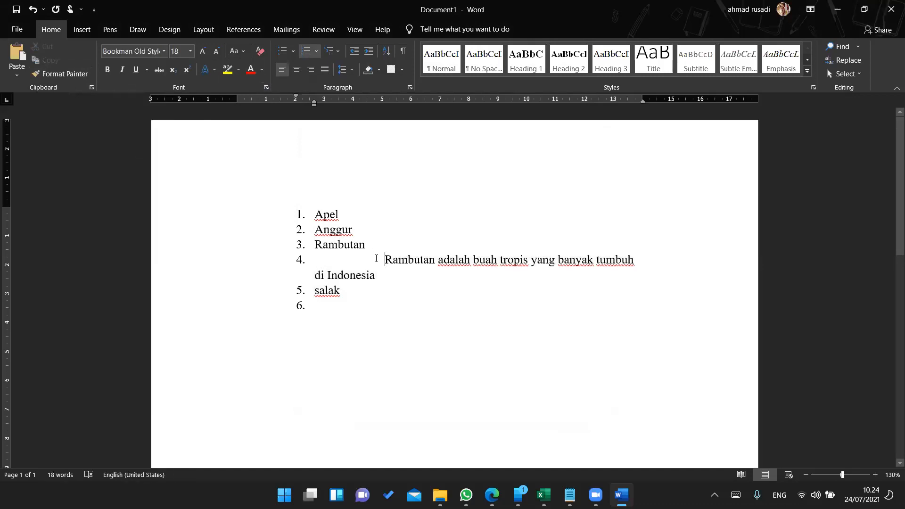
pyautogui.press('BackSpace')
pyautogui.press('BackSpace')
pyautogui.press('BackSpace')
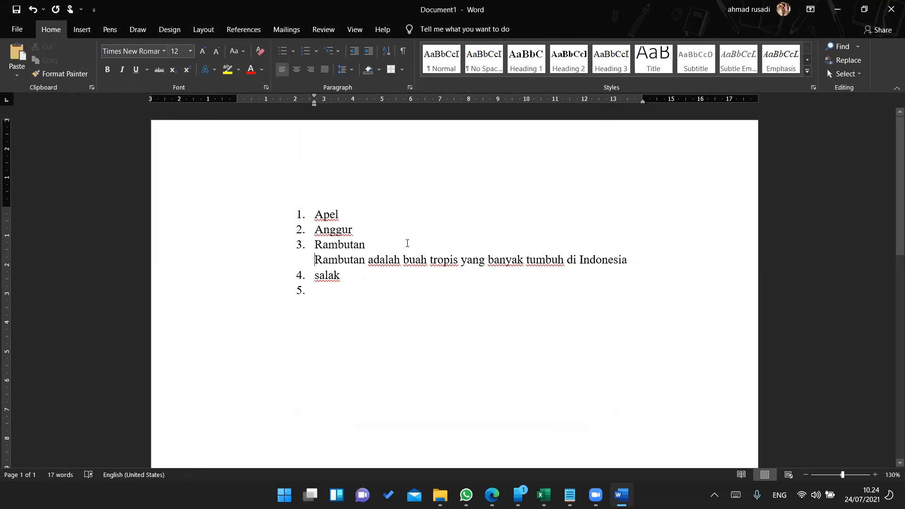
pyautogui.click(401, 259)
pyautogui.press('BackSpace')
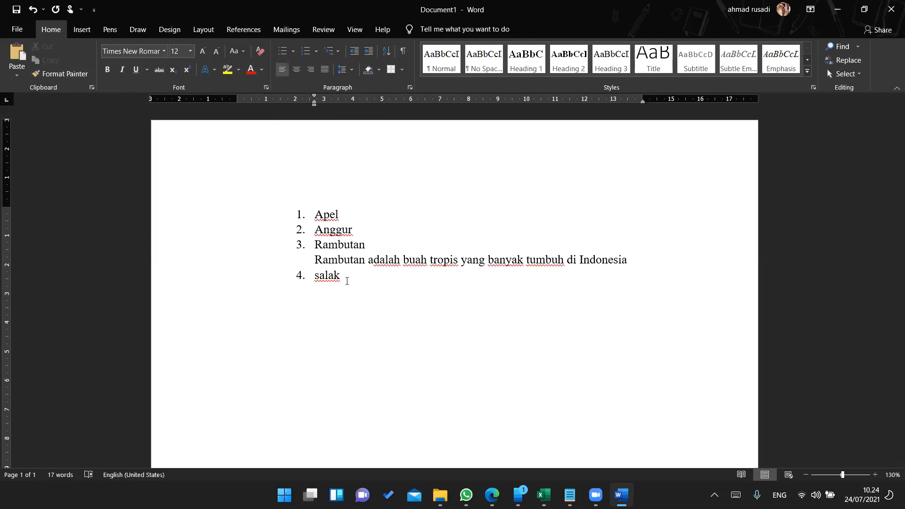
# - Set the character spacing of the description line and the "salak" item to Condensed by 1 pt
pyautogui.moveTo(347, 282); pyautogui.dragTo(299, 259)
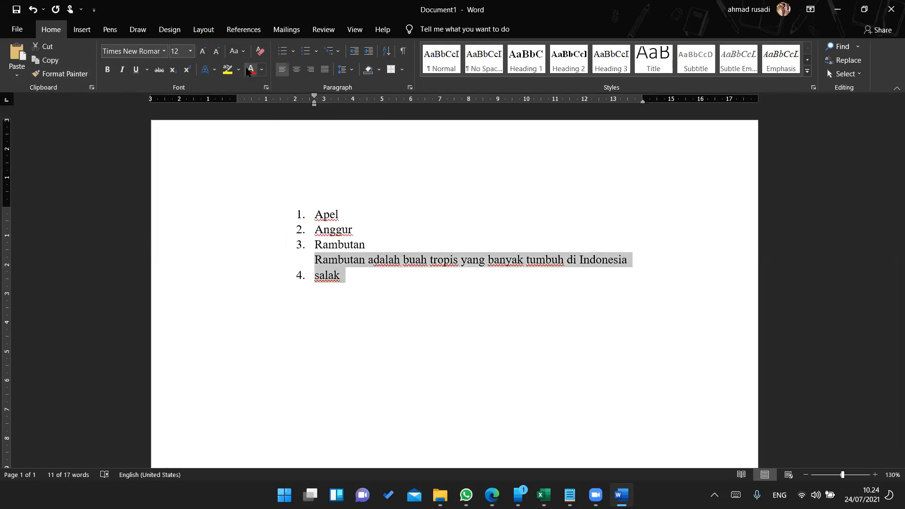
pyautogui.click(264, 87)
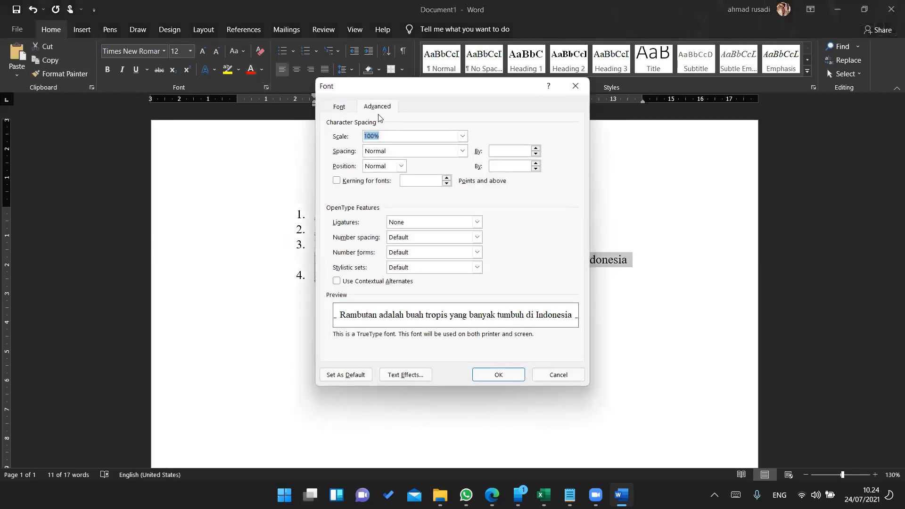
pyautogui.click(398, 151)
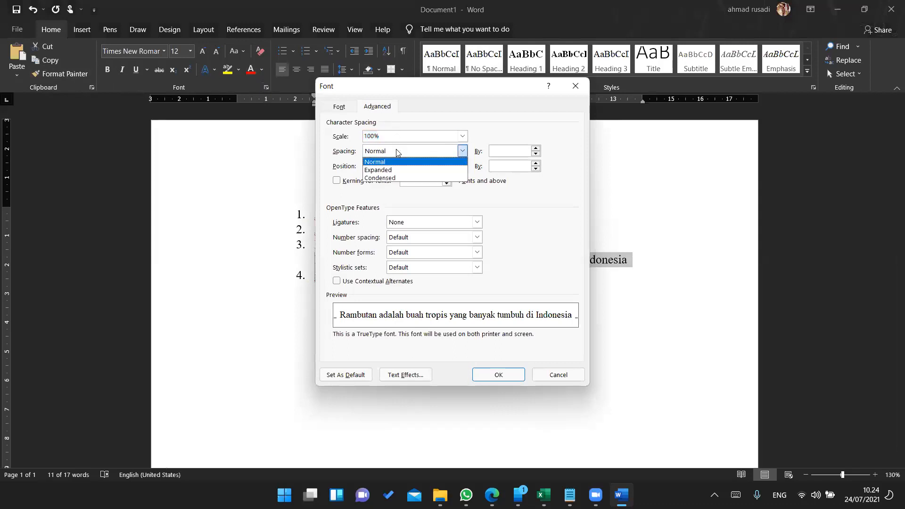
pyautogui.click(390, 178)
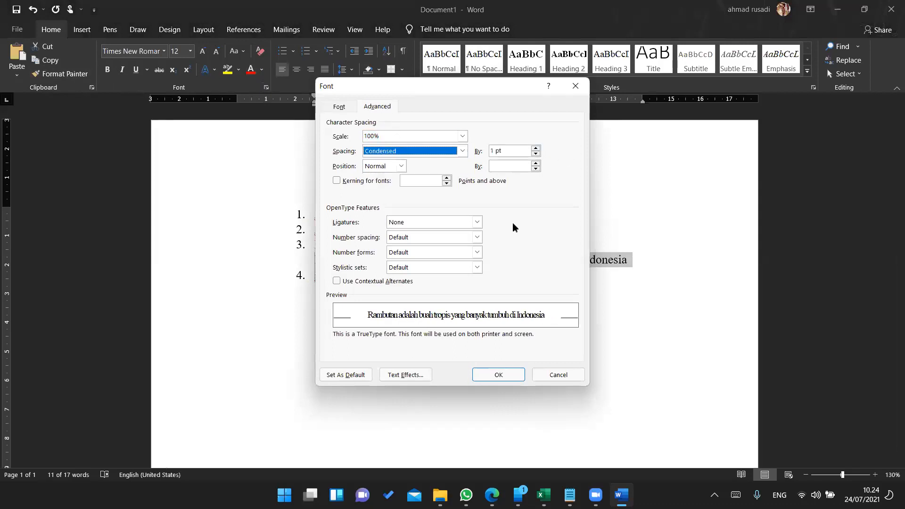
pyautogui.click(488, 380)
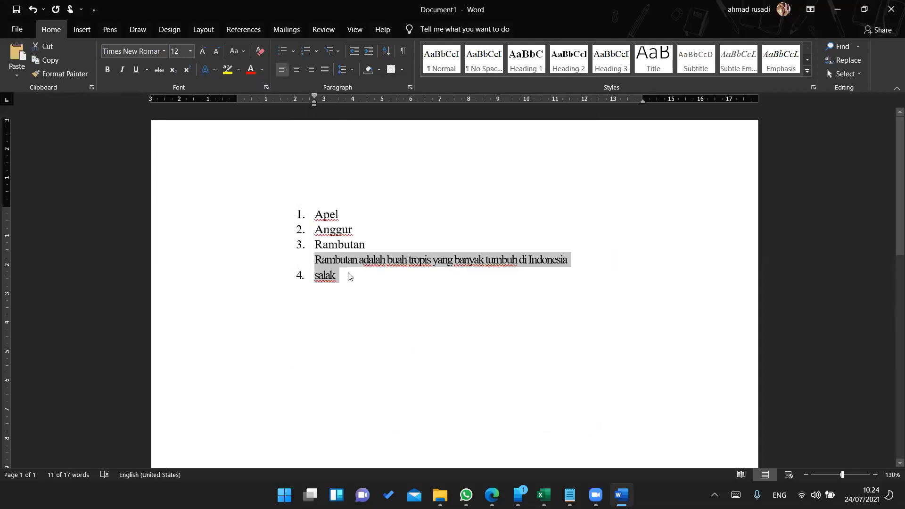
pyautogui.click(485, 277)
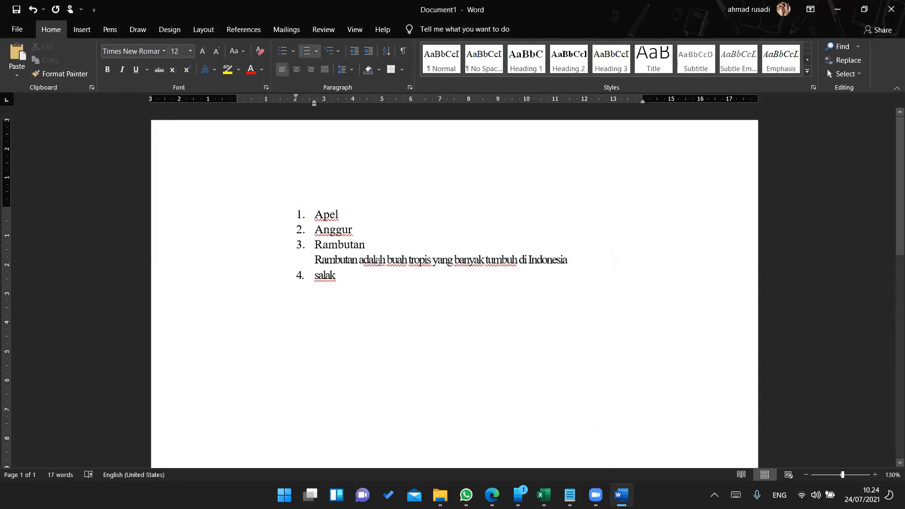
# - Clear all formatting from the description and "salak" lines, and indent both lines to align with the "Rambutan" item's text
pyautogui.moveTo(343, 274); pyautogui.dragTo(314, 260)
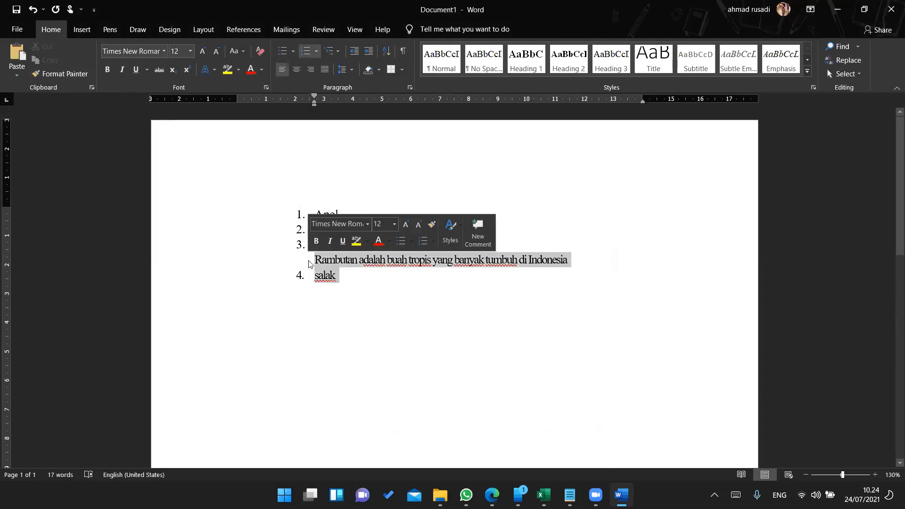
pyautogui.click(260, 53)
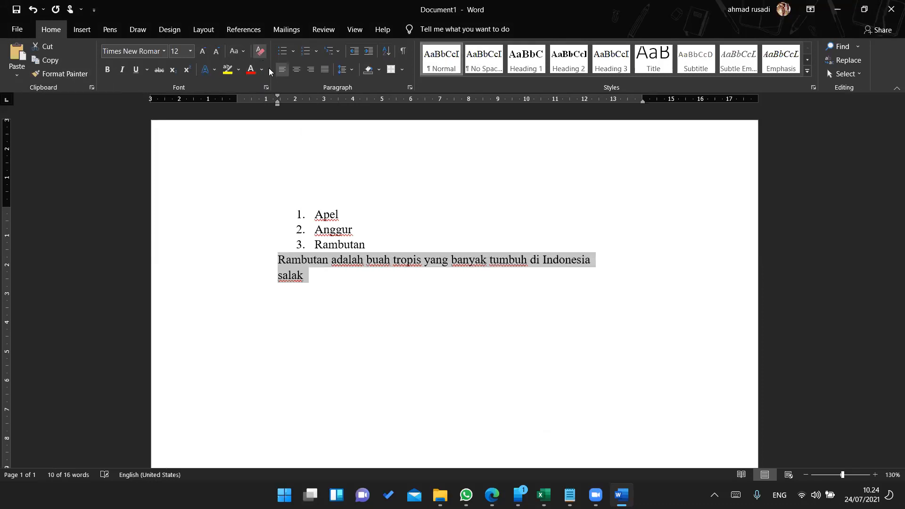
pyautogui.click(273, 258)
pyautogui.press('BackSpace')
pyautogui.press('Return')
pyautogui.press('BackSpace')
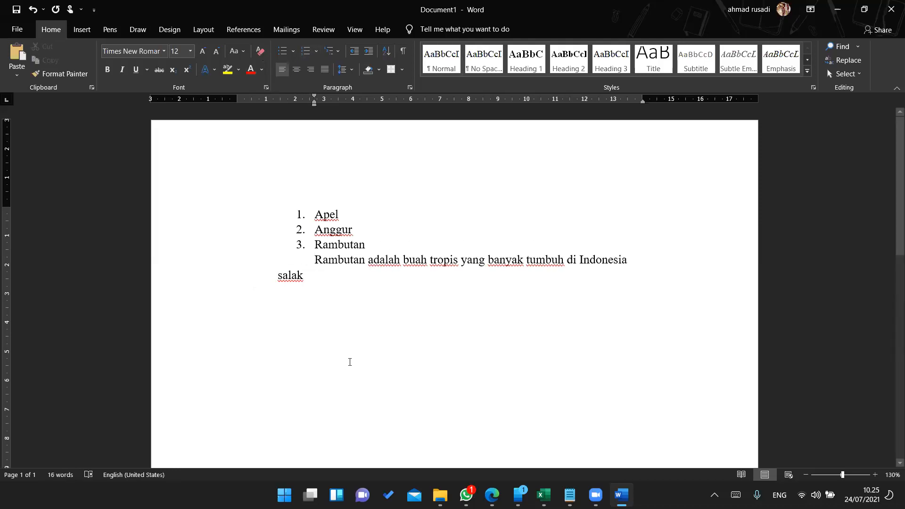
pyautogui.click(268, 278)
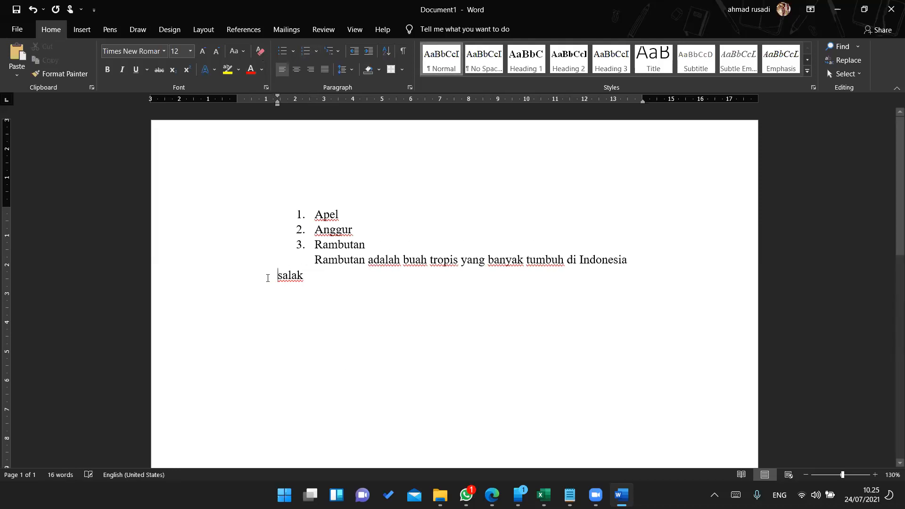
pyautogui.press('BackSpace')
pyautogui.press('Return')
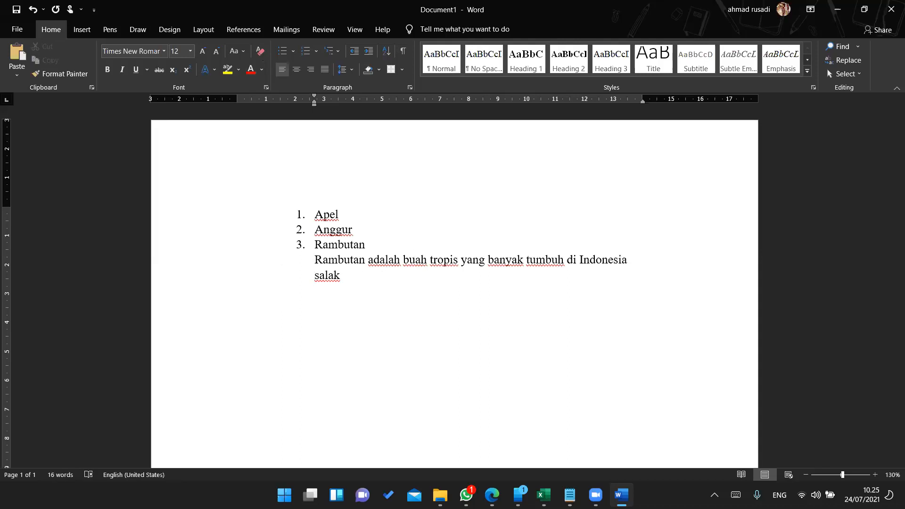
# - Copy the numbered-list formatting of the "Rambutan" item to the "salak" line with Format Painter
pyautogui.click(72, 75)
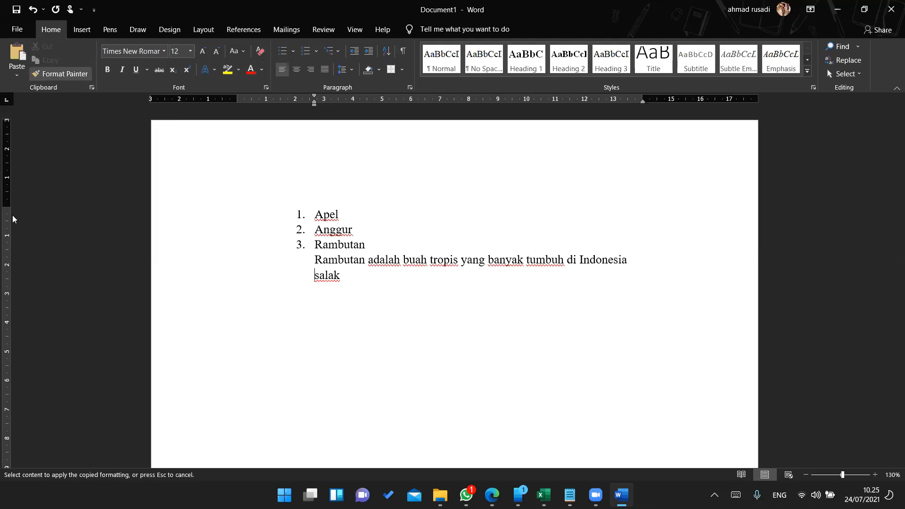
pyautogui.press('Escape')
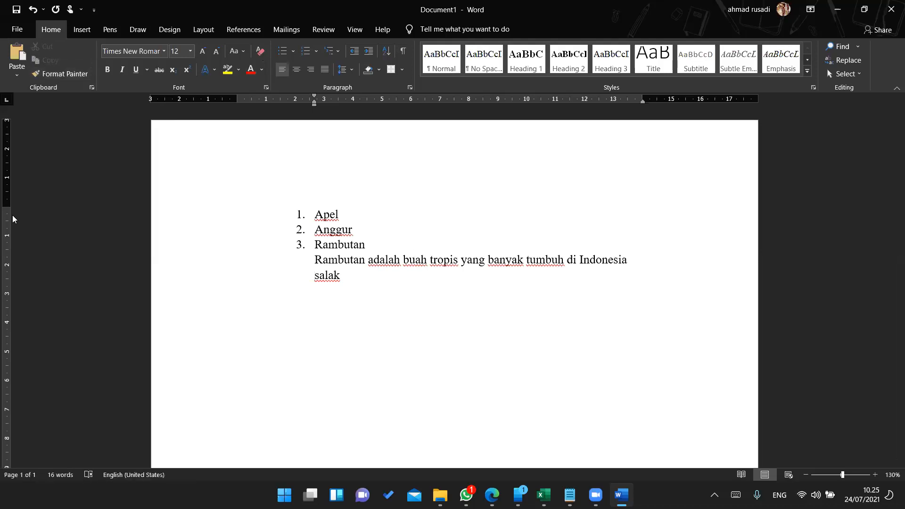
pyautogui.click(314, 244)
pyautogui.click(44, 68)
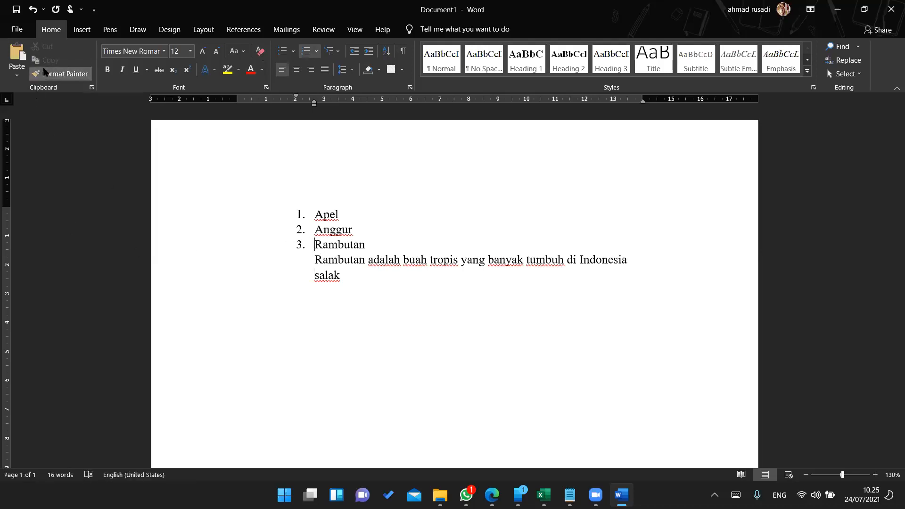
pyautogui.click(317, 277)
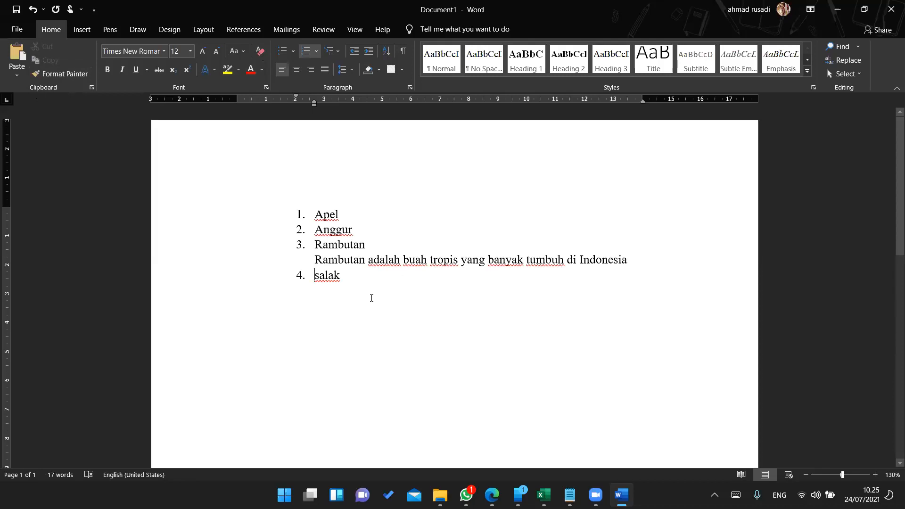
# - Check which keyboard layouts are available in Windows
pyautogui.scroll(4, 445, 273)
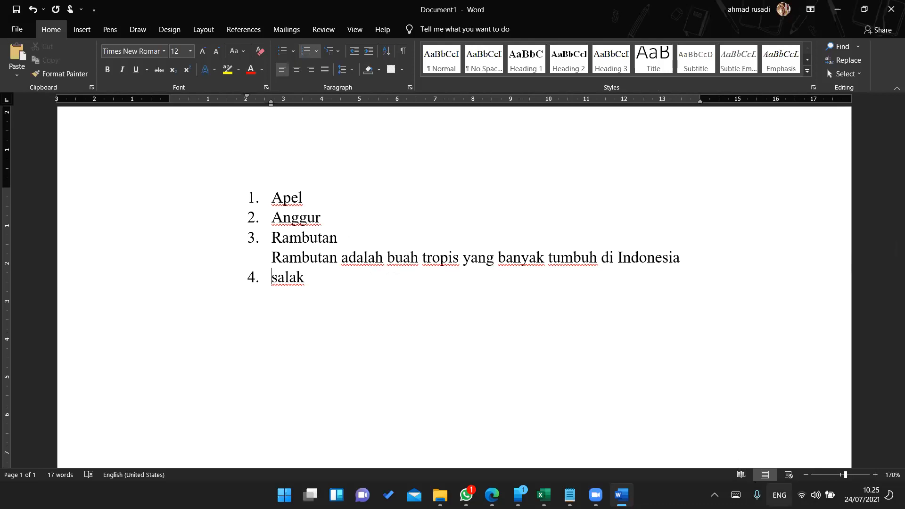
pyautogui.press('super+space')
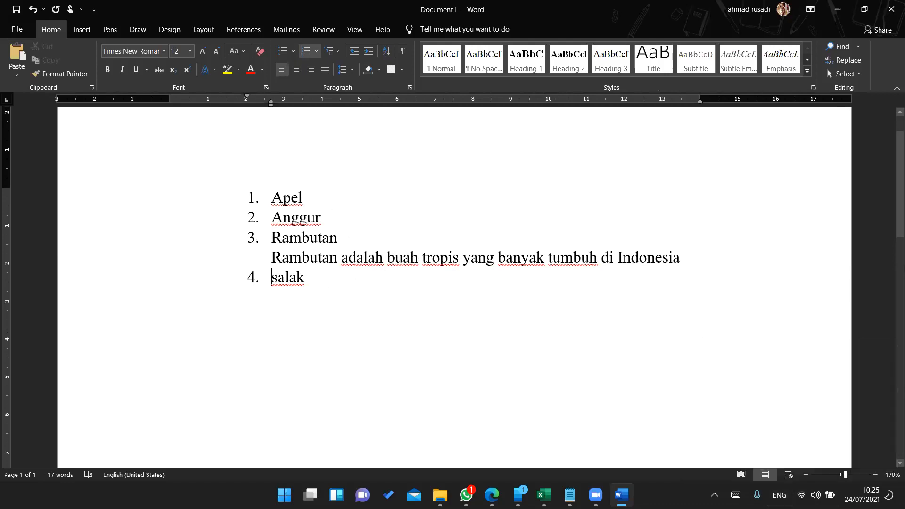
pyautogui.click(780, 496)
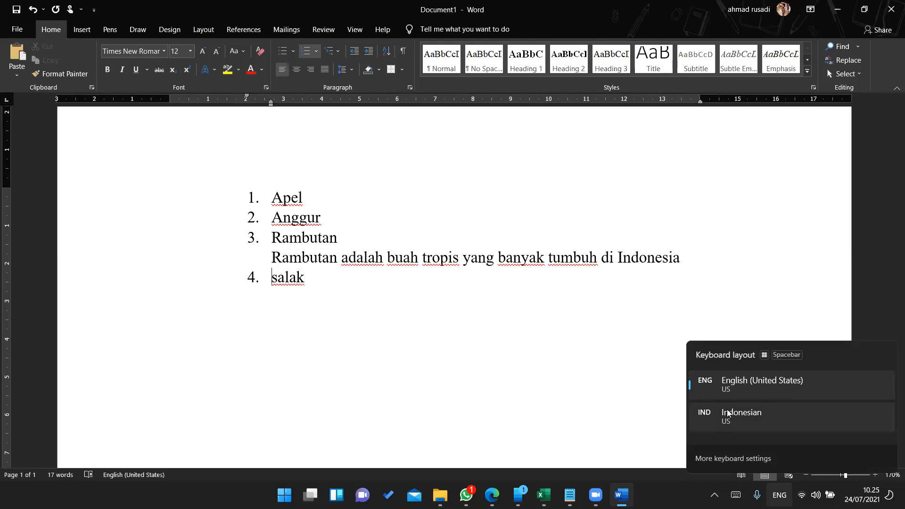
pyautogui.click(485, 321)
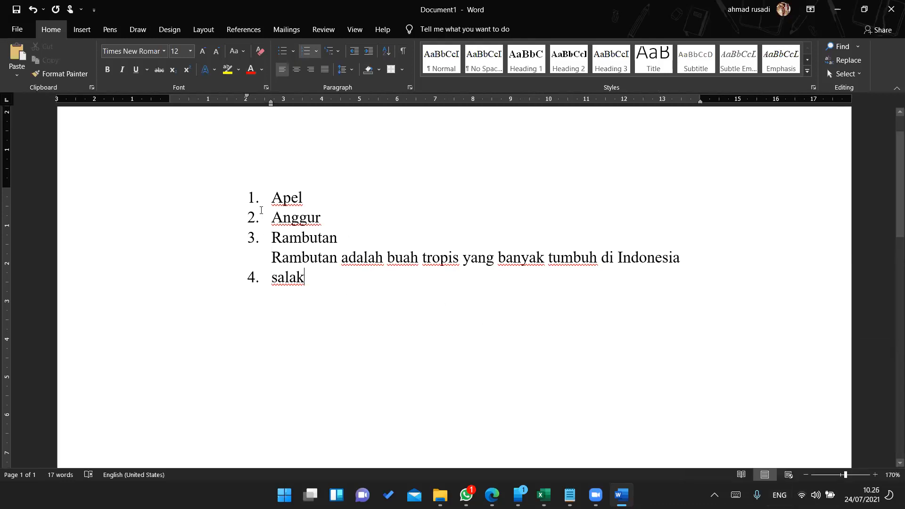
# - Set the proofing language of the whole fruit list, including the description line, to Indonesian
pyautogui.moveTo(319, 276); pyautogui.dragTo(262, 196)
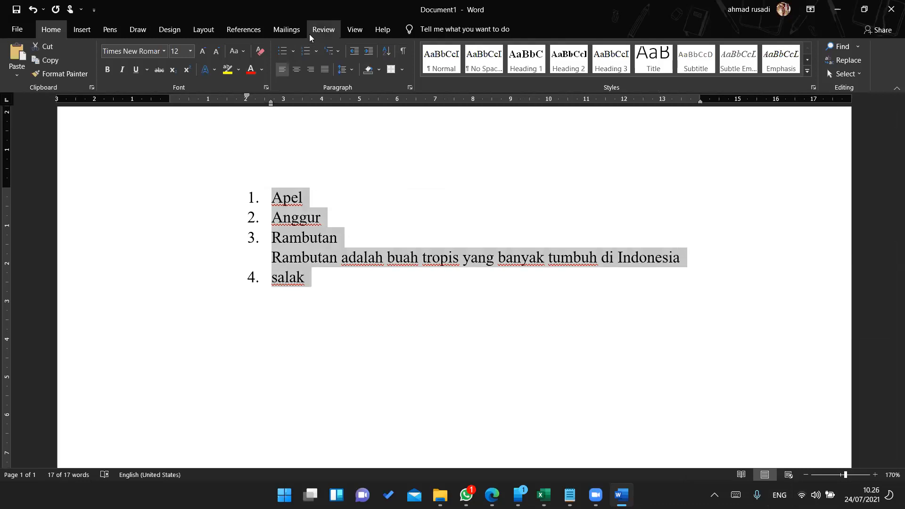
pyautogui.click(332, 31)
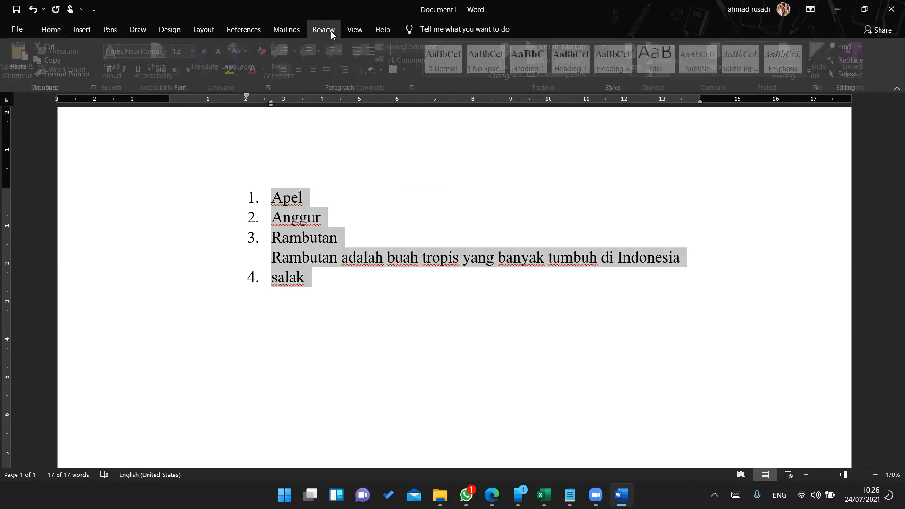
pyautogui.click(247, 77)
pyautogui.click(252, 87)
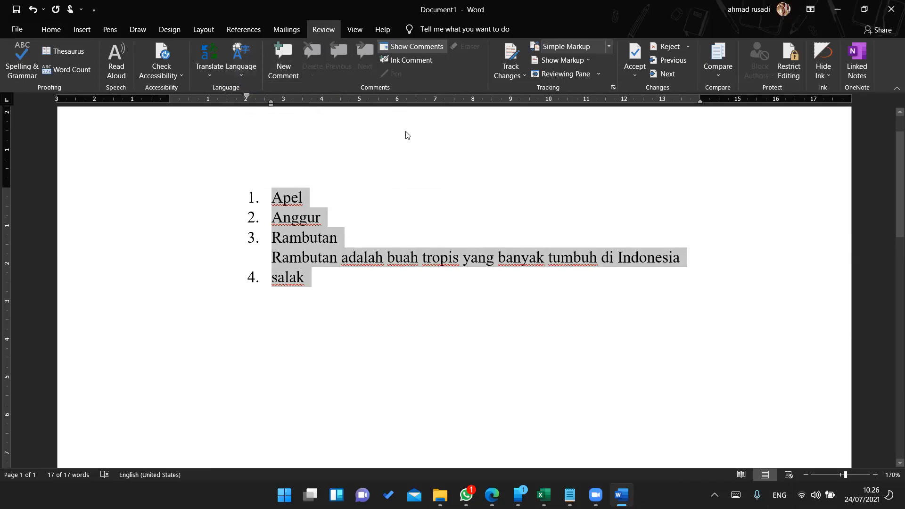
pyautogui.click(400, 198)
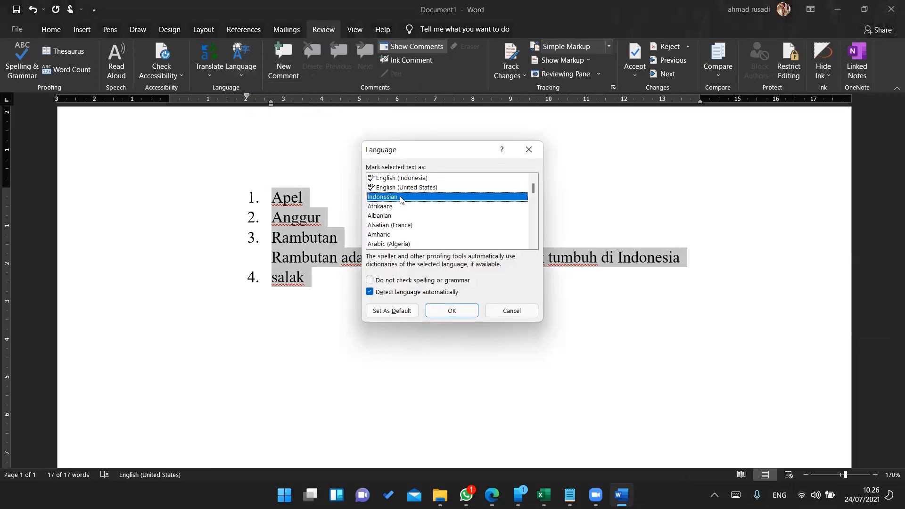
pyautogui.click(430, 306)
pyautogui.click(431, 305)
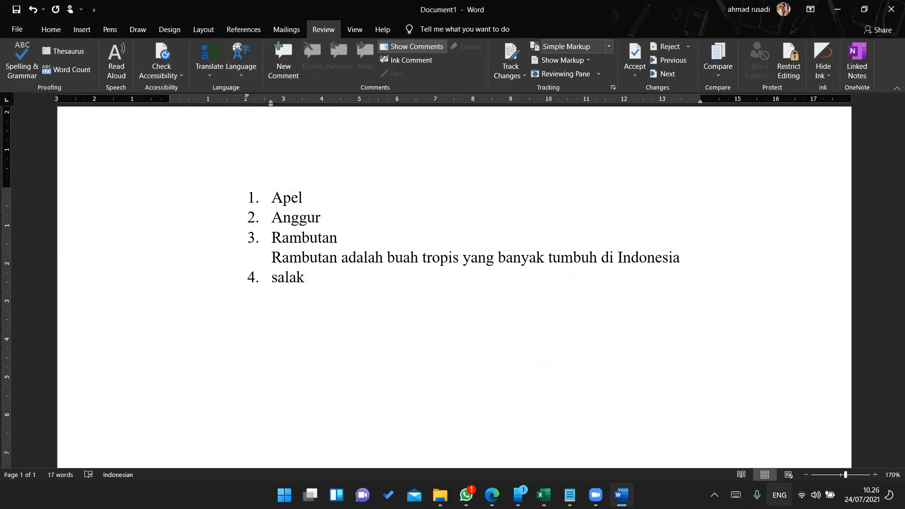
# - Switch the Windows keyboard layout to Indonesian
pyautogui.click(780, 496)
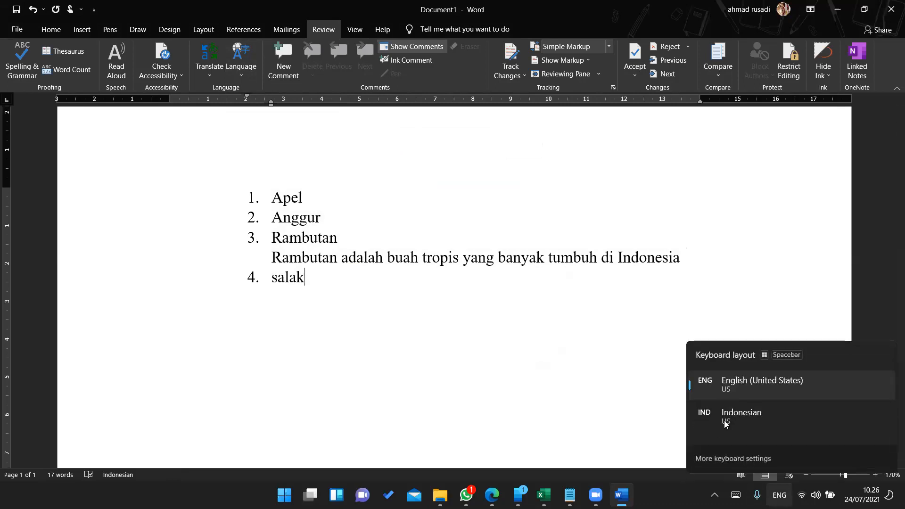
pyautogui.click(724, 416)
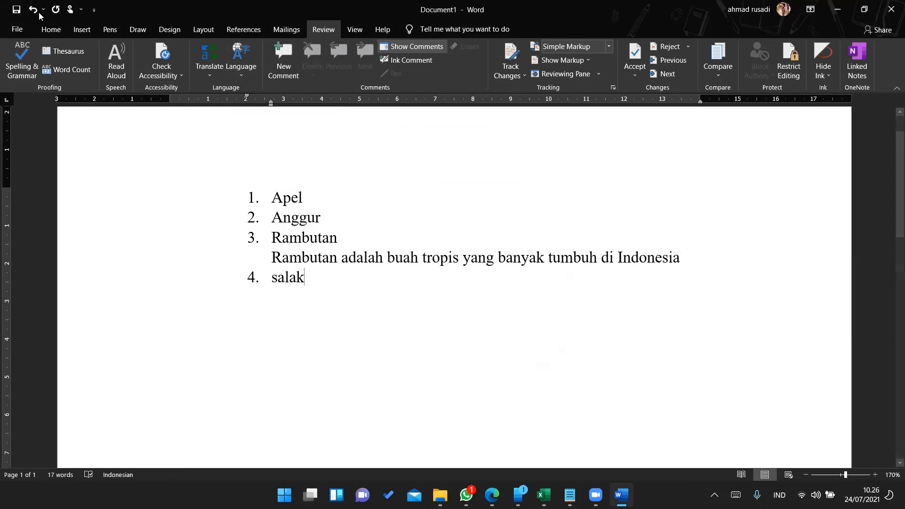
pyautogui.click(51, 30)
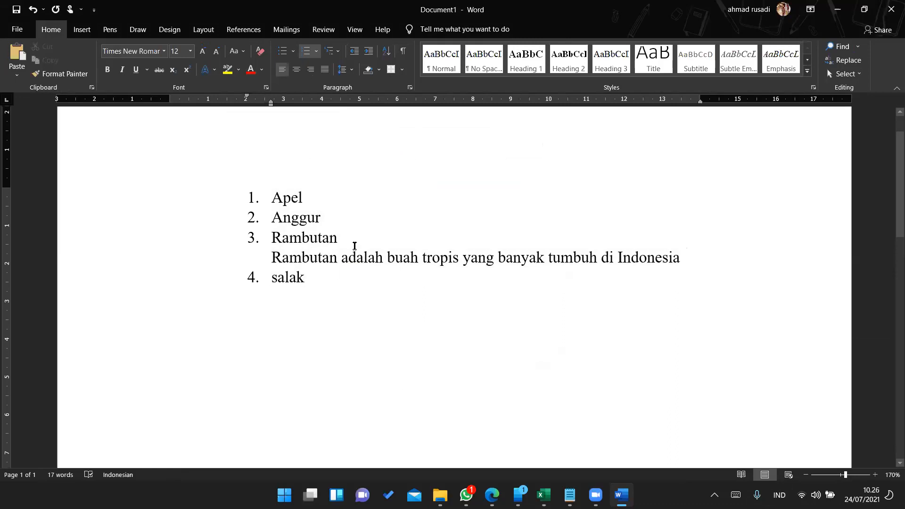
pyautogui.click(325, 30)
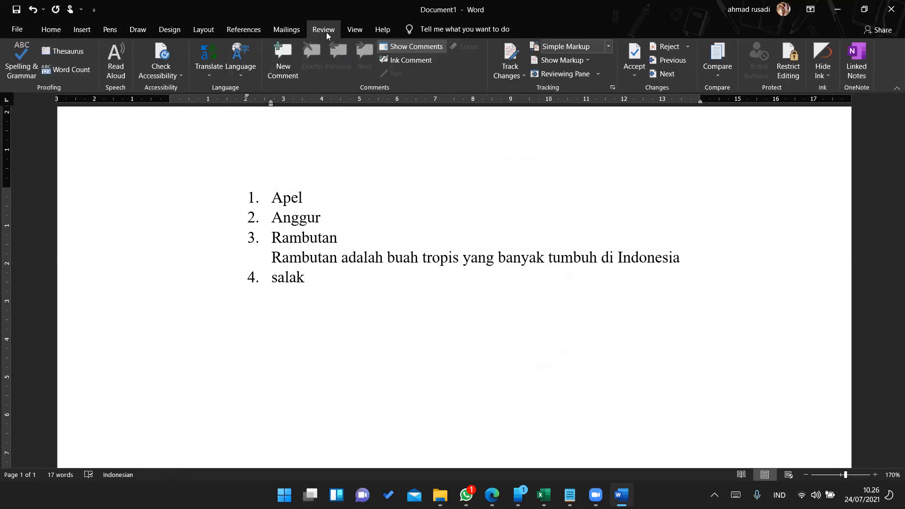
pyautogui.click(51, 31)
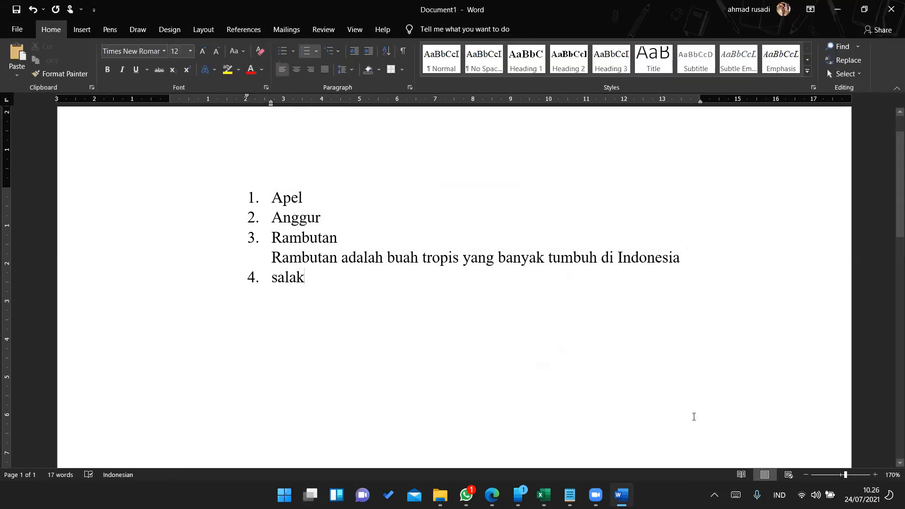
pyautogui.click(777, 496)
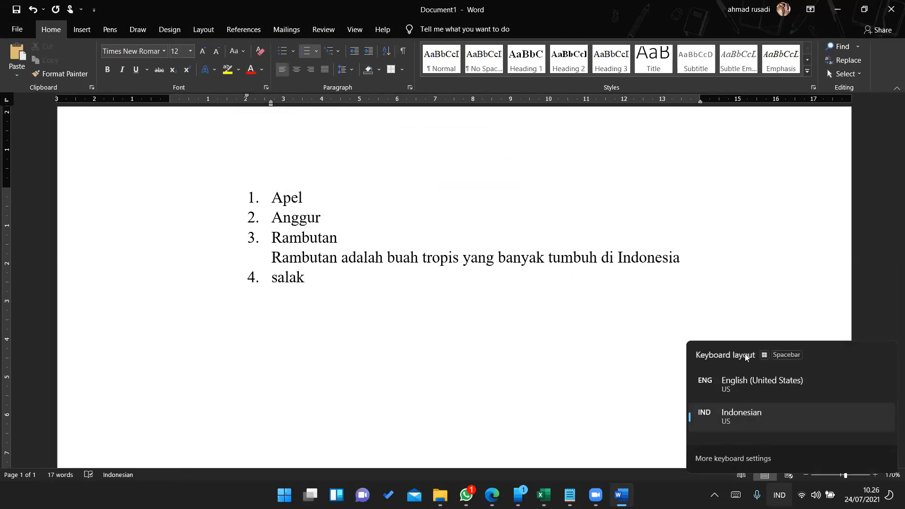
pyautogui.click(552, 438)
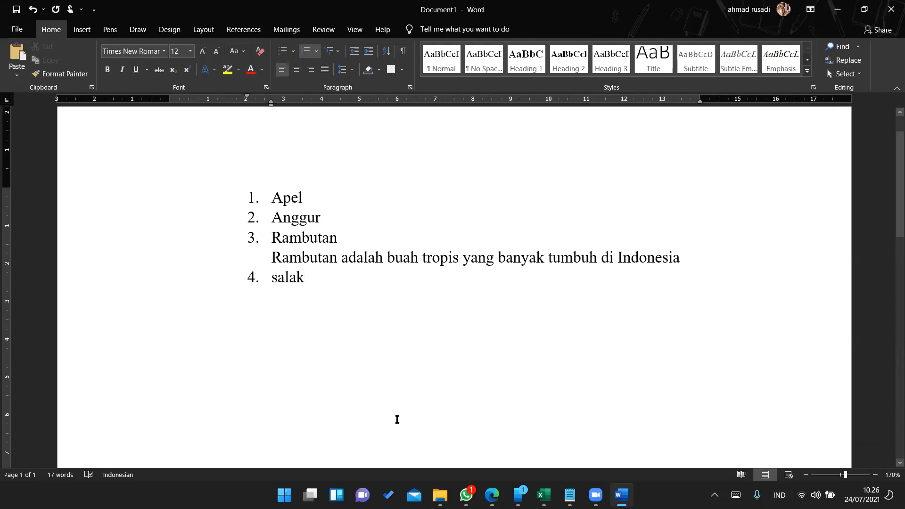
# - Open the Region settings in Windows Control Panel and check the date and time formats and the administrative language options
pyautogui.press('super')
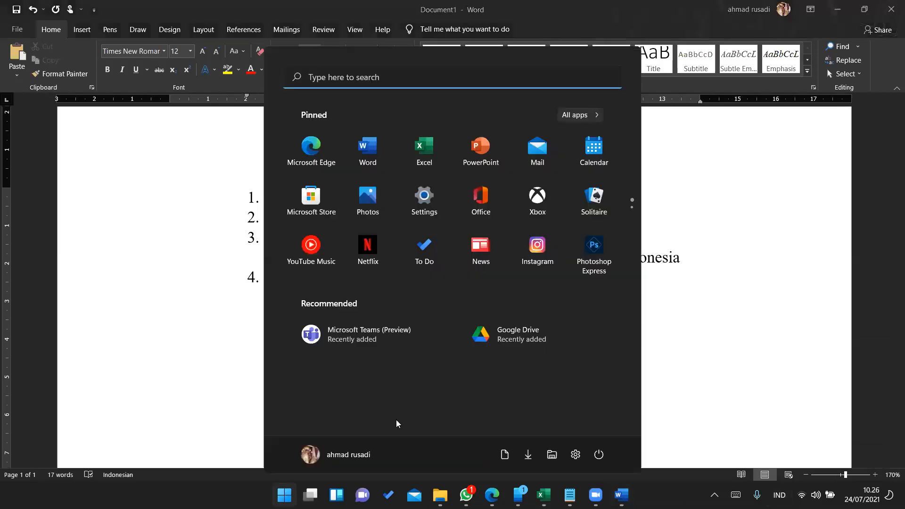
pyautogui.write('control')
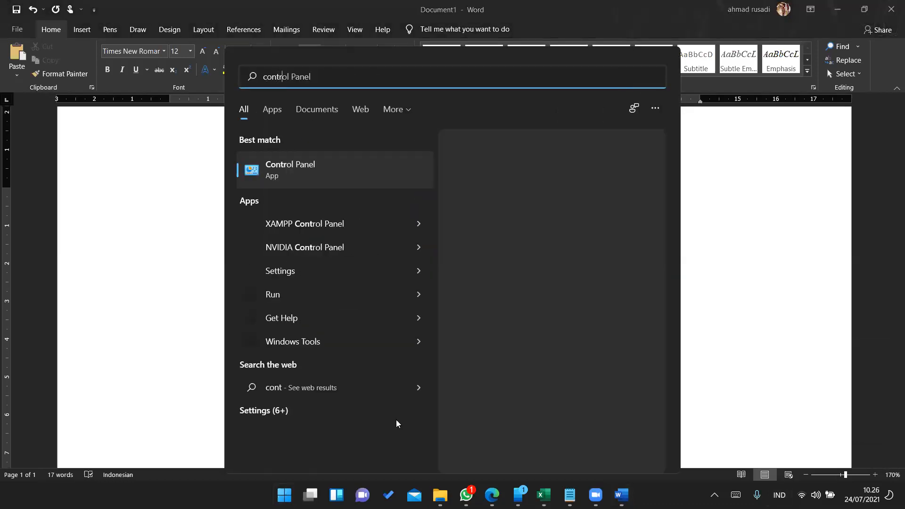
pyautogui.press('Return')
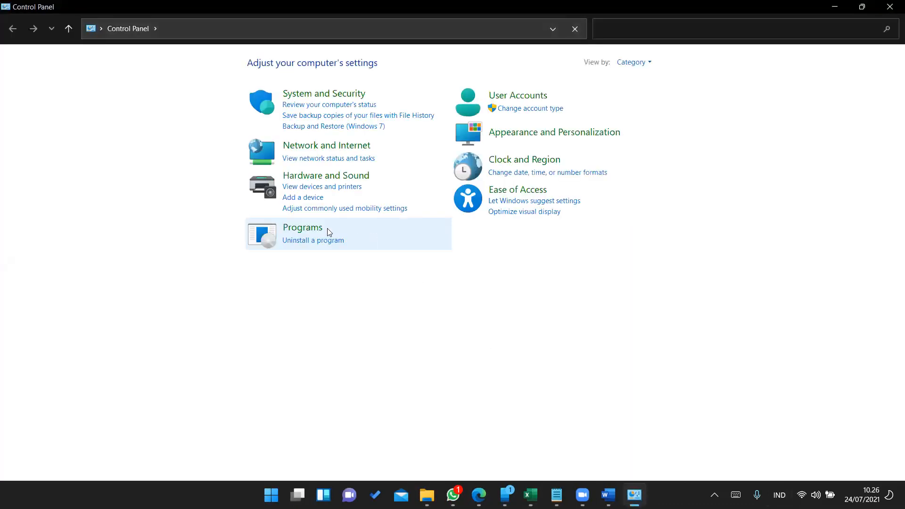
pyautogui.click(512, 163)
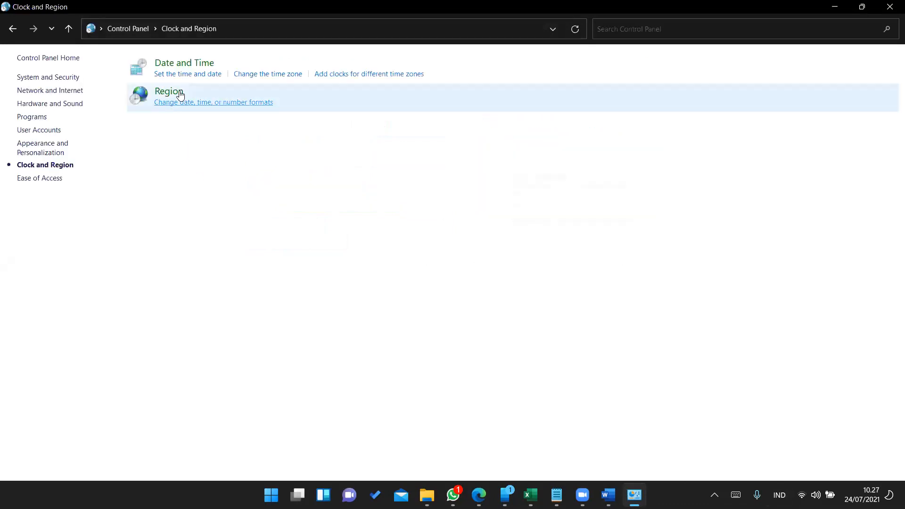
pyautogui.click(259, 107)
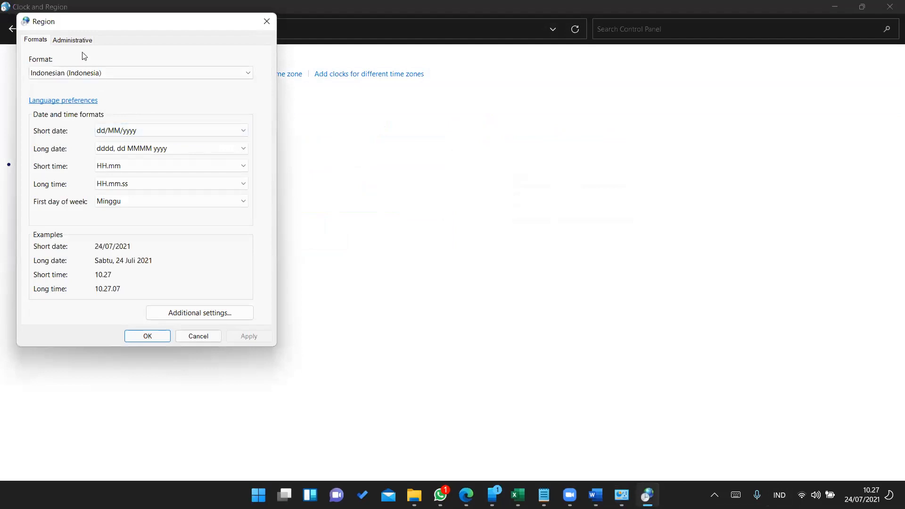
pyautogui.click(78, 41)
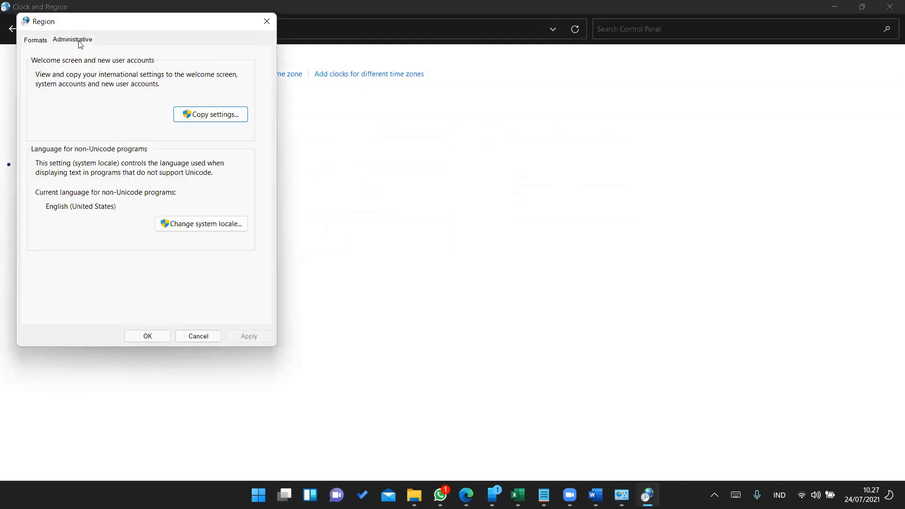
pyautogui.click(35, 40)
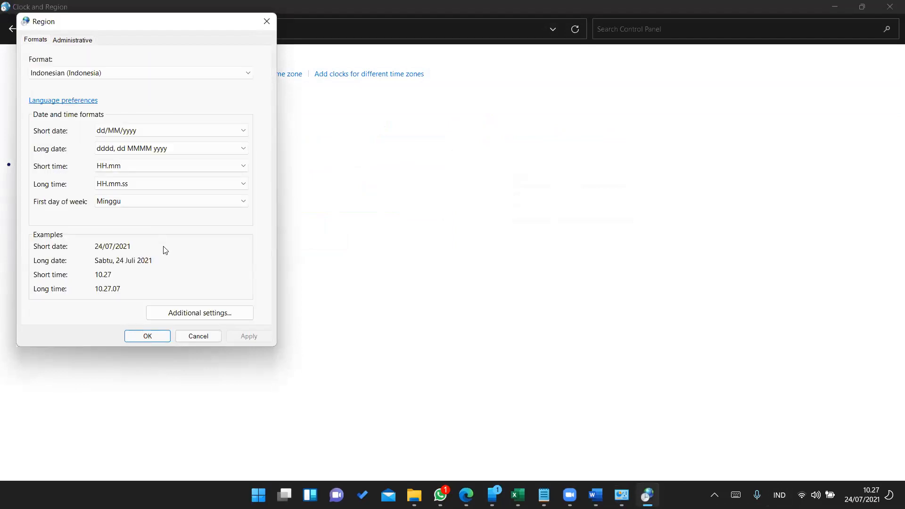
# - Check the Windows language preferences and the languages available to install, leaving them without adding any and closing the Region settings
pyautogui.click(78, 101)
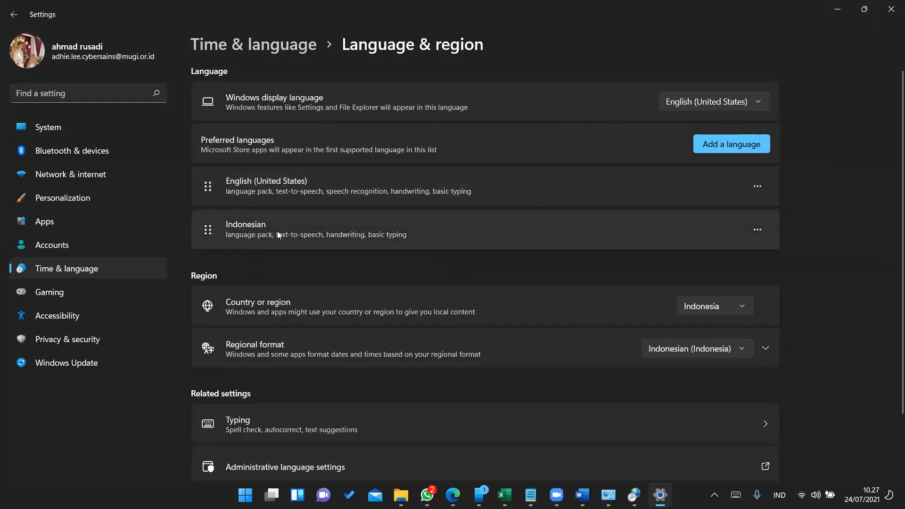
pyautogui.click(728, 147)
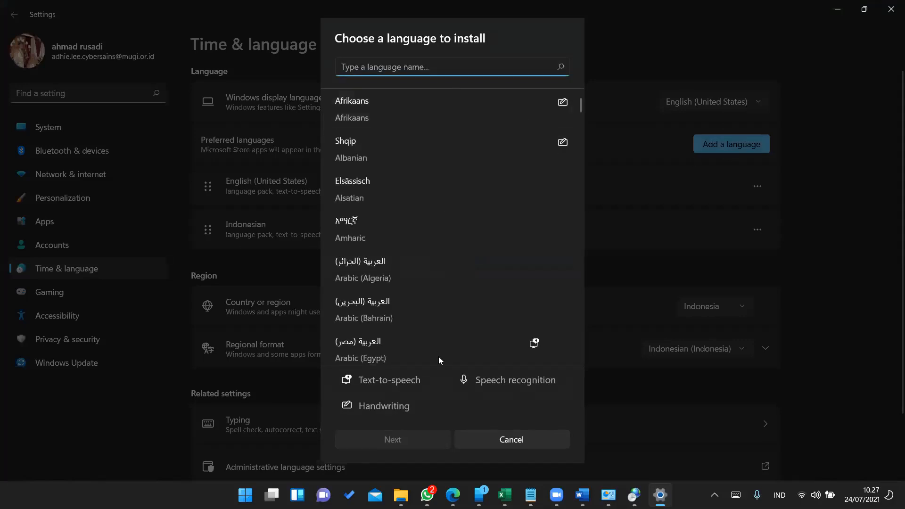
pyautogui.click(529, 435)
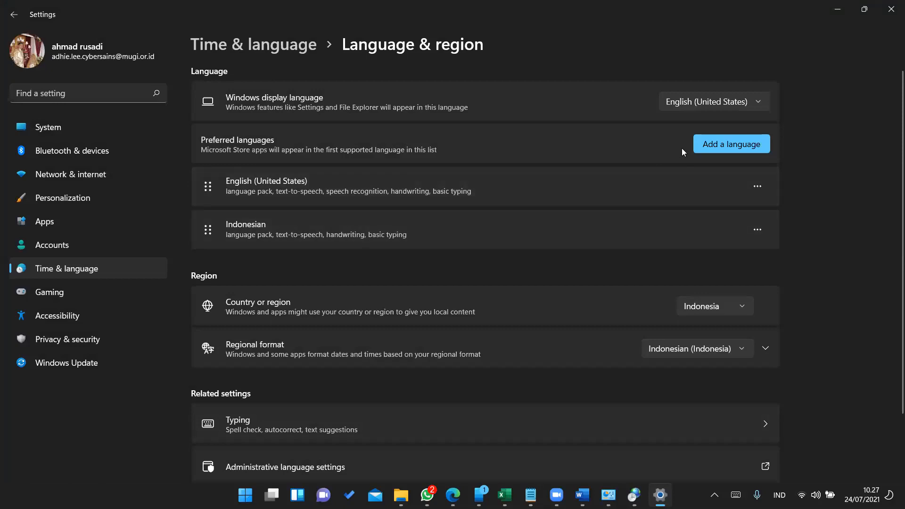
pyautogui.click(891, 19)
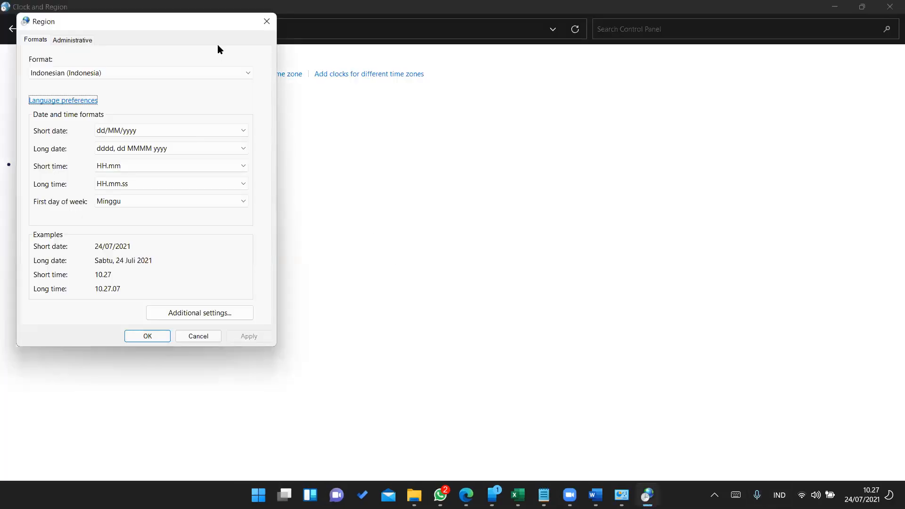
pyautogui.click(275, 23)
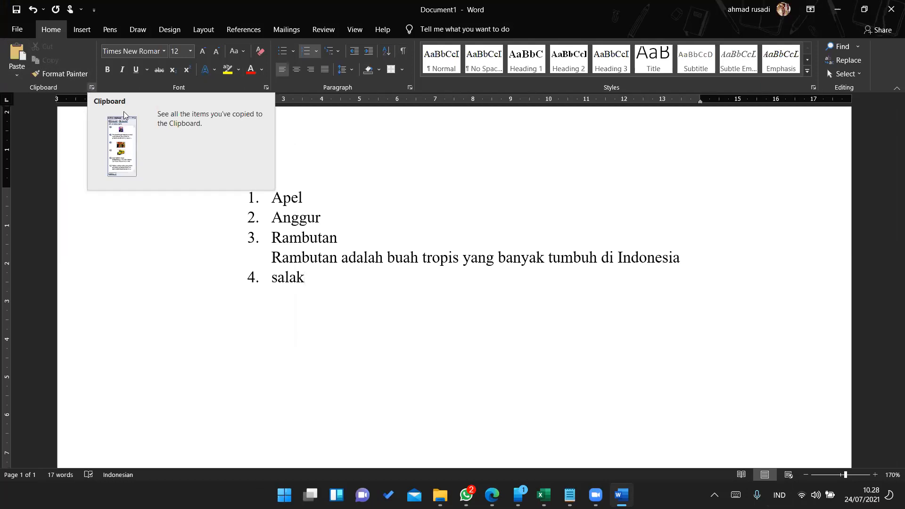
# - Copy the "Apel" list item and paste it into a new numbered line below "salak" in Word
pyautogui.tripleClick(272, 276)
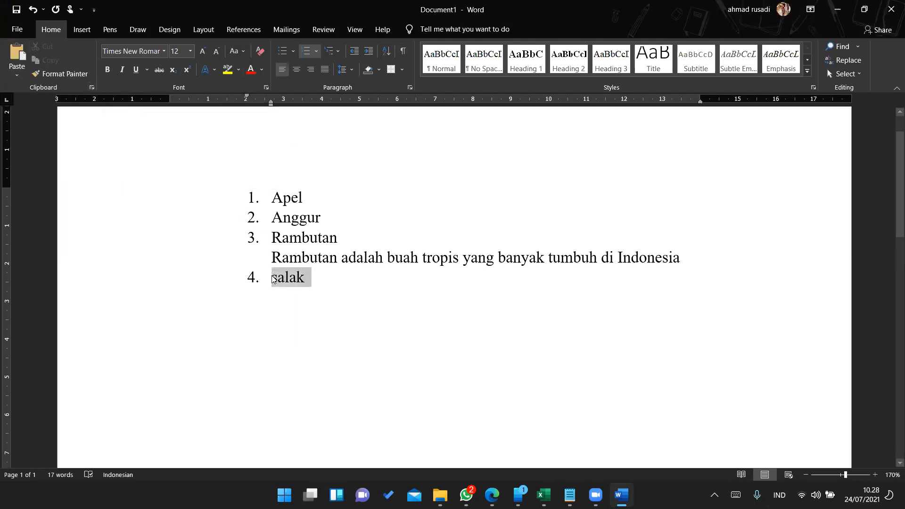
pyautogui.moveTo(327, 217); pyautogui.dragTo(267, 225)
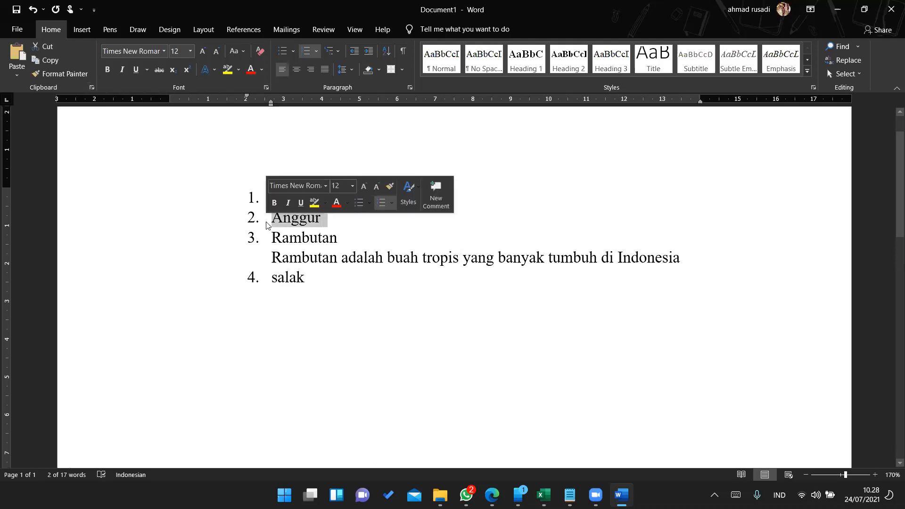
pyautogui.moveTo(289, 195); pyautogui.dragTo(264, 197)
pyautogui.hotkey('ctrl', 'c')
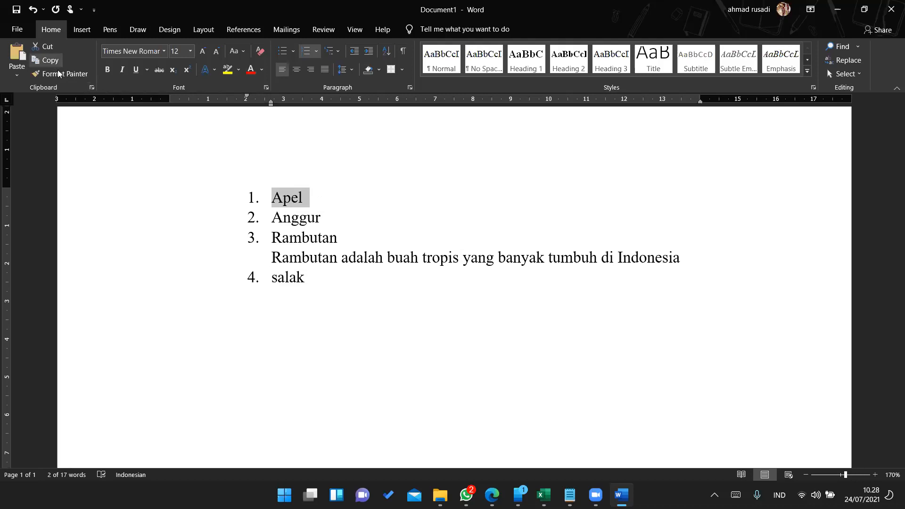
pyautogui.click(332, 288)
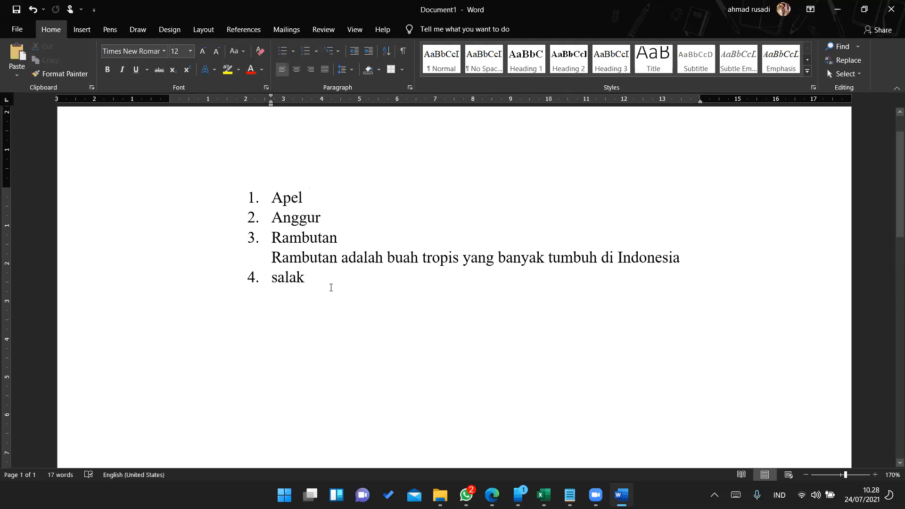
pyautogui.press('Return')
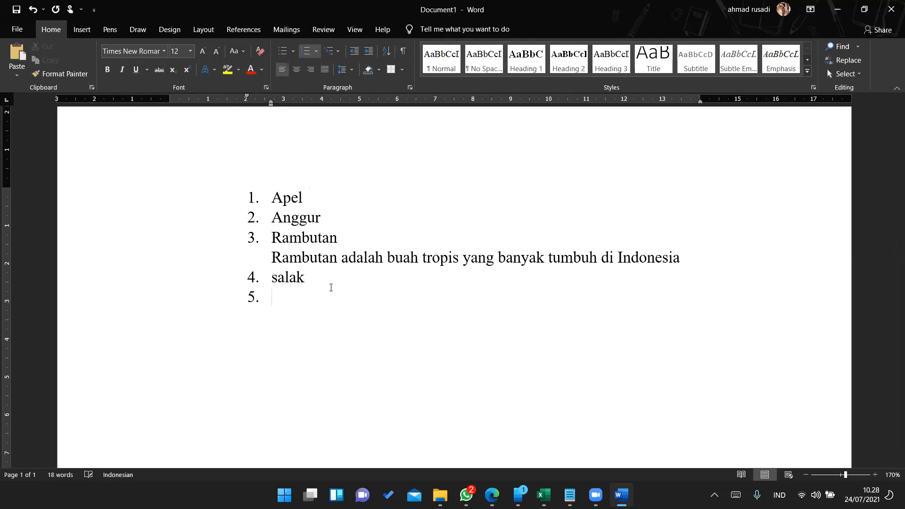
pyautogui.hotkey('ctrl', 'v')
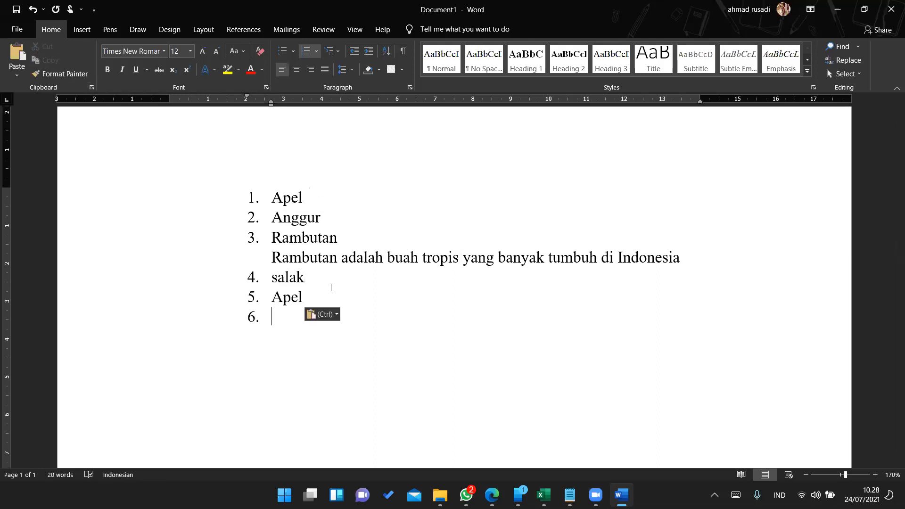
# - Examine the Clipboard pane, including the options for the copied "Apel" entry and for the pane itself
pyautogui.click(91, 87)
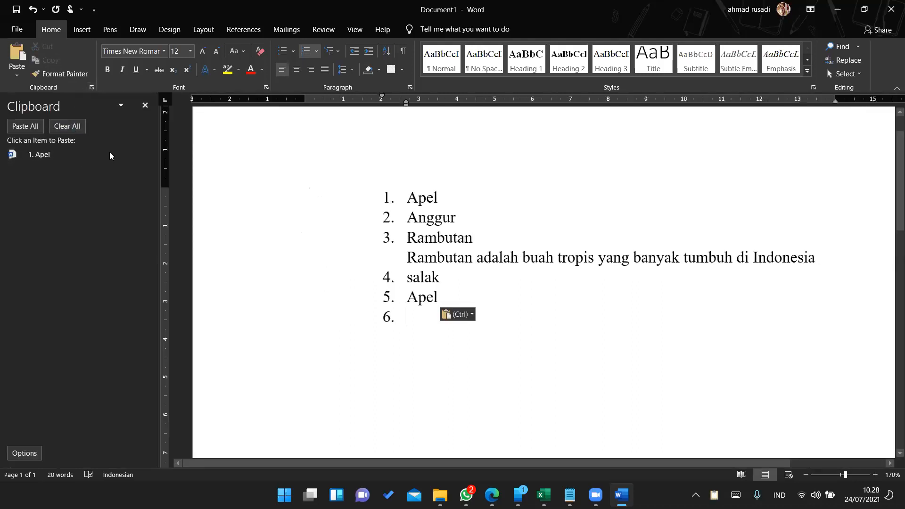
pyautogui.moveTo(138, 158)
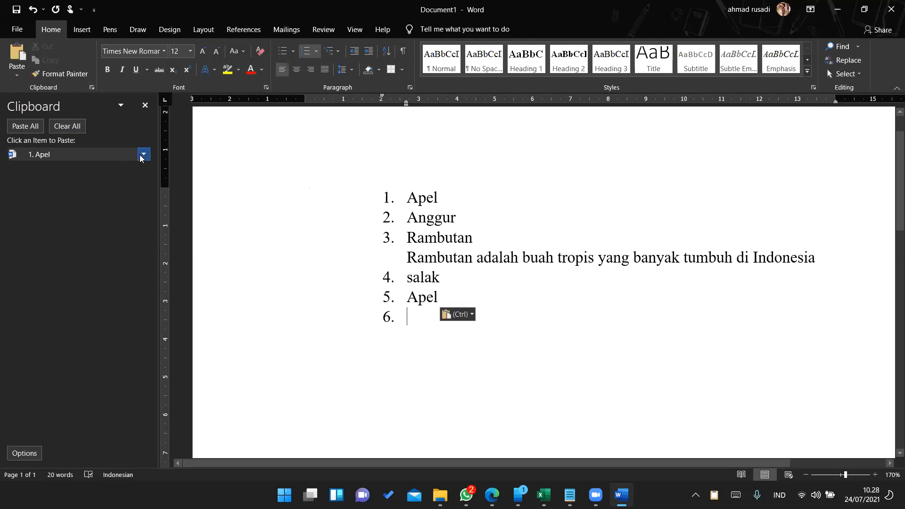
pyautogui.click(138, 156)
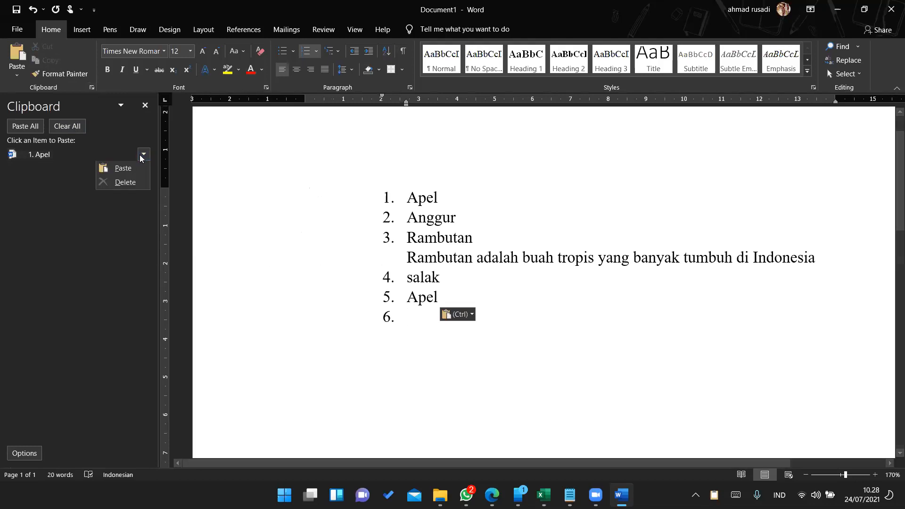
pyautogui.click(46, 181)
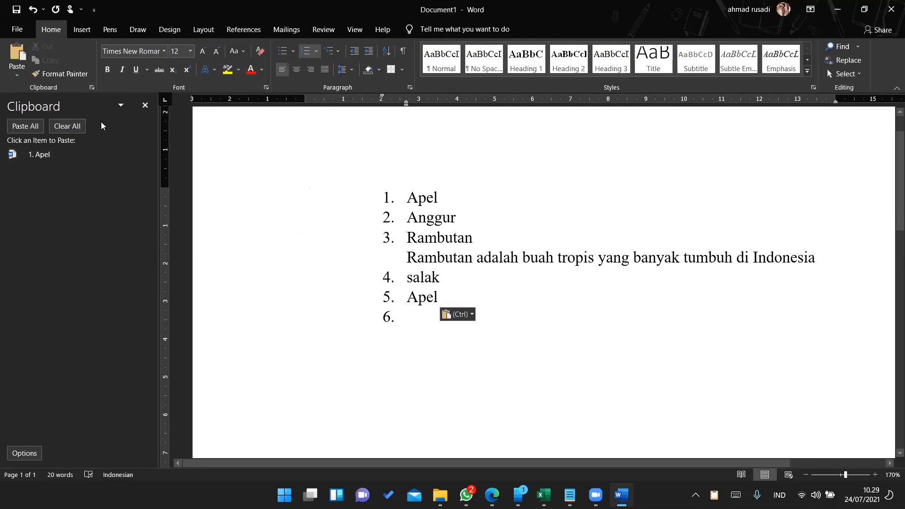
pyautogui.click(119, 106)
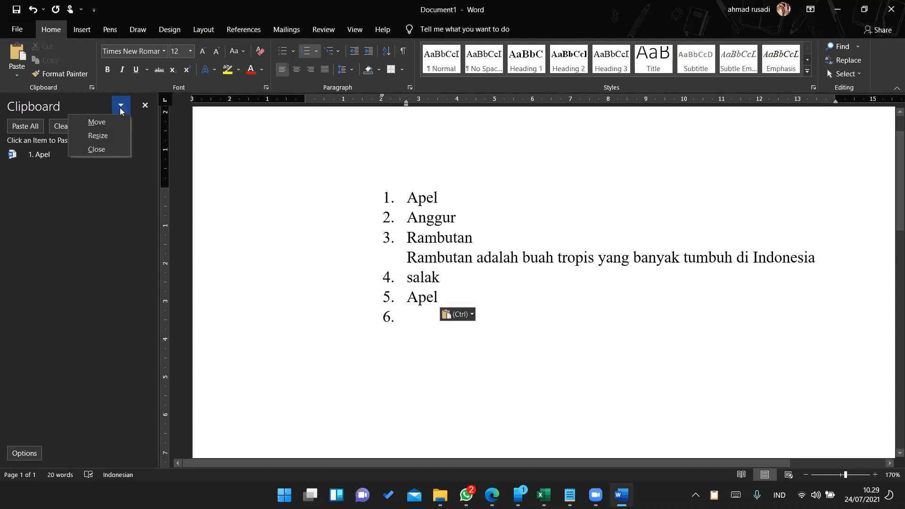
pyautogui.click(63, 186)
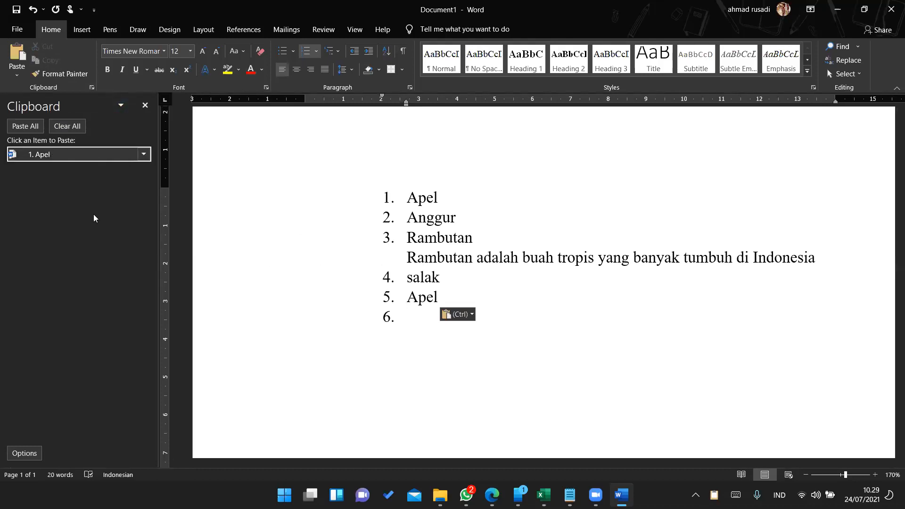
pyautogui.click(421, 326)
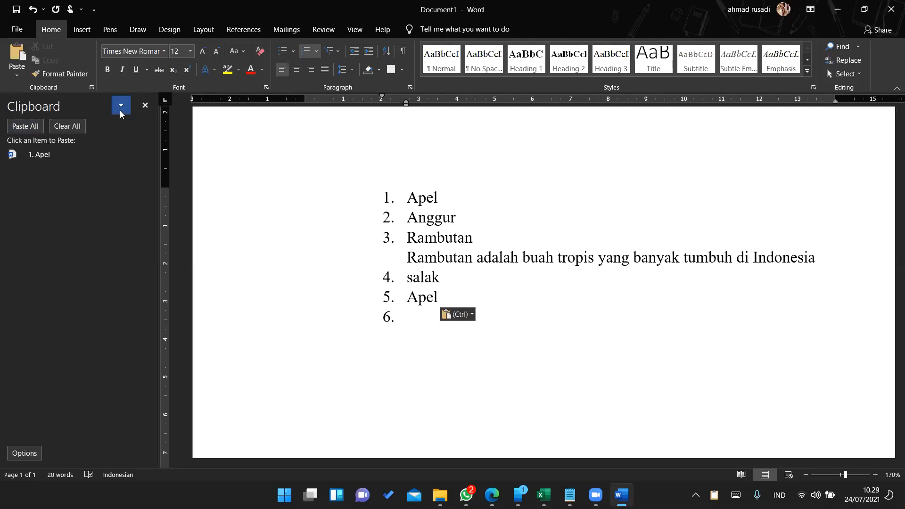
# - Close the Clipboard pane and remove the number from the empty line after the pasted "Apel" item
pyautogui.click(148, 110)
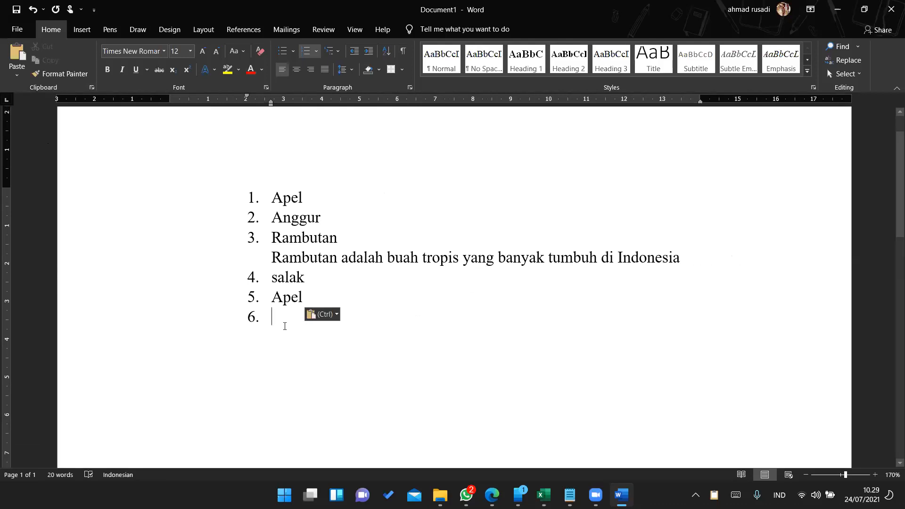
pyautogui.press('BackSpace')
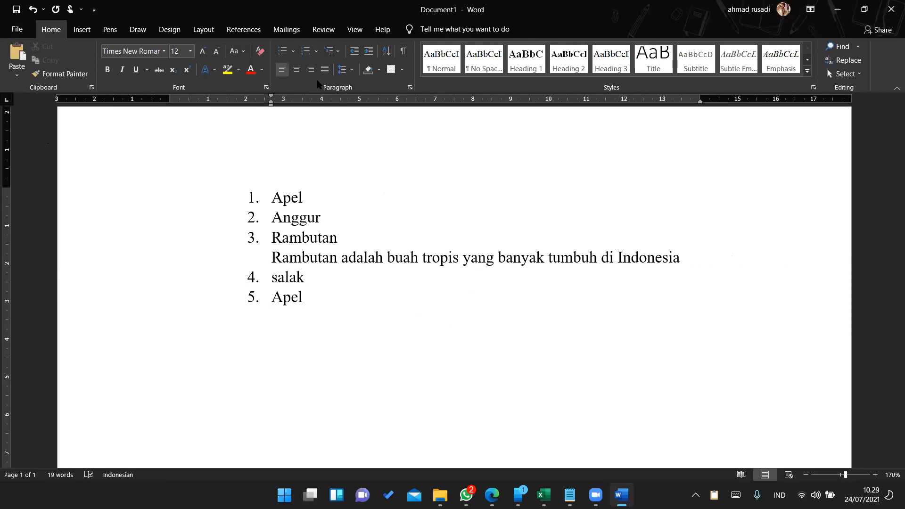
# - Turn the Rambutan description line into a numbered item and back into an unnumbered line under "Rambutan"
pyautogui.click(268, 256)
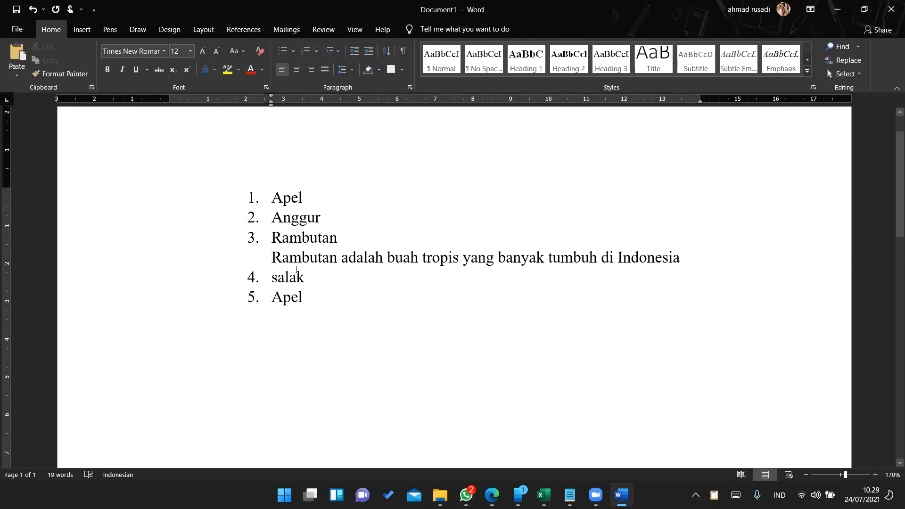
pyautogui.press('BackSpace')
pyautogui.press('Return')
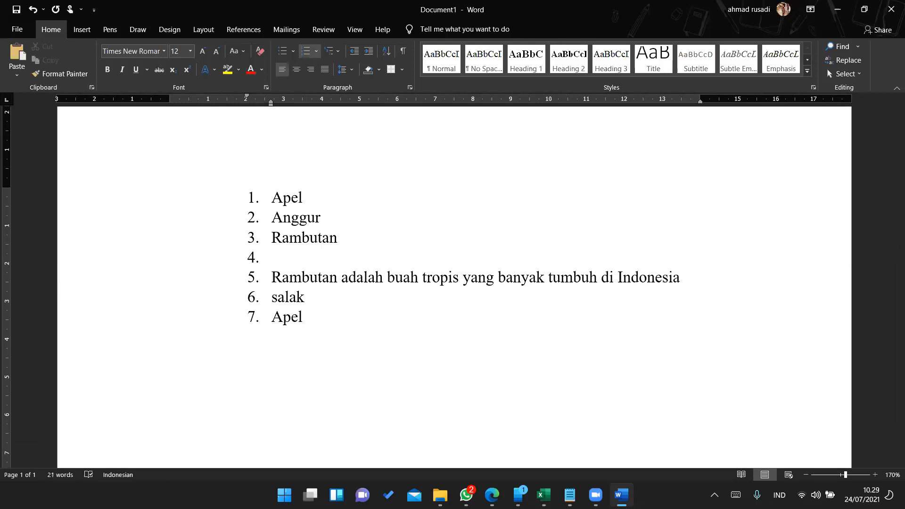
pyautogui.press('BackSpace')
pyautogui.press('BackSpace')
pyautogui.press('BackSpace')
pyautogui.press('BackSpace')
pyautogui.press('Return')
pyautogui.press('BackSpace')
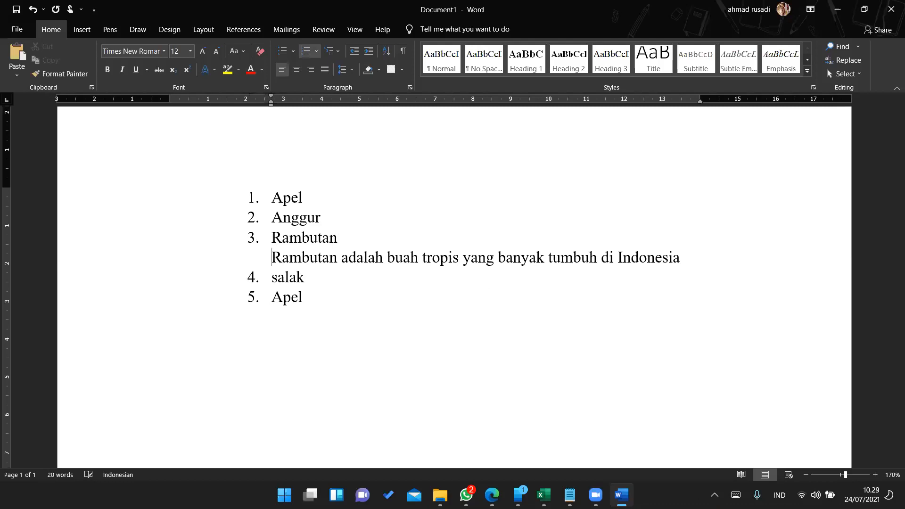
# - Shift the Rambutan description line's indent to about 2.5 cm and realign it with the list text at 2.67 cm
pyautogui.moveTo(272, 108)
pyautogui.mouseDown()
pyautogui.moveTo(256, 108)
pyautogui.moveTo(277, 113)
pyautogui.moveTo(266, 106)
pyautogui.mouseUp()
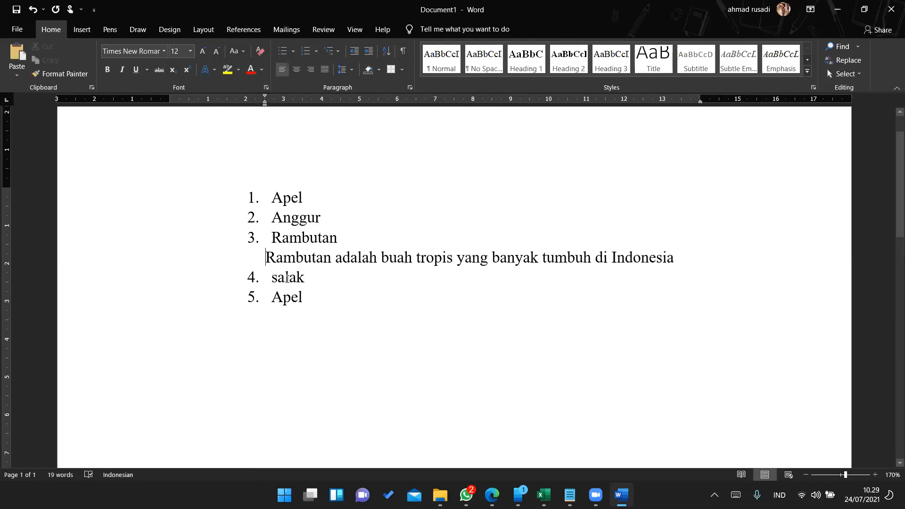
pyautogui.scroll(6, 289, 277)
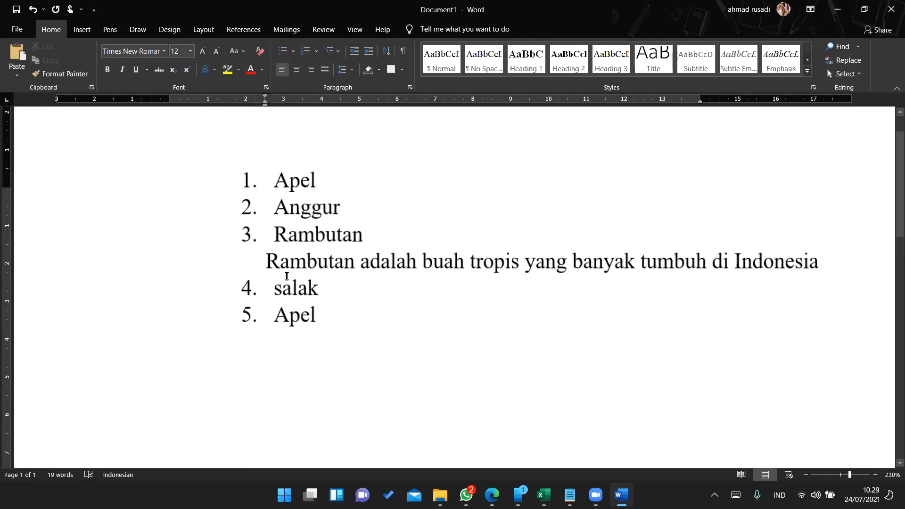
pyautogui.moveTo(266, 108); pyautogui.dragTo(275, 109)
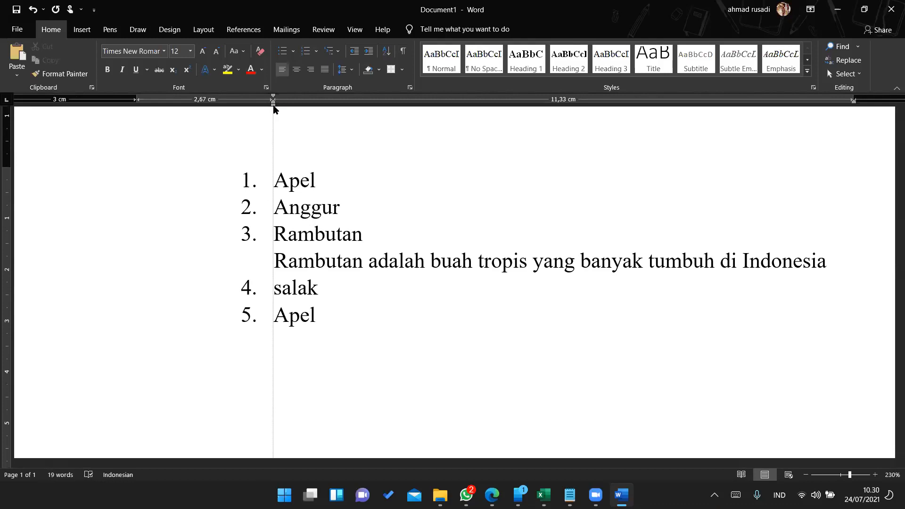
pyautogui.moveTo(273, 106); pyautogui.dragTo(274, 107)
pyautogui.moveTo(274, 107); pyautogui.dragTo(274, 107)
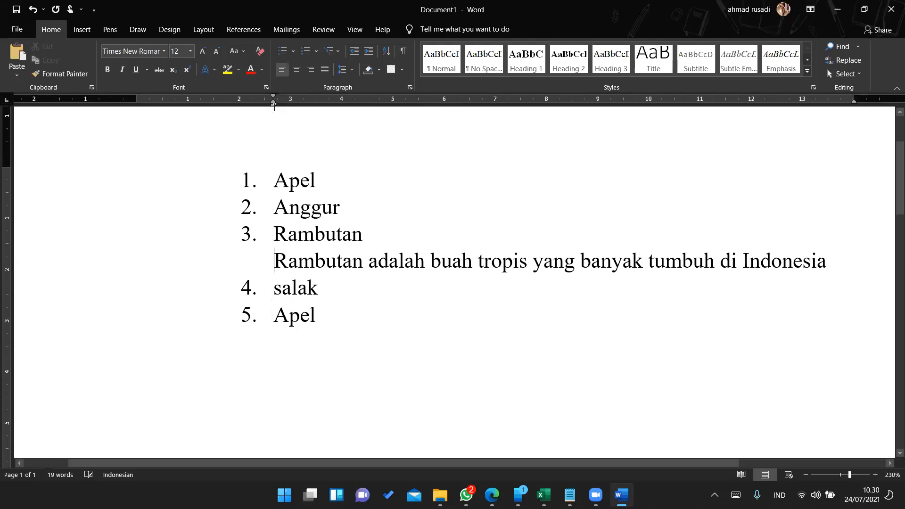
pyautogui.moveTo(279, 98)
pyautogui.mouseDown()
pyautogui.moveTo(280, 109)
pyautogui.moveTo(234, 121)
pyautogui.moveTo(273, 121)
pyautogui.mouseUp()
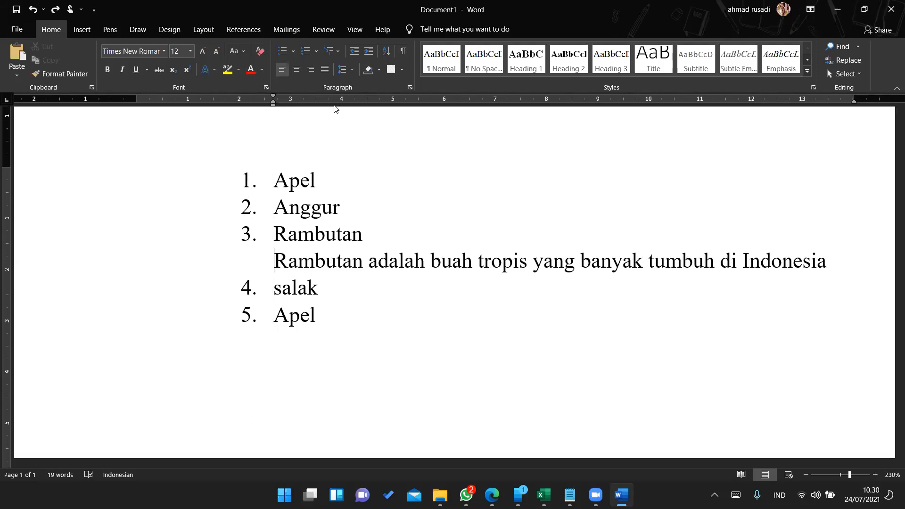
# - Try the Heading 2 style on the Rambutan description line and undo it
pyautogui.keyDown('ctrl'); pyautogui.scroll(-3, 442, 270); pyautogui.keyUp('ctrl')
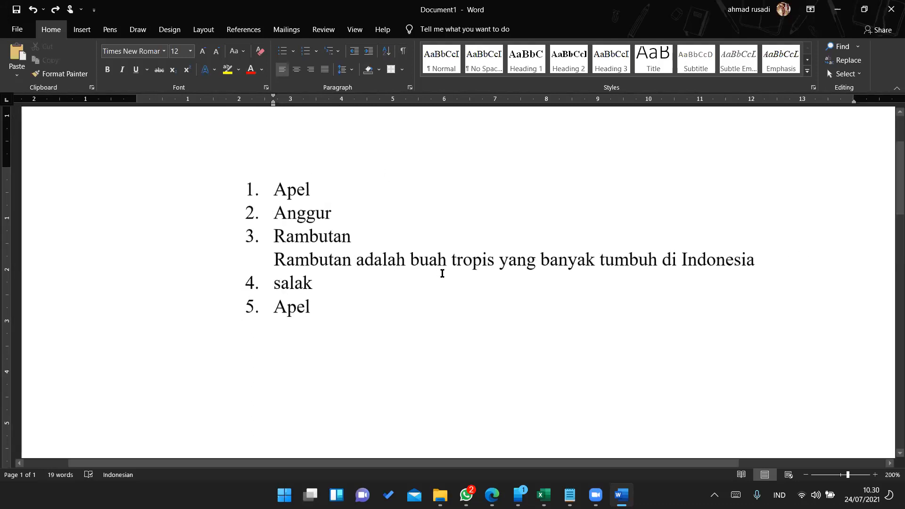
pyautogui.keyDown('ctrl'); pyautogui.scroll(-5, 443, 274); pyautogui.keyUp('ctrl')
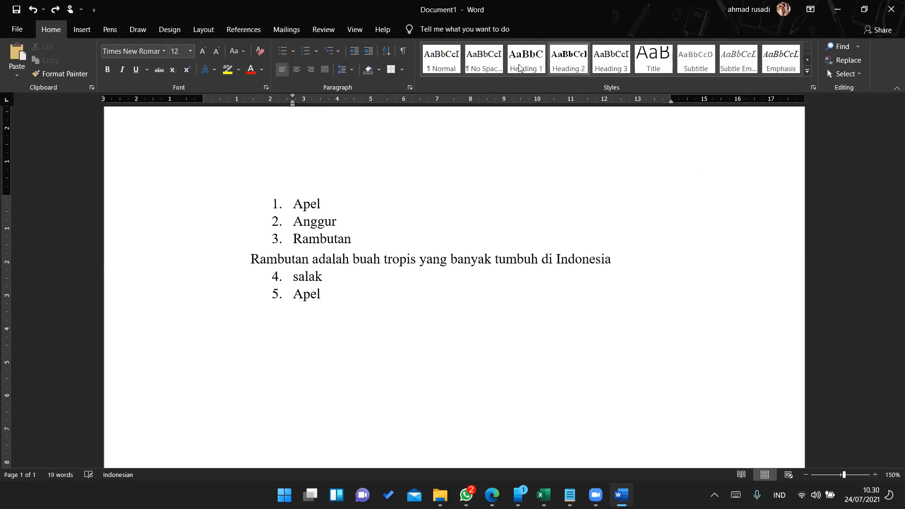
pyautogui.click(569, 59)
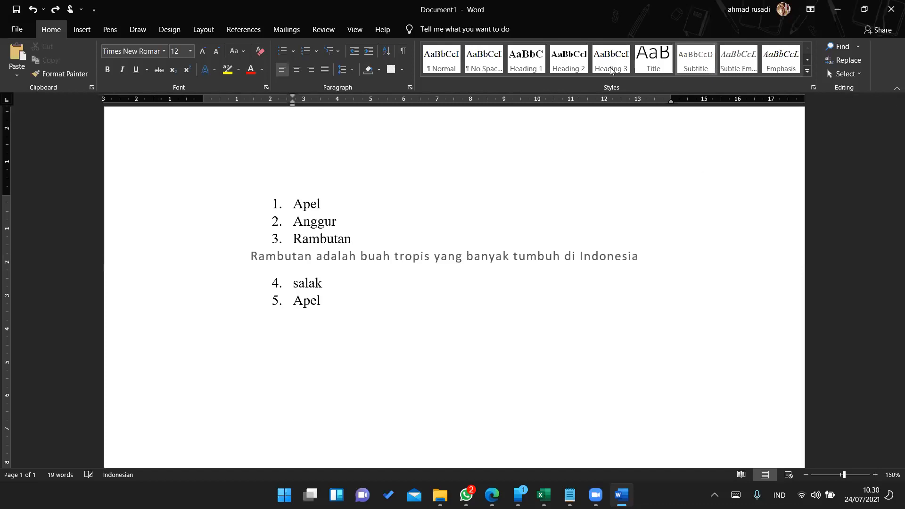
pyautogui.hotkey('ctrl', 'z')
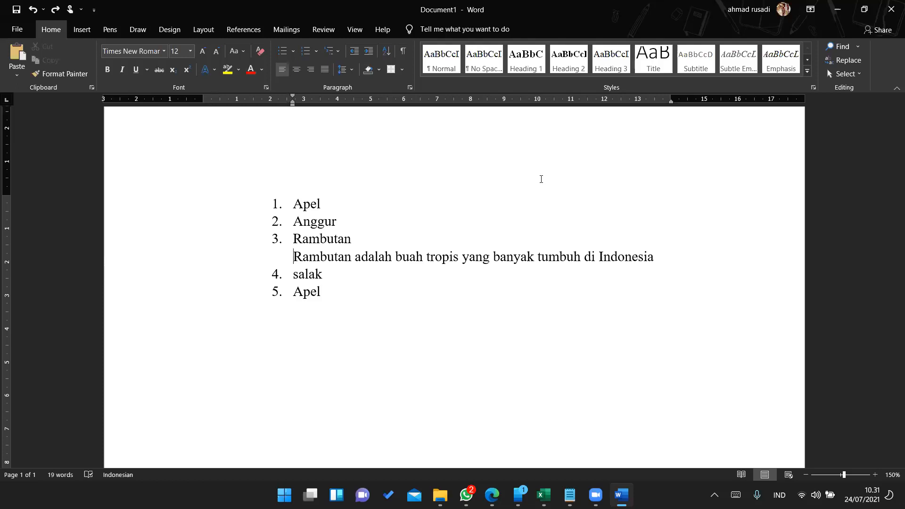
# - Add the chapter title "BAB 1 Pendahuluan" on a line below the fruit list
pyautogui.press('Down')
pyautogui.press('Down')
pyautogui.press('Down')
pyautogui.write('BAB 1 Pen')
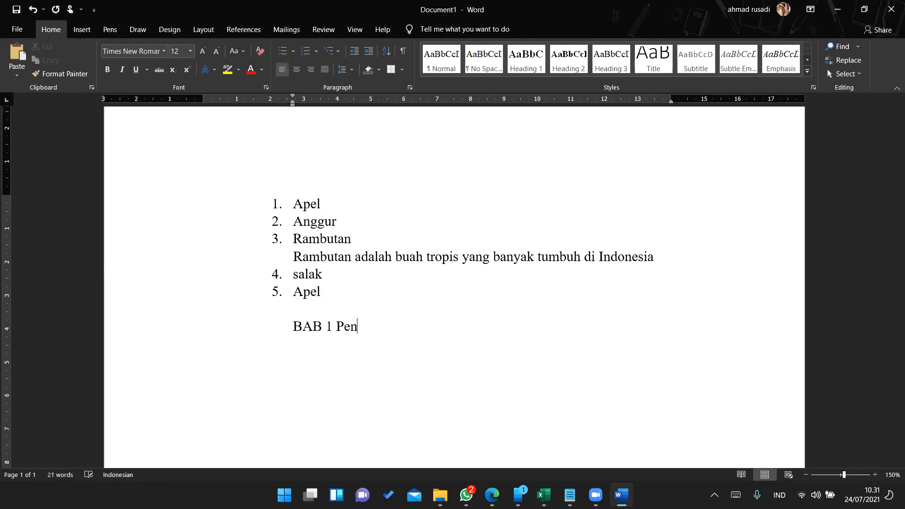
pyautogui.write('dahuluan')
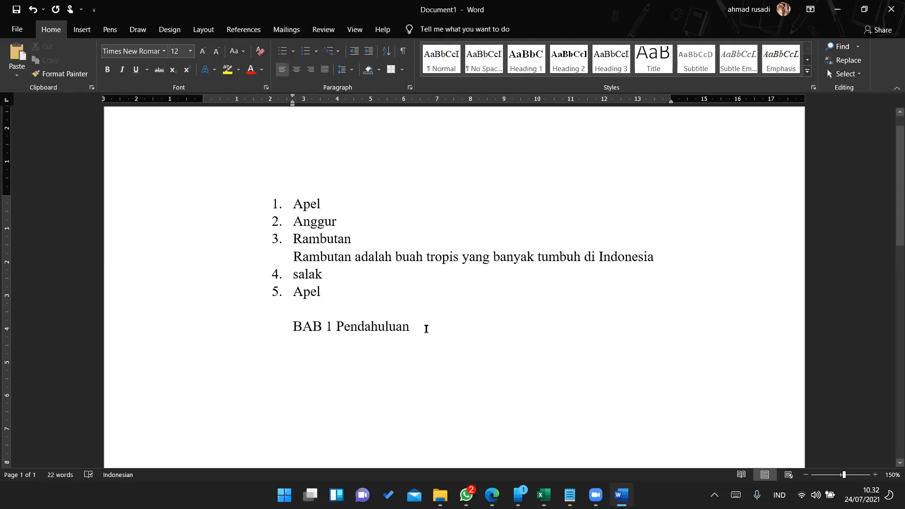
# - Apply the Heading 1 style to the "BAB 1 Pendahuluan" line
pyautogui.moveTo(424, 327); pyautogui.dragTo(299, 330)
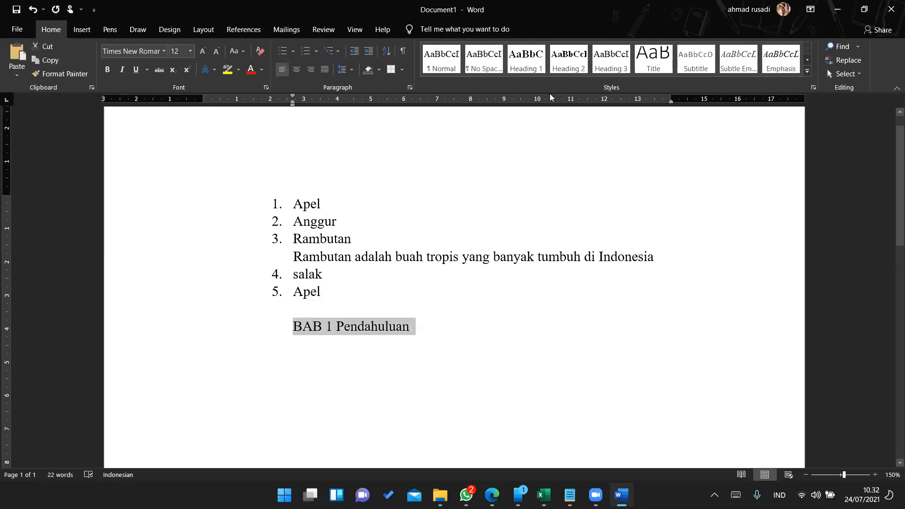
pyautogui.click(534, 69)
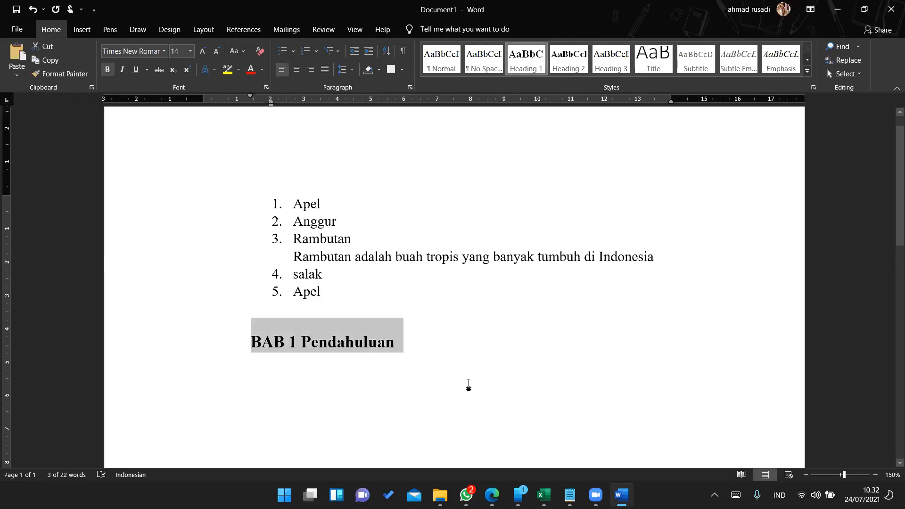
pyautogui.click(430, 351)
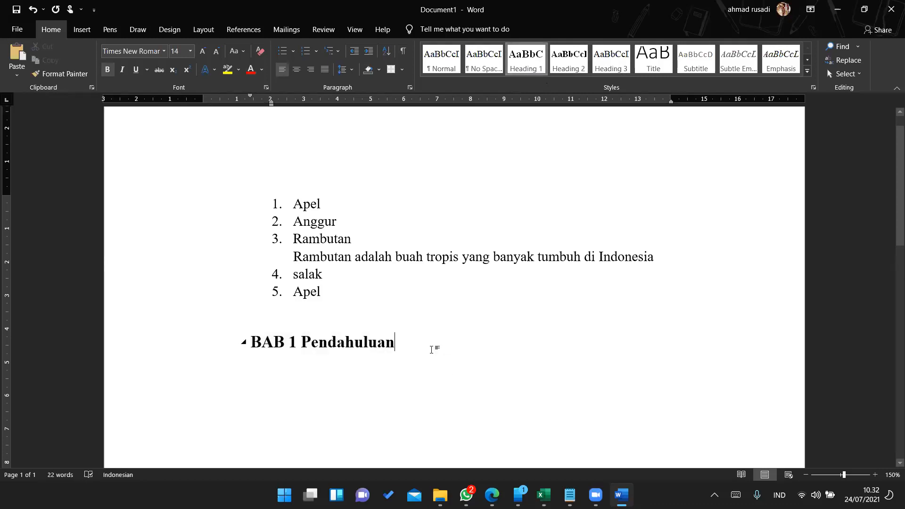
# - Add the subheading "1.1 Latar Belakang" below the chapter title and apply the Heading 2 style to it
pyautogui.press('Return')
pyautogui.press('Return')
pyautogui.write('1.1')
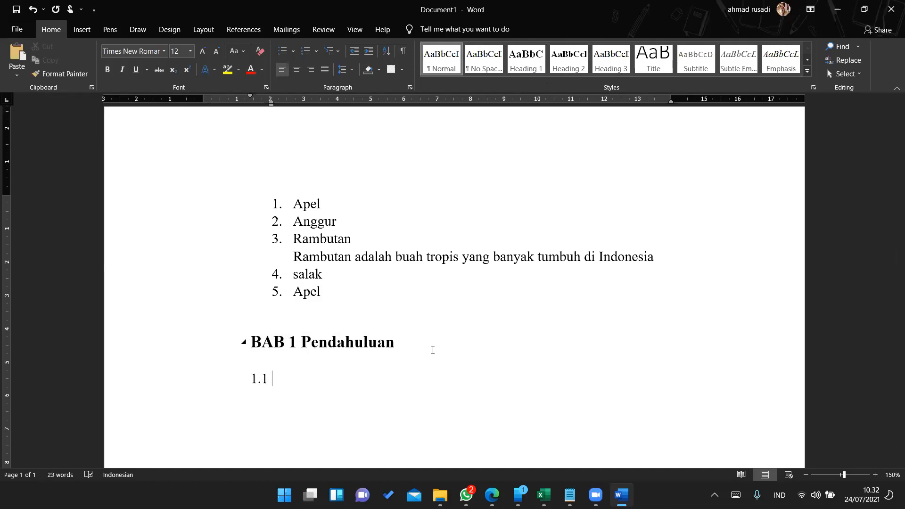
pyautogui.write(' LAtar Belakang')
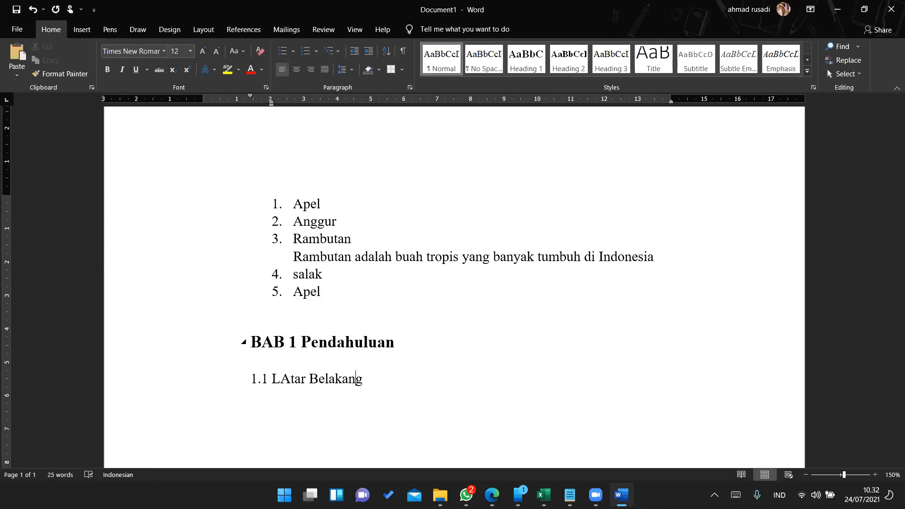
pyautogui.press('Left')
pyautogui.press('Left')
pyautogui.press('Left')
pyautogui.press('Left')
pyautogui.press('Left')
pyautogui.press('Left')
pyautogui.press('Left')
pyautogui.press('Left')
pyautogui.press('BackSpace')
pyautogui.write('a')
pyautogui.moveTo(386, 381); pyautogui.dragTo(248, 380)
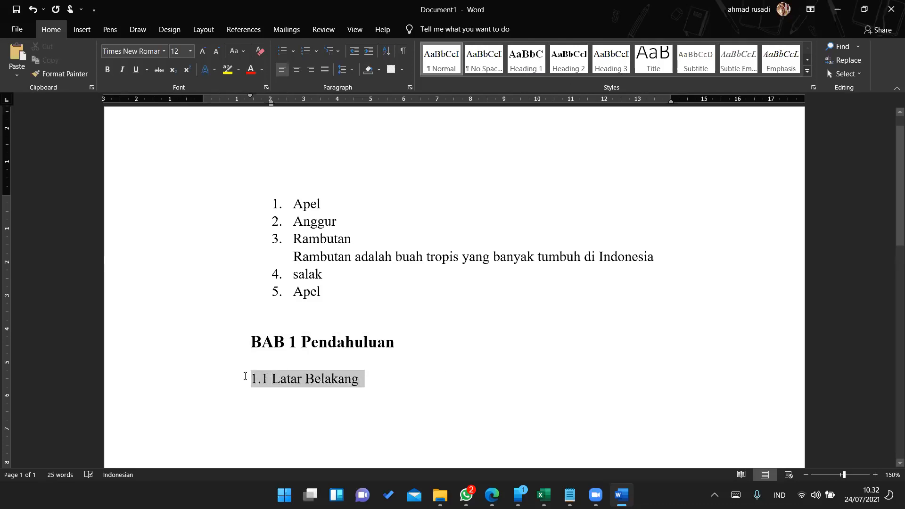
pyautogui.click(573, 68)
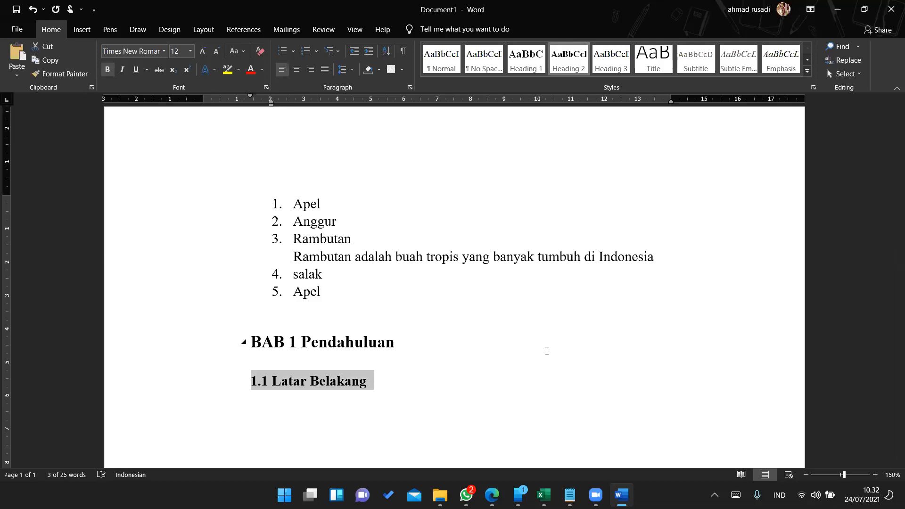
# - Modify the Heading 1 style so it applies to new documents based on this template
pyautogui.click(376, 343)
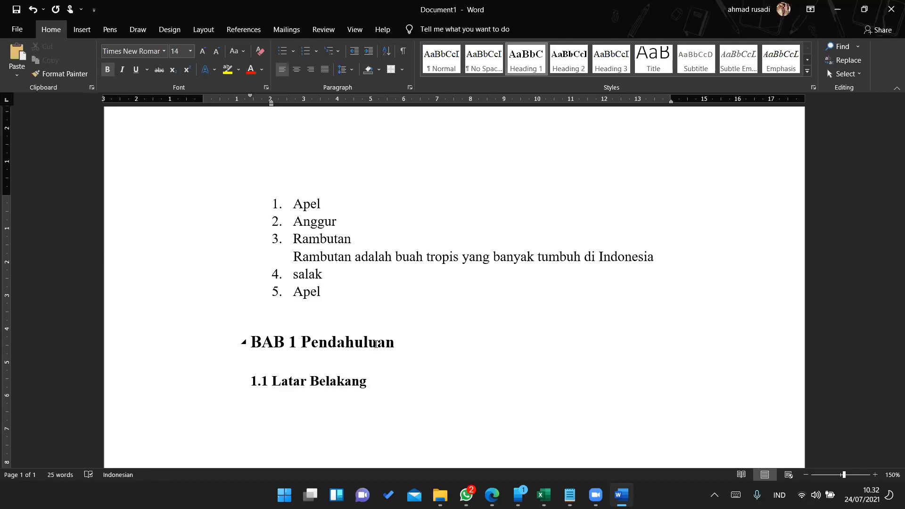
pyautogui.rightClick(530, 66)
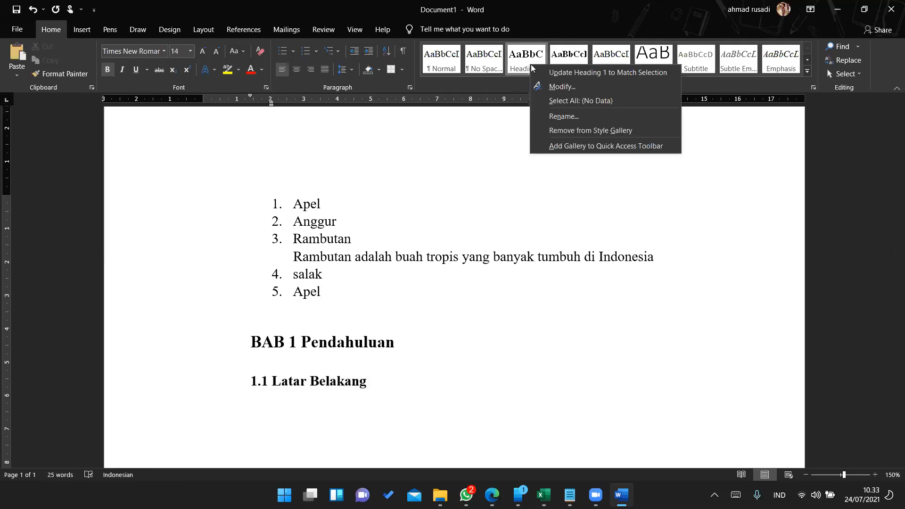
pyautogui.click(553, 87)
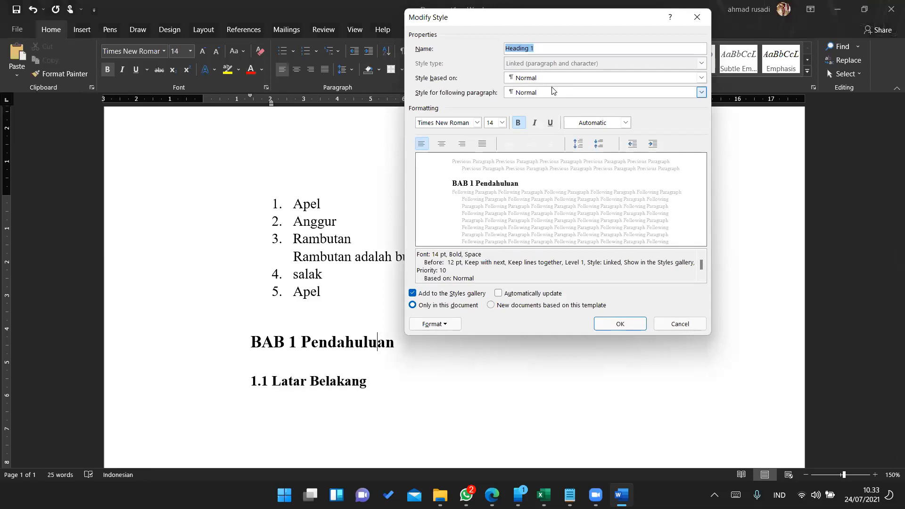
pyautogui.moveTo(587, 26); pyautogui.dragTo(495, 92)
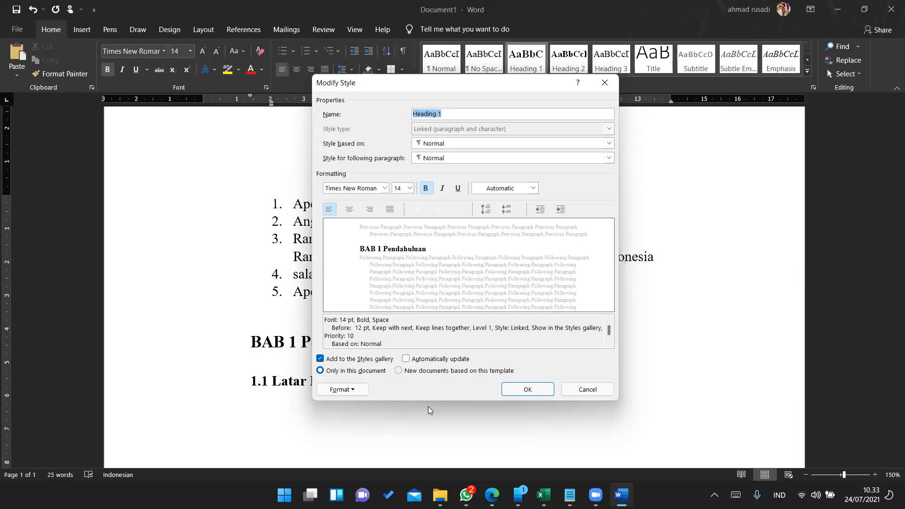
pyautogui.click(425, 373)
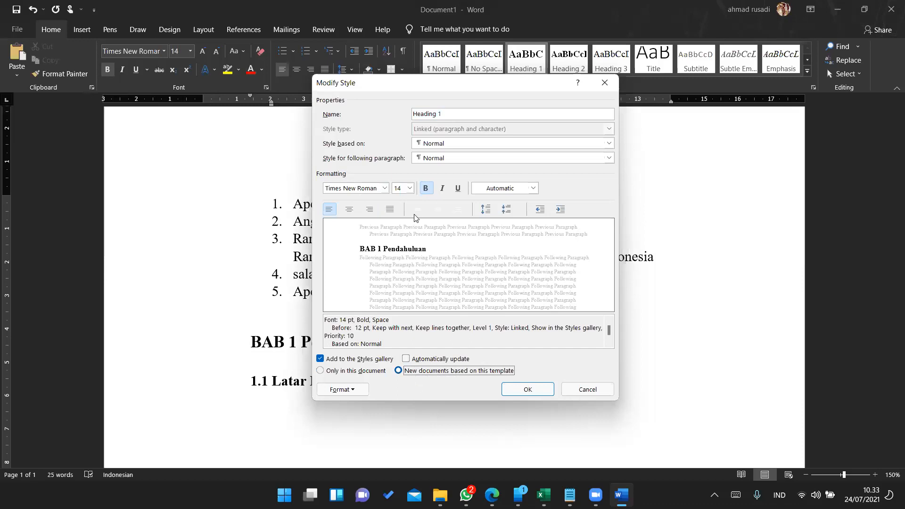
pyautogui.click(526, 388)
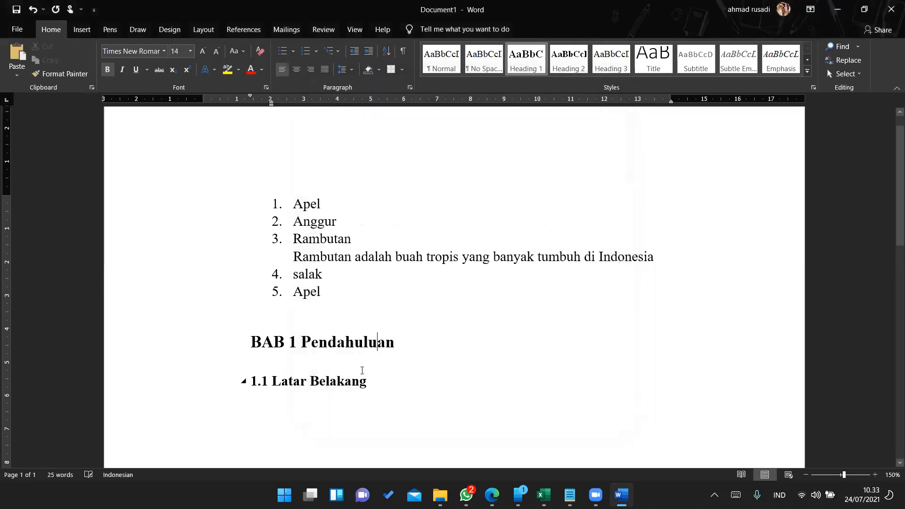
# - Modify the Heading 2 style to be underlined instead of bold, keeping the change only in this document
pyautogui.moveTo(370, 379); pyautogui.dragTo(248, 379)
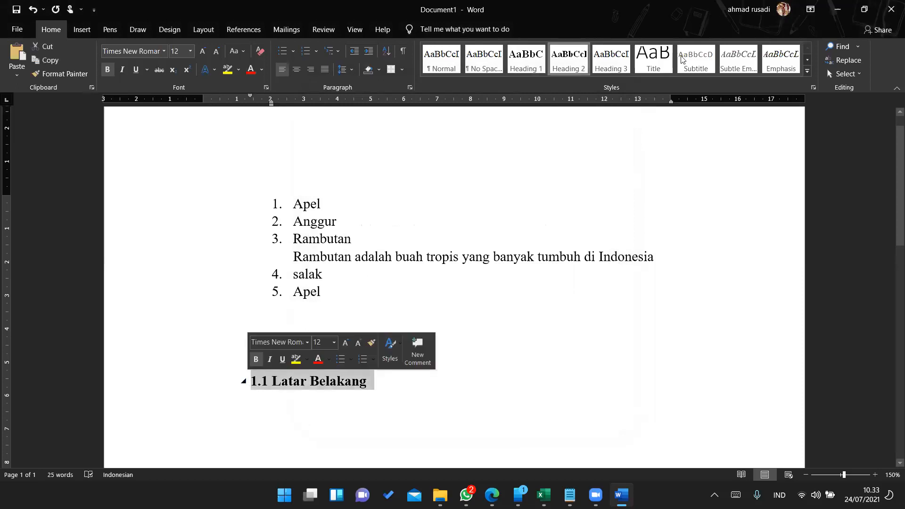
pyautogui.rightClick(568, 76)
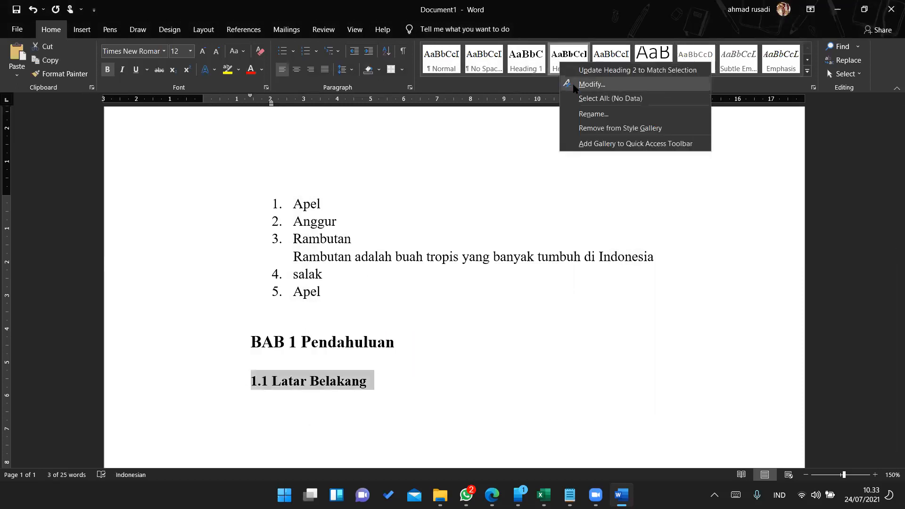
pyautogui.click(571, 84)
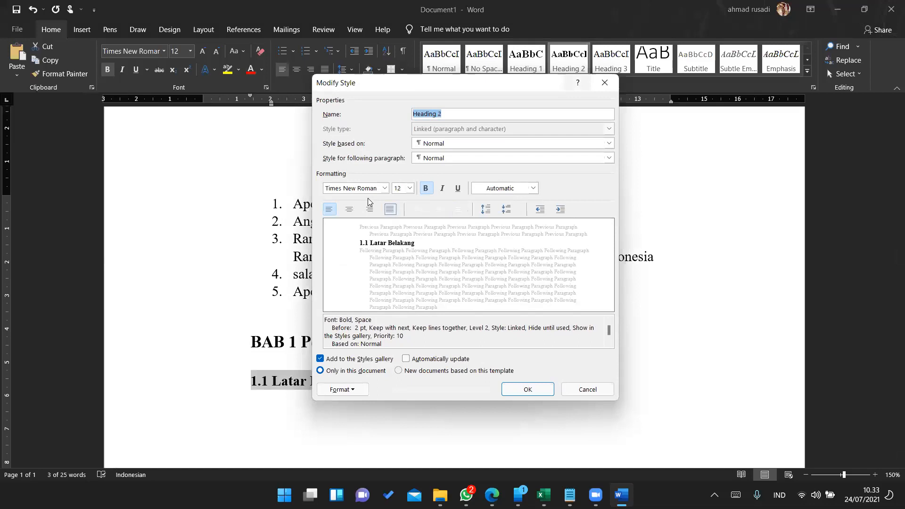
pyautogui.click(427, 188)
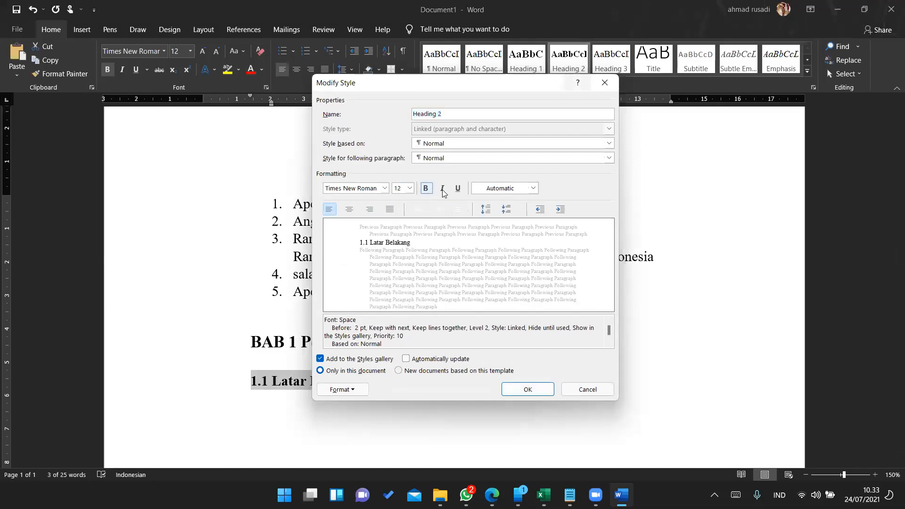
pyautogui.click(458, 188)
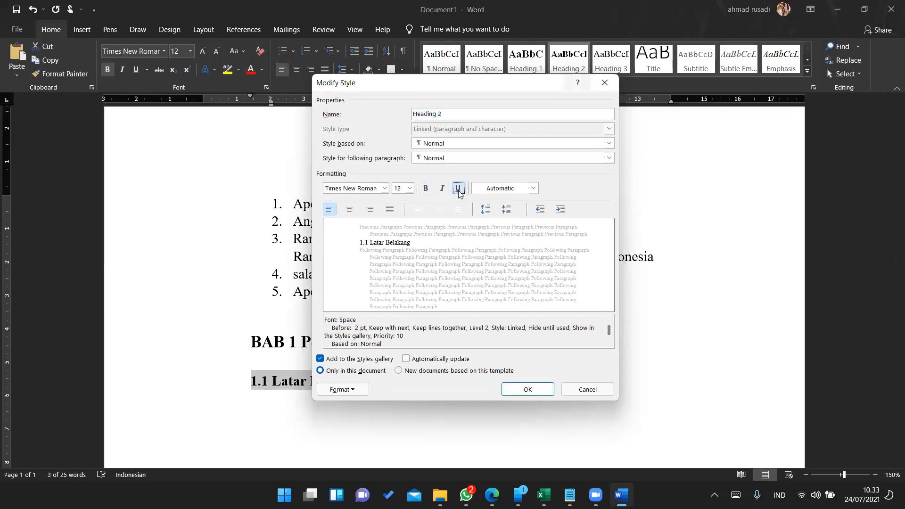
pyautogui.click(406, 372)
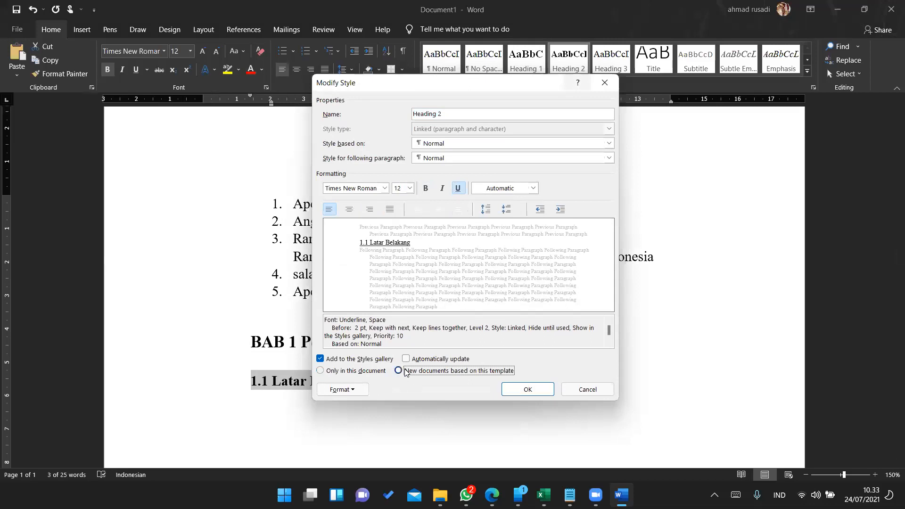
pyautogui.click(353, 372)
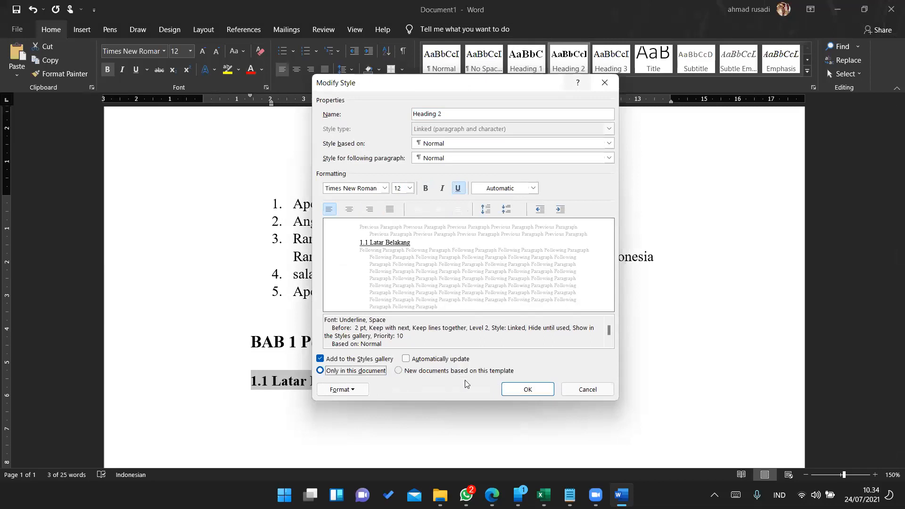
pyautogui.click(517, 391)
# - Display the Navigation pane with the document's headings and return to the Home commands
pyautogui.click(406, 404)
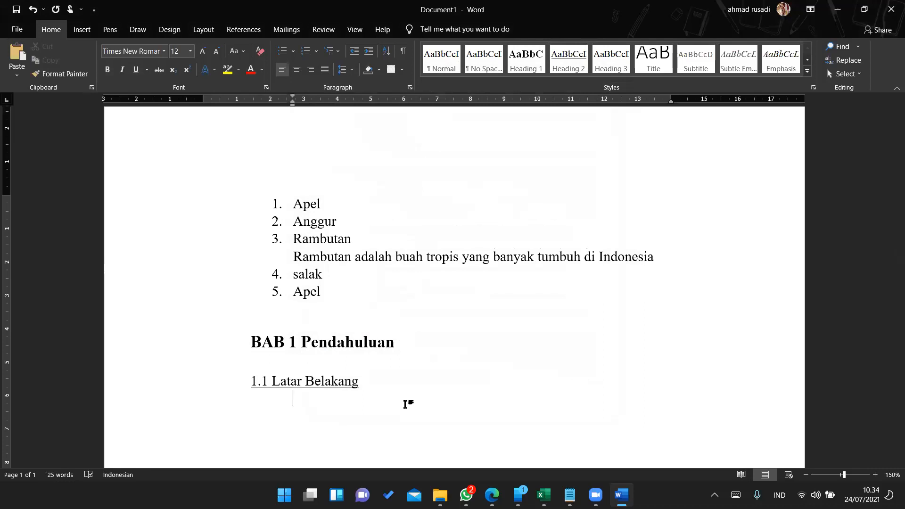
pyautogui.click(357, 30)
pyautogui.click(284, 74)
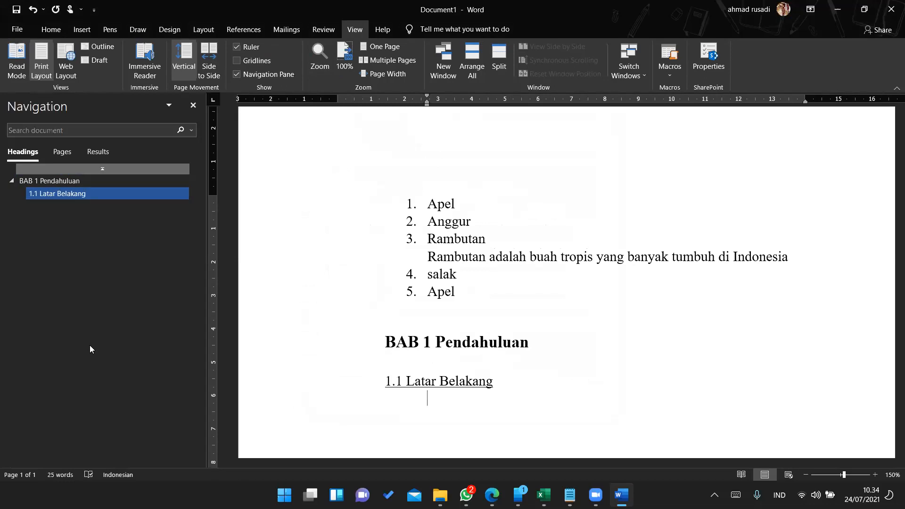
pyautogui.click(53, 30)
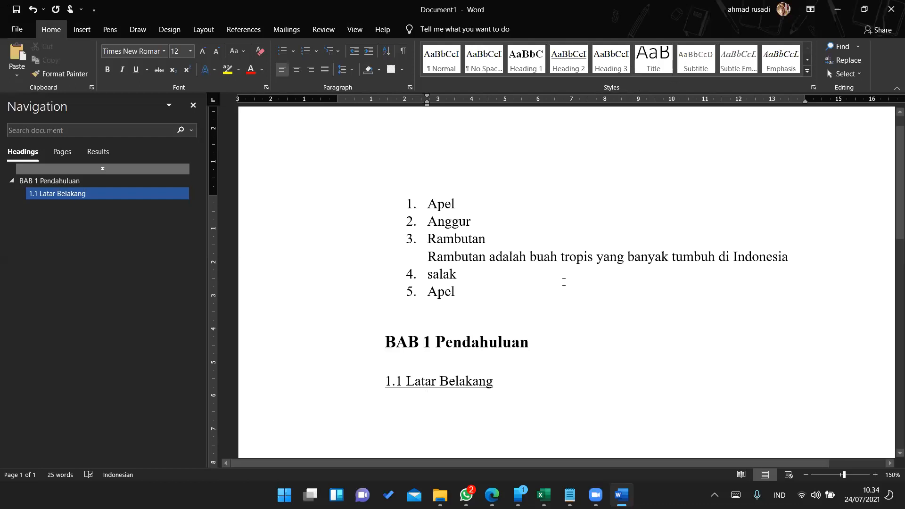
# - Add the body text "Isi sub bab... dst" on a new line below the "1.1 Latar Belakang" subheading
pyautogui.click(518, 381)
pyautogui.scroll(-4, 518, 381)
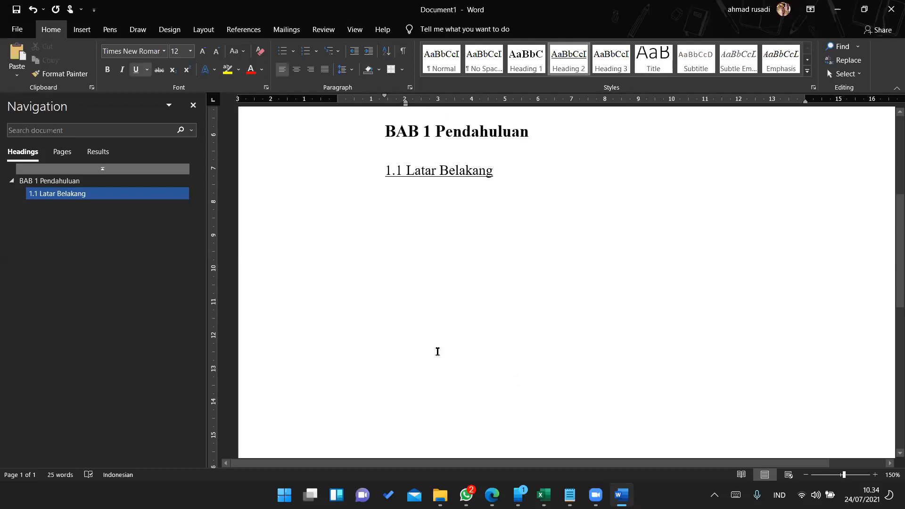
pyautogui.scroll(-6, 437, 352)
pyautogui.scroll(8, 437, 352)
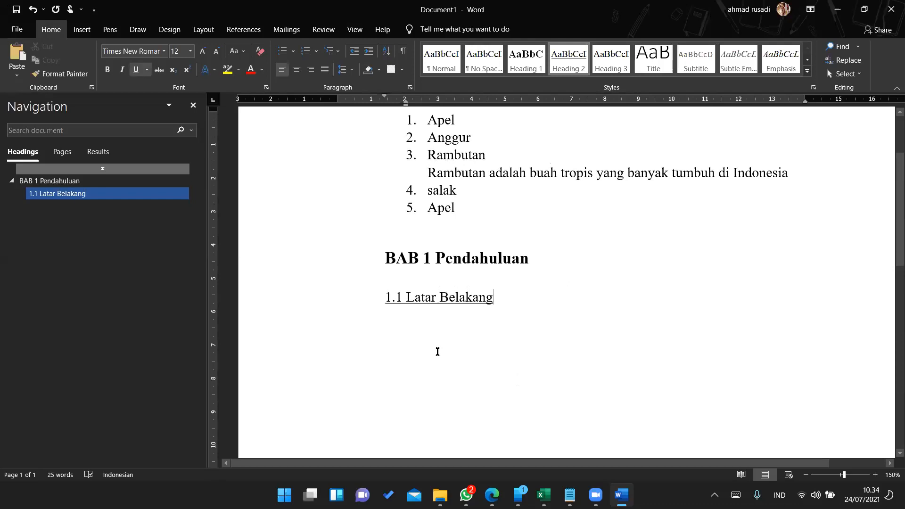
pyautogui.press('Return')
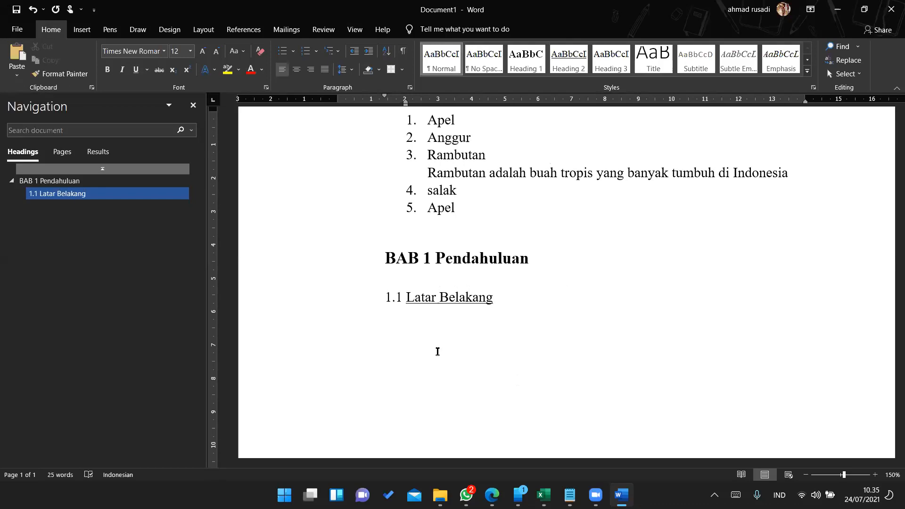
pyautogui.write('Isi sub bab')
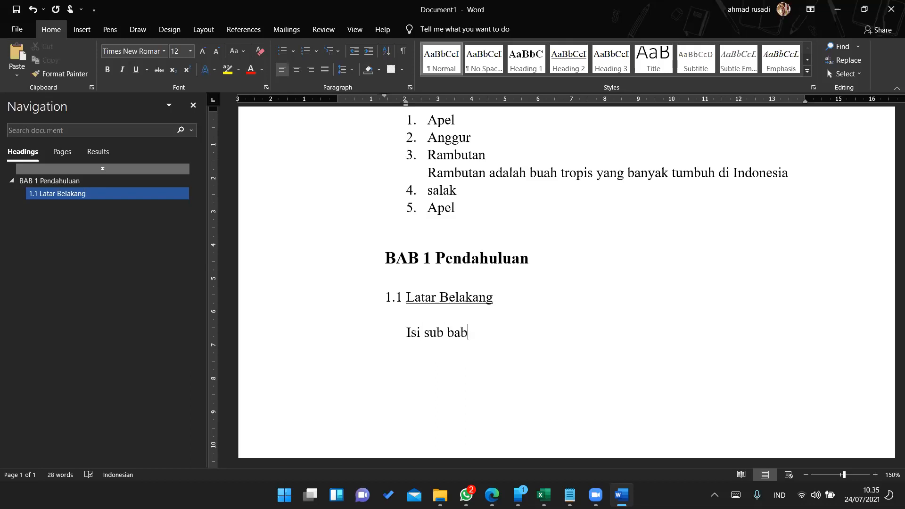
pyautogui.write('... dst')
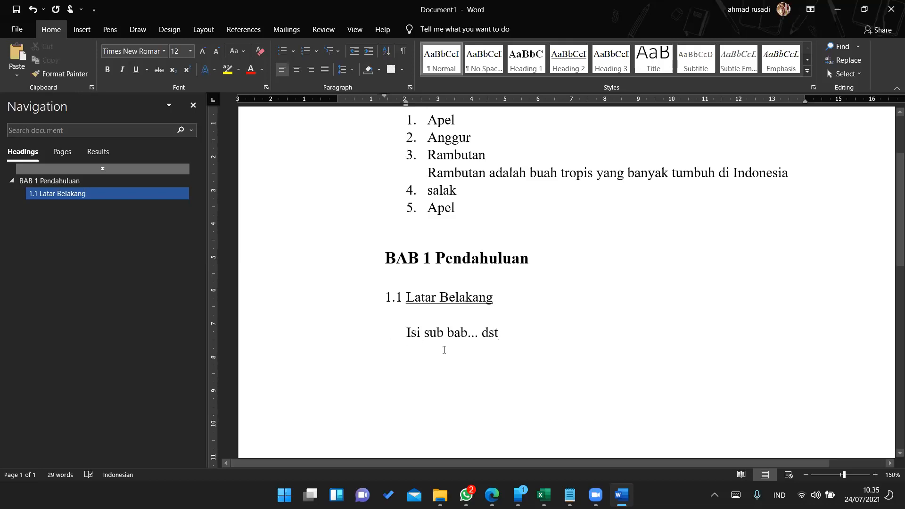
pyautogui.scroll(-10, 444, 349)
pyautogui.scroll(6, 444, 350)
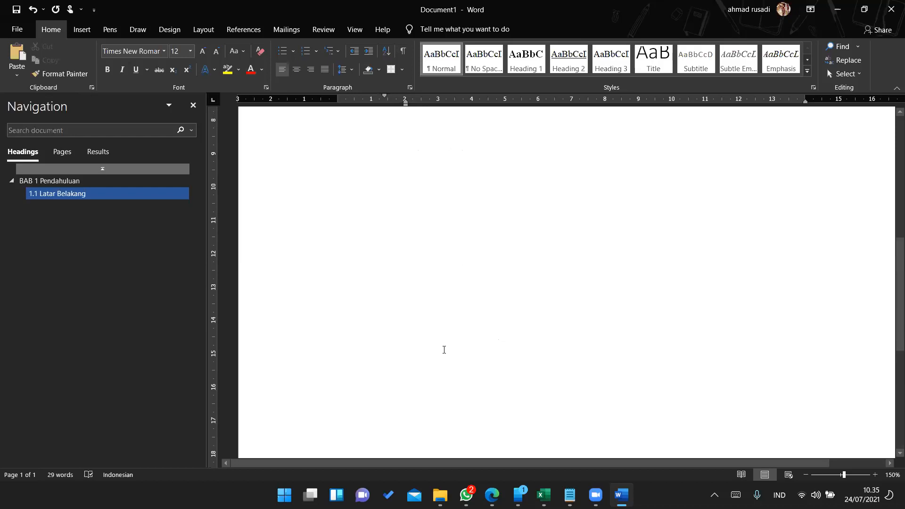
pyautogui.scroll(-5, 444, 349)
pyautogui.scroll(-2, 444, 349)
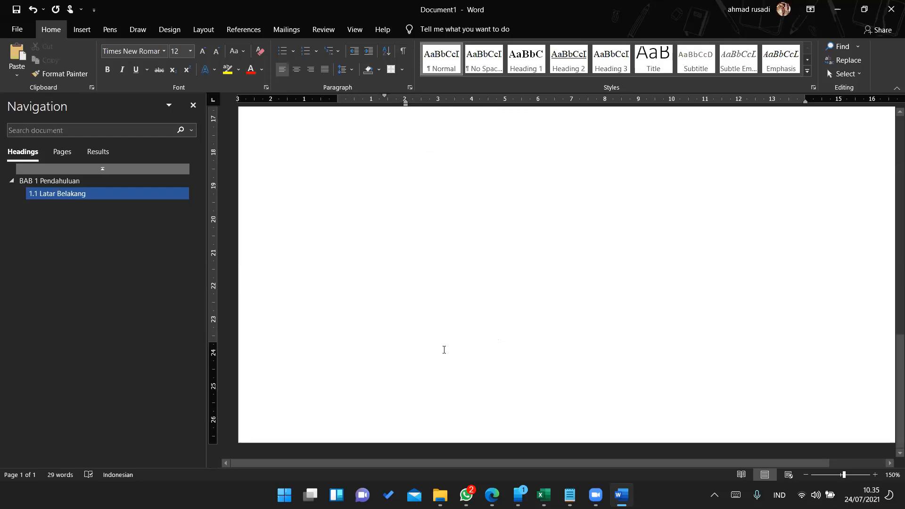
pyautogui.scroll(10, 427, 261)
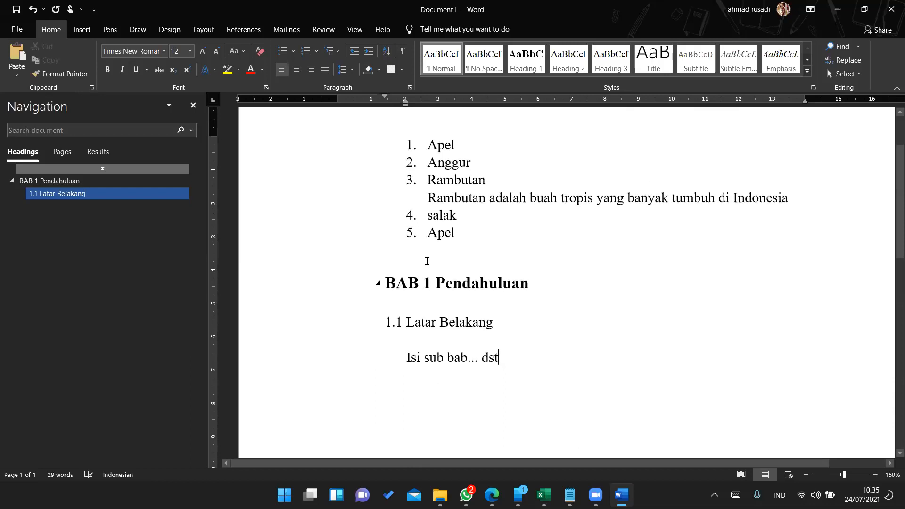
pyautogui.press('Return')
pyautogui.press('Return')
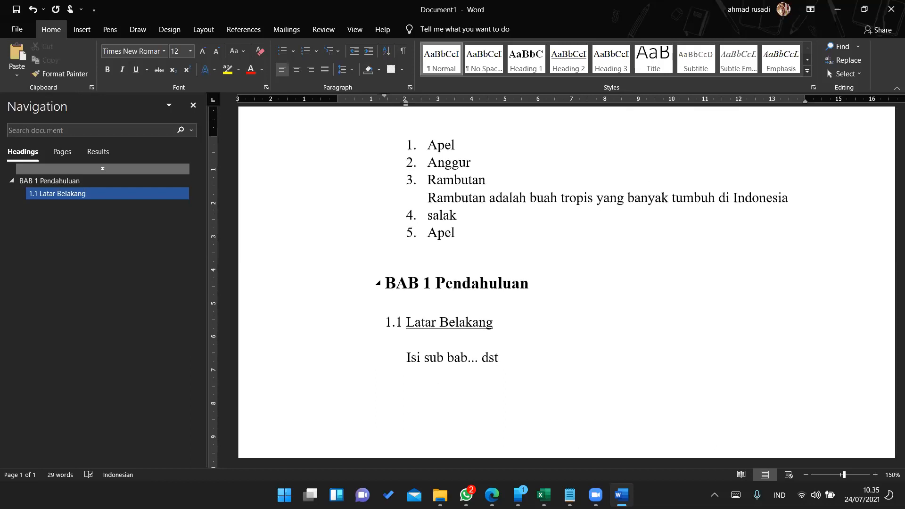
pyautogui.press('BackSpace')
pyautogui.press('BackSpace')
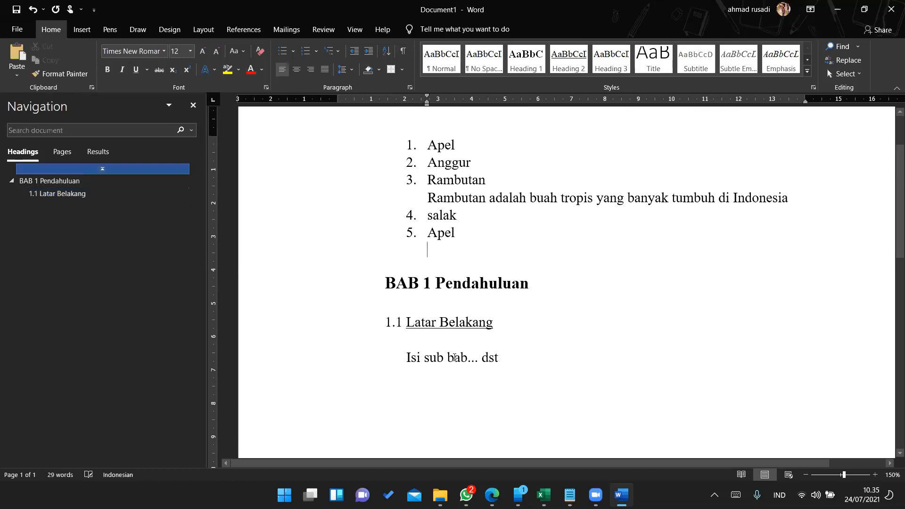
# - Insert a page break after the body text "Isi sub bab... dst" to start a new page
pyautogui.scroll(-3, 455, 358)
pyautogui.scroll(-2, 454, 358)
pyautogui.scroll(3, 455, 358)
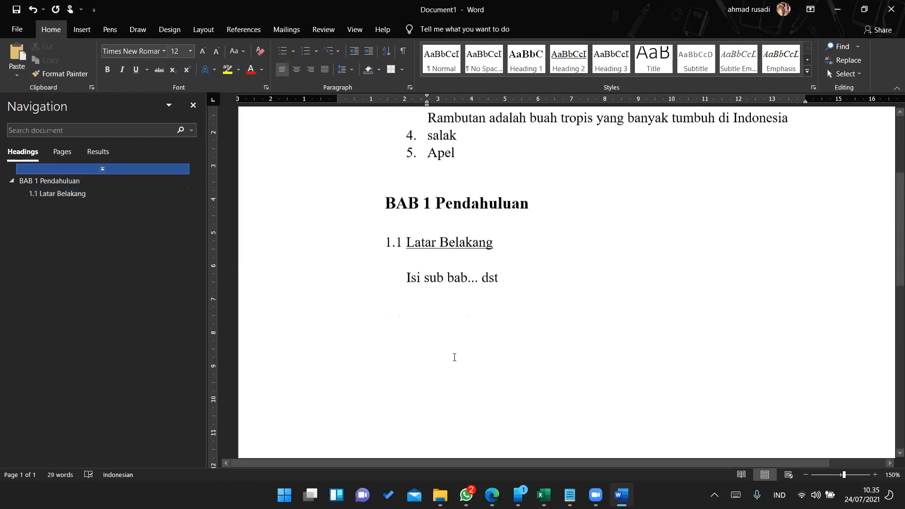
pyautogui.scroll(1, 514, 286)
pyautogui.click(512, 276)
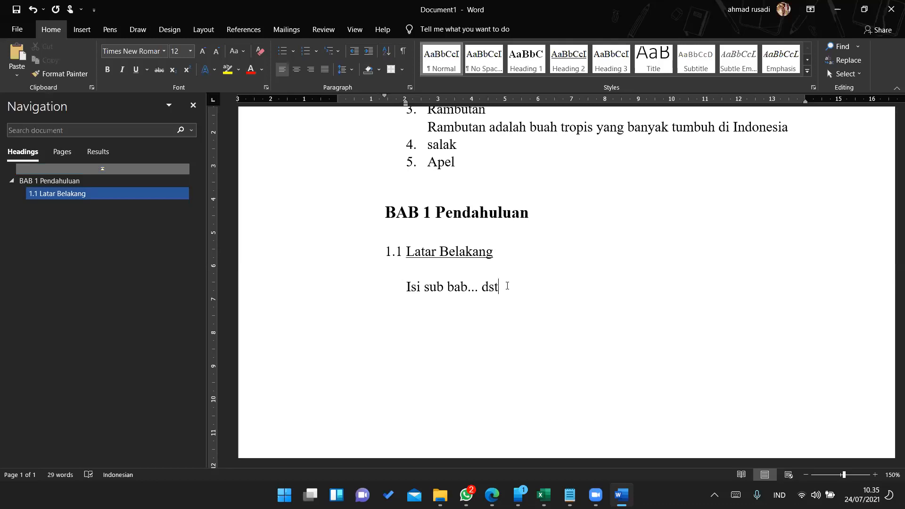
pyautogui.hotkey('ctrl', 'Return')
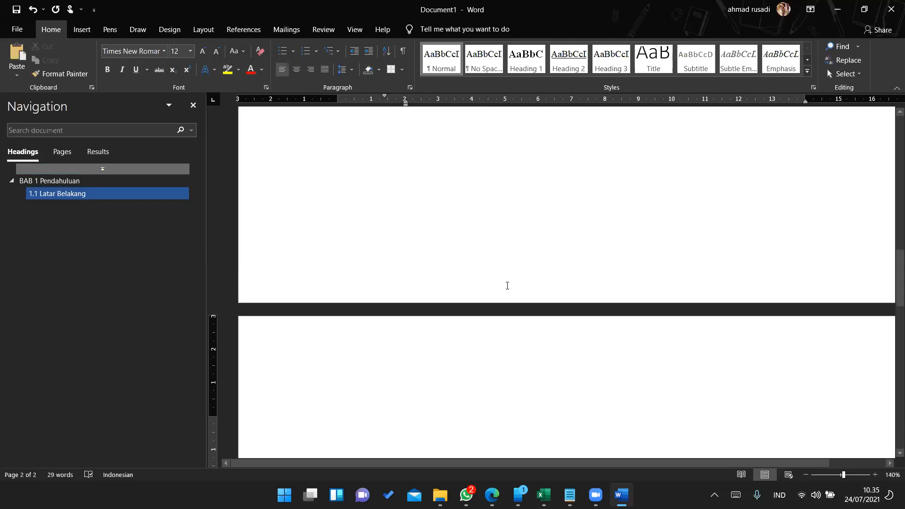
pyautogui.scroll(-4, 508, 286)
pyautogui.scroll(4, 478, 341)
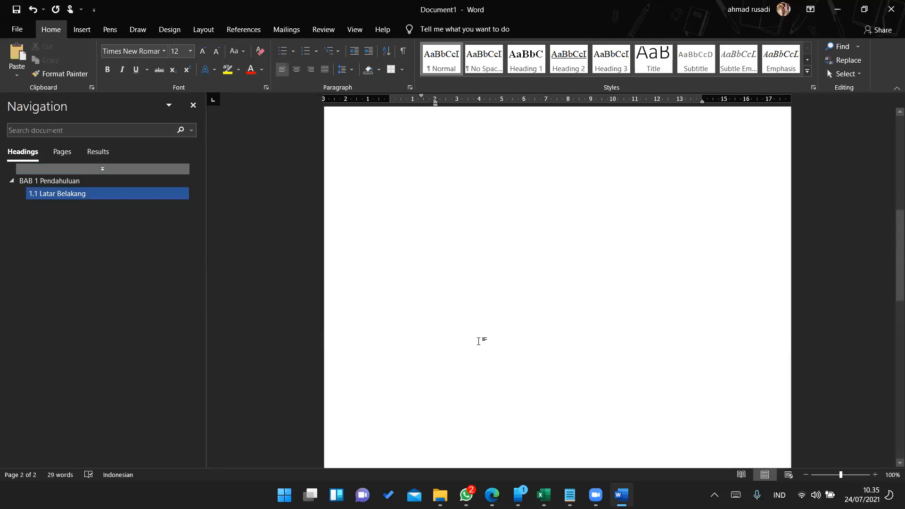
pyautogui.scroll(3, 479, 341)
pyautogui.scroll(-5, 479, 341)
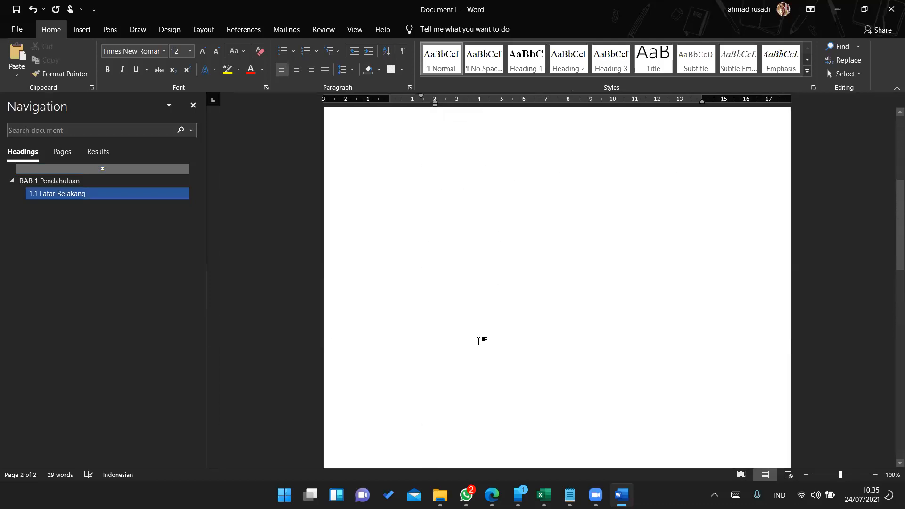
pyautogui.scroll(-3, 478, 341)
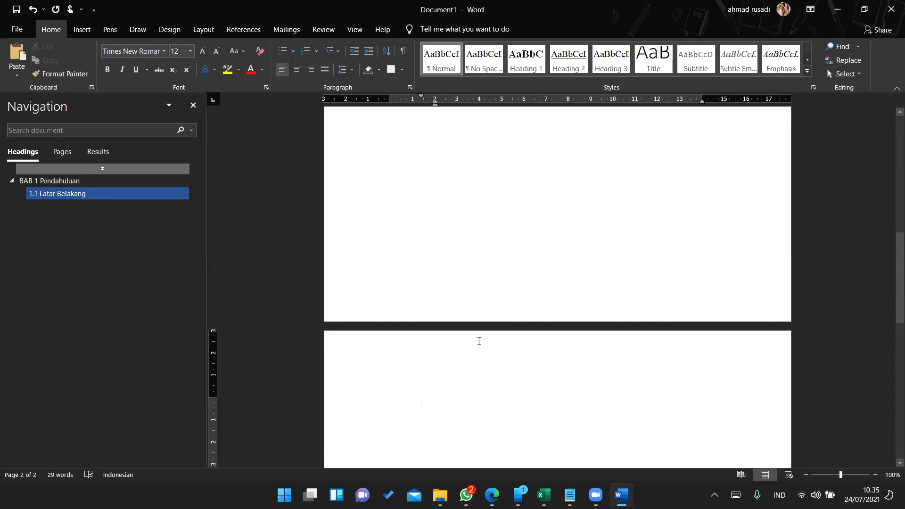
# - Add the chapter title "BAB 2 Teori Dasar" on the new page and apply the Heading 1 style to it
pyautogui.write('BAB 2')
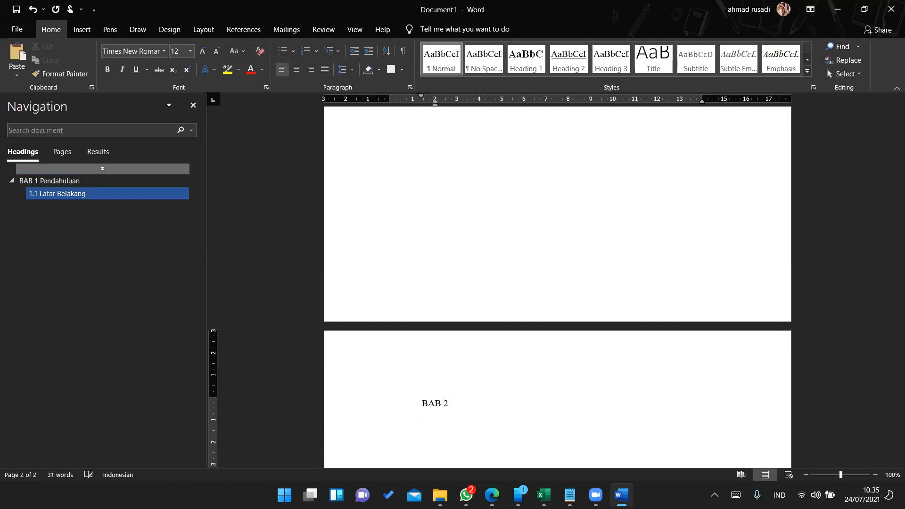
pyautogui.write(' Teori Dasar')
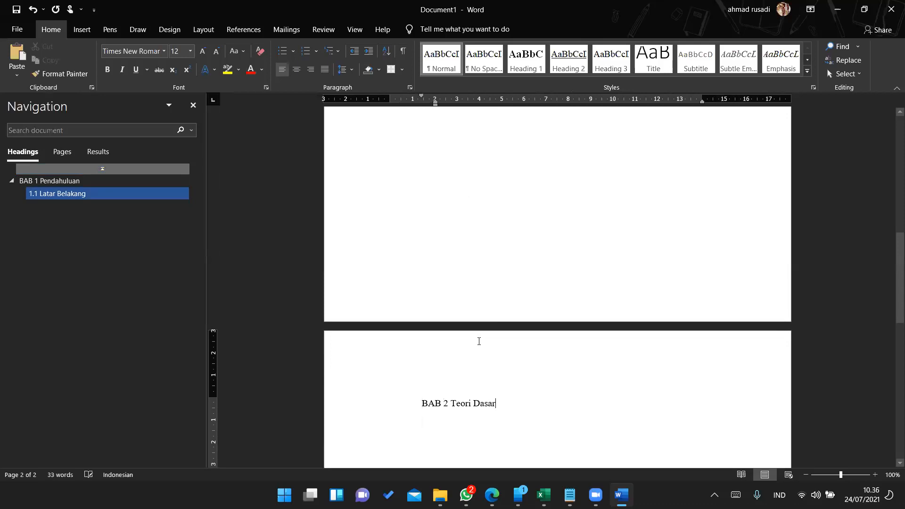
pyautogui.click(413, 404)
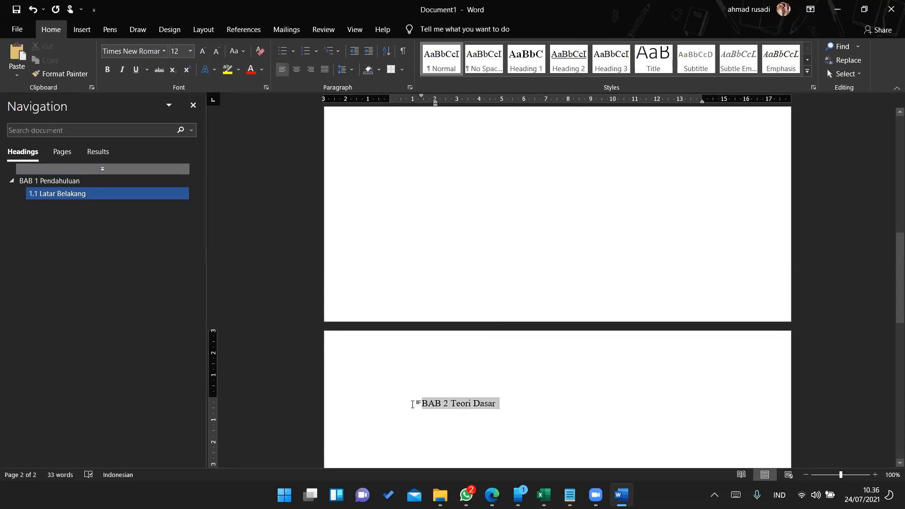
pyautogui.click(527, 61)
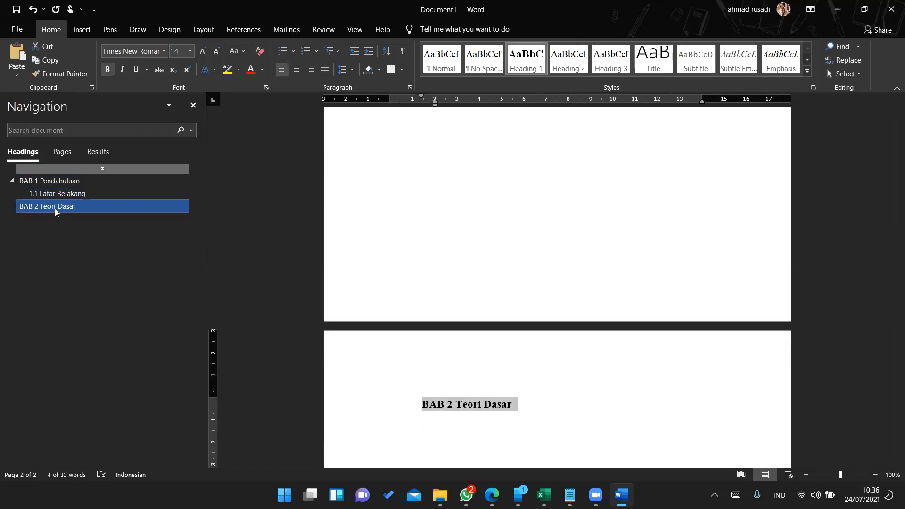
# - Jump between the BAB 1 Pendahuluan, 1.1 Latar Belakang and BAB 2 Teori Dasar headings through the Navigation pane
pyautogui.click(56, 195)
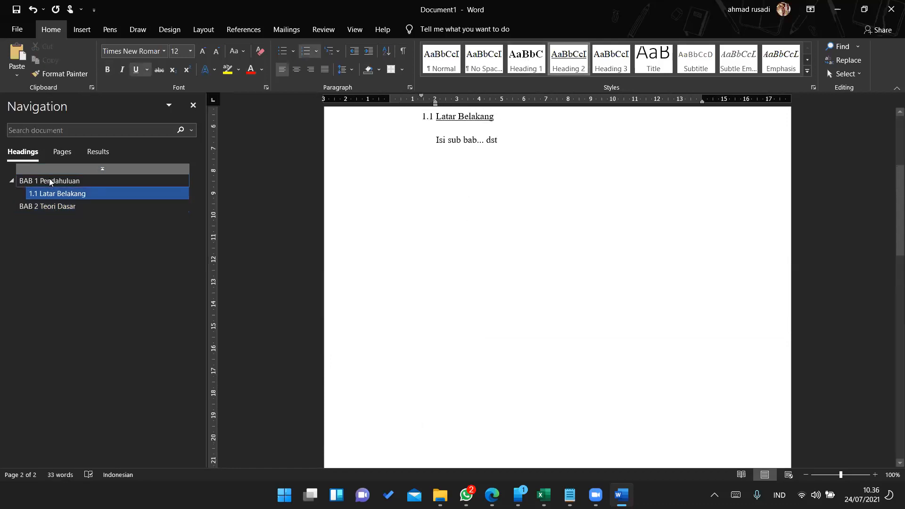
pyautogui.click(49, 180)
pyautogui.click(49, 208)
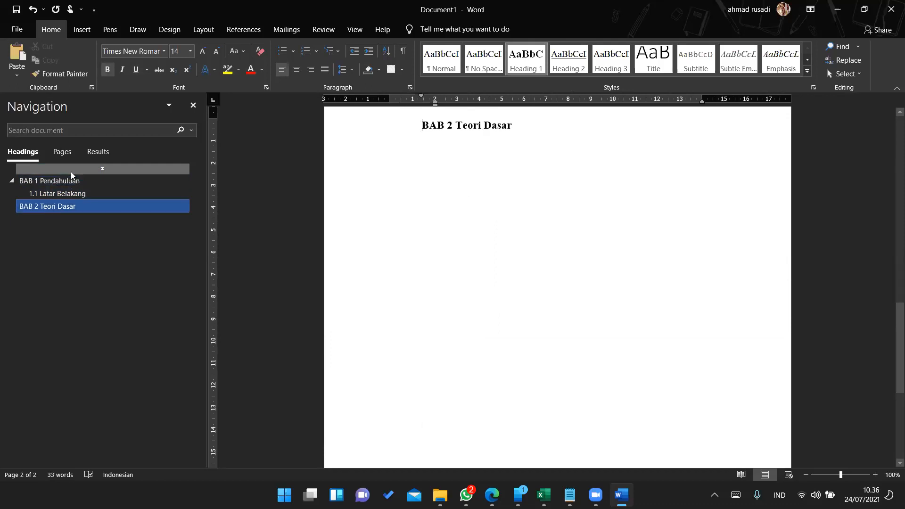
pyautogui.click(51, 198)
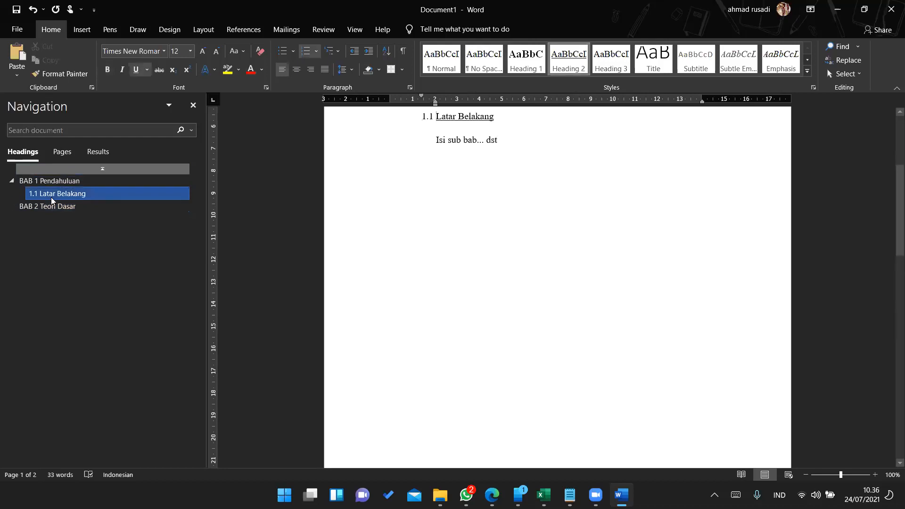
pyautogui.click(52, 211)
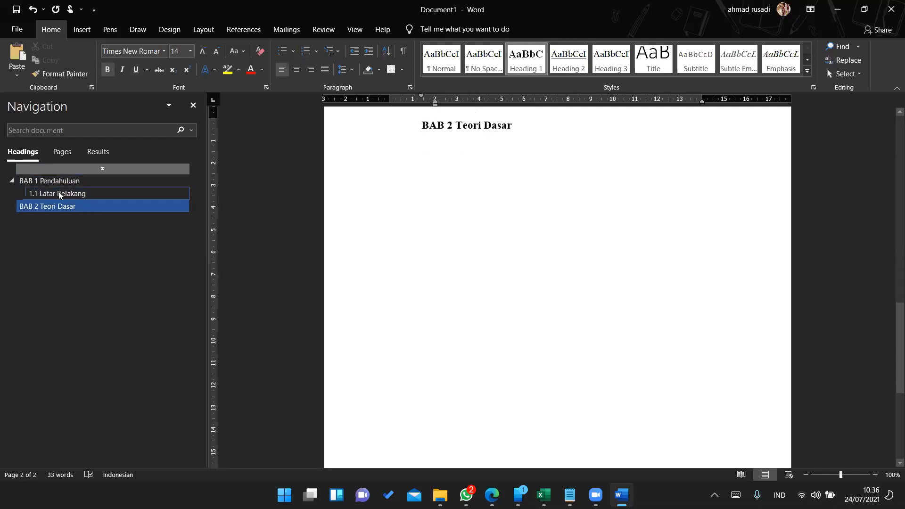
pyautogui.click(57, 195)
pyautogui.click(51, 183)
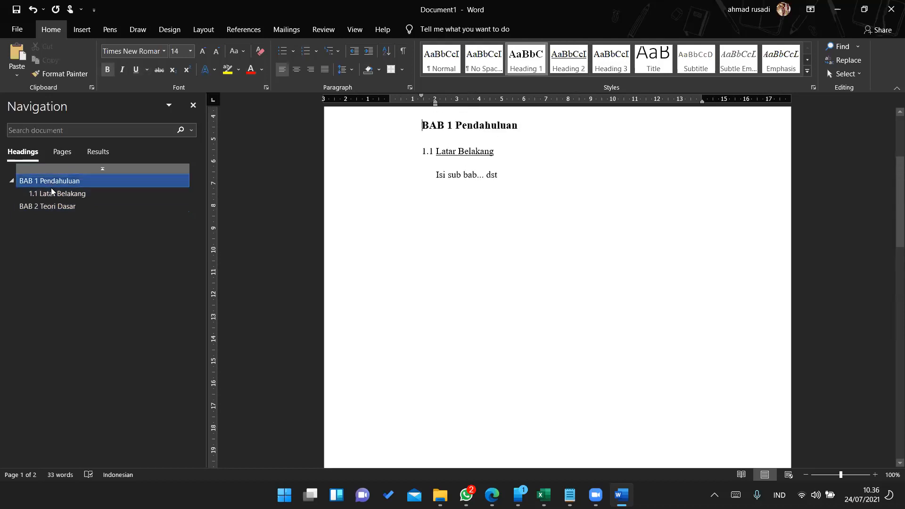
pyautogui.click(52, 196)
pyautogui.click(54, 207)
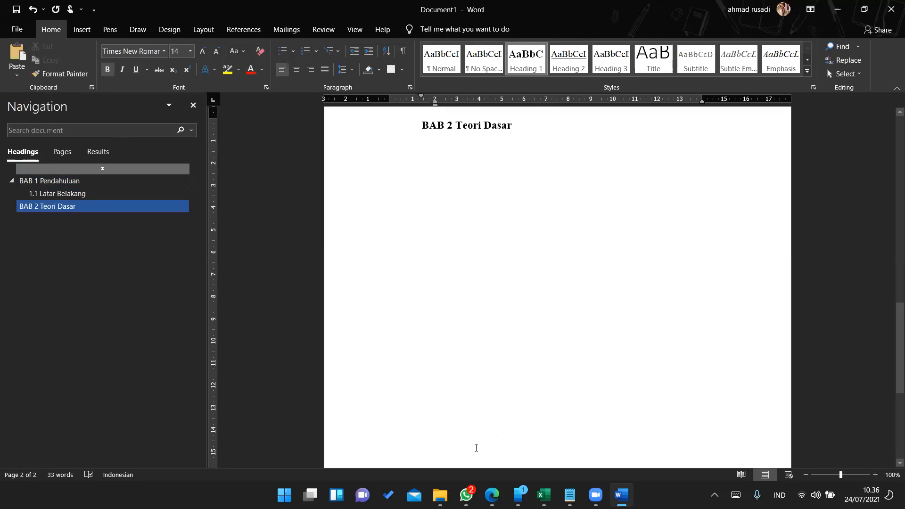
# - Switch to WhatsApp, check the first-day training rundown in the organiser's chat, and return to Word
pyautogui.moveTo(467, 495)
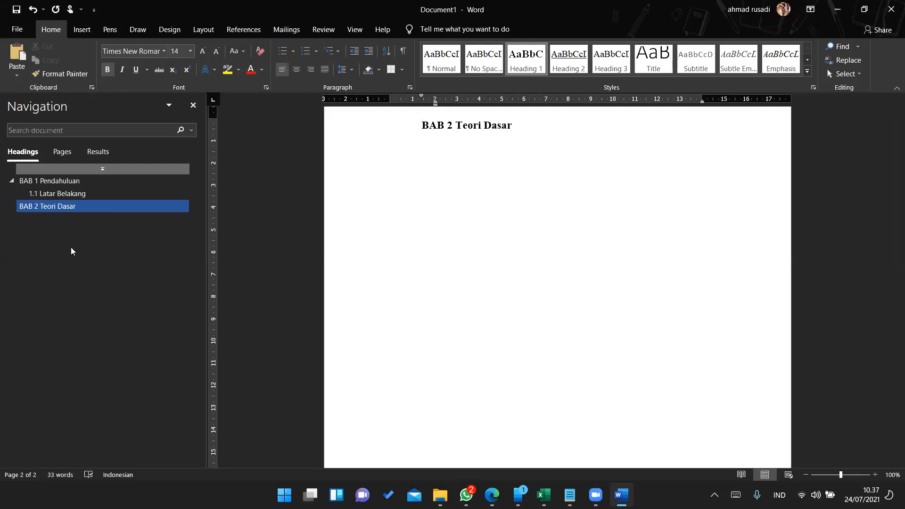
pyautogui.click(467, 492)
pyautogui.scroll(-4, 188, 375)
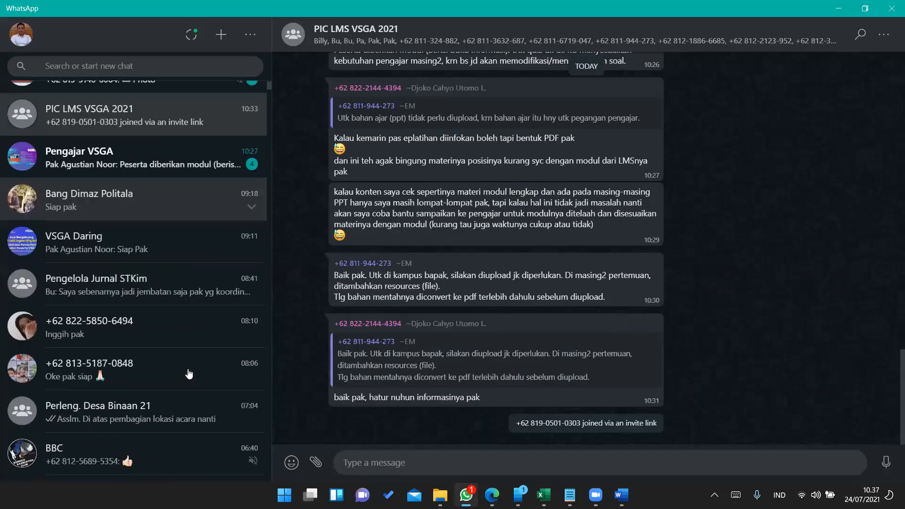
pyautogui.click(146, 323)
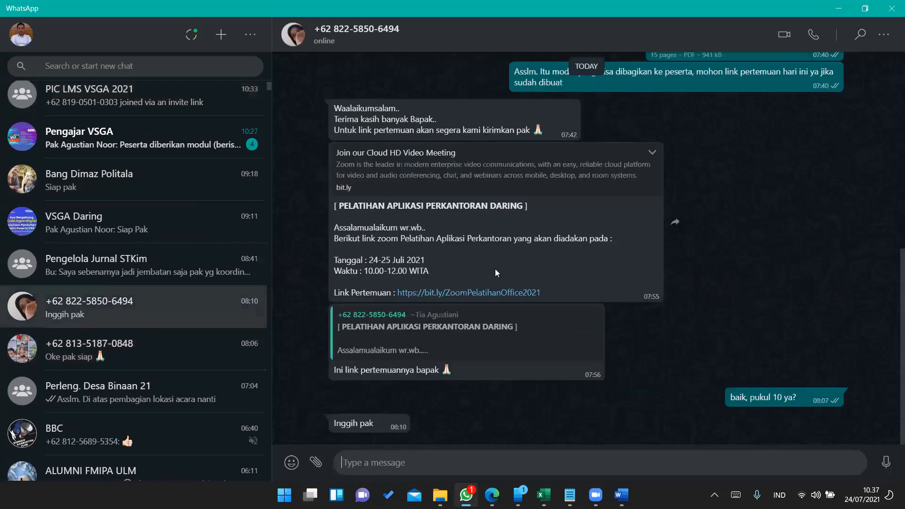
pyautogui.scroll(10, 496, 270)
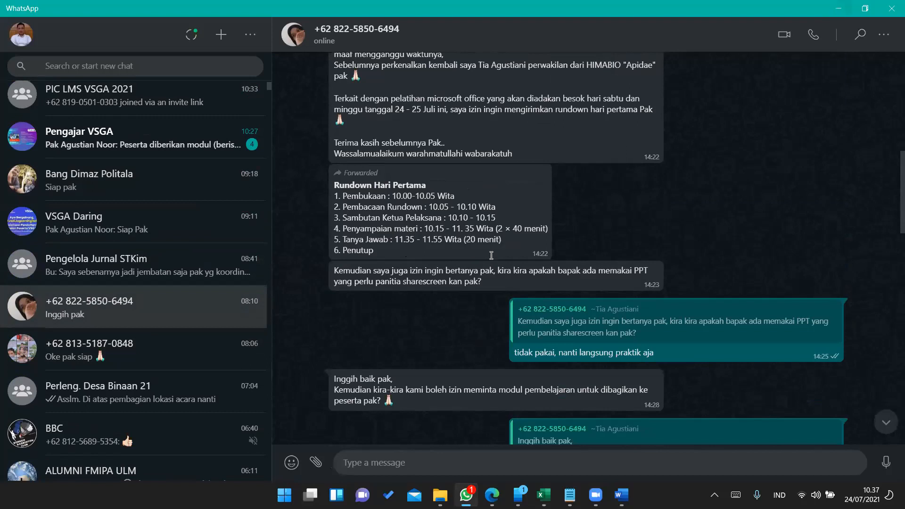
pyautogui.hotkey('alt', 'Tab')
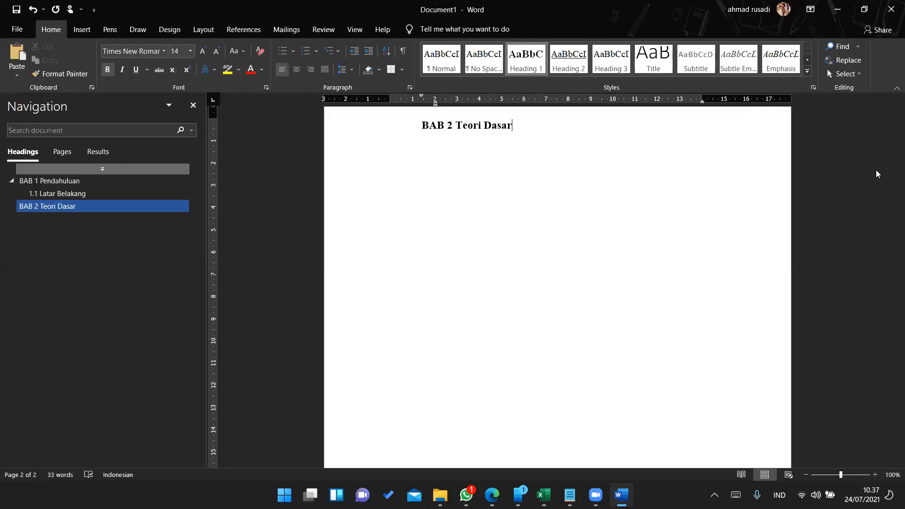
# - Examine the Caption style's modification settings and the full styles gallery, closing both without changes
pyautogui.click(808, 71)
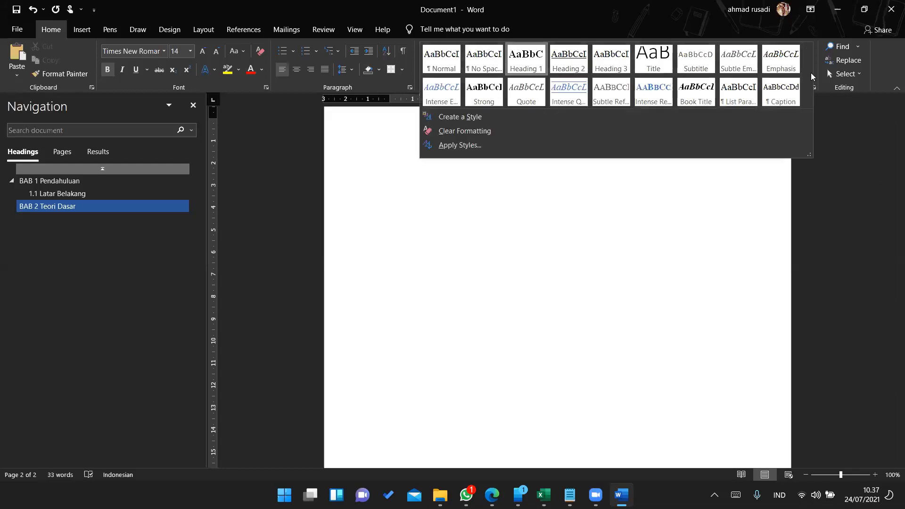
pyautogui.rightClick(774, 97)
pyautogui.click(660, 121)
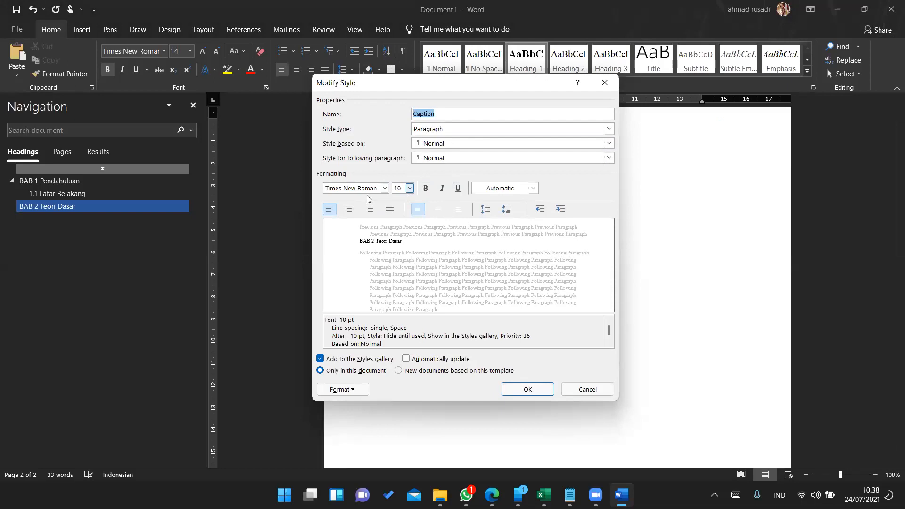
pyautogui.click(583, 389)
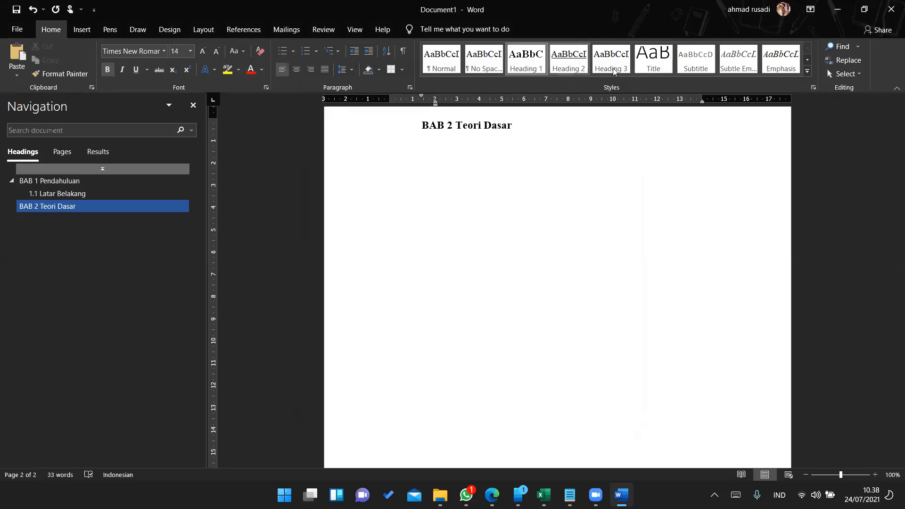
pyautogui.click(808, 72)
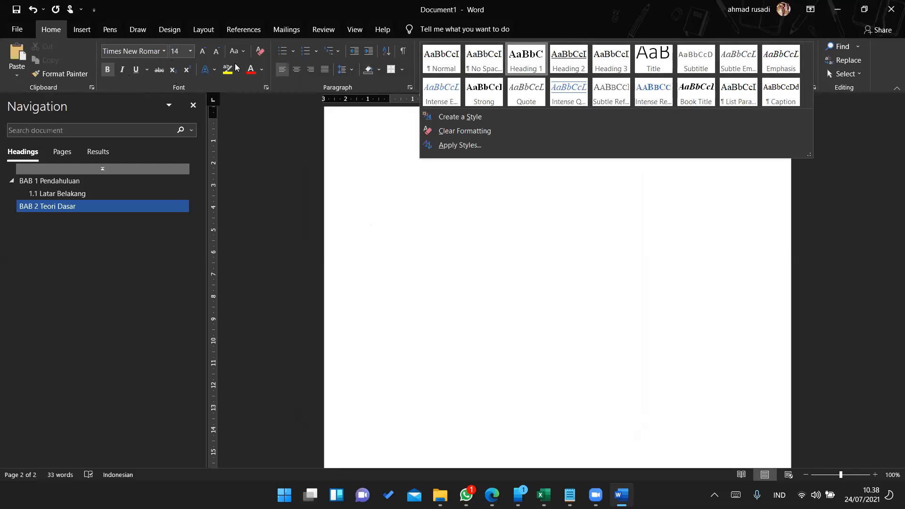
pyautogui.click(459, 305)
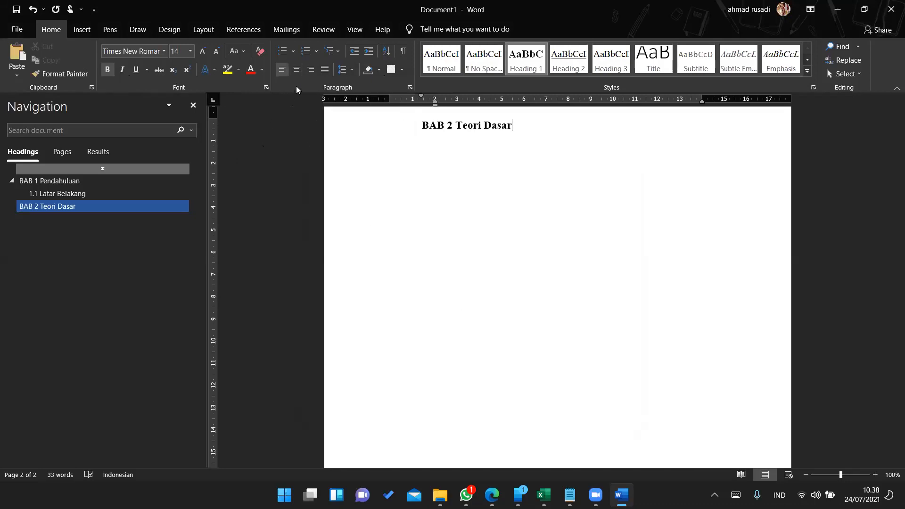
# - Review the bullet, numbering and multilevel list libraries without applying any list format
pyautogui.click(291, 55)
pyautogui.click(291, 55)
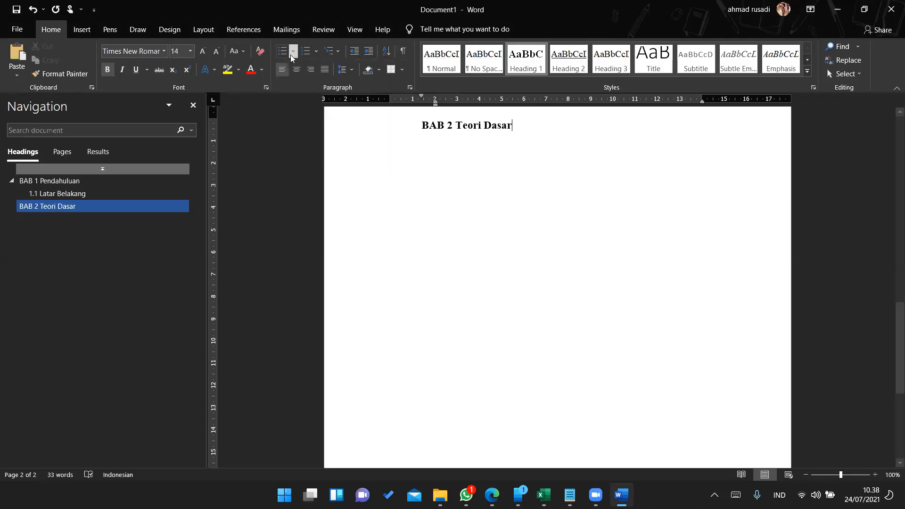
pyautogui.click(319, 55)
pyautogui.click(339, 53)
pyautogui.click(337, 52)
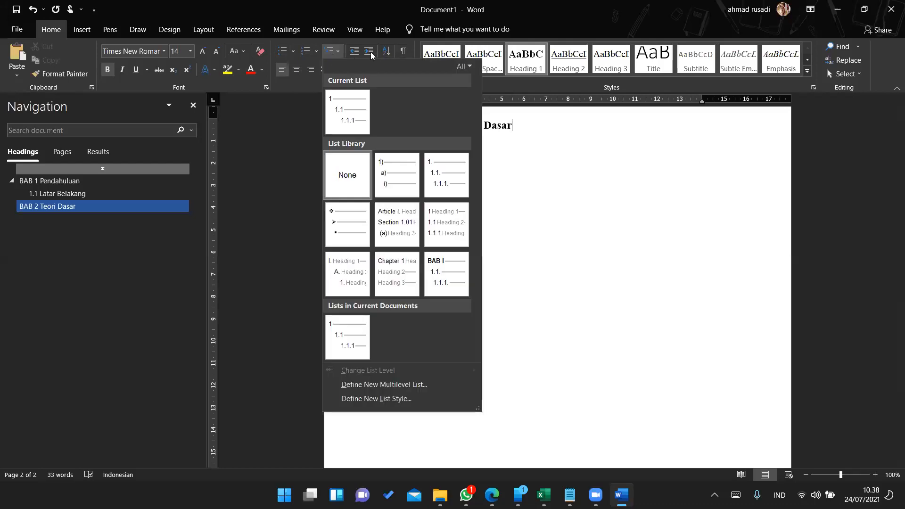
pyautogui.click(289, 143)
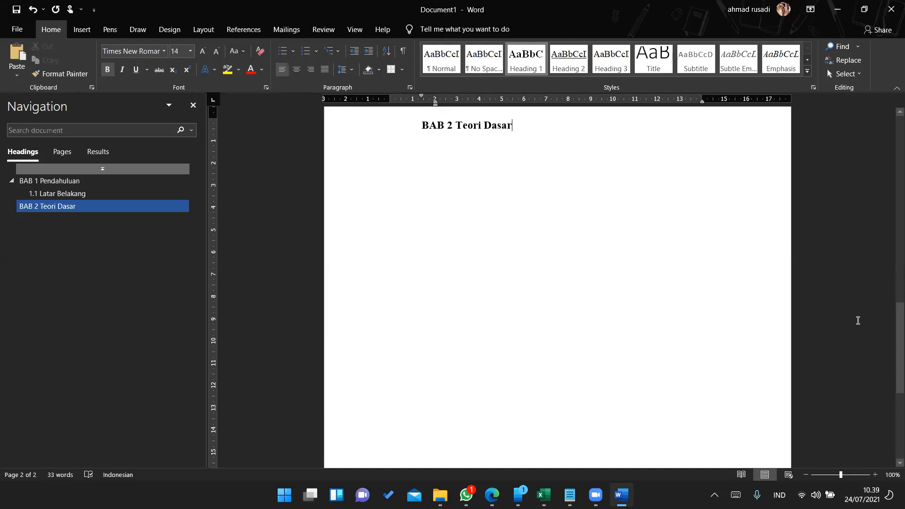
# - Return to the BAB 1 Pendahuluan heading, dismiss the replace dialog unused, and search the document for "apel"
pyautogui.click(59, 184)
pyautogui.scroll(3, 531, 227)
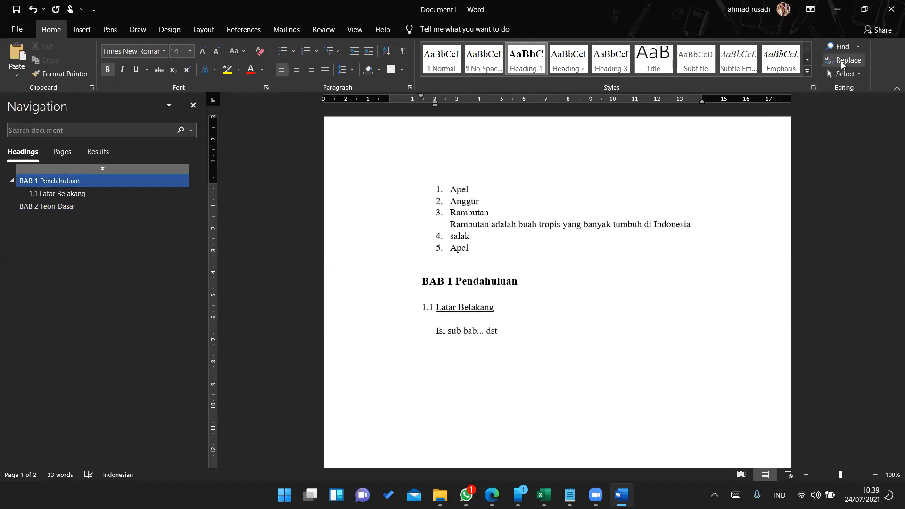
pyautogui.click(842, 62)
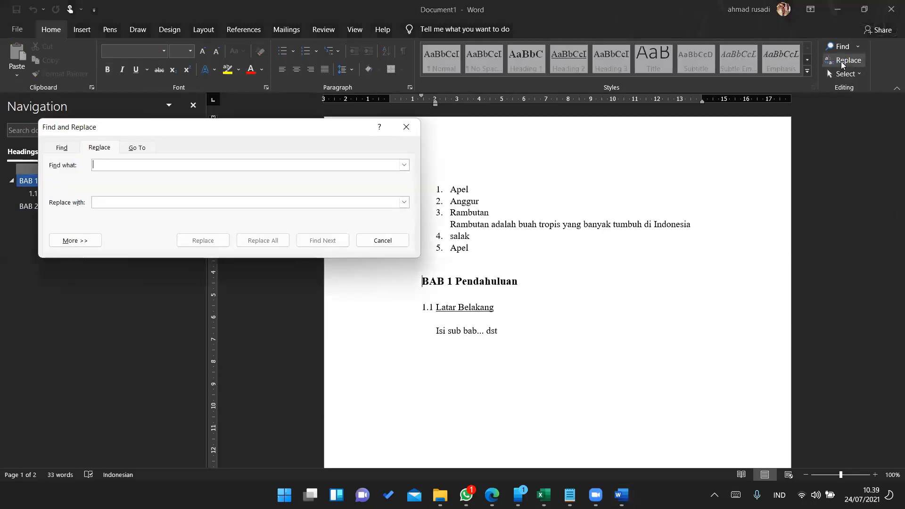
pyautogui.click(383, 241)
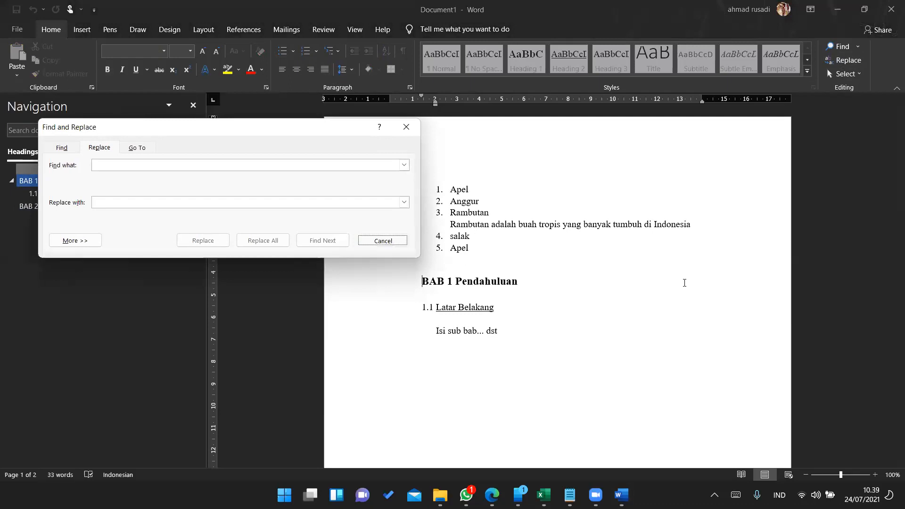
pyautogui.hotkey('ctrl', 'f')
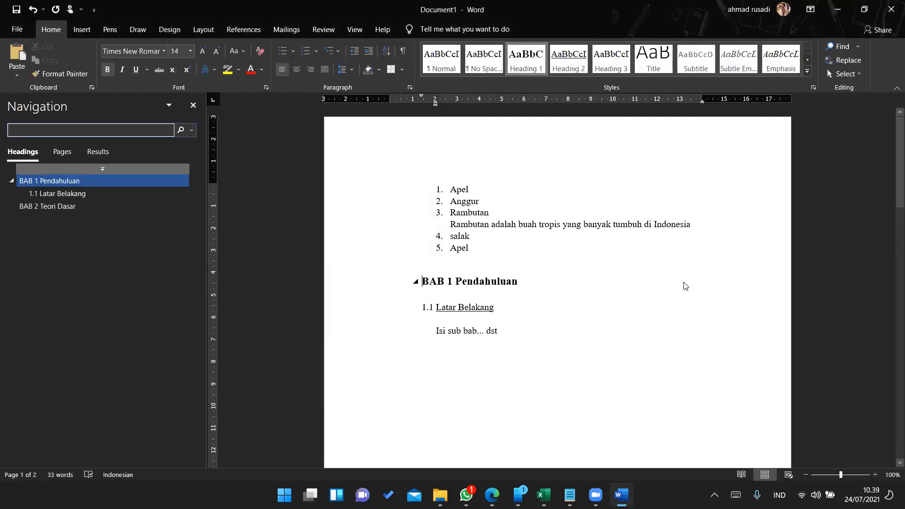
pyautogui.write('apel')
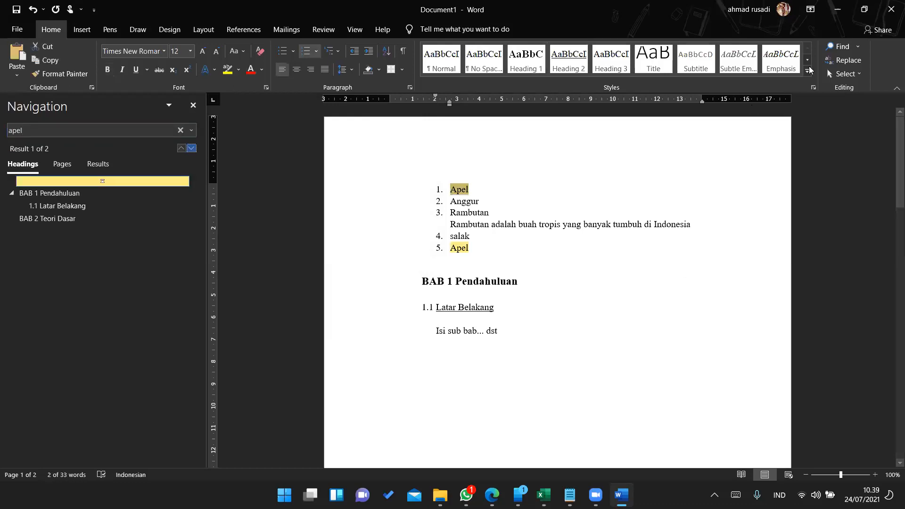
# - Replace every occurrence of "Apel" in the document with "Apple Computer", continuing the search from the beginning
pyautogui.click(833, 62)
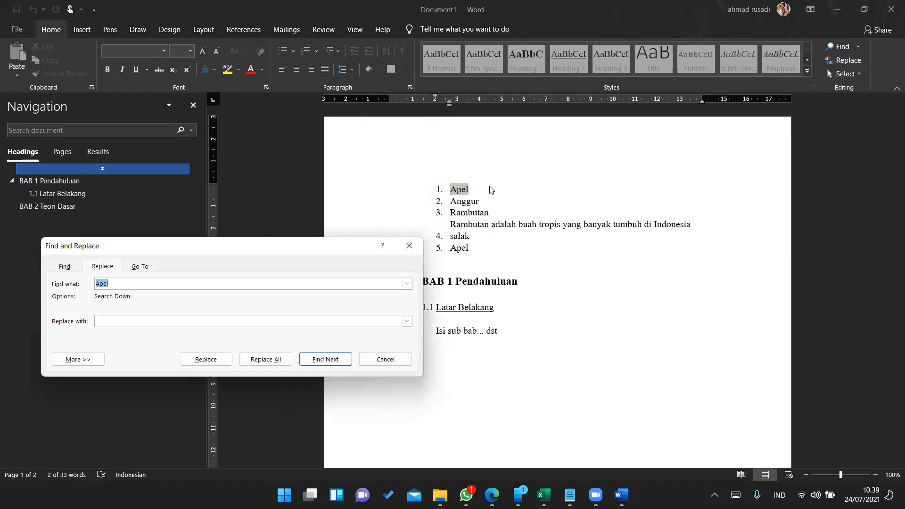
pyautogui.moveTo(276, 252); pyautogui.dragTo(558, 179)
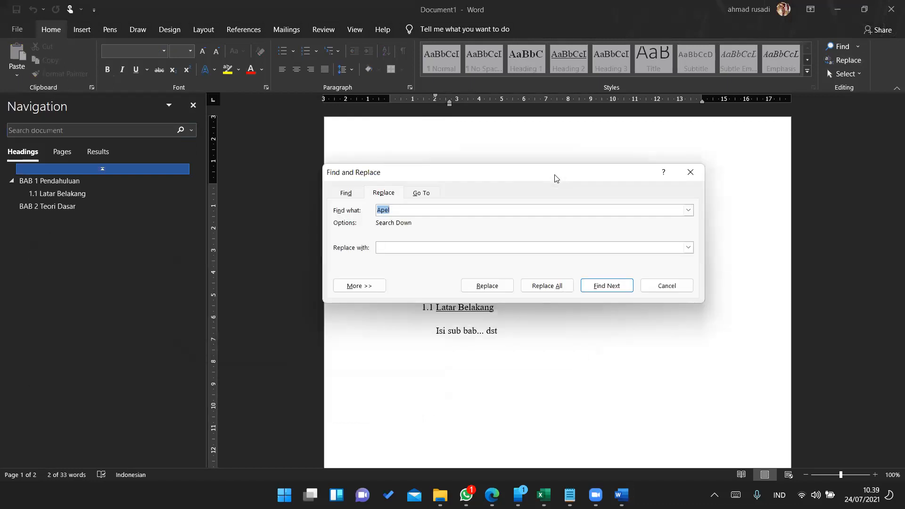
pyautogui.click(396, 243)
pyautogui.write('Apple Comput')
pyautogui.press('BackSpace')
pyautogui.write('ter')
pyautogui.click(540, 288)
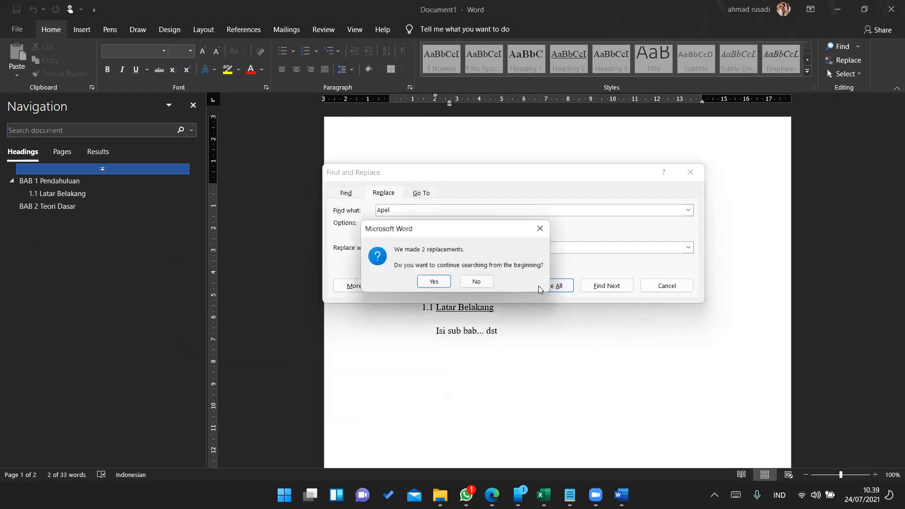
pyautogui.click(434, 282)
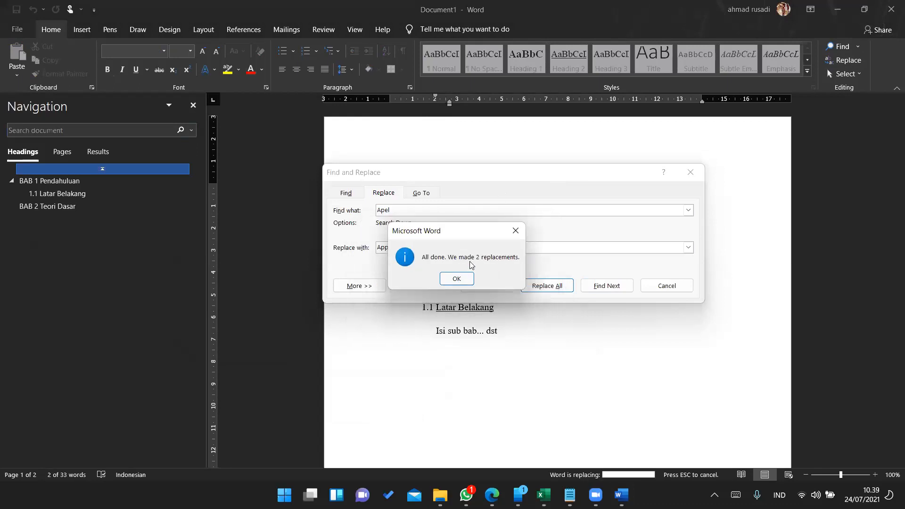
pyautogui.click(456, 279)
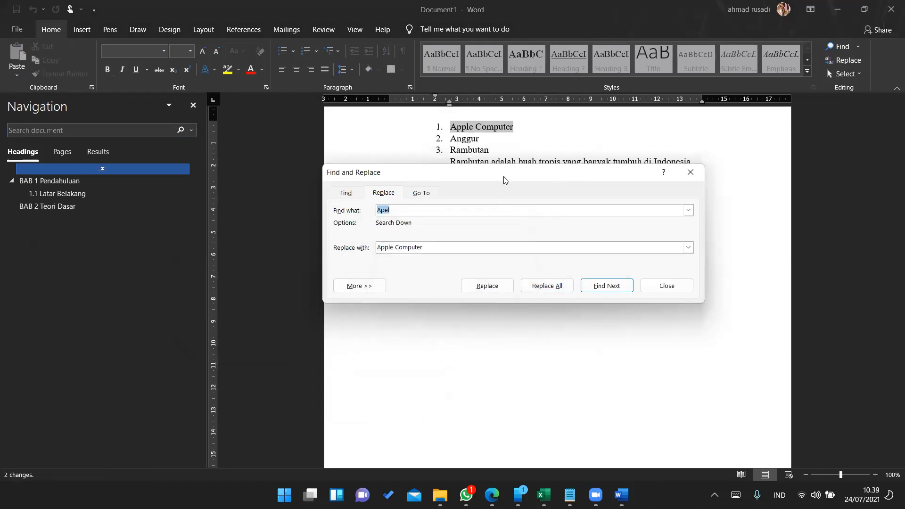
# - Expand the find-and-replace options and copy the replacement text "Apple Computer" into the search text
pyautogui.moveTo(504, 180); pyautogui.dragTo(468, 339)
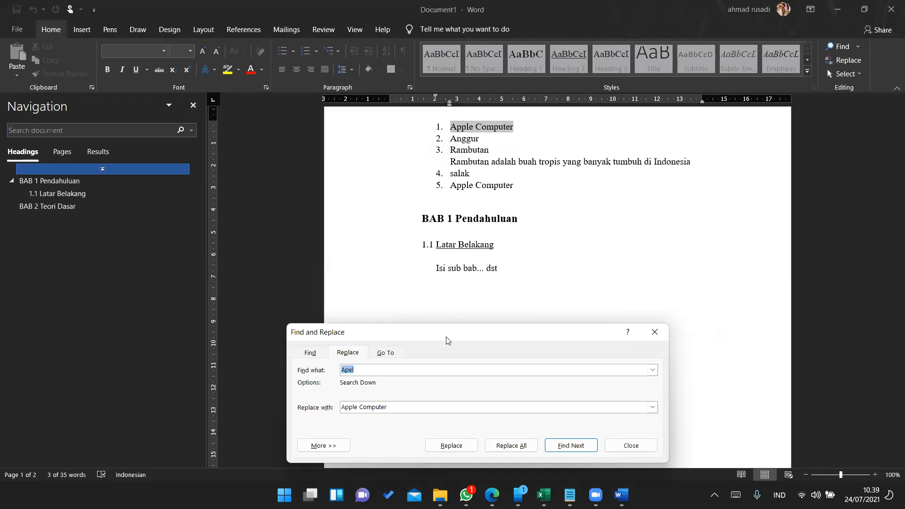
pyautogui.moveTo(446, 335); pyautogui.dragTo(448, 187)
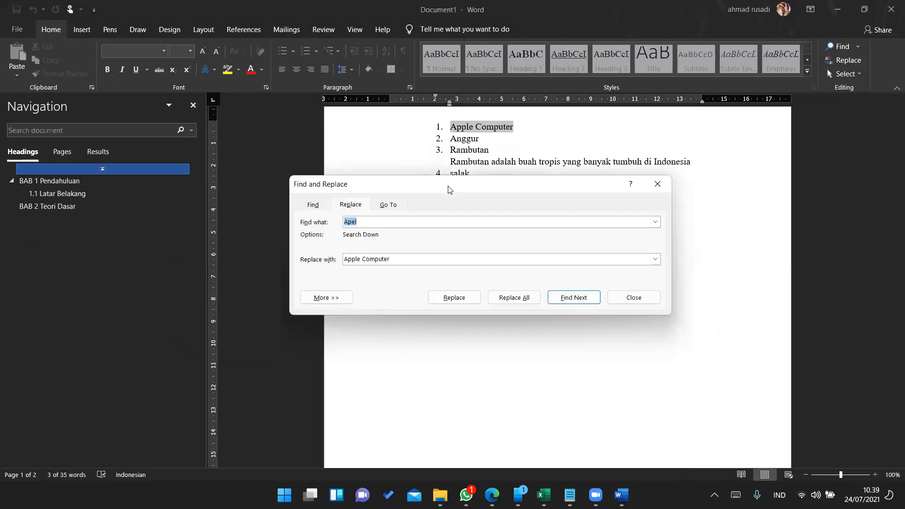
pyautogui.click(420, 260)
pyautogui.click(338, 300)
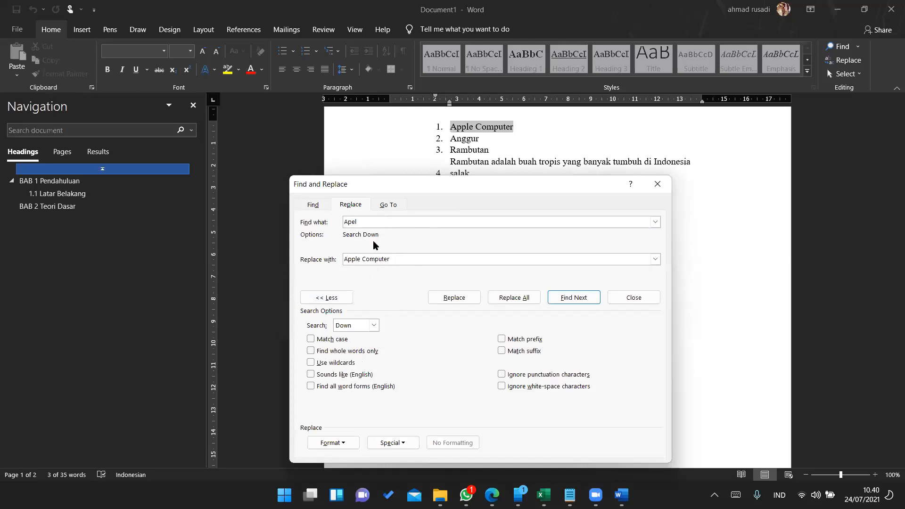
pyautogui.click(376, 222)
pyautogui.press('Tab')
pyautogui.hotkey('ctrl', 'c')
pyautogui.hotkey('shift', 'Tab')
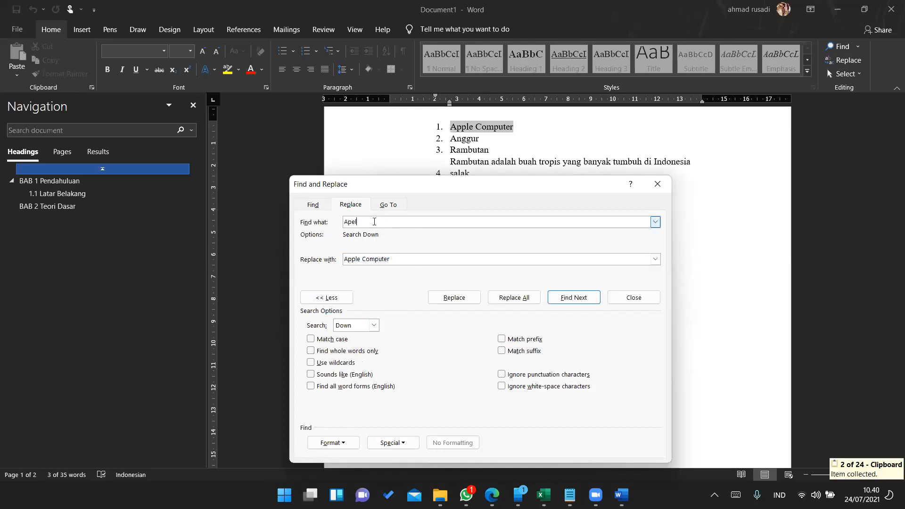
pyautogui.hotkey('ctrl', 'v')
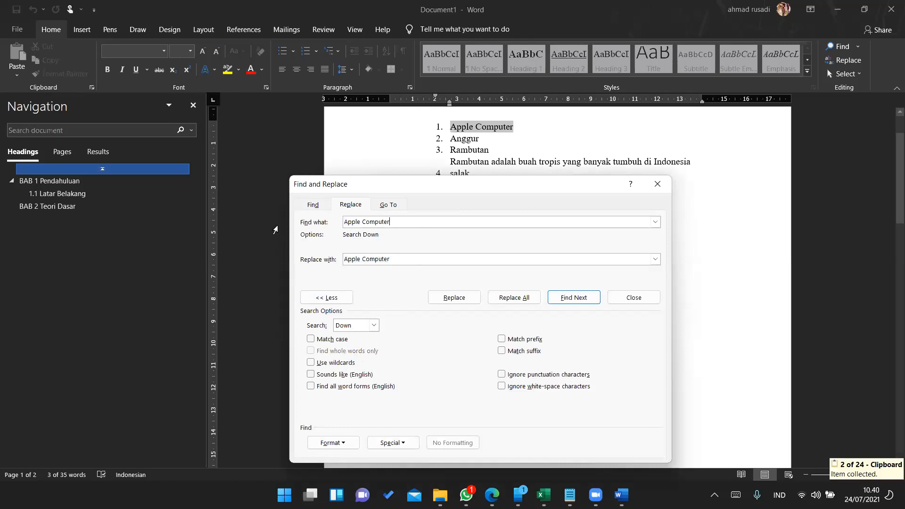
# - Set the font style of the replacement text "Apple Computer" to Italic
pyautogui.click(399, 262)
pyautogui.click(356, 444)
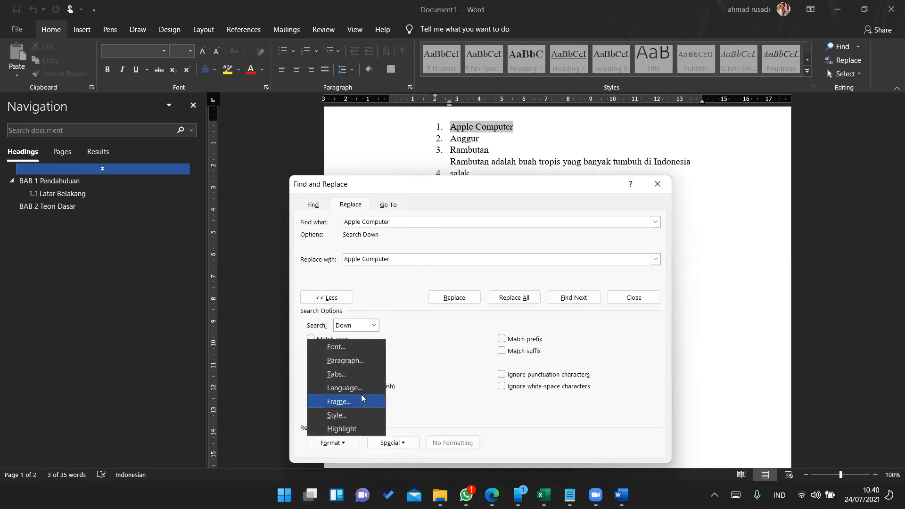
pyautogui.click(357, 349)
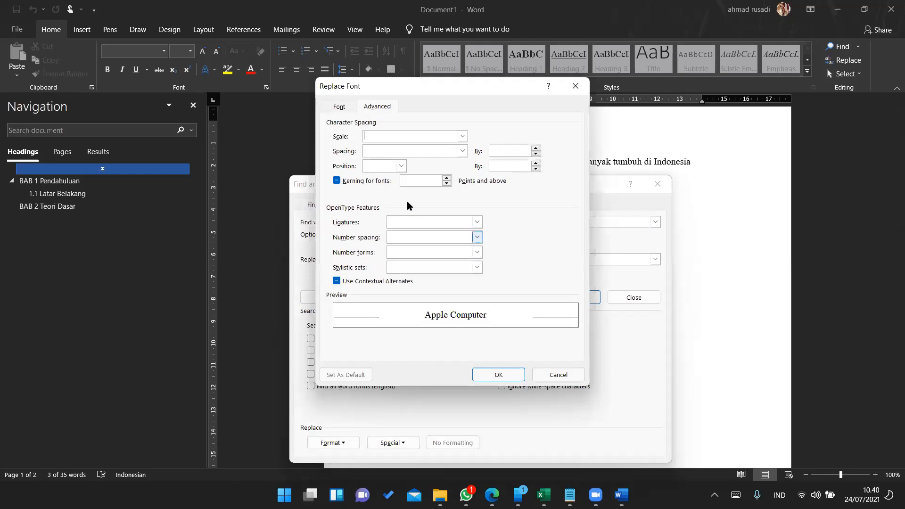
pyautogui.click(339, 105)
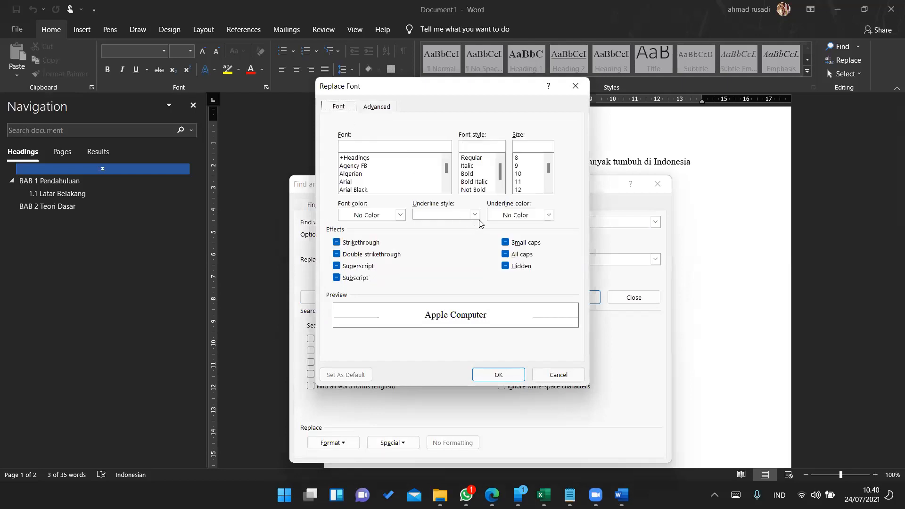
pyautogui.click(474, 165)
pyautogui.click(498, 375)
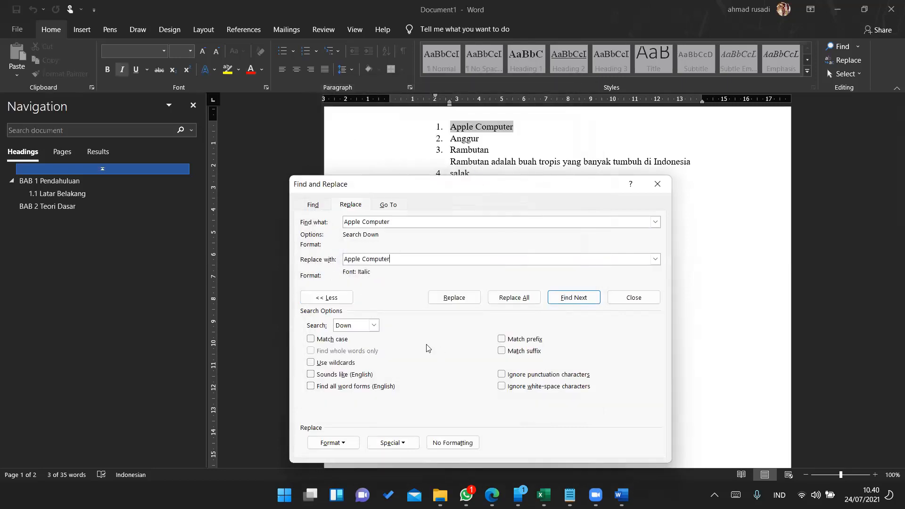
# - Replace all occurrences of "Apple Computer" with the italic version and close Find and Replace
pyautogui.click(506, 304)
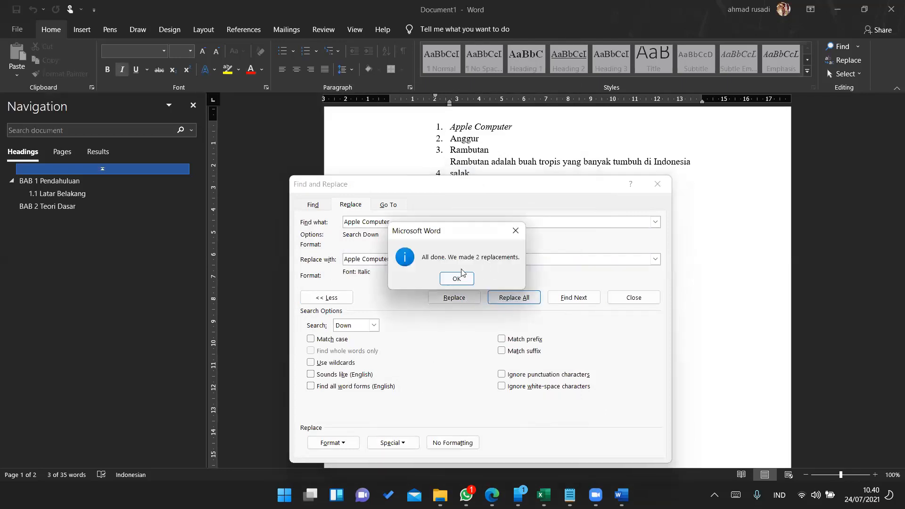
pyautogui.click(458, 279)
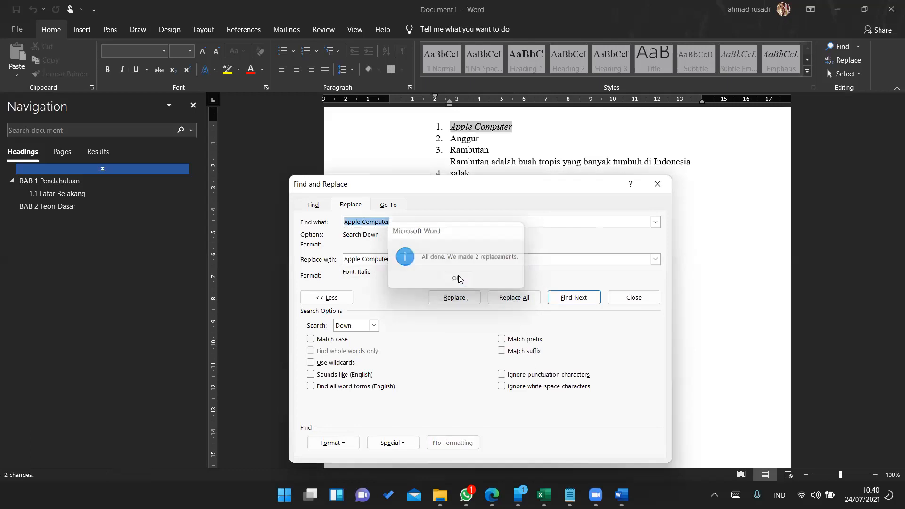
pyautogui.click(663, 183)
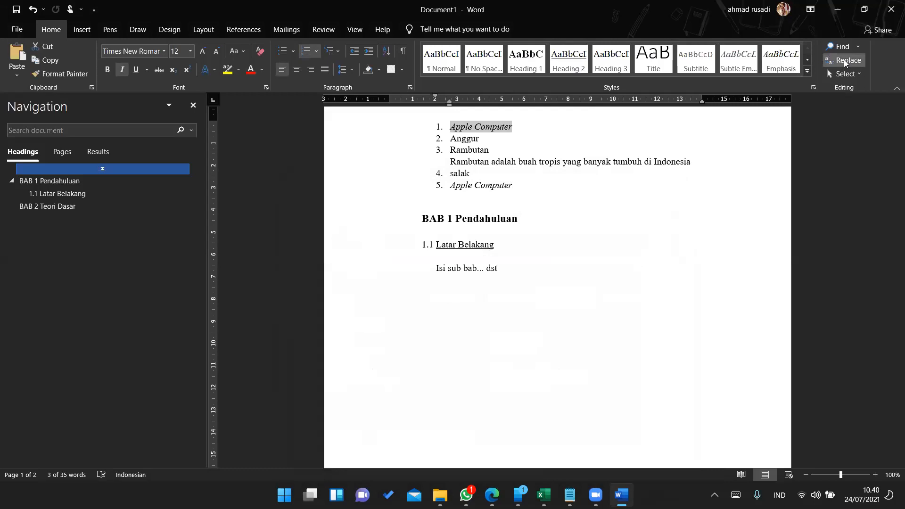
pyautogui.hotkey('ctrl', 'h')
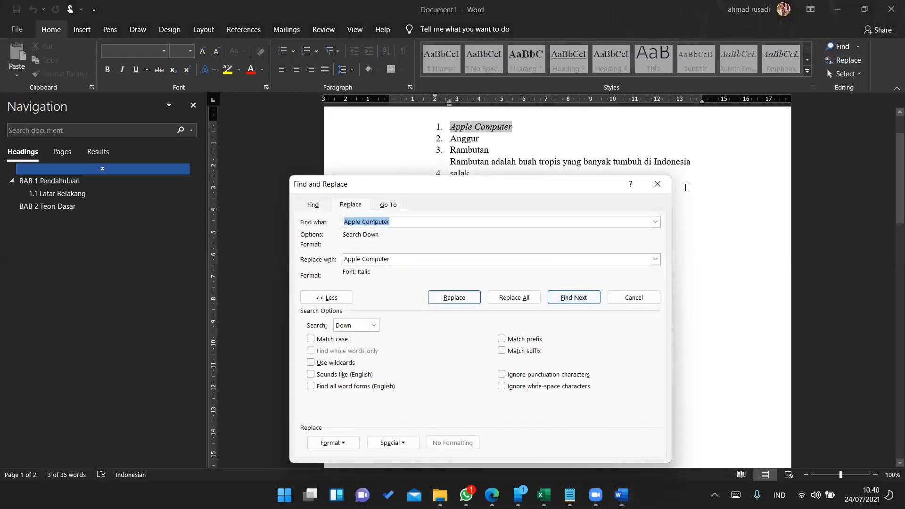
pyautogui.click(658, 184)
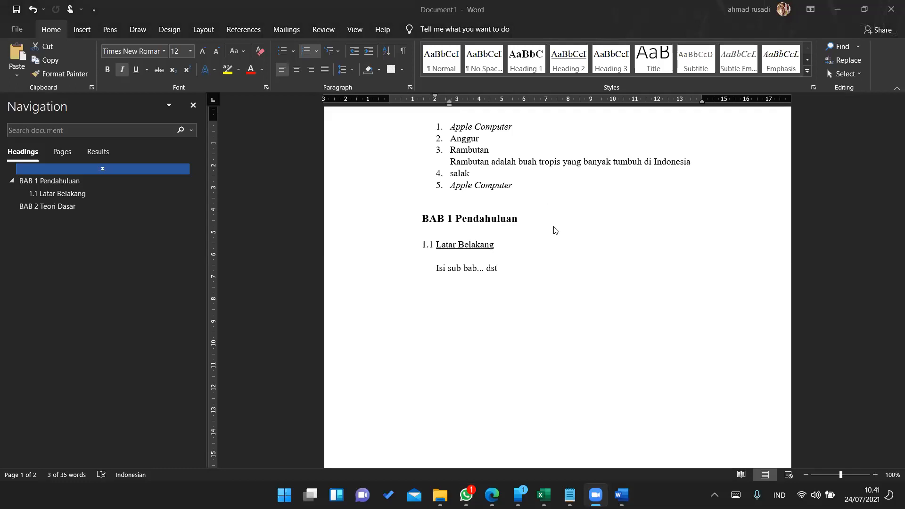
# - Bring up the Insert commands and place the cursor at the end of the "Isi sub bab... dst" line
pyautogui.click(335, 3)
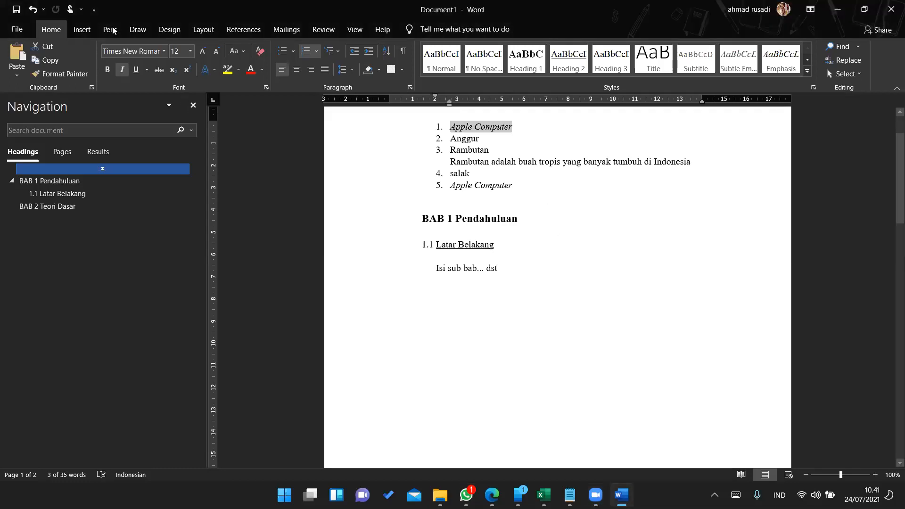
pyautogui.click(80, 31)
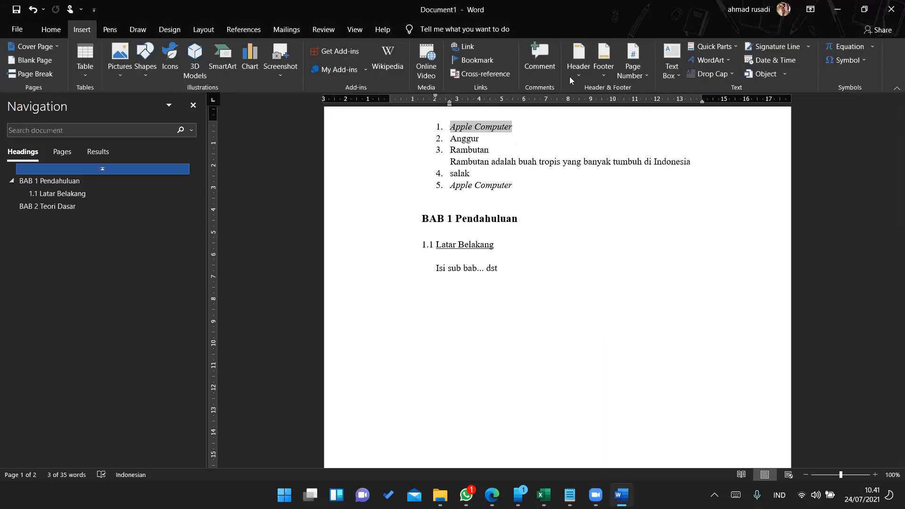
pyautogui.click(635, 8)
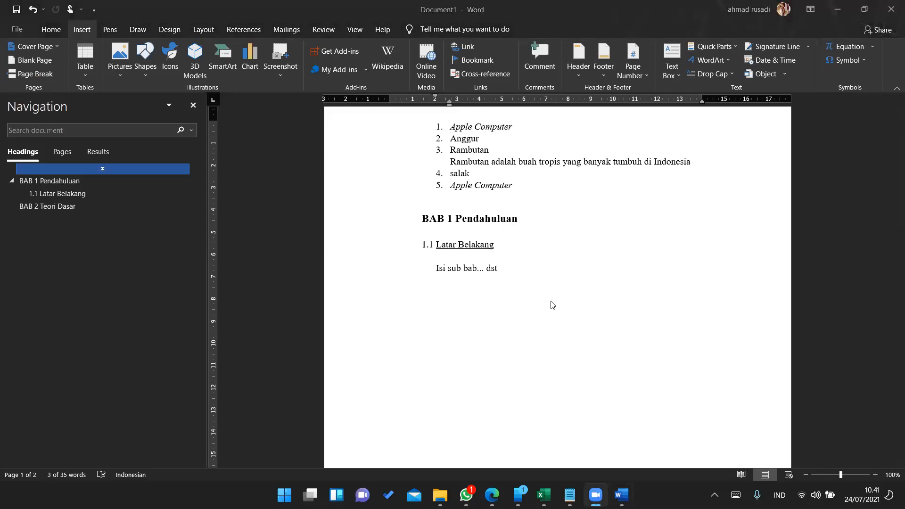
pyautogui.click(530, 267)
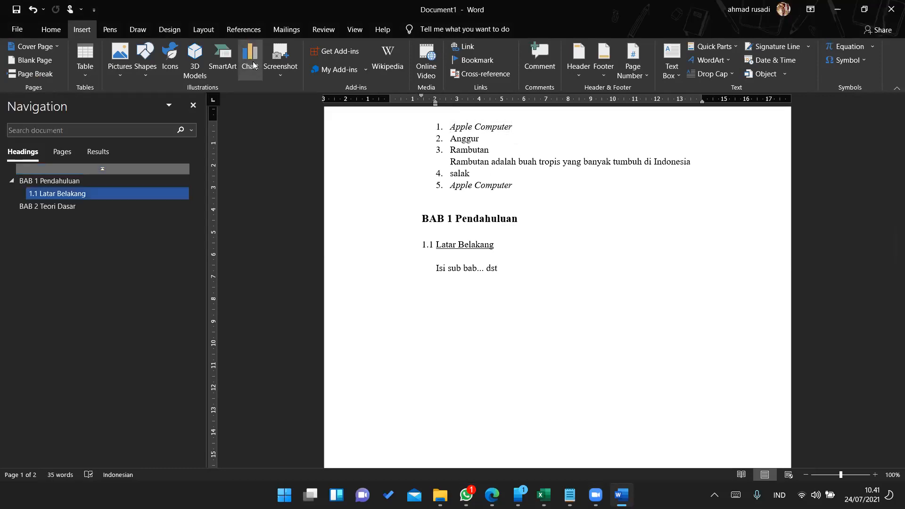
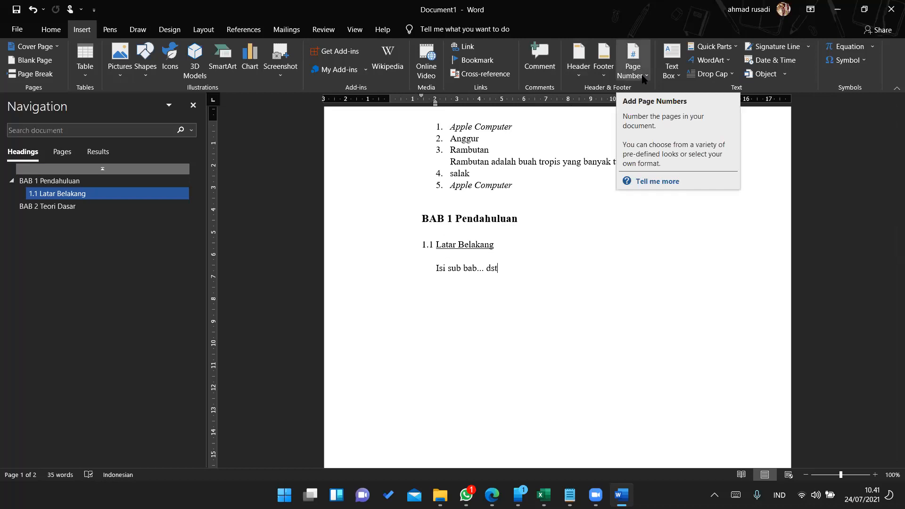
# - Insert a centred page number at the bottom of the pages using the Plain Number 2 style, and return to the body text
pyautogui.scroll(2, 479, 318)
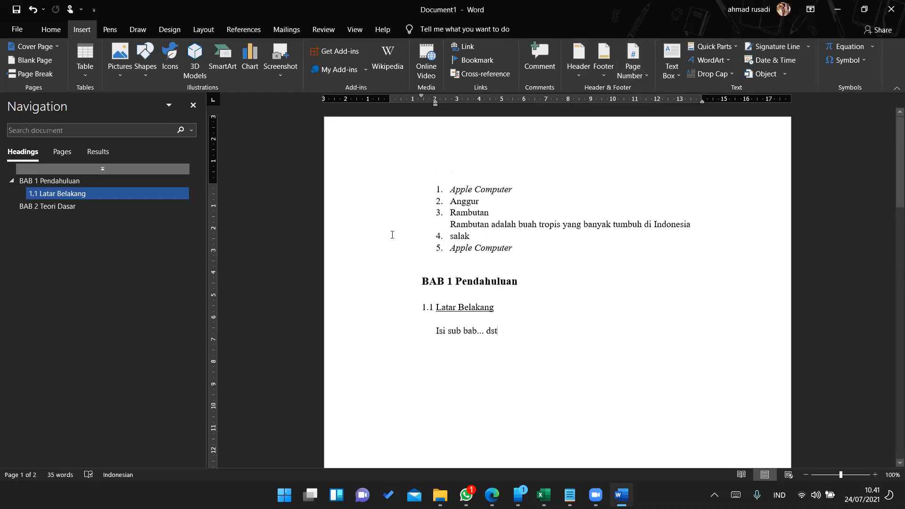
pyautogui.click(105, 180)
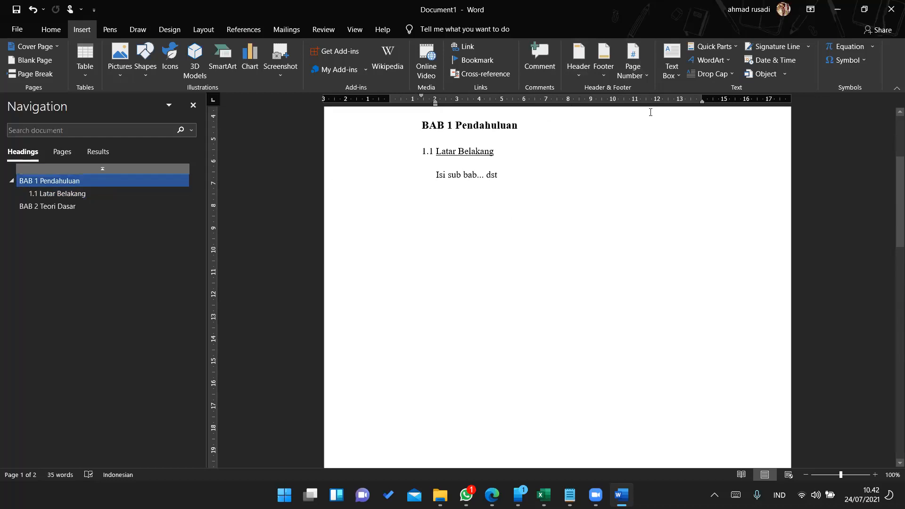
pyautogui.click(639, 79)
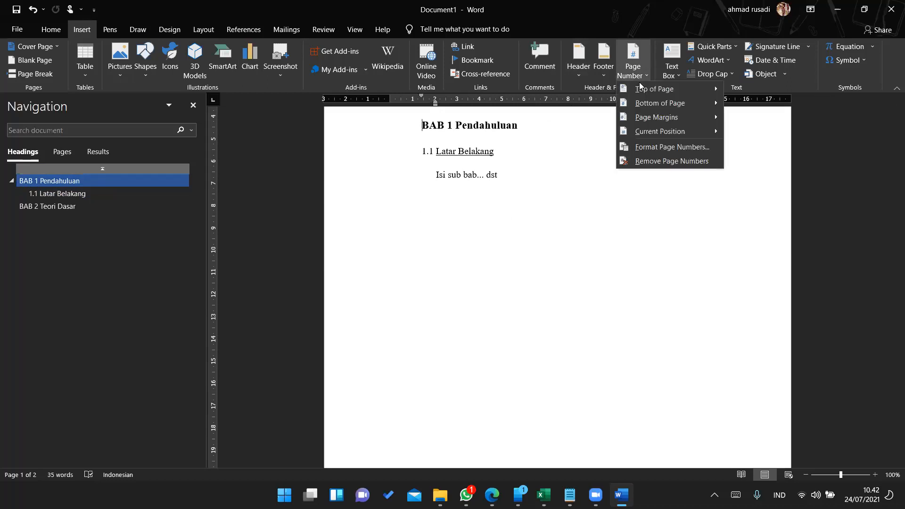
pyautogui.moveTo(642, 105)
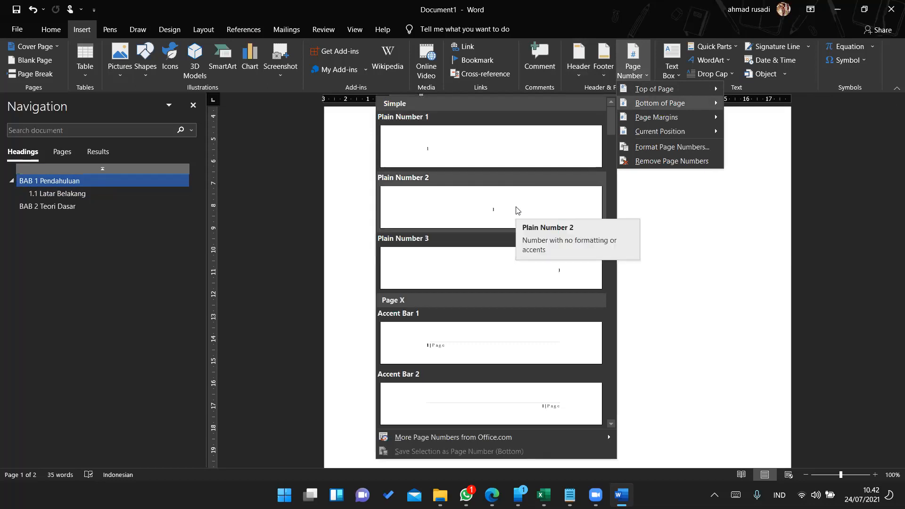
pyautogui.click(518, 211)
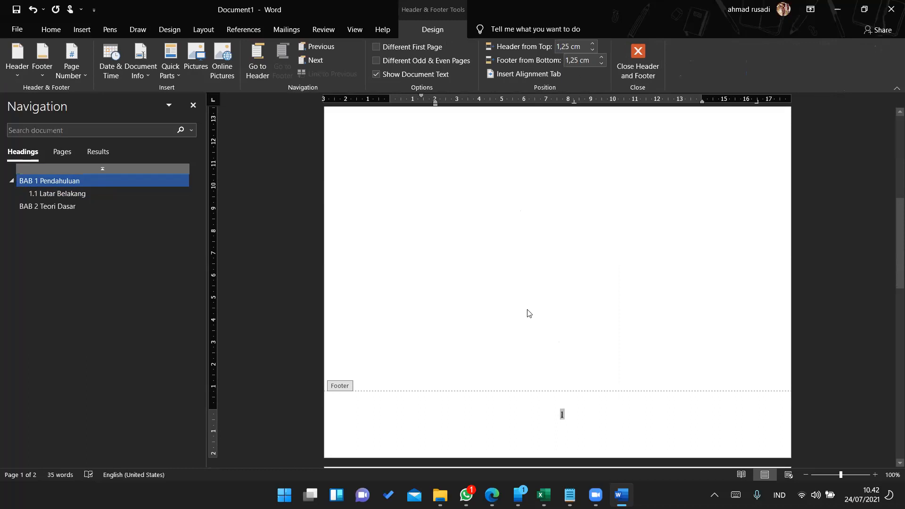
pyautogui.scroll(-3, 529, 313)
pyautogui.scroll(10, 529, 313)
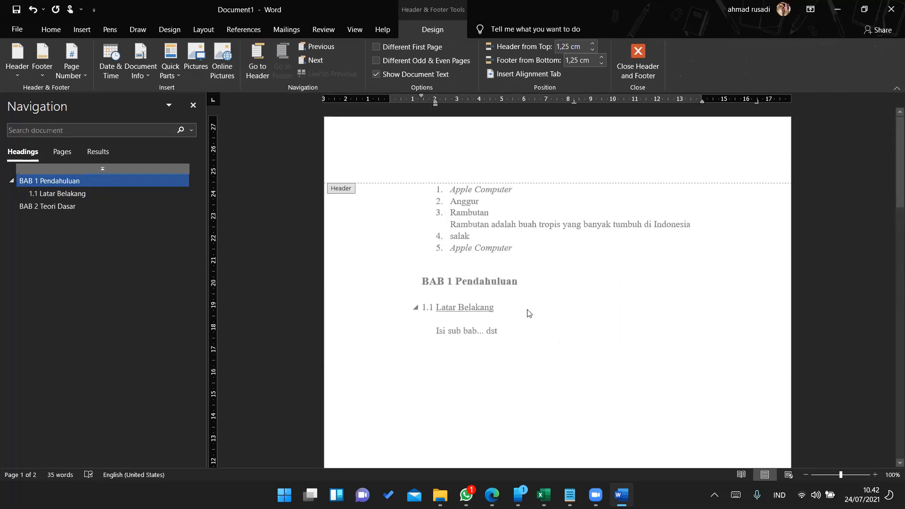
pyautogui.scroll(-15, 529, 313)
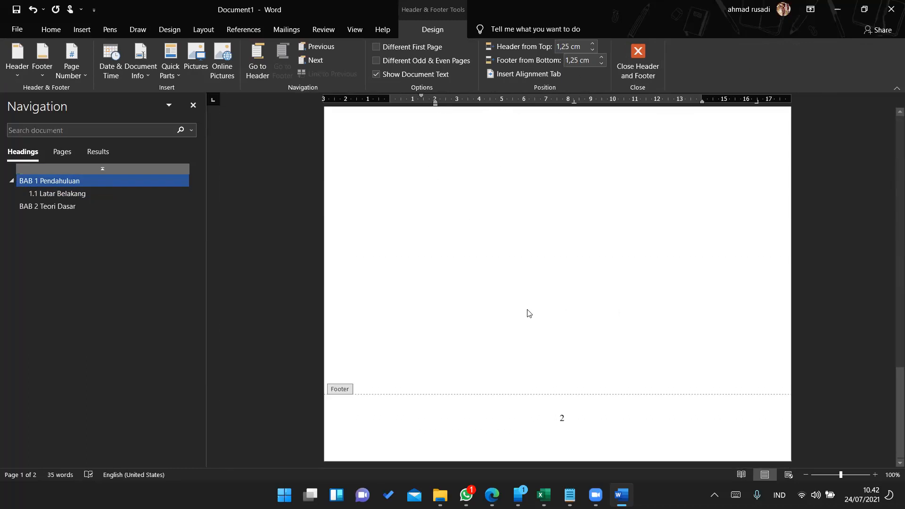
pyautogui.doubleClick(527, 311)
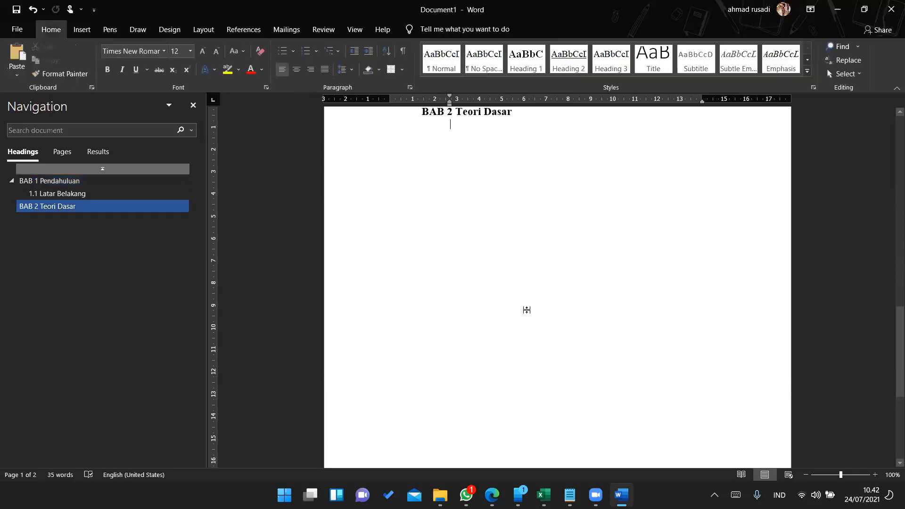
pyautogui.scroll(12, 527, 310)
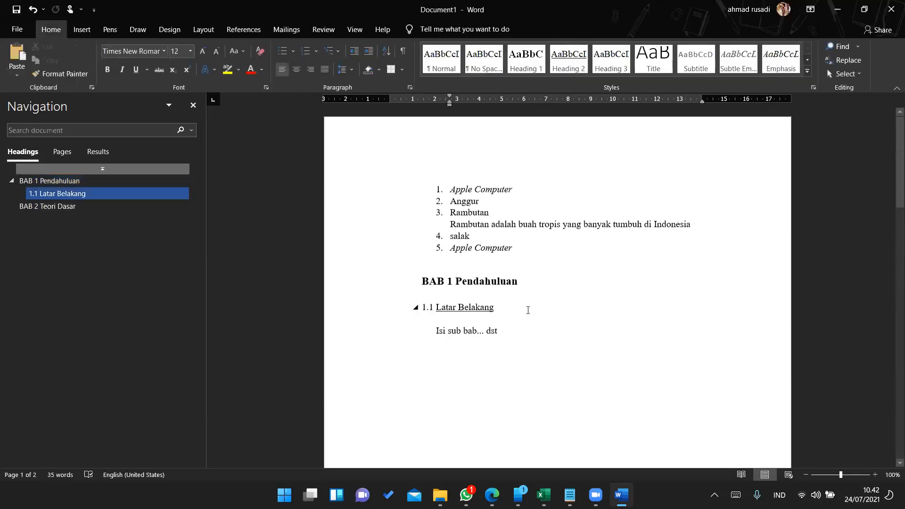
pyautogui.scroll(-15, 528, 311)
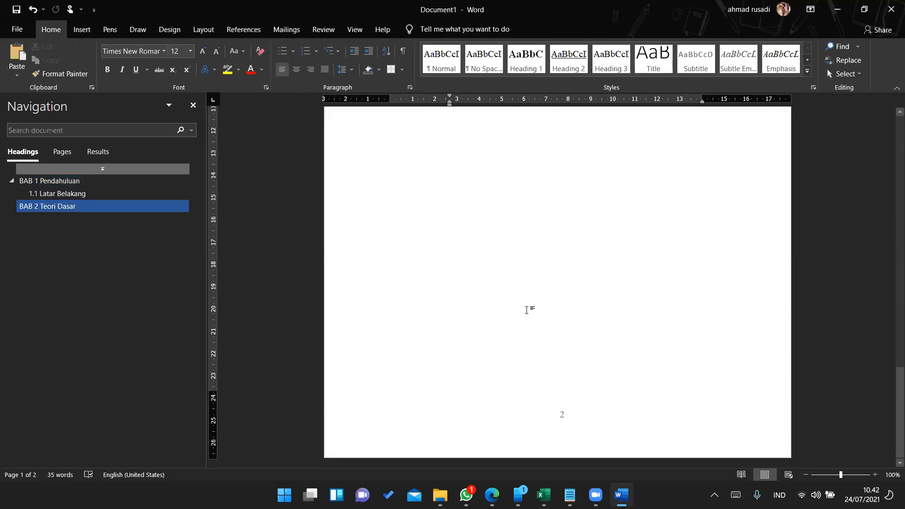
pyautogui.scroll(8, 528, 310)
# - Insert a Next Page section break on the empty line below the heading "BAB 2 Teori Dasar"
pyautogui.click(533, 240)
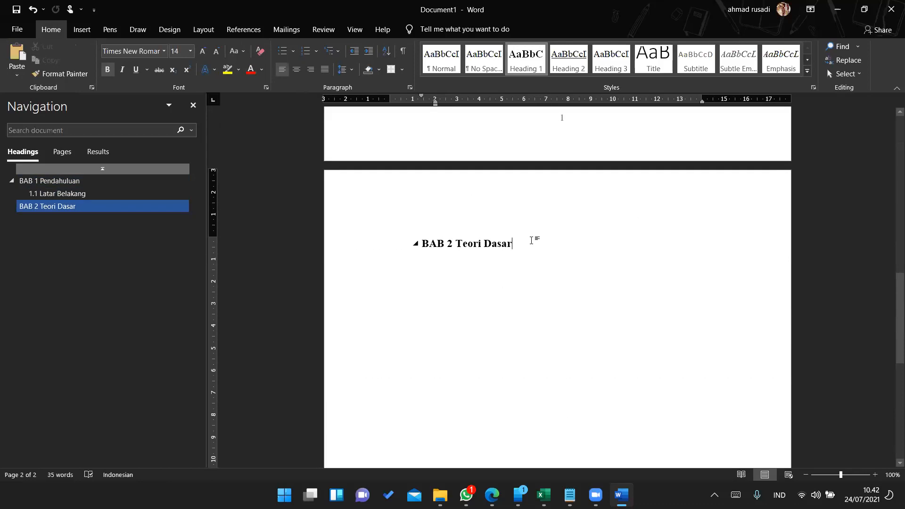
pyautogui.click(529, 277)
pyautogui.scroll(10, 529, 276)
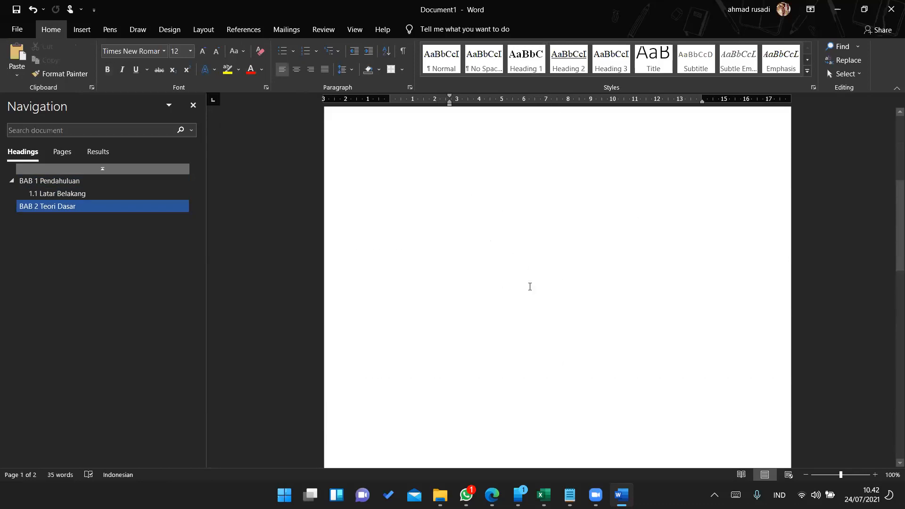
pyautogui.scroll(-10, 528, 286)
pyautogui.scroll(5, 567, 279)
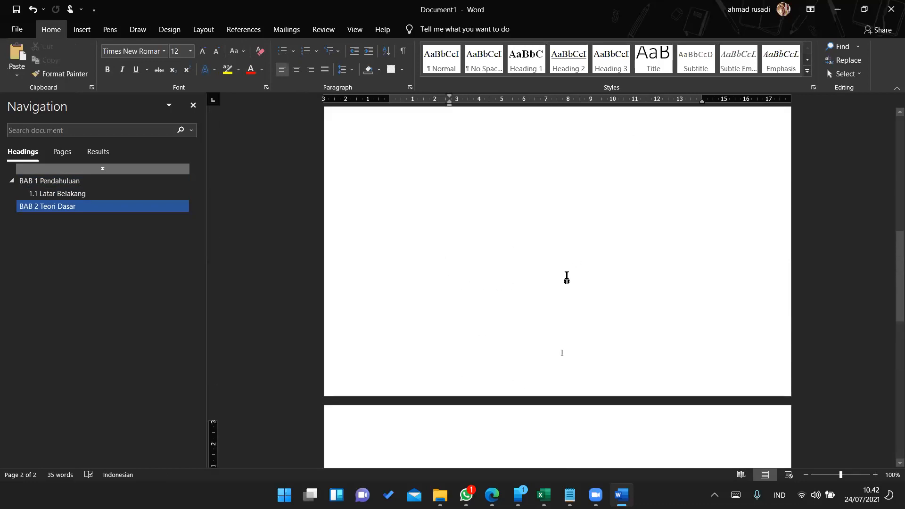
pyautogui.scroll(-3, 567, 278)
pyautogui.scroll(-10, 567, 278)
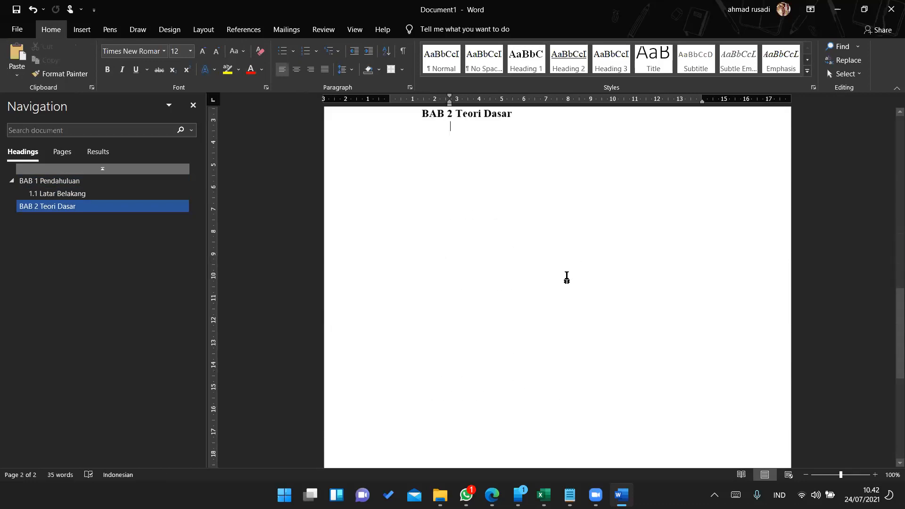
pyautogui.scroll(3, 565, 332)
pyautogui.scroll(6, 564, 332)
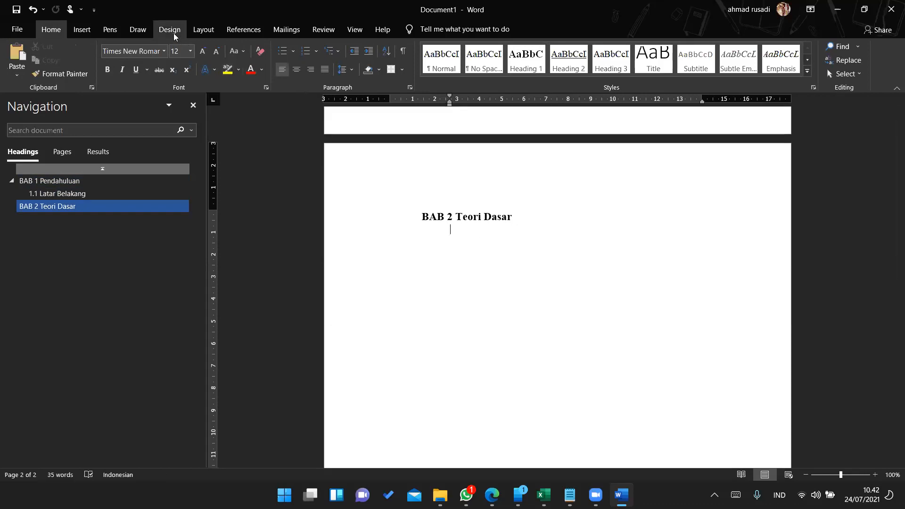
pyautogui.click(202, 30)
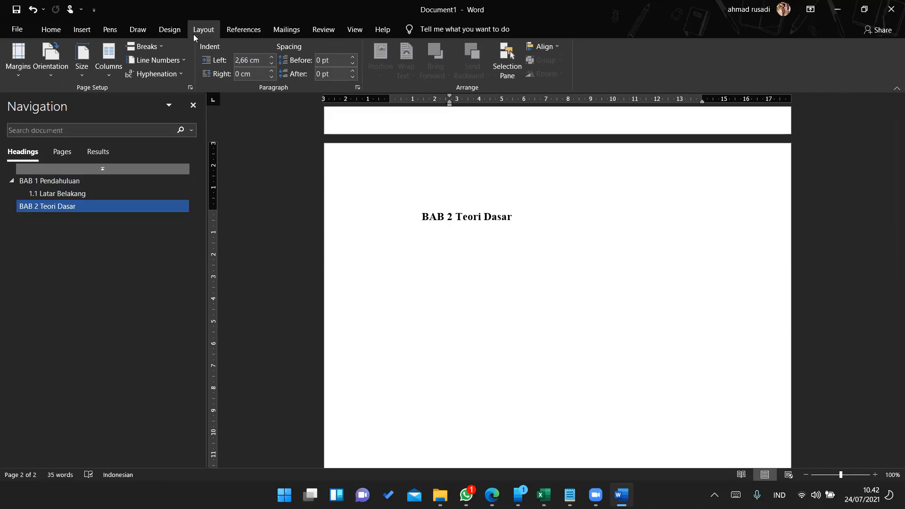
pyautogui.click(152, 48)
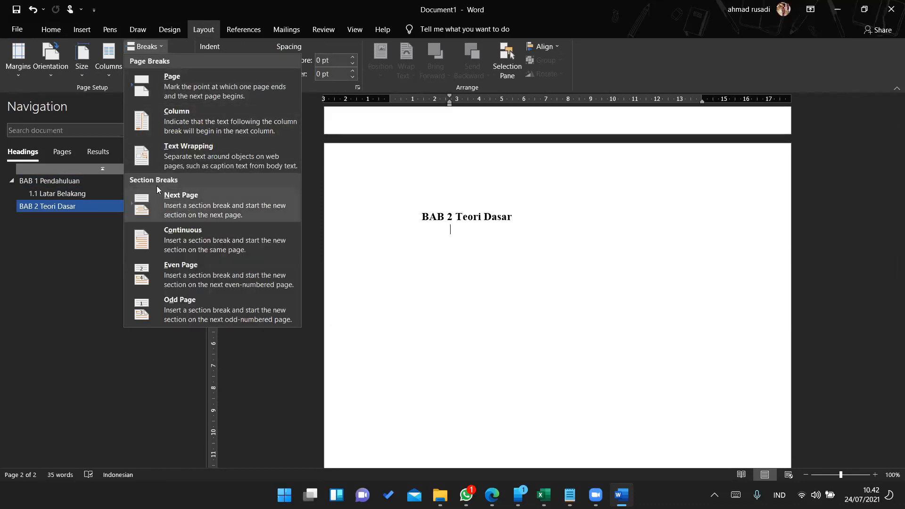
pyautogui.click(185, 215)
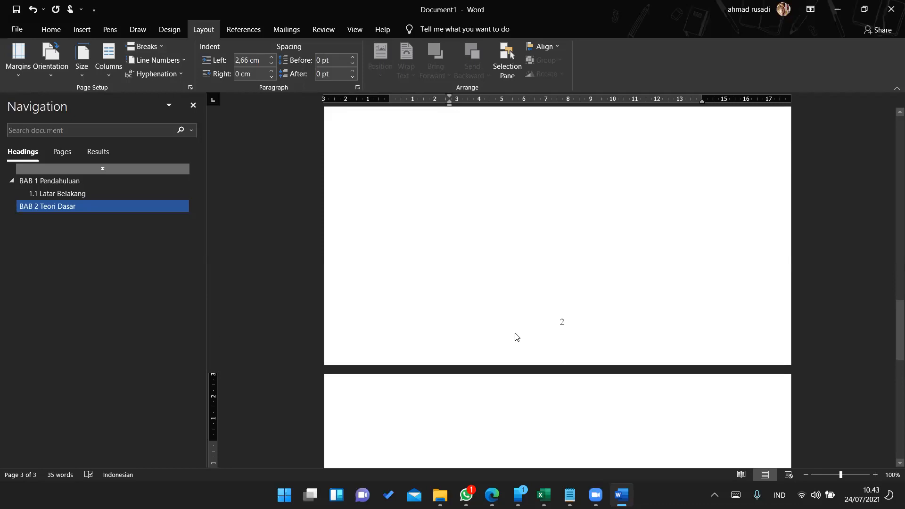
# - Open the footer of page 2, examine the section labels around the break to the following page, and return to the body text
pyautogui.scroll(-9, 517, 336)
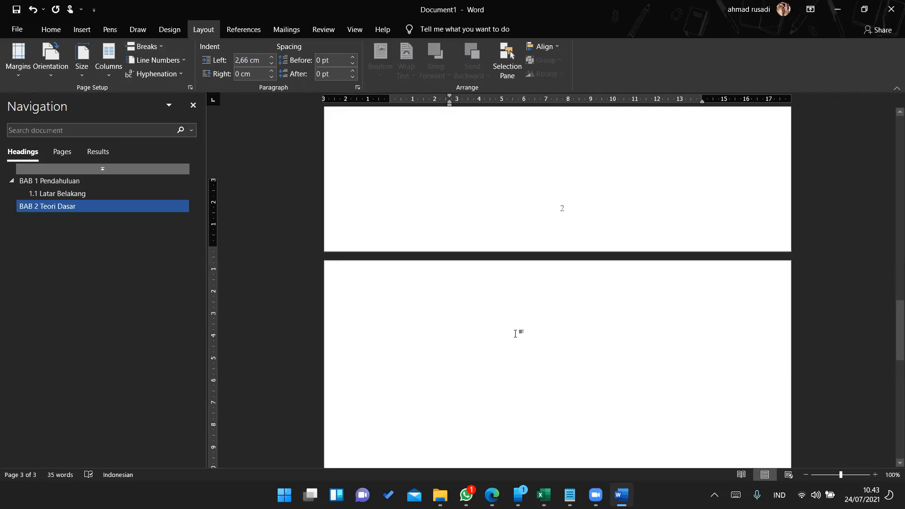
pyautogui.scroll(8, 516, 334)
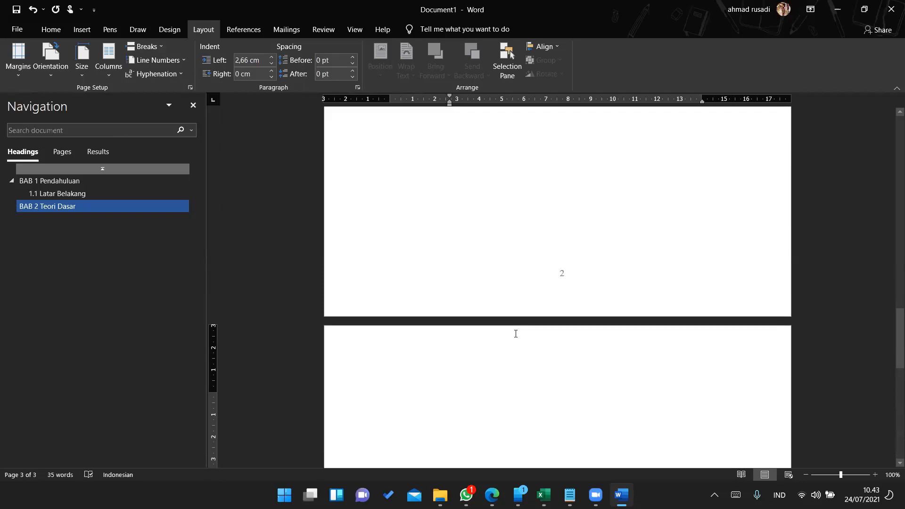
pyautogui.doubleClick(512, 310)
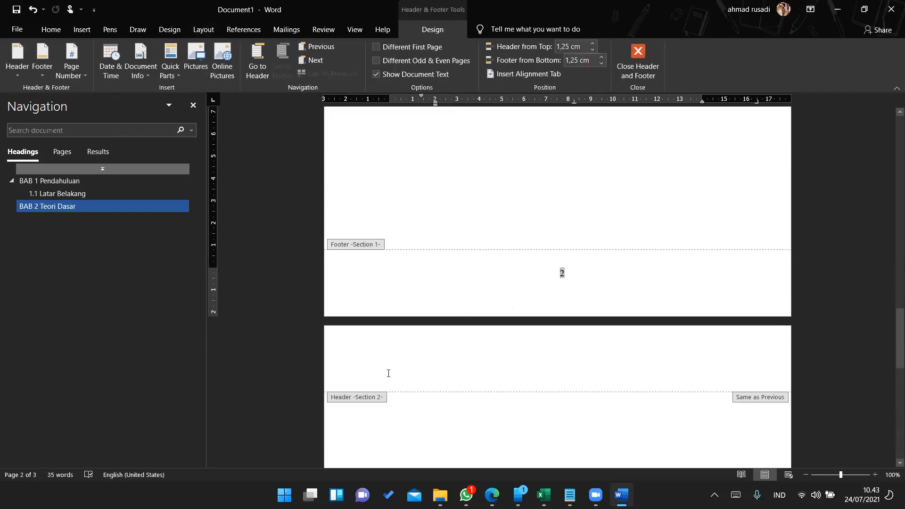
pyautogui.keyDown('ctrl'); pyautogui.scroll(6, 389, 373); pyautogui.keyUp('ctrl')
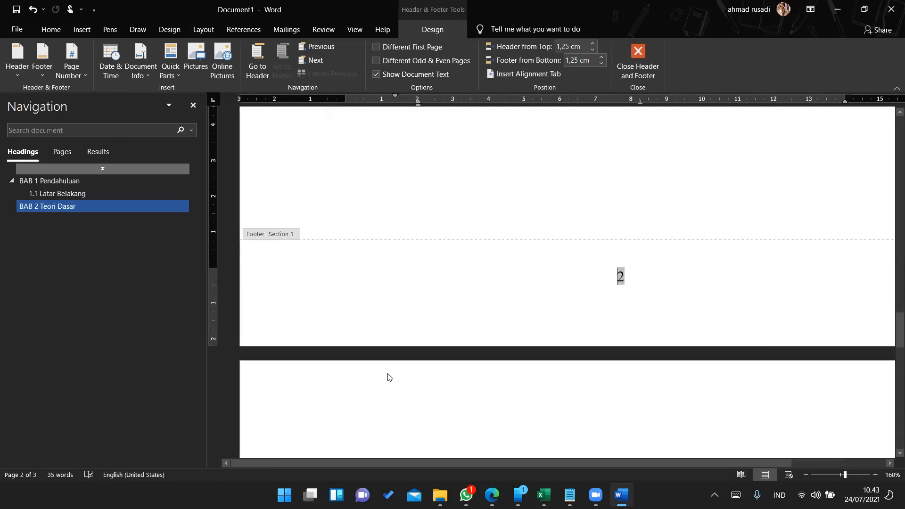
pyautogui.scroll(-5, 388, 375)
pyautogui.scroll(2, 389, 376)
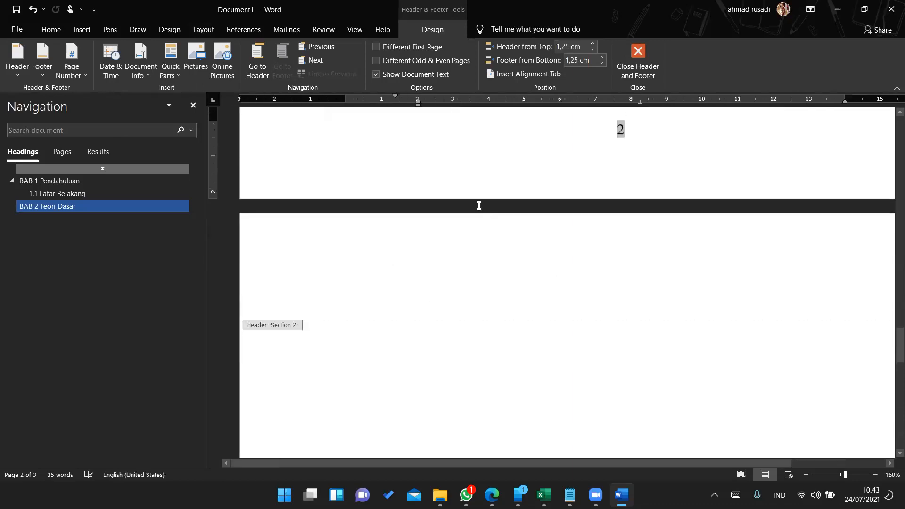
pyautogui.scroll(3, 460, 184)
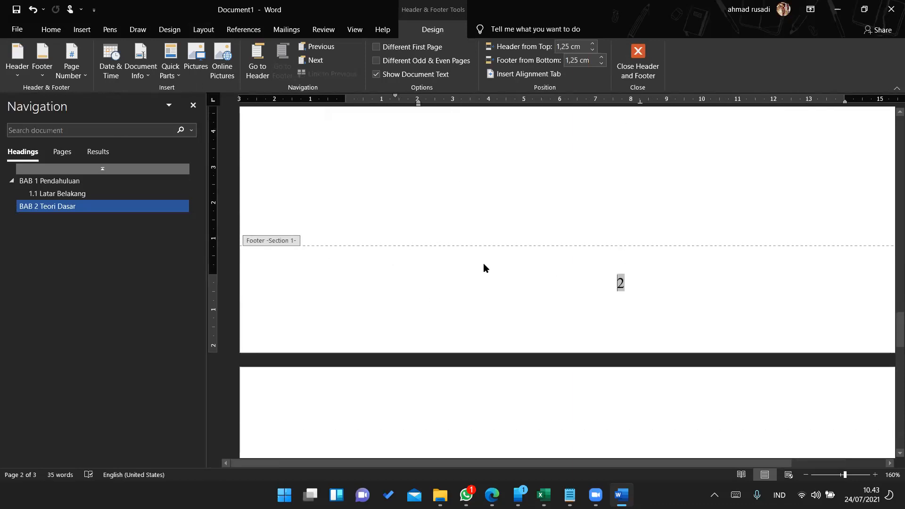
pyautogui.scroll(-3, 467, 310)
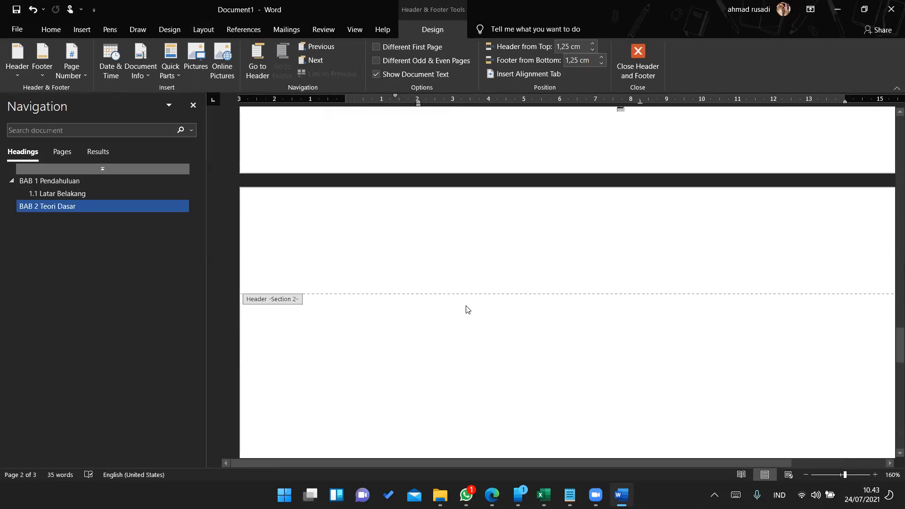
pyautogui.doubleClick(411, 318)
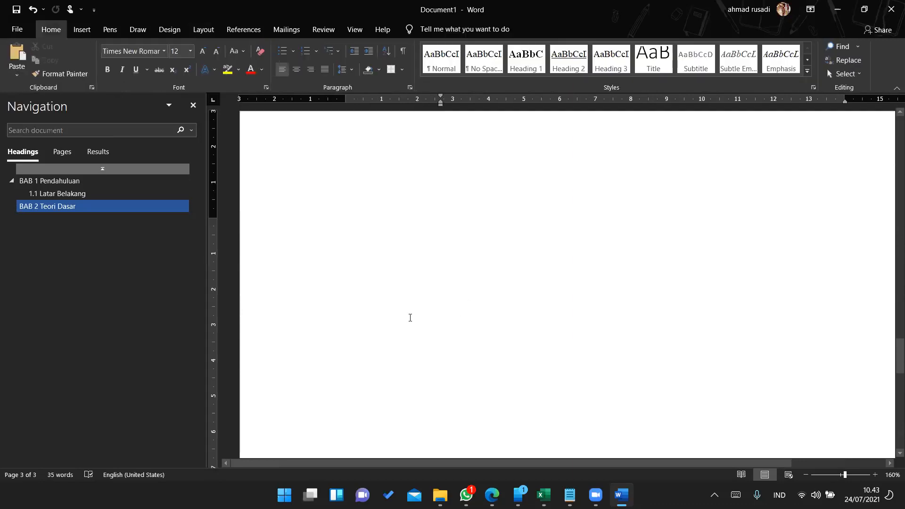
# - Compare the footer page numbers on the pages before and after the section break
pyautogui.scroll(5, 410, 318)
pyautogui.scroll(-1, 410, 318)
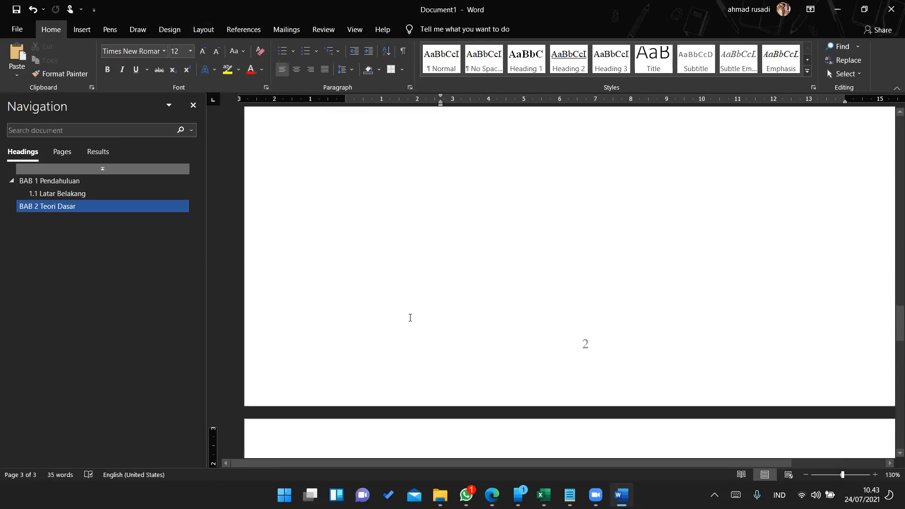
pyautogui.keyDown('ctrl'); pyautogui.scroll(-4, 410, 318); pyautogui.keyUp('ctrl')
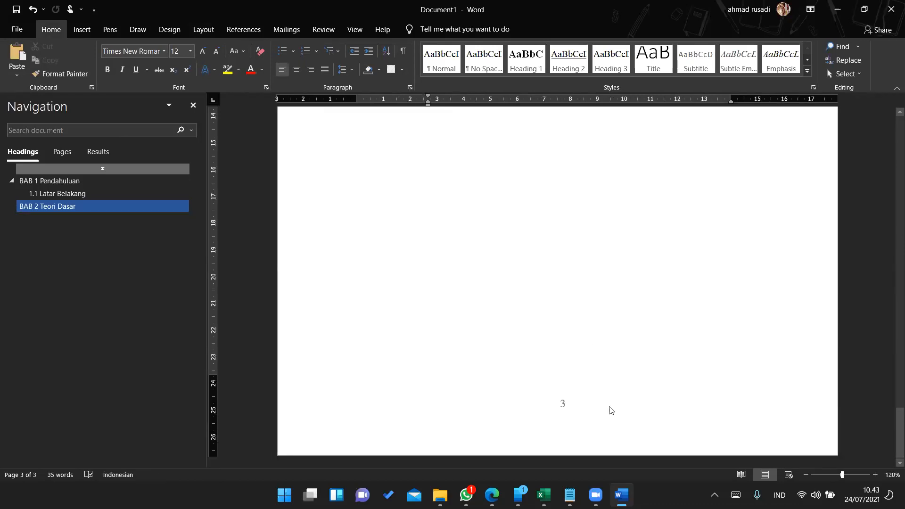
pyautogui.scroll(10, 611, 410)
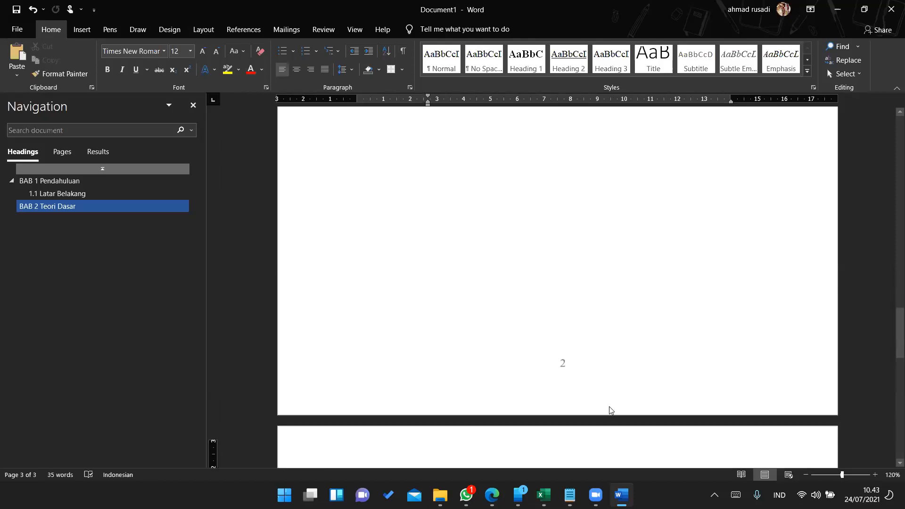
pyautogui.scroll(-4, 610, 410)
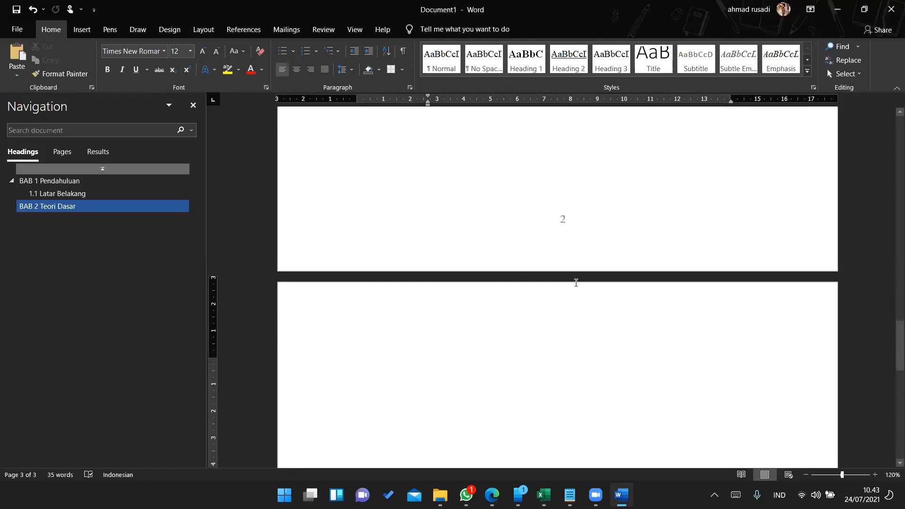
pyautogui.scroll(-12, 582, 343)
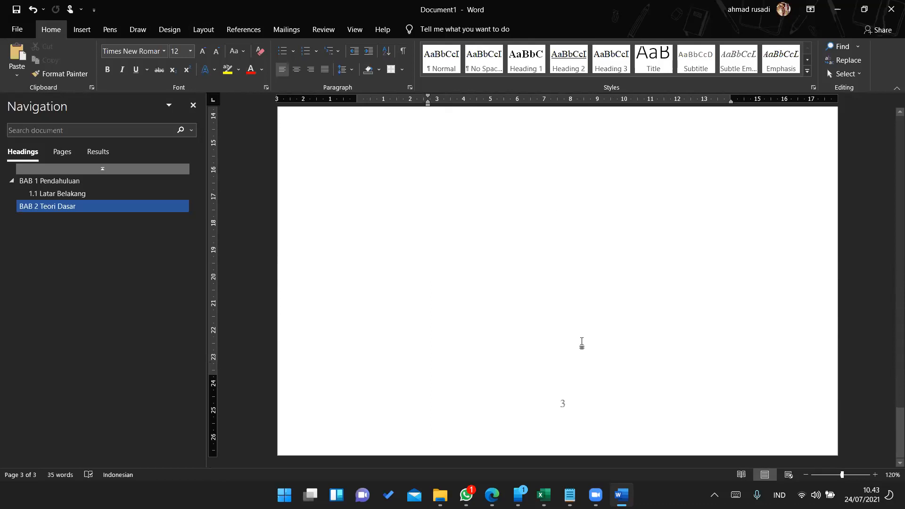
pyautogui.scroll(10, 582, 343)
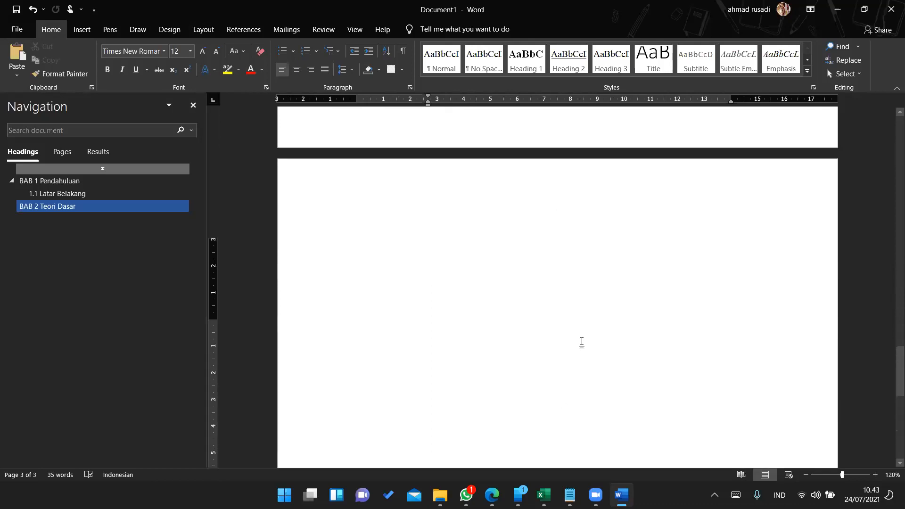
pyautogui.scroll(2, 582, 343)
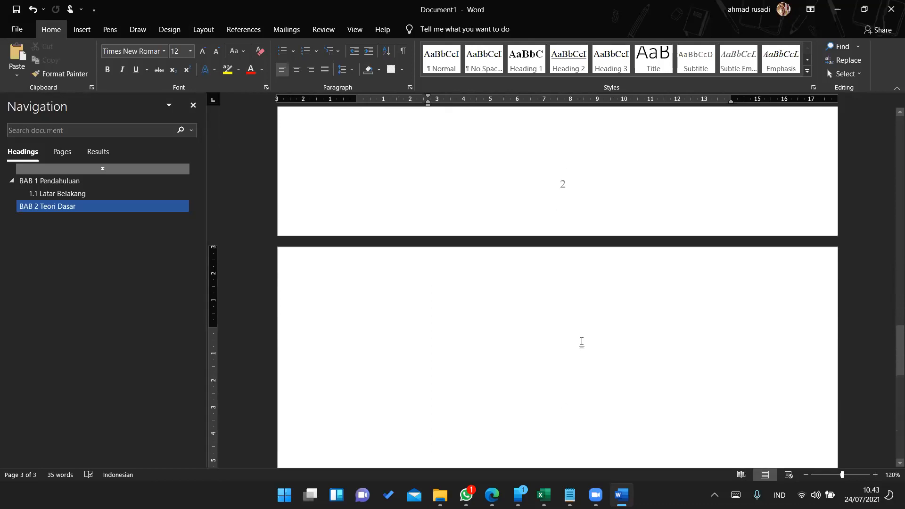
pyautogui.scroll(-10, 582, 343)
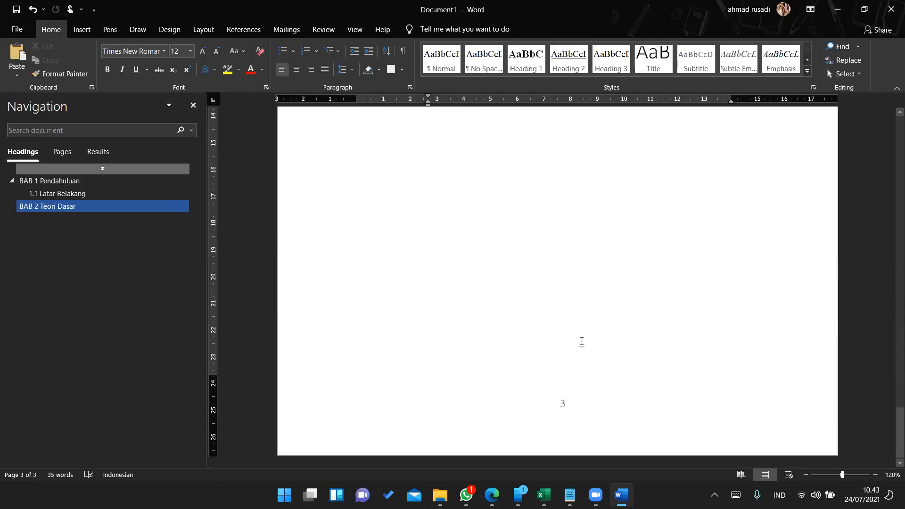
# - Open the Section 2 footer on page 3 and unlink it from the previous section's footer
pyautogui.doubleClick(589, 419)
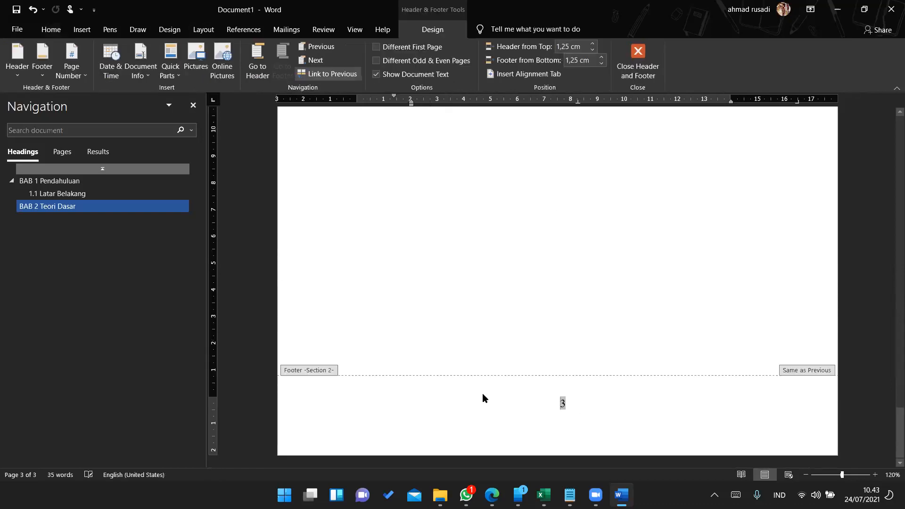
pyautogui.scroll(2, 559, 401)
pyautogui.scroll(5, 558, 400)
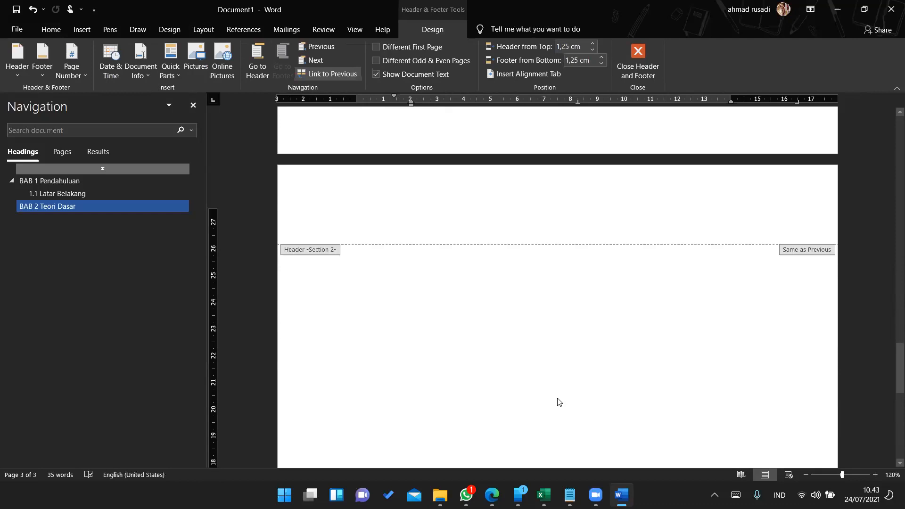
pyautogui.scroll(-7, 543, 276)
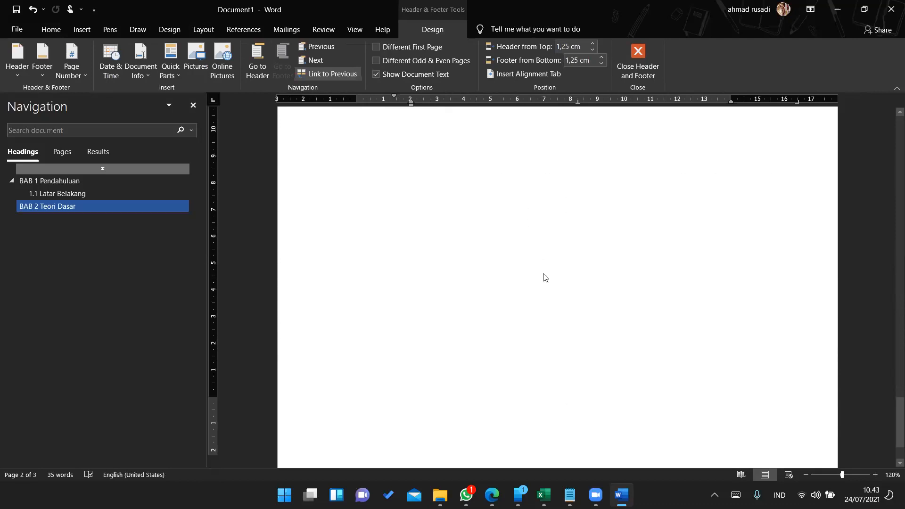
pyautogui.click(595, 405)
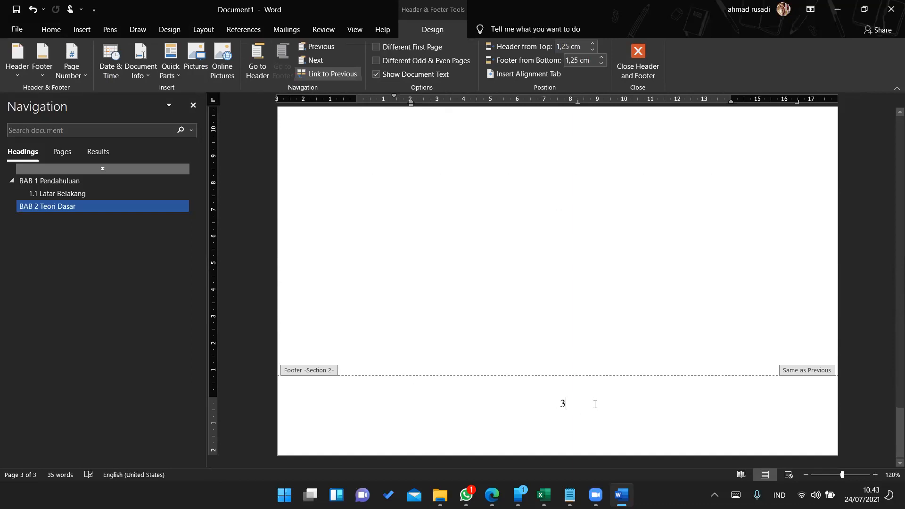
pyautogui.doubleClick(564, 403)
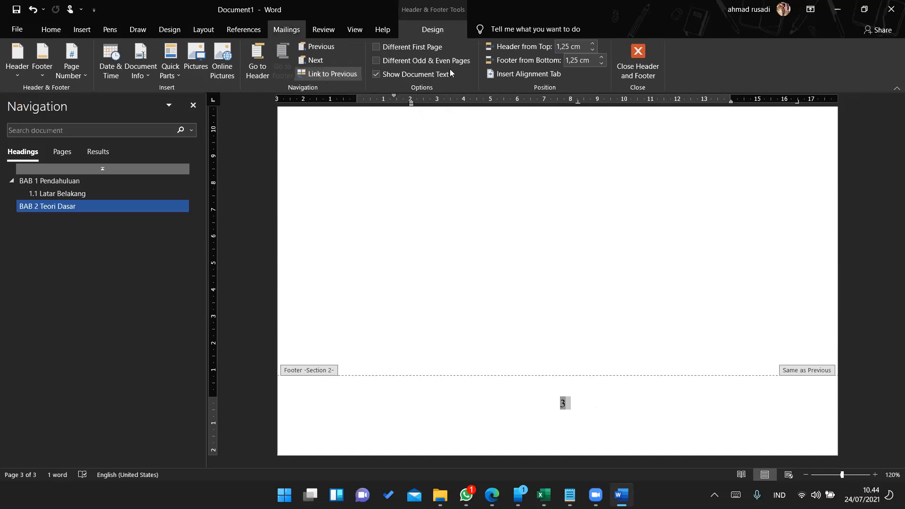
pyautogui.click(341, 77)
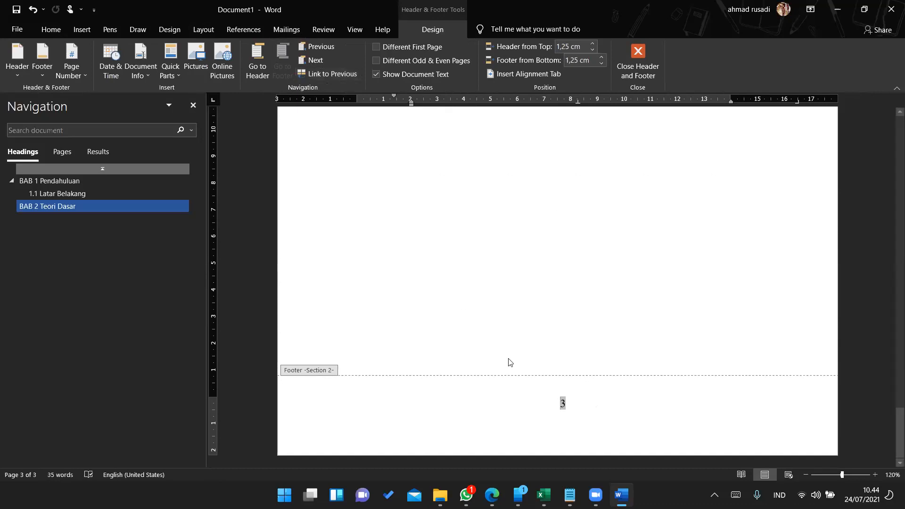
# - Delete the page number from the Section 2 footer and check the page number in the Section 1 footer
pyautogui.click(587, 403)
pyautogui.press('BackSpace')
pyautogui.press('BackSpace')
pyautogui.scroll(15, 588, 407)
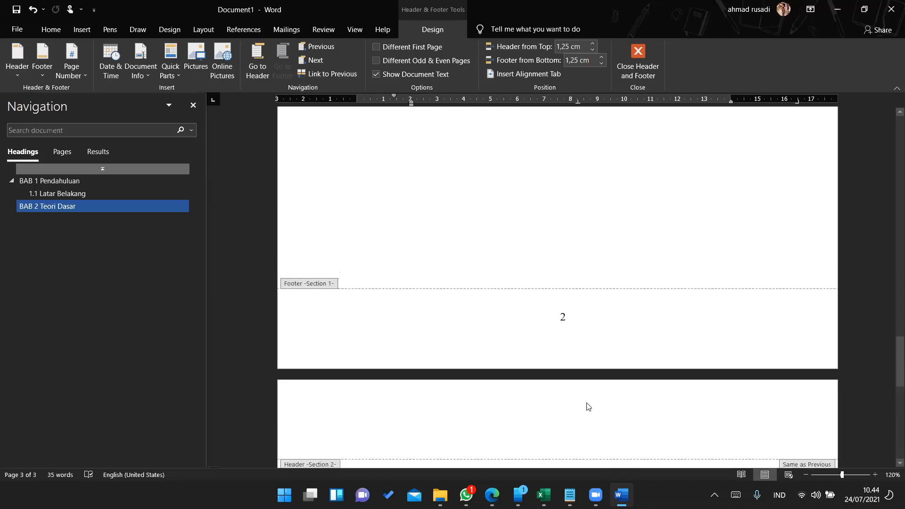
pyautogui.scroll(-3, 564, 450)
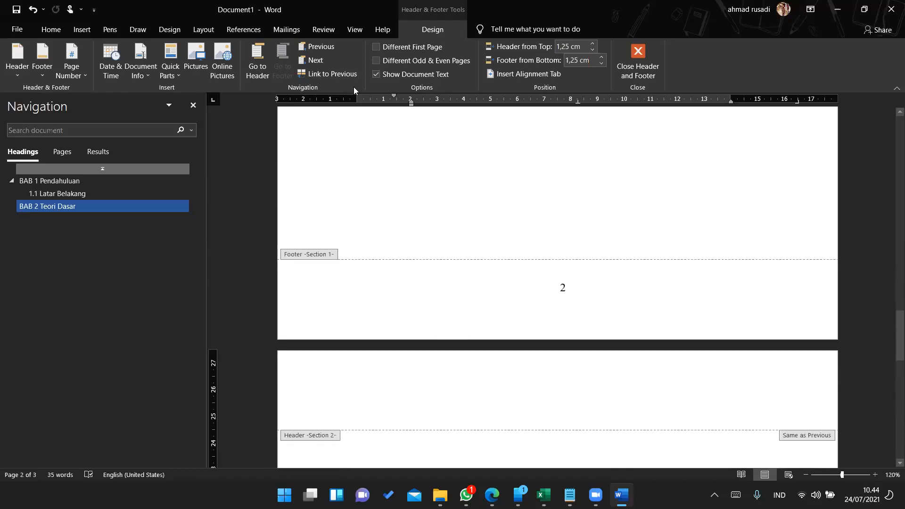
pyautogui.scroll(-2, 539, 293)
pyautogui.scroll(-10, 540, 293)
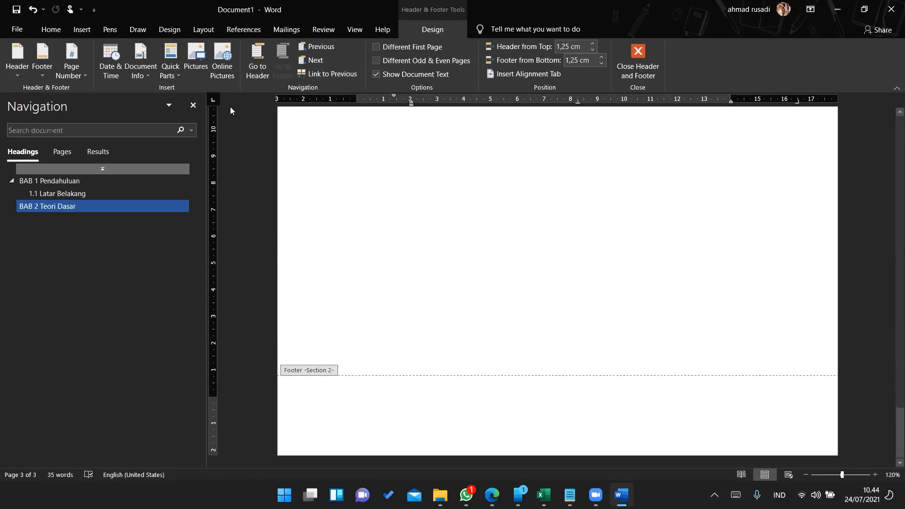
# - Insert a centred page number at the bottom of the Section 2 page using the Plain Number 2 style
pyautogui.click(83, 80)
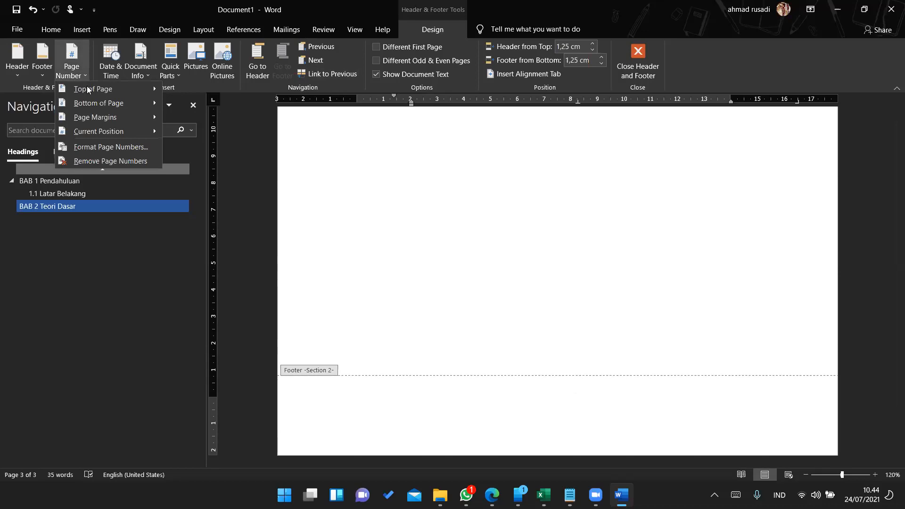
pyautogui.moveTo(92, 103)
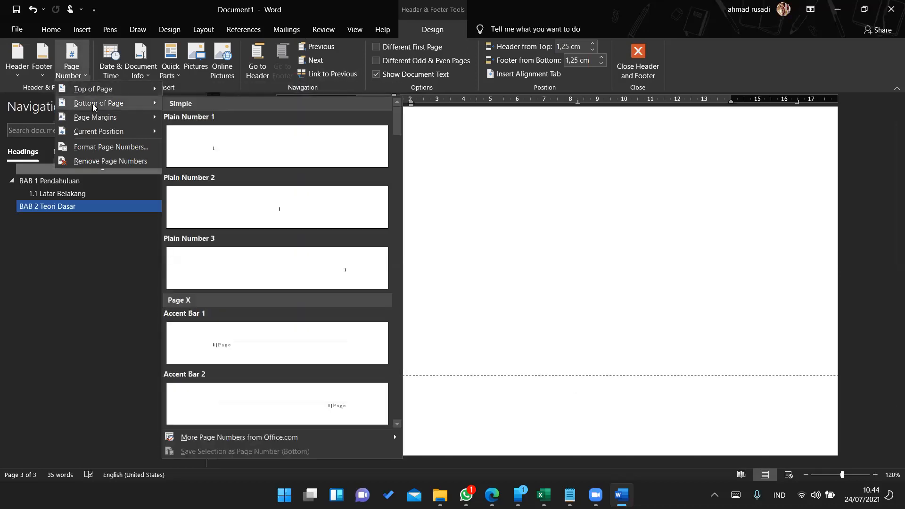
pyautogui.click(277, 211)
# - Format the Section 2 page number as i, ii, iii, … and restart its numbering at i
pyautogui.doubleClick(565, 404)
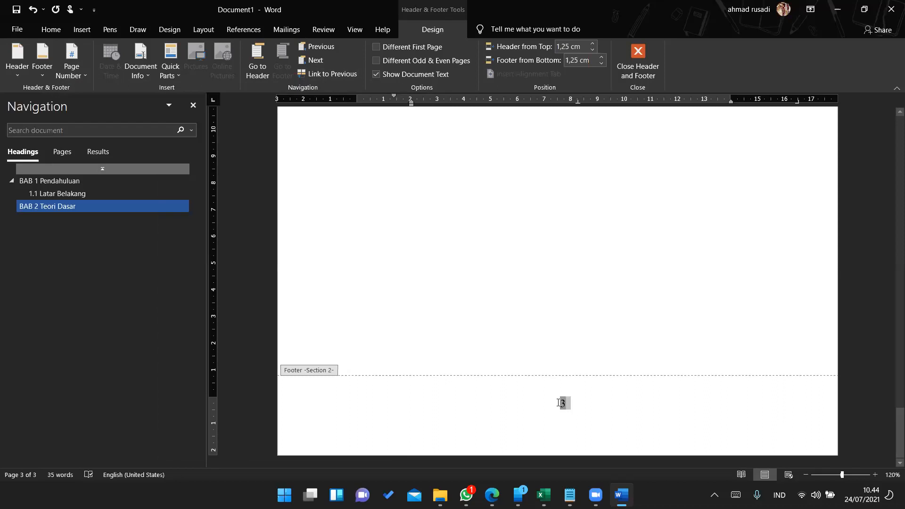
pyautogui.click(74, 74)
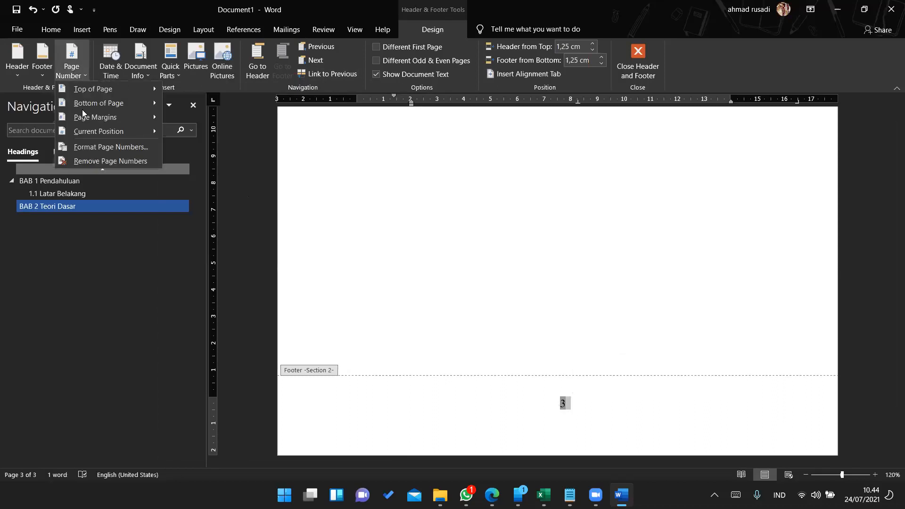
pyautogui.click(93, 147)
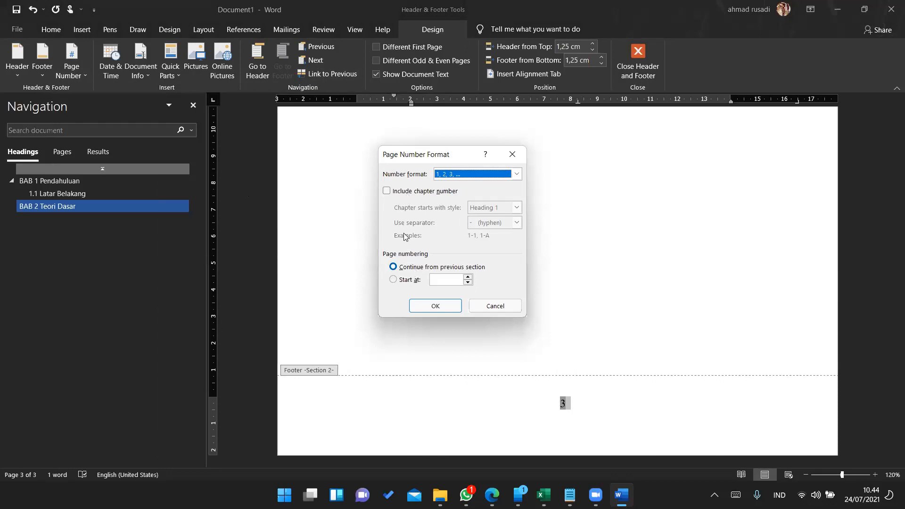
pyautogui.click(400, 281)
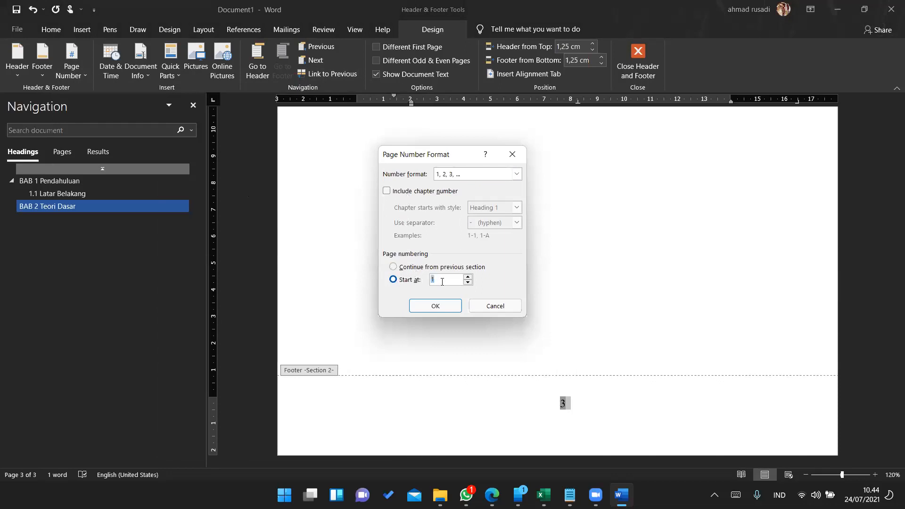
pyautogui.click(476, 177)
pyautogui.click(464, 218)
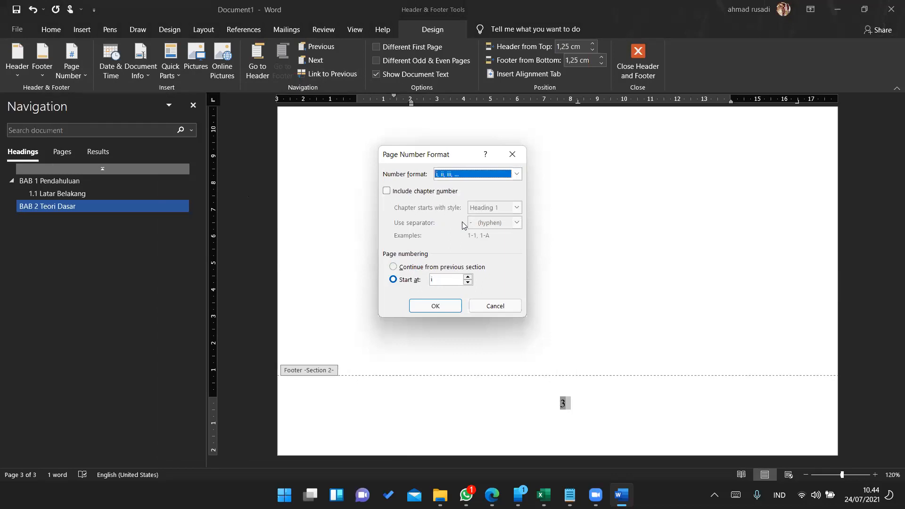
pyautogui.click(448, 305)
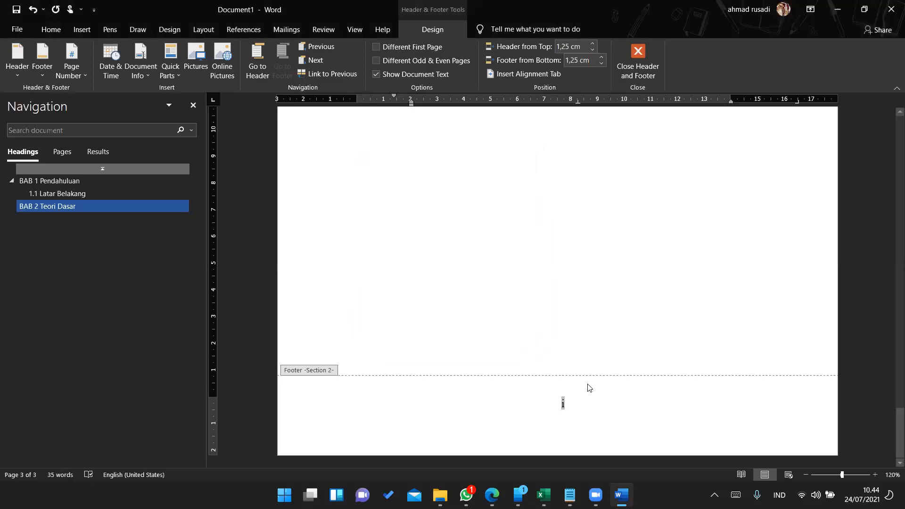
# - Compare the footer page numbers of Section 1 and Section 2, and return to the body text
pyautogui.scroll(12, 589, 388)
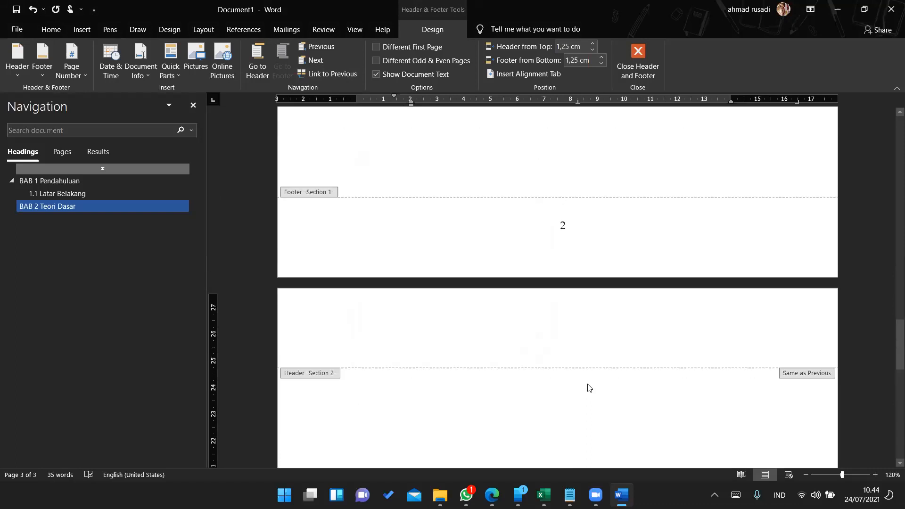
pyautogui.scroll(-12, 562, 392)
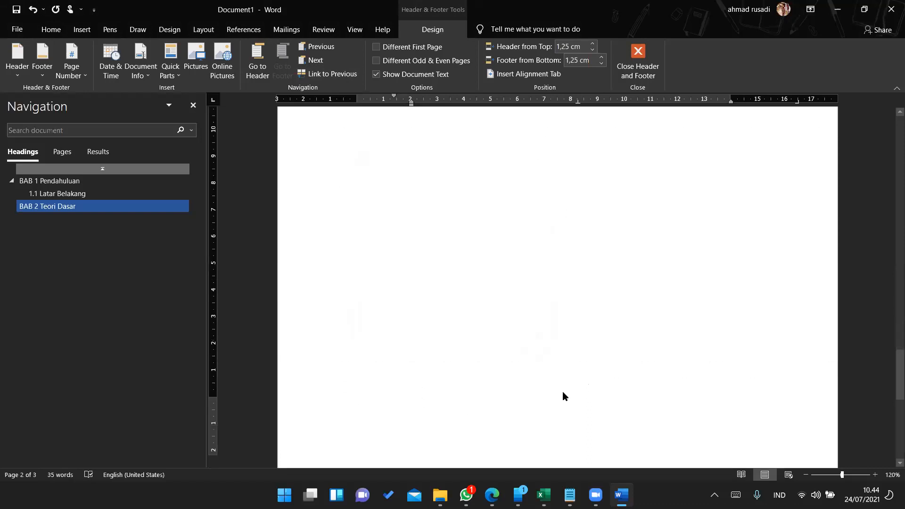
pyautogui.scroll(15, 562, 391)
pyautogui.scroll(-5, 562, 391)
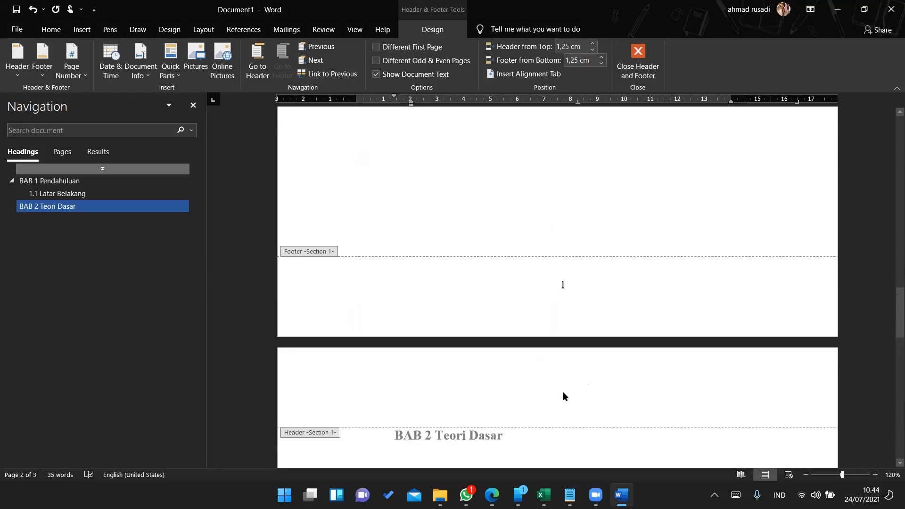
pyautogui.scroll(-7, 565, 394)
pyautogui.scroll(-5, 550, 364)
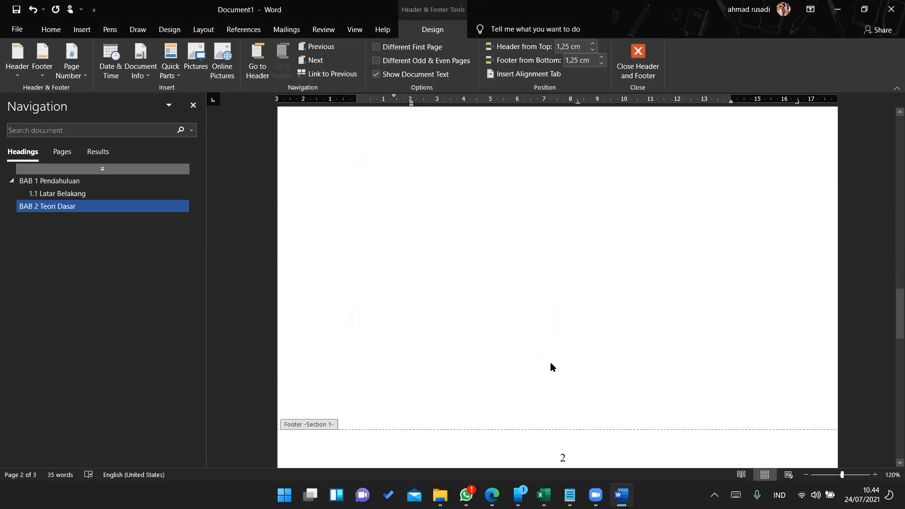
pyautogui.scroll(-10, 502, 247)
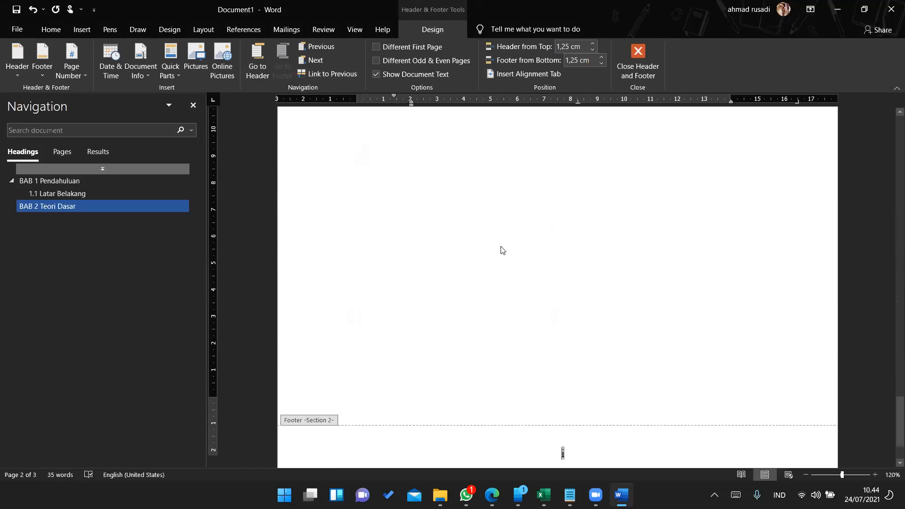
pyautogui.scroll(-3, 502, 246)
pyautogui.doubleClick(502, 246)
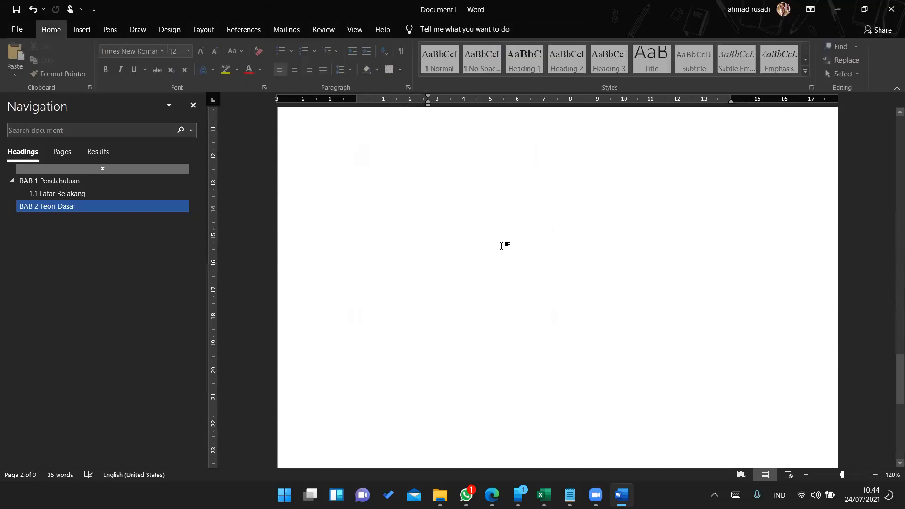
# - Set the page orientation to Landscape for the section after the break, applied to this section only
pyautogui.scroll(3, 502, 246)
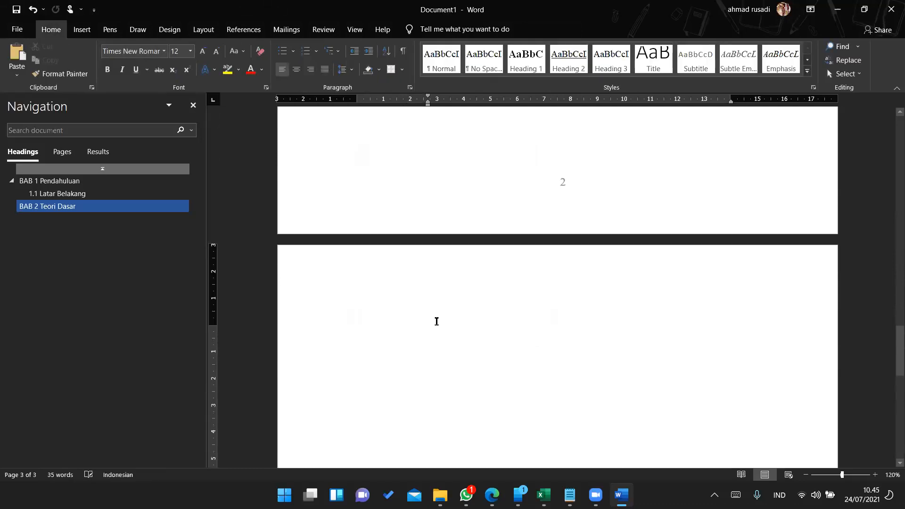
pyautogui.click(170, 30)
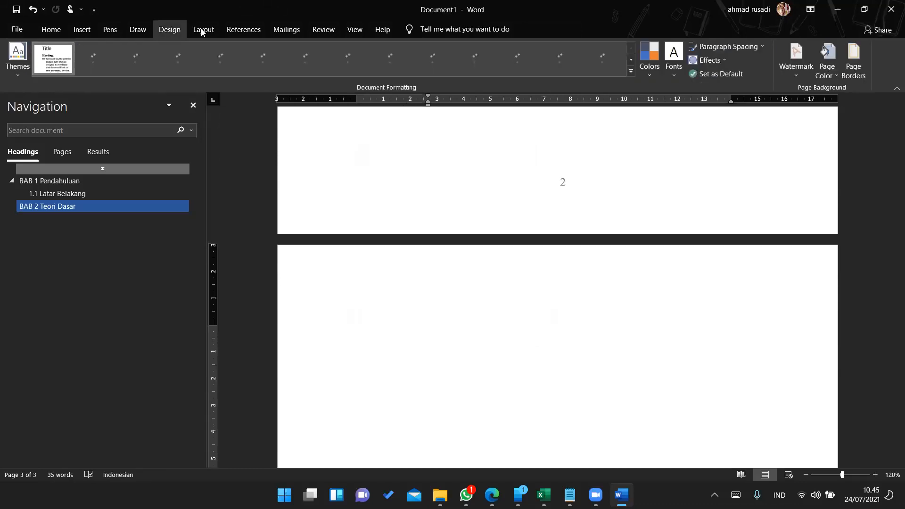
pyautogui.click(204, 29)
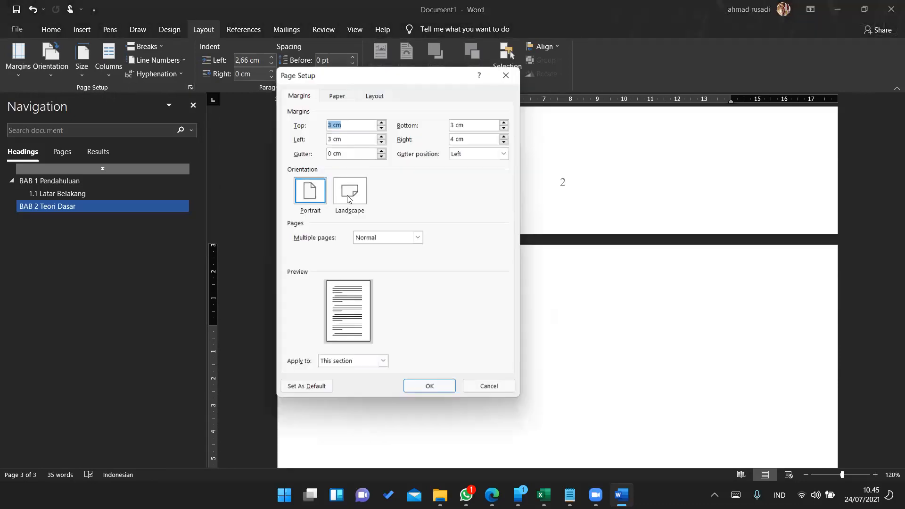
pyautogui.click(349, 190)
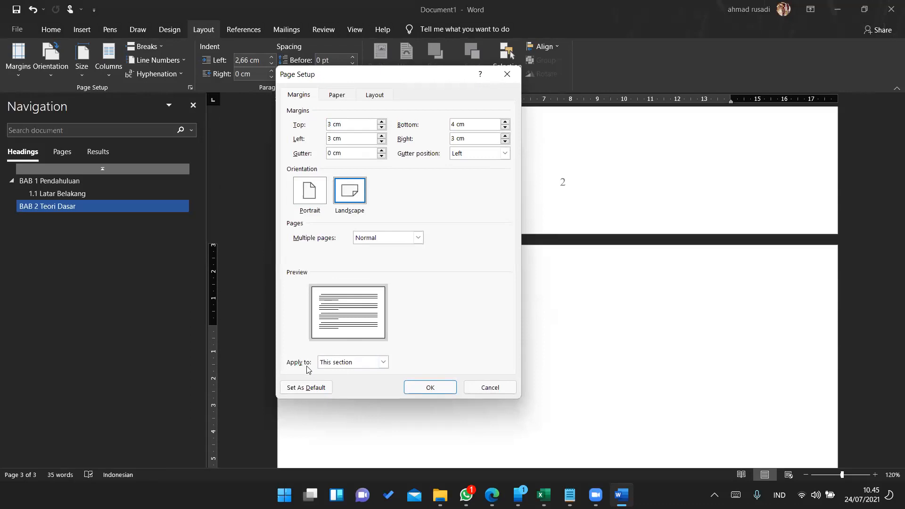
pyautogui.click(425, 392)
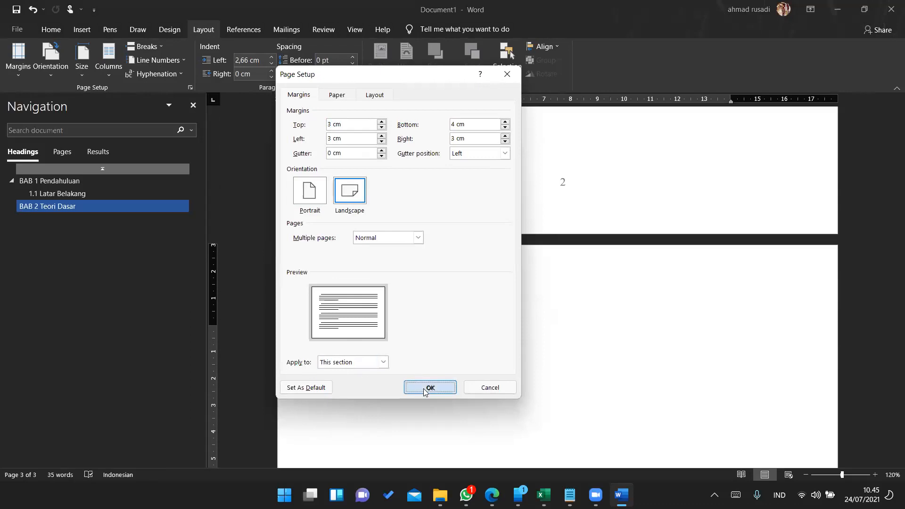
# - Zoom out to 40% and compare the orientation and page numbers of all pages side by side
pyautogui.click(806, 475)
pyautogui.click(806, 475)
pyautogui.click(806, 475)
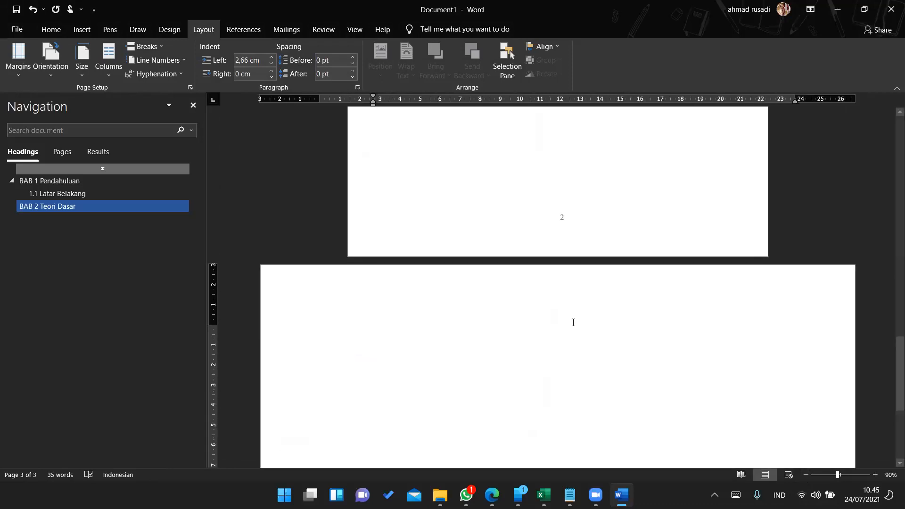
pyautogui.scroll(-3, 572, 323)
pyautogui.scroll(8, 573, 323)
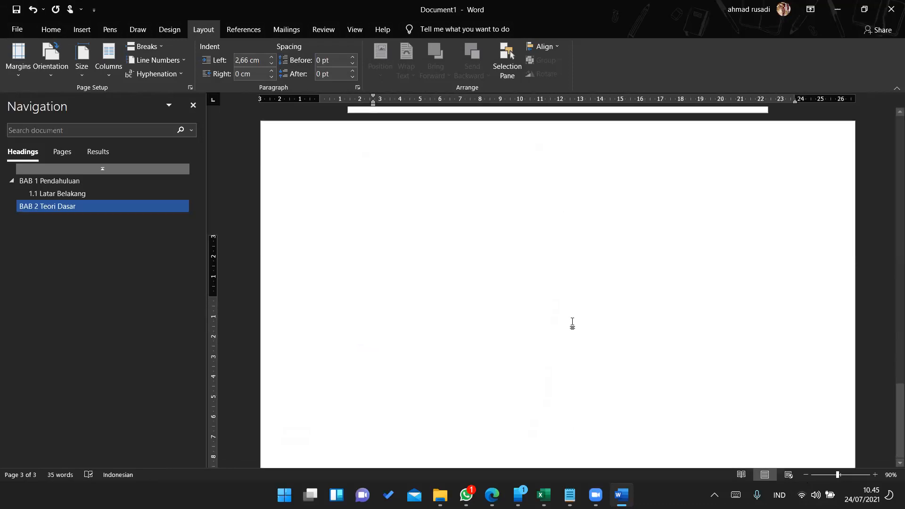
pyautogui.scroll(-3, 572, 323)
pyautogui.scroll(6, 572, 323)
pyautogui.scroll(-5, 572, 323)
pyautogui.scroll(-5, 573, 323)
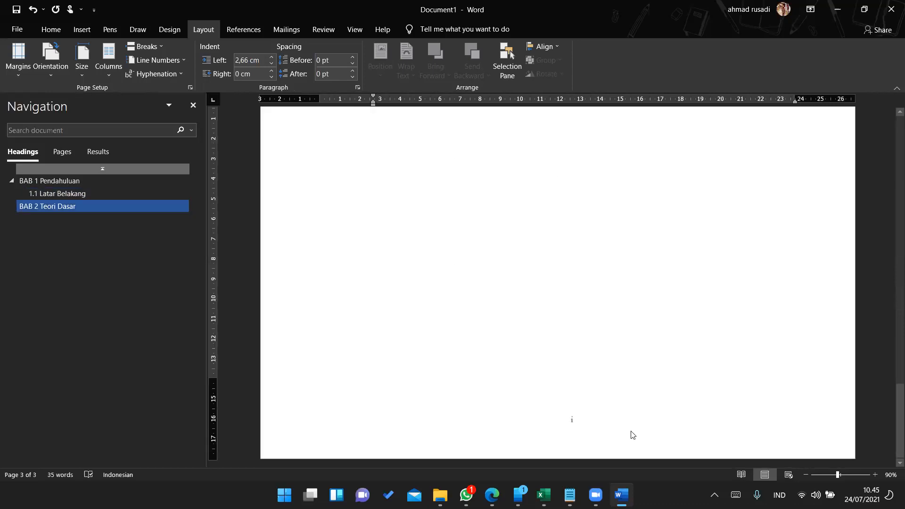
pyautogui.click(806, 475)
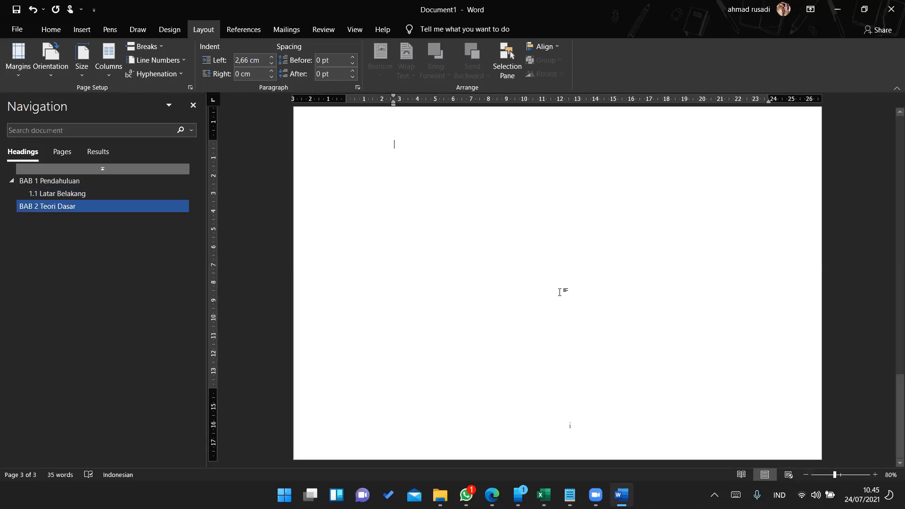
pyautogui.scroll(2, 561, 293)
pyautogui.click(170, 29)
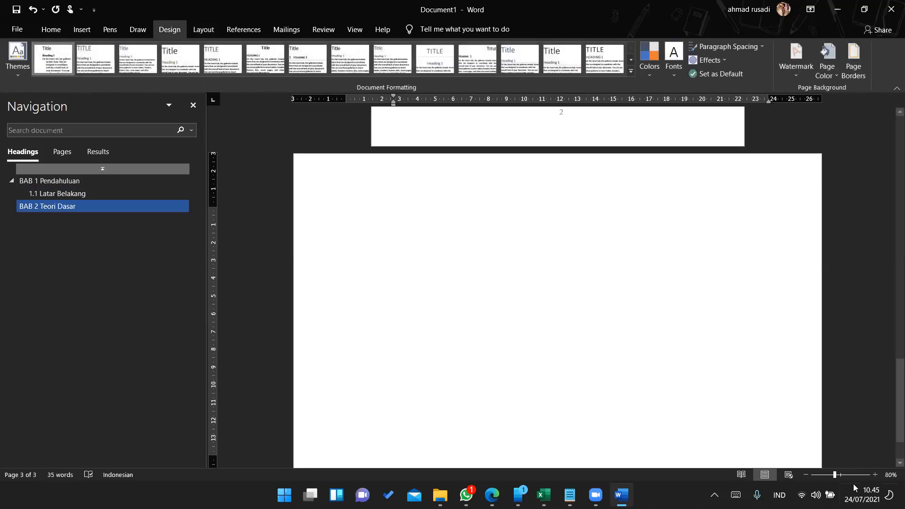
pyautogui.click(806, 475)
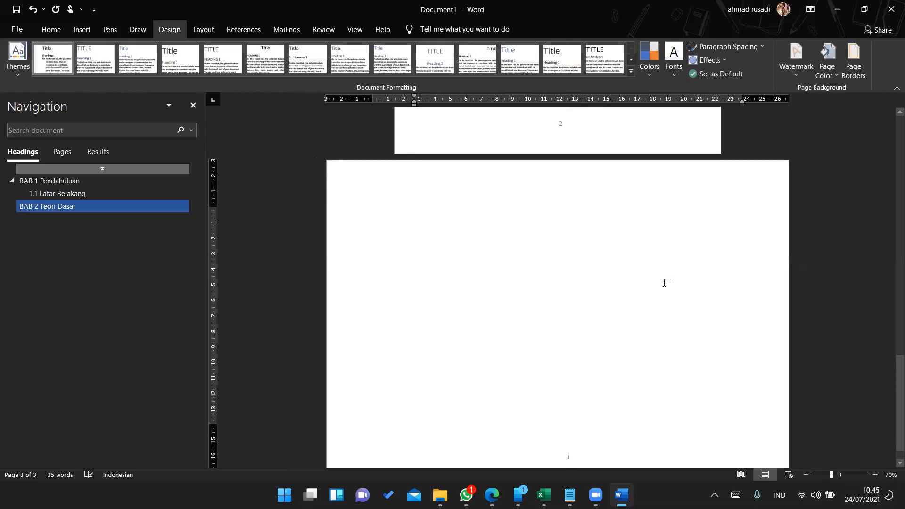
pyautogui.keyDown('ctrl'); pyautogui.scroll(-3, 508, 288); pyautogui.keyUp('ctrl')
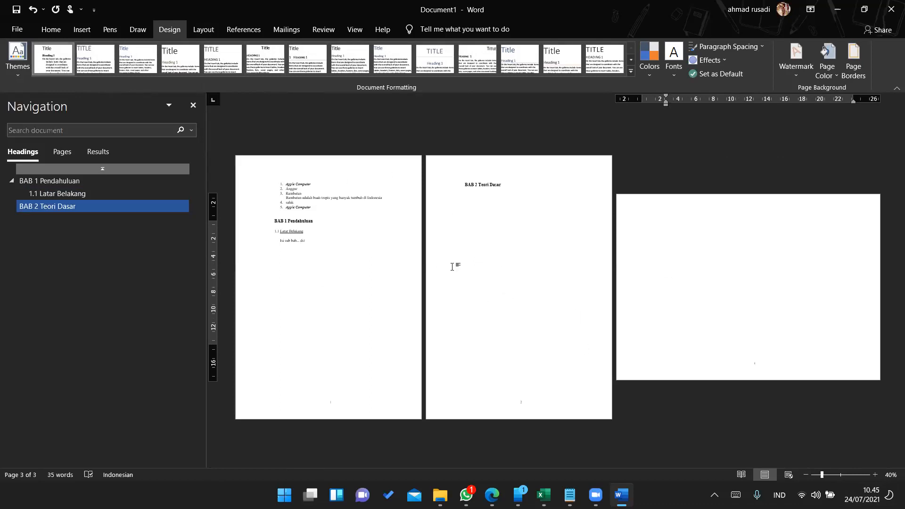
# - Open the footer of the landscape page to check its Section 2 page number, and return to the body text
pyautogui.click(202, 29)
pyautogui.click(154, 48)
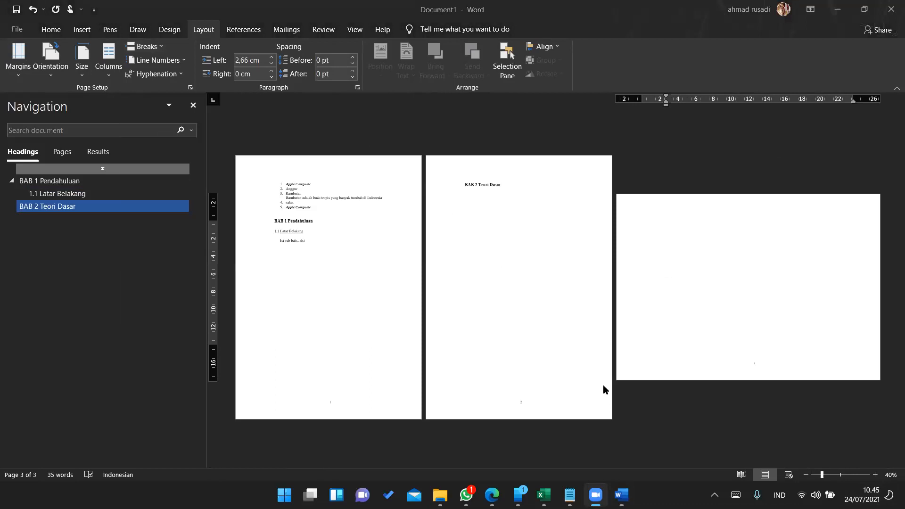
pyautogui.click(754, 370)
pyautogui.doubleClick(754, 370)
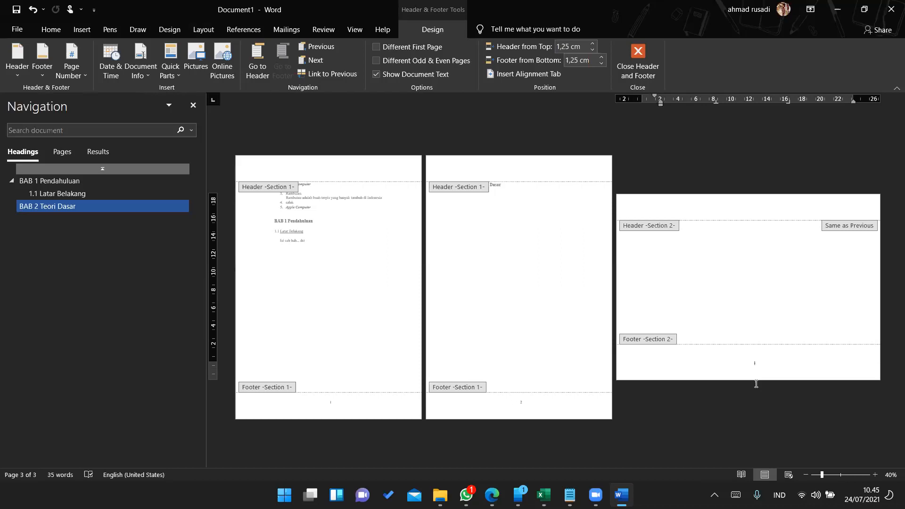
pyautogui.click(638, 61)
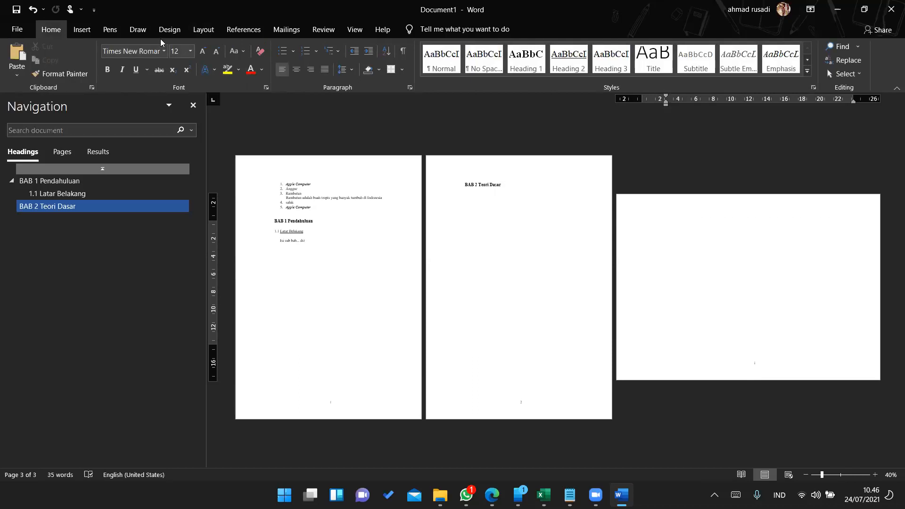
pyautogui.click(82, 29)
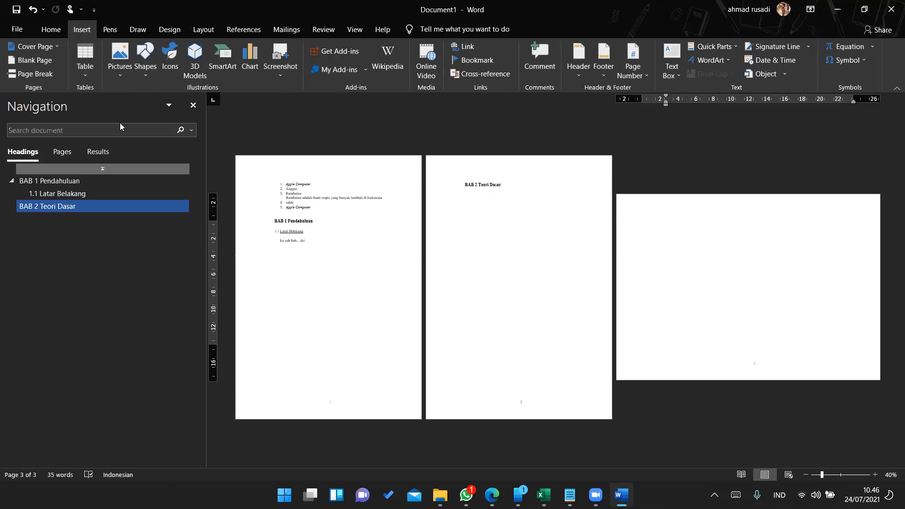
pyautogui.click(62, 31)
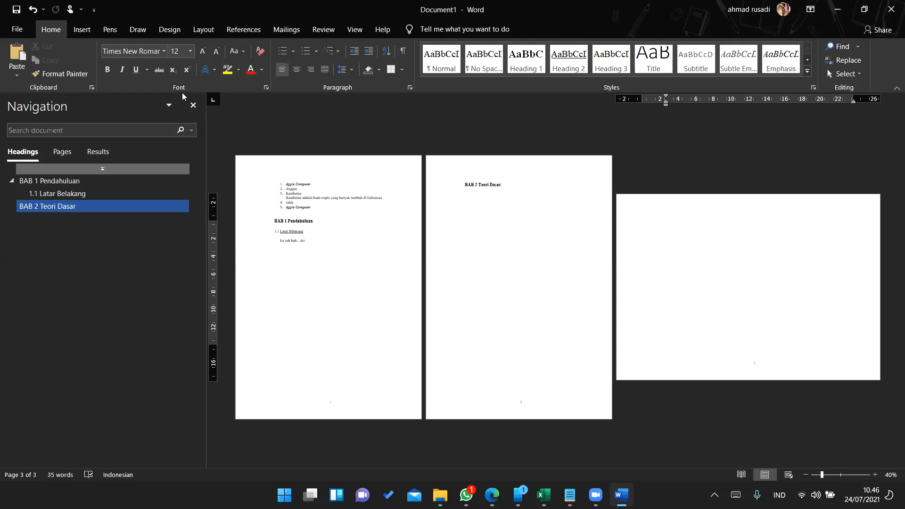
pyautogui.click(84, 30)
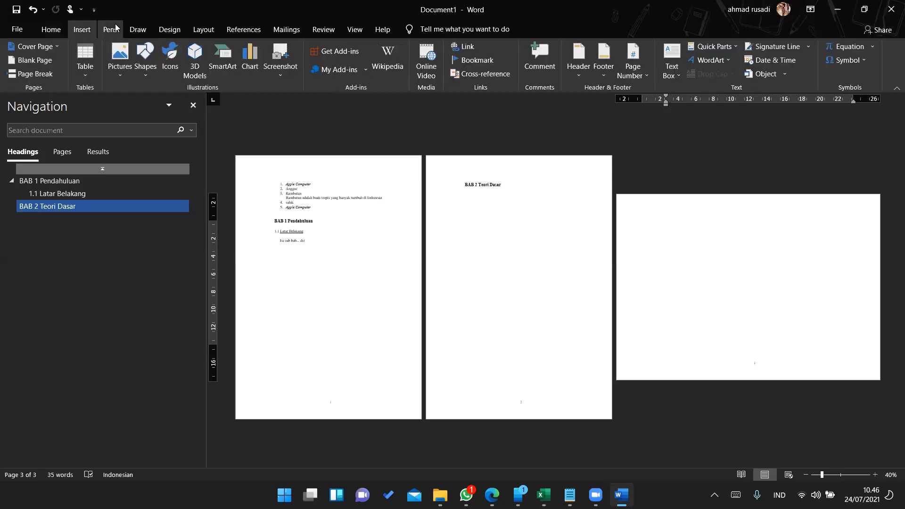
pyautogui.click(113, 30)
pyautogui.click(138, 29)
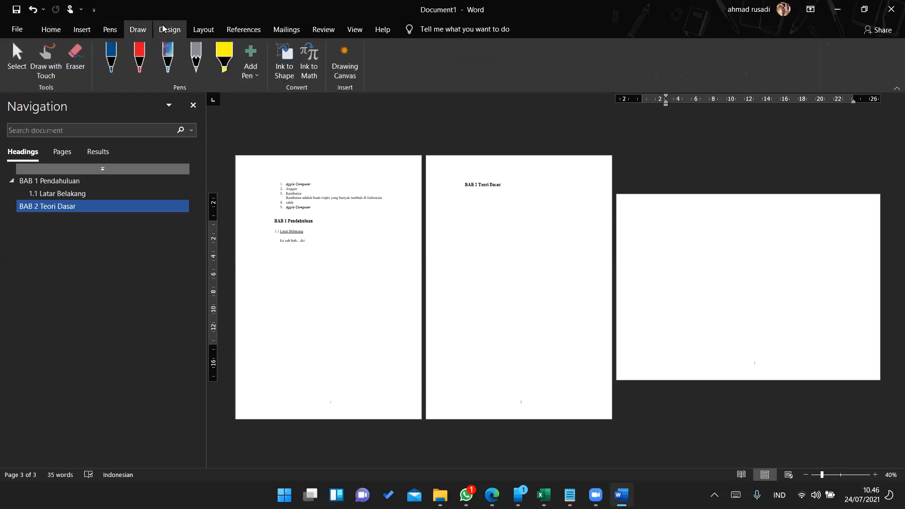
pyautogui.click(166, 30)
pyautogui.click(198, 27)
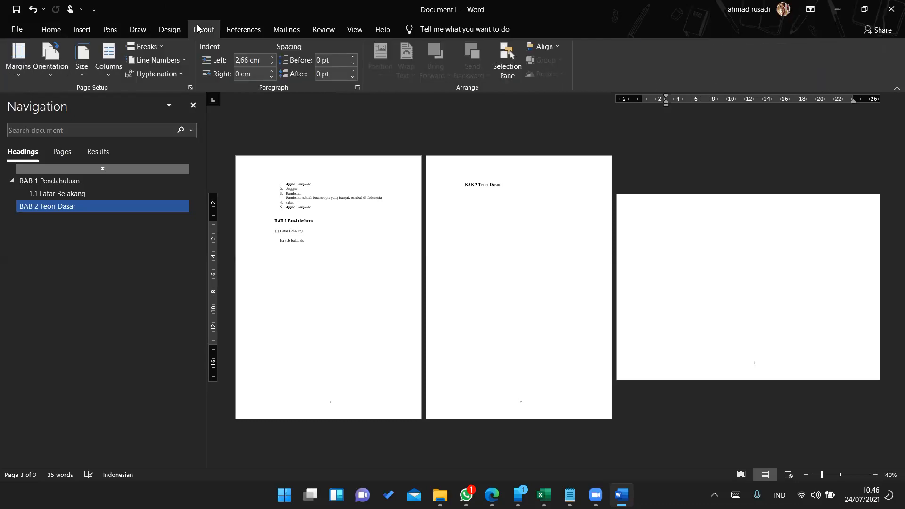
pyautogui.click(82, 30)
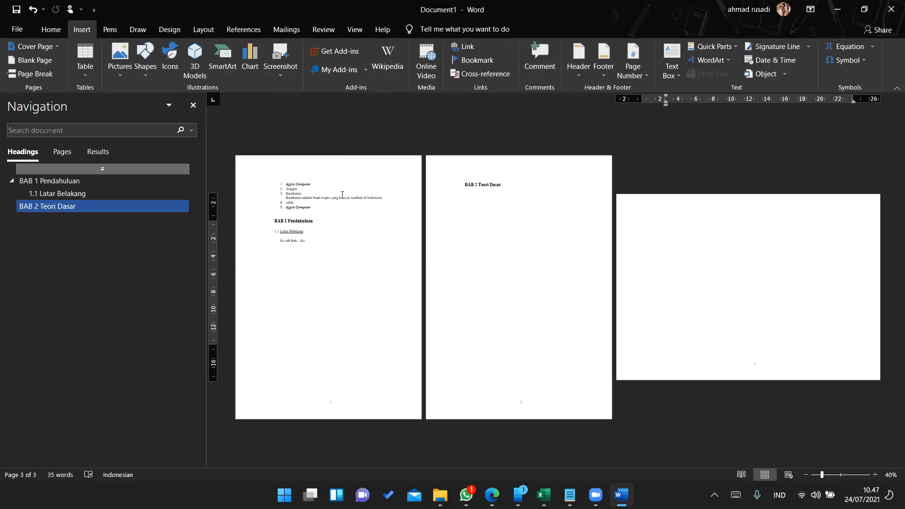
# - Close the Navigation pane and enlarge the document view to 90% at the first two pages
pyautogui.click(194, 105)
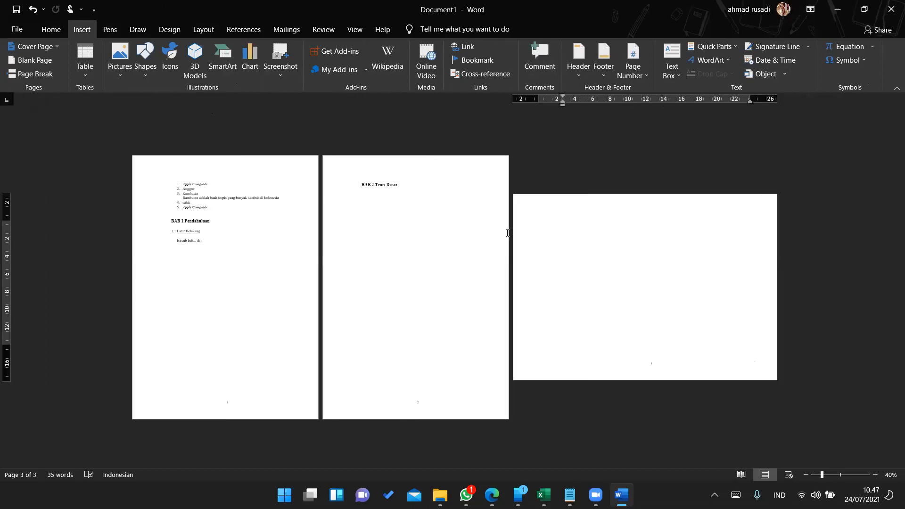
pyautogui.scroll(5, 508, 232)
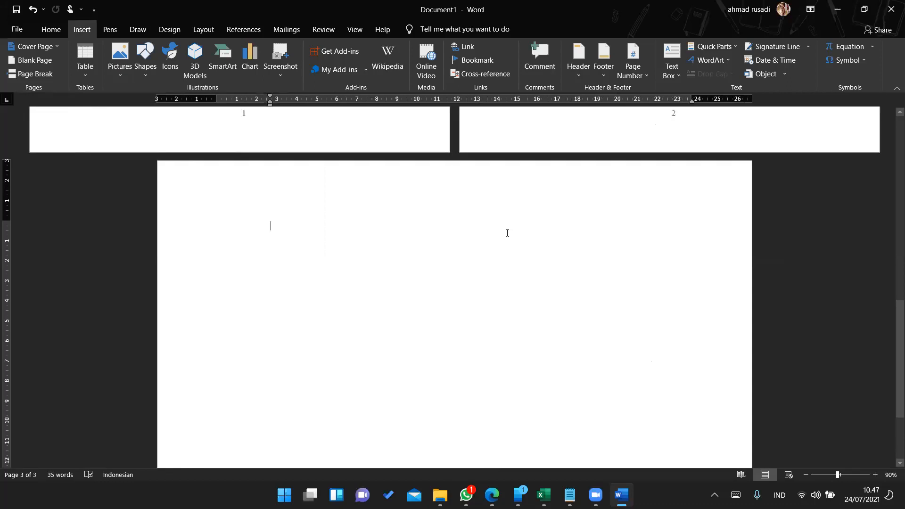
pyautogui.scroll(3, 505, 234)
pyautogui.scroll(6, 504, 236)
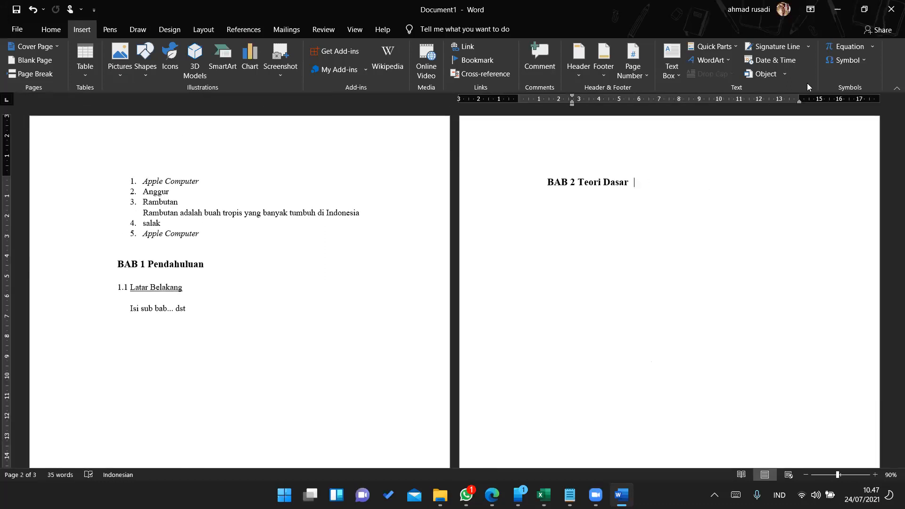
# - Insert an equation with the skewed fraction 1/2 on a new line below the BAB 2 Teori Dasar heading
pyautogui.press('Right')
pyautogui.press('Left')
pyautogui.press('Left')
pyautogui.press('Return')
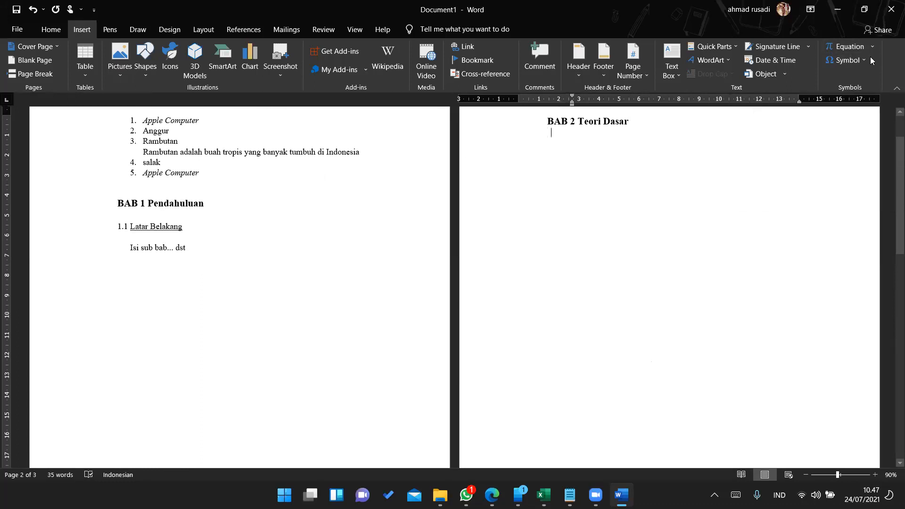
pyautogui.click(863, 47)
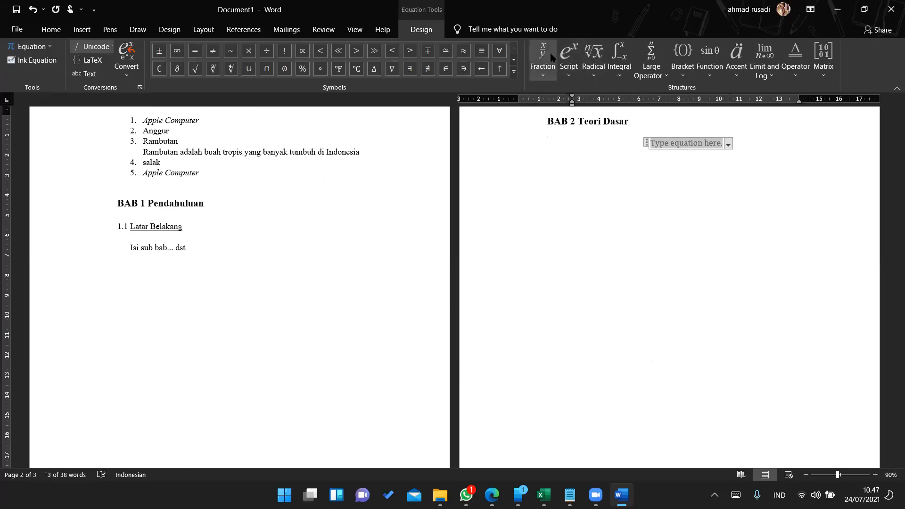
pyautogui.click(549, 68)
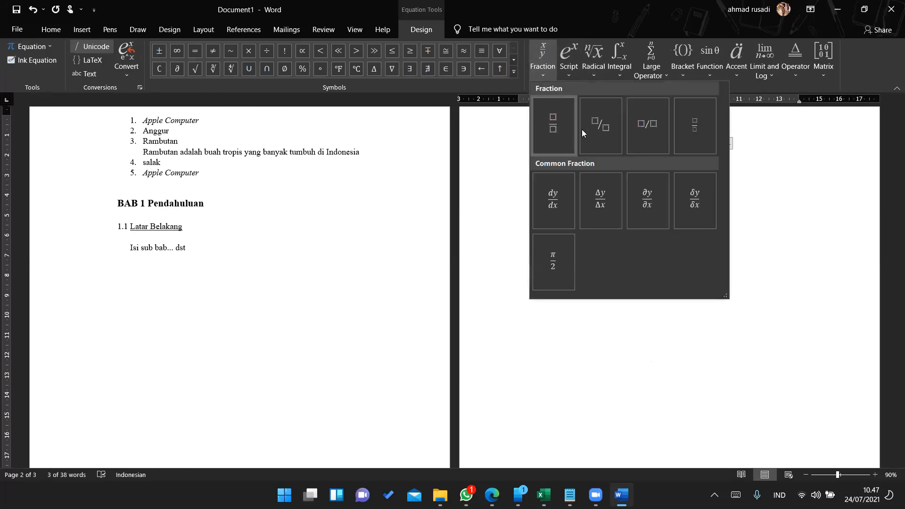
pyautogui.click(605, 141)
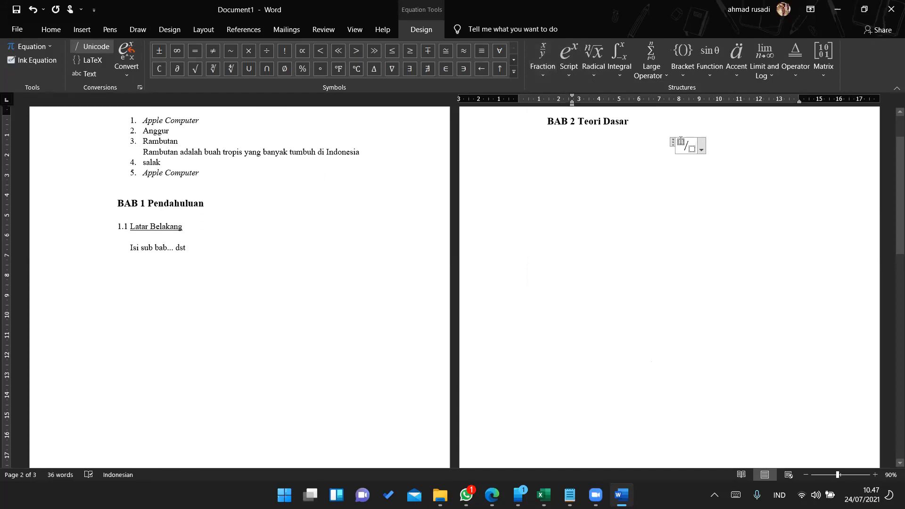
pyautogui.write('1/2')
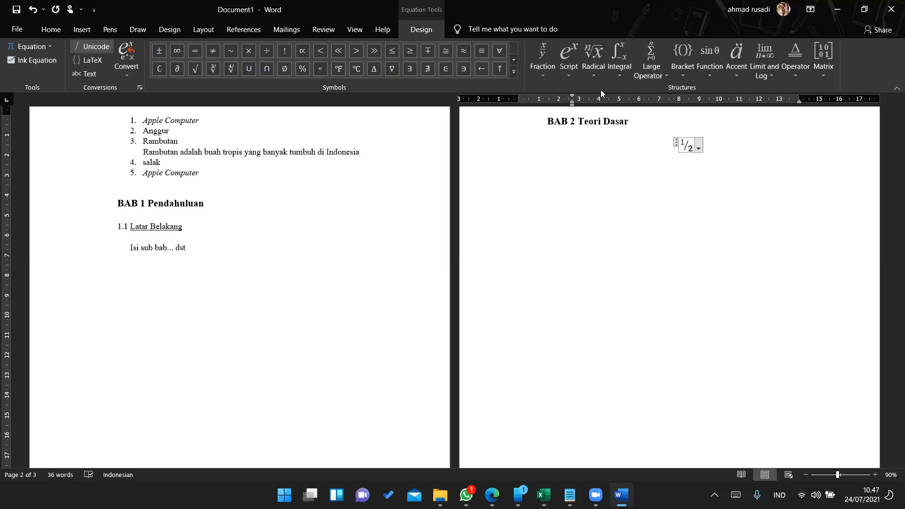
# - Add a simple integral with the expression 5 * x after the fraction, and leave the equation
pyautogui.click(619, 78)
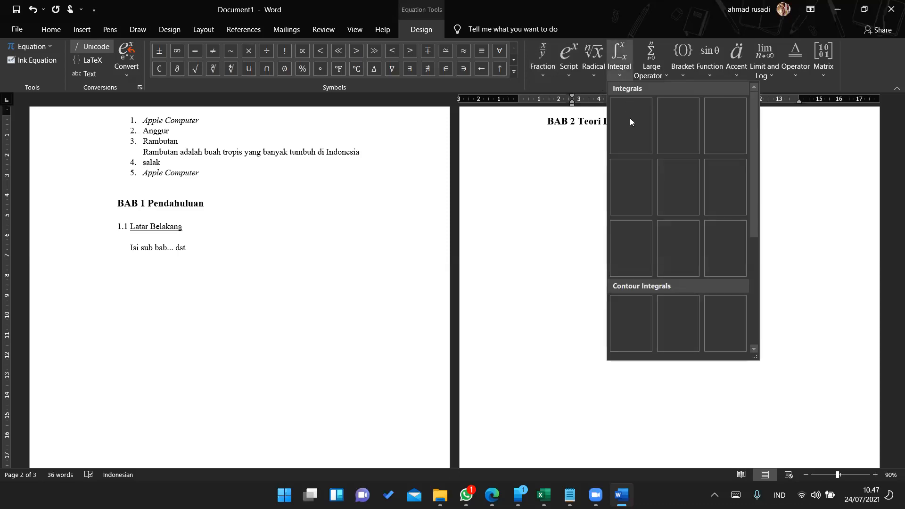
pyautogui.click(633, 140)
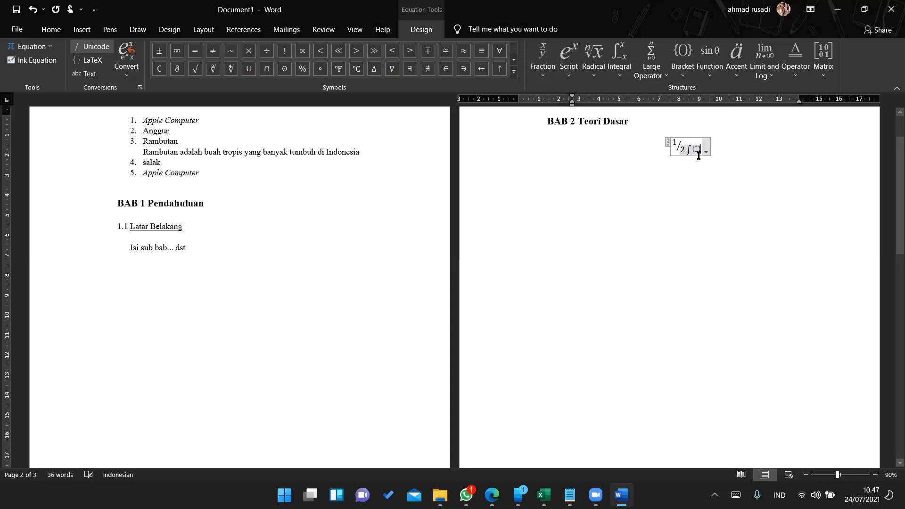
pyautogui.click(697, 149)
pyautogui.write('5')
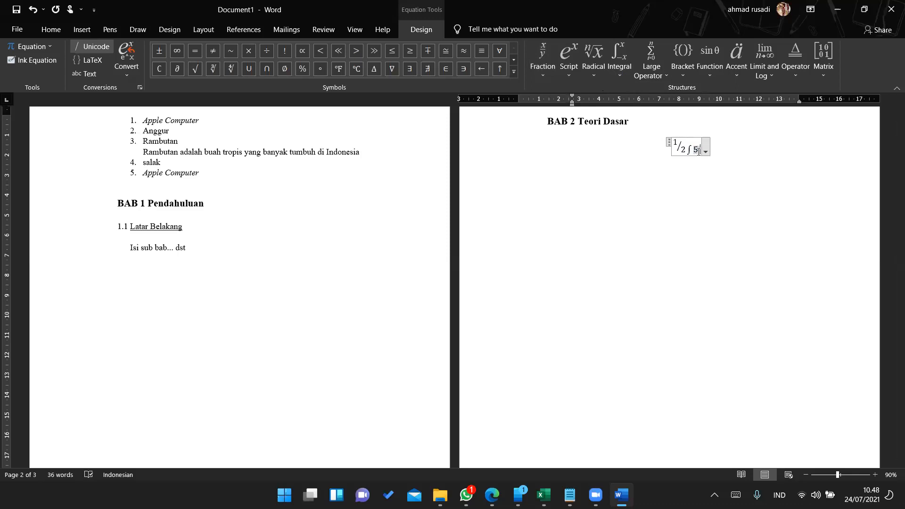
pyautogui.write(' *x')
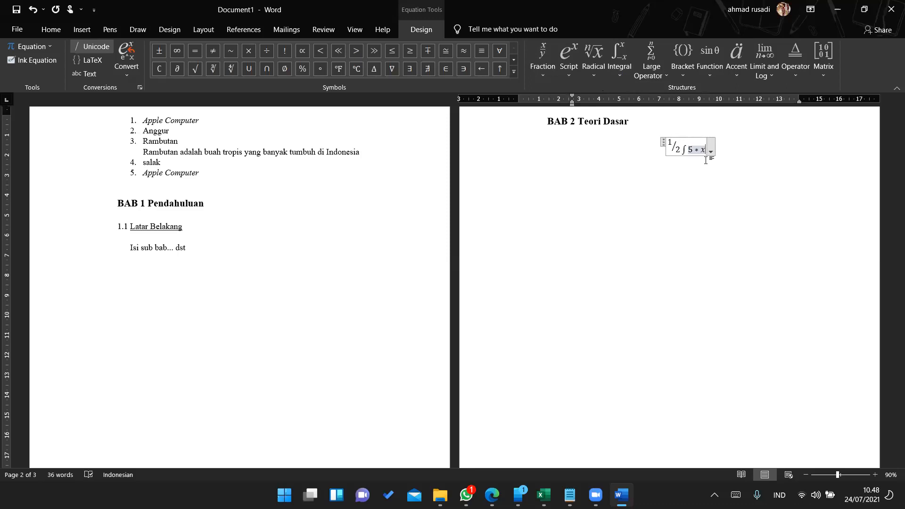
pyautogui.click(737, 179)
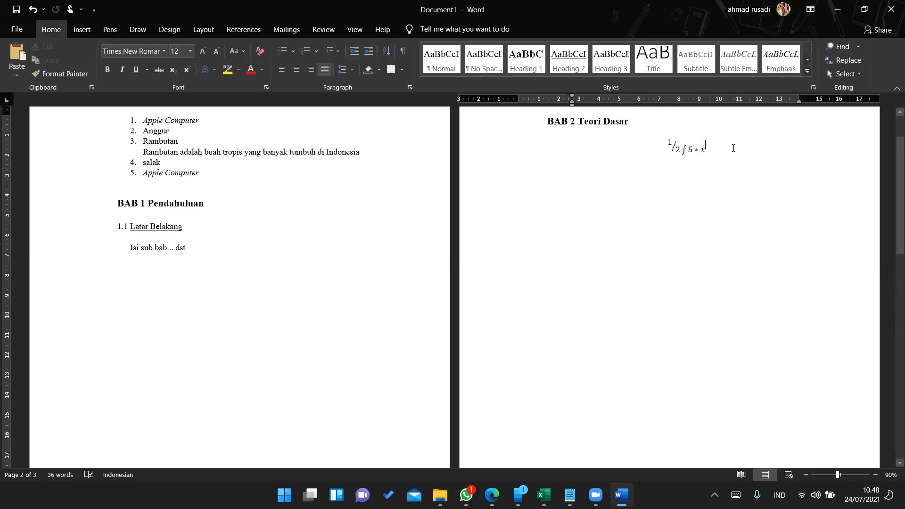
pyautogui.click(703, 150)
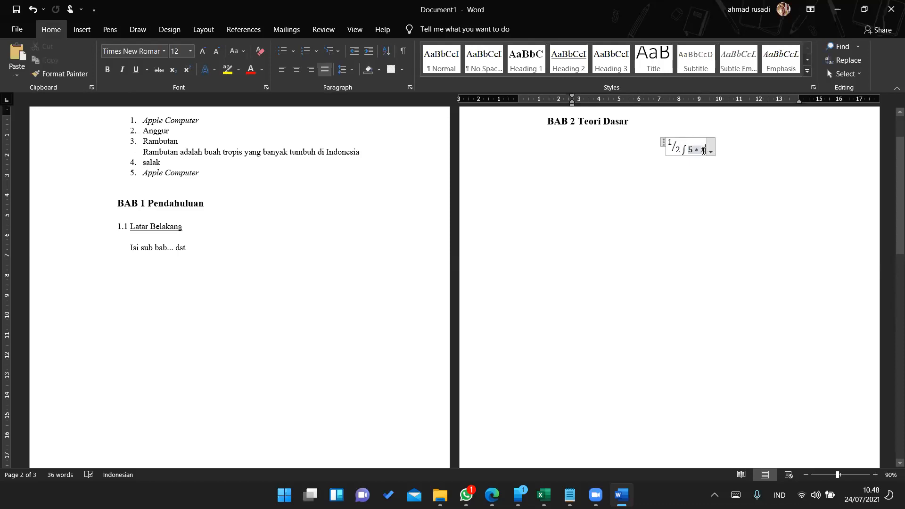
pyautogui.click(731, 150)
pyautogui.click(681, 145)
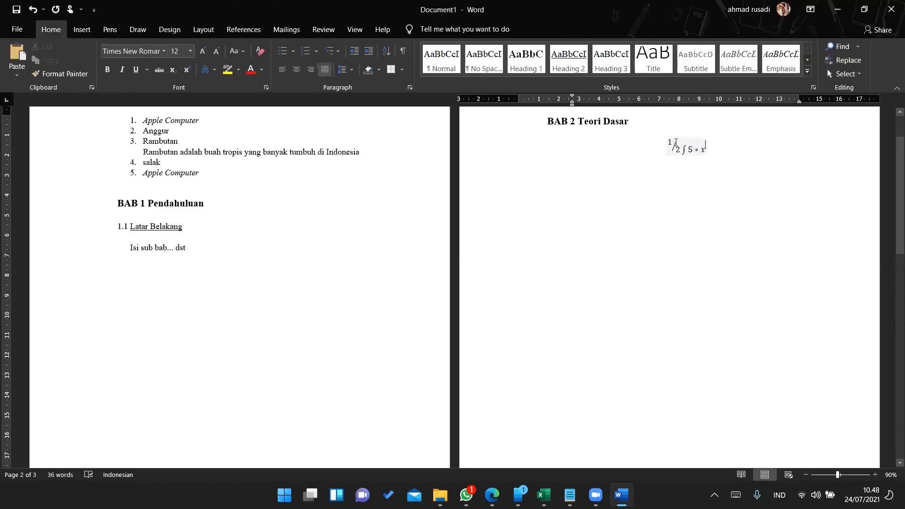
pyautogui.click(676, 142)
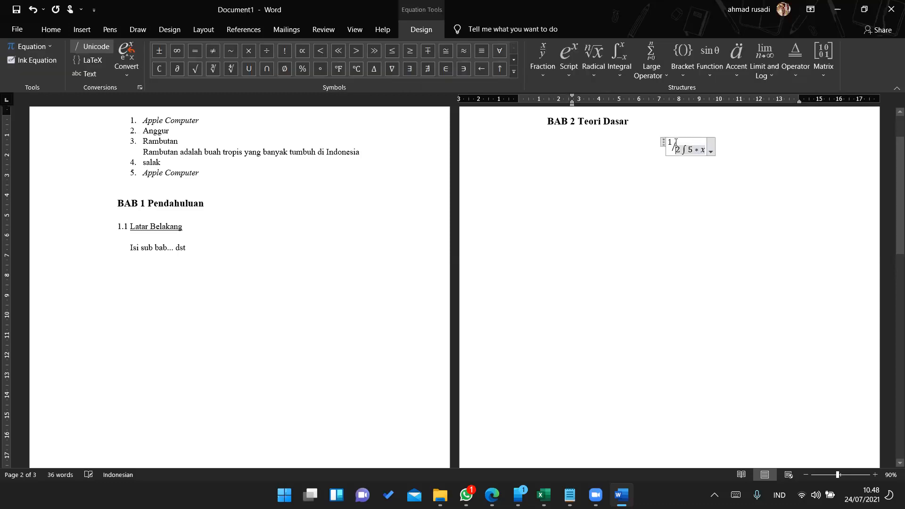
pyautogui.click(732, 161)
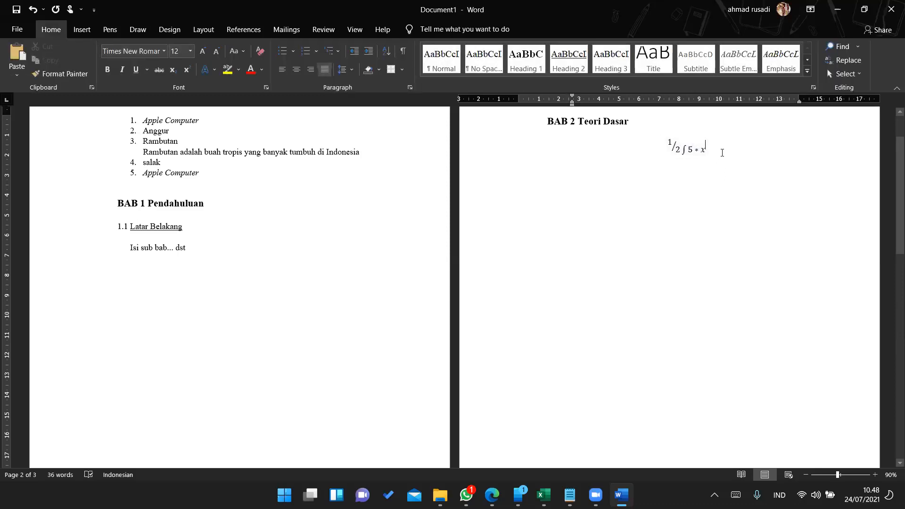
# - Select the whole equation and view the fonts offered for it, leaving its font as is
pyautogui.moveTo(723, 153); pyautogui.dragTo(667, 146)
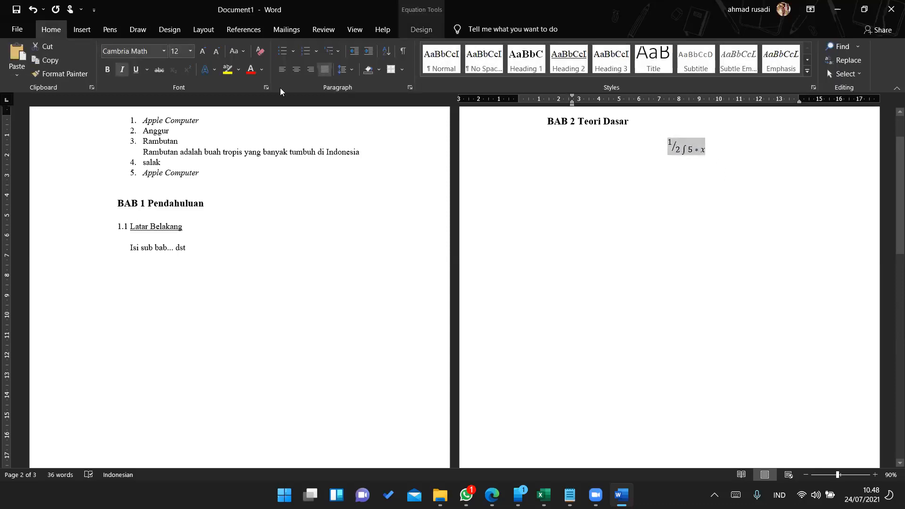
pyautogui.click(164, 51)
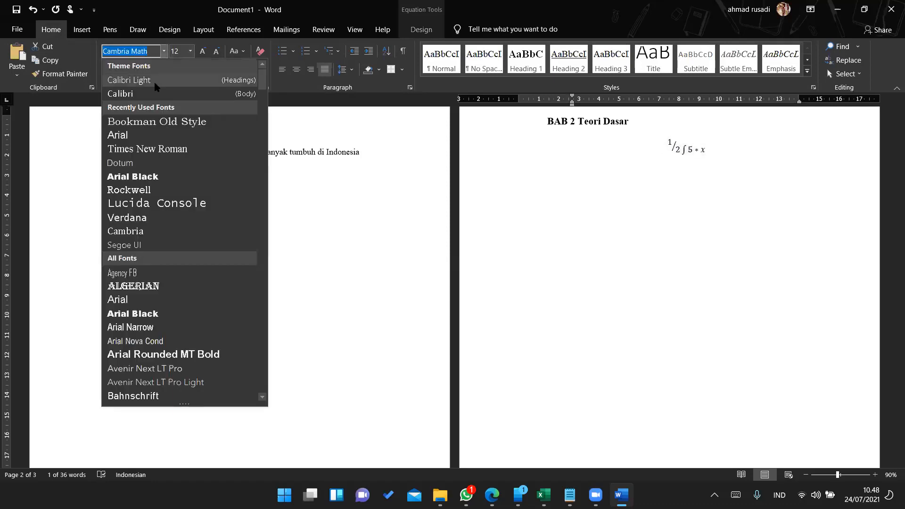
pyautogui.click(589, 123)
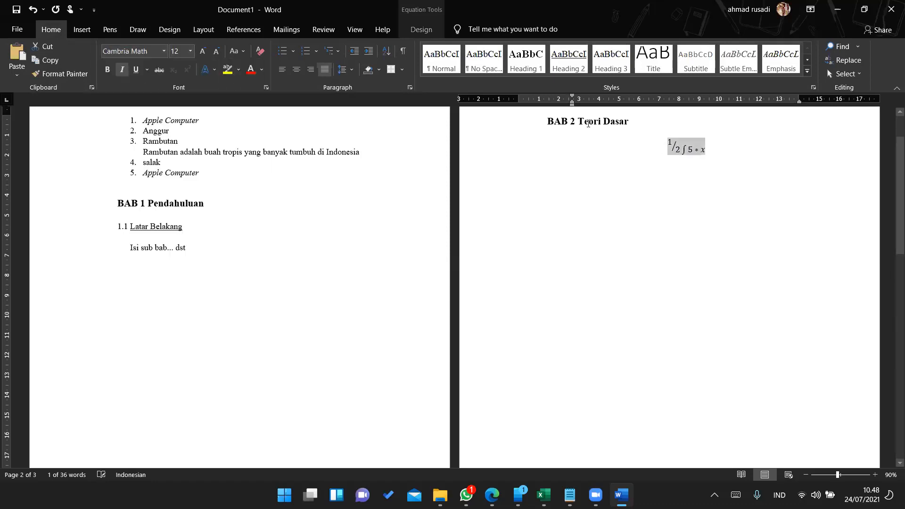
pyautogui.click(679, 202)
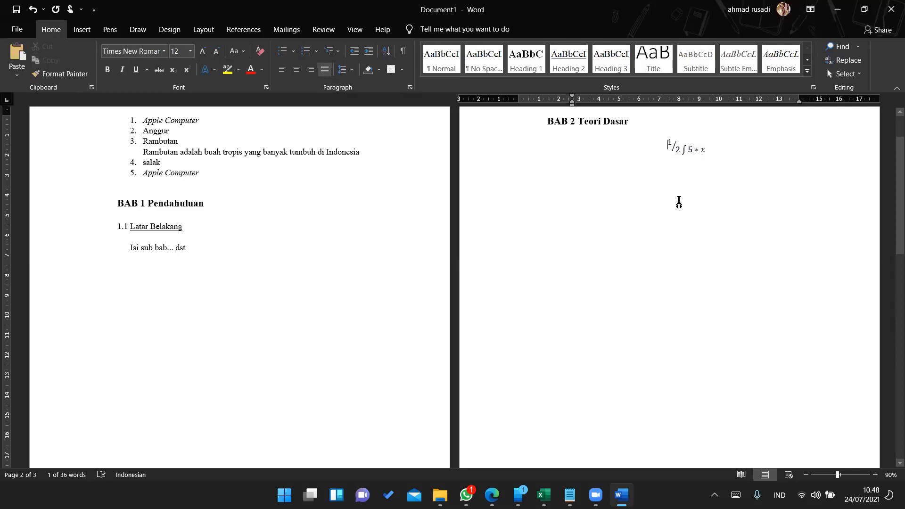
# - Draw a freehand scribble with the blue pen in the blank area below the equation, and undo it
pyautogui.click(89, 33)
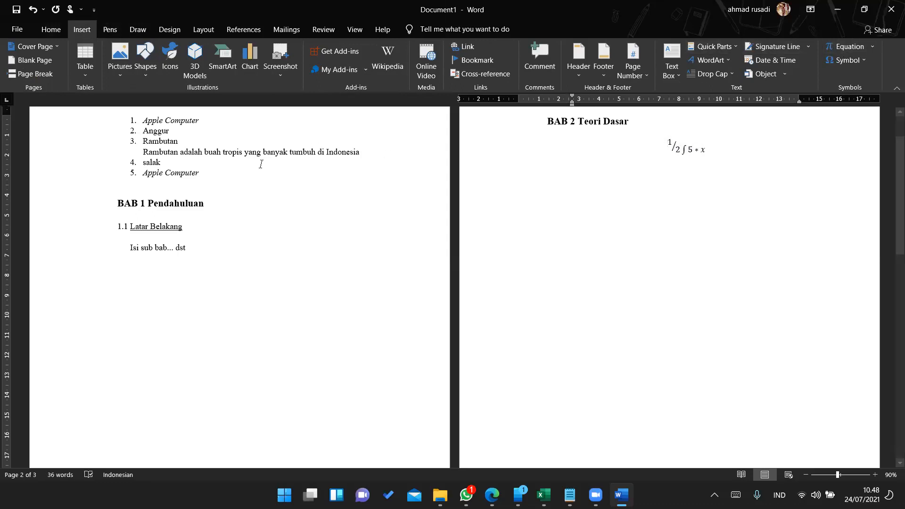
pyautogui.click(140, 32)
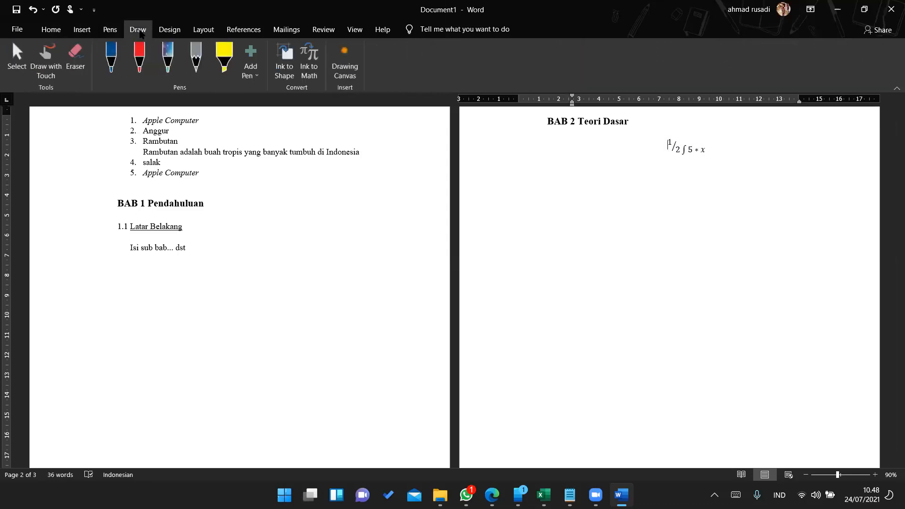
pyautogui.click(113, 62)
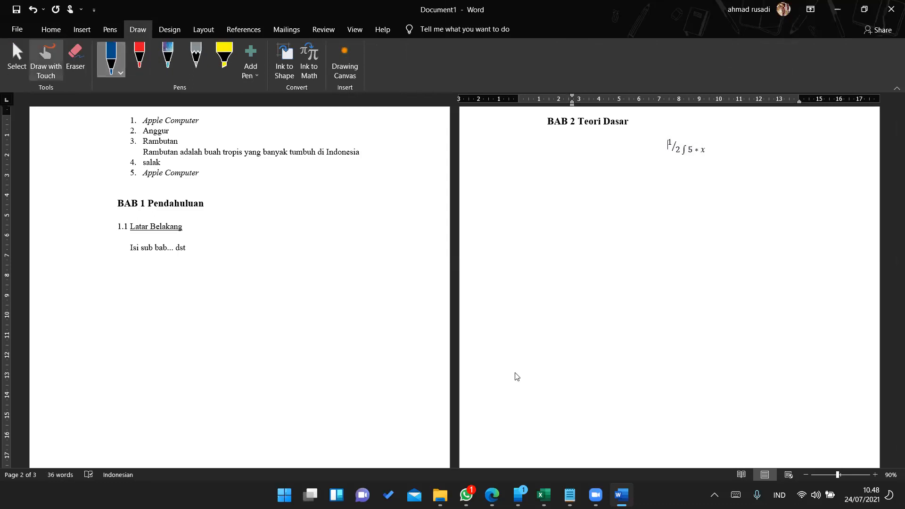
pyautogui.moveTo(560, 283); pyautogui.dragTo(625, 294)
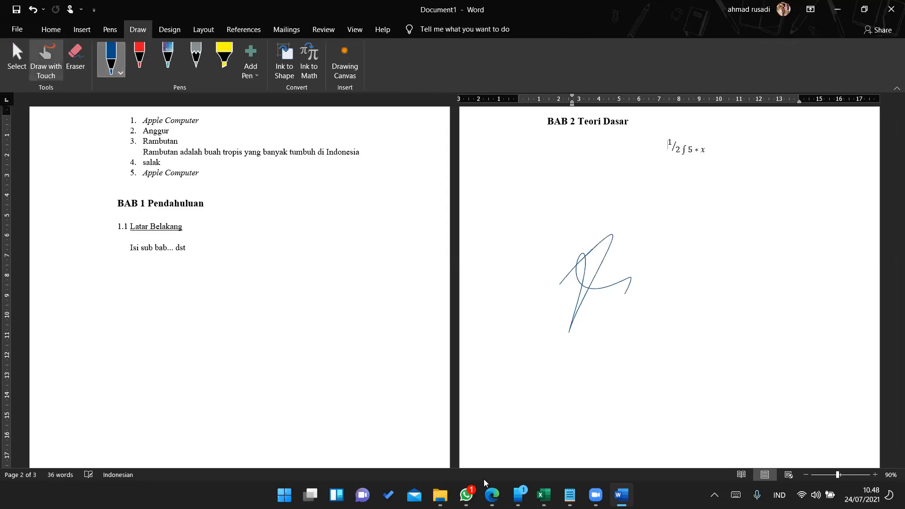
pyautogui.hotkey('ctrl', 'z')
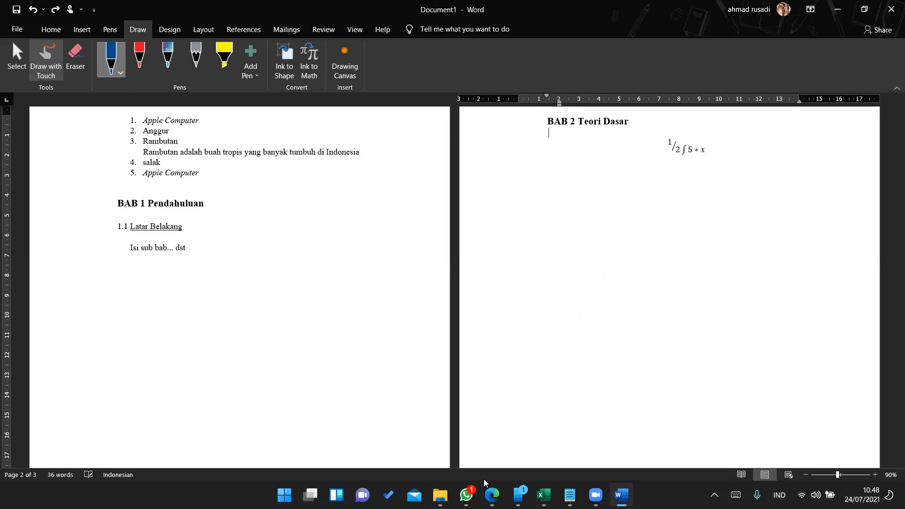
# - Add a thick solid-line page border around the pages, applied to this section only, and view all pages to check it
pyautogui.click(170, 27)
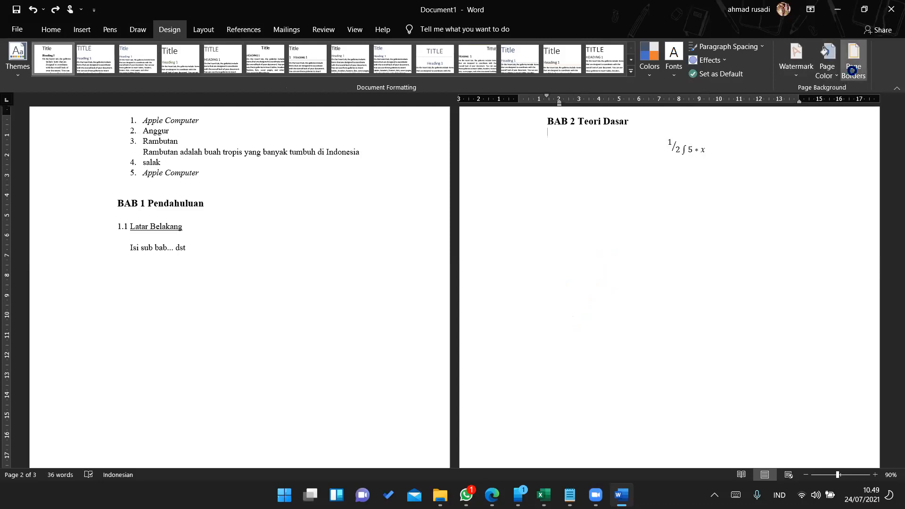
pyautogui.click(854, 63)
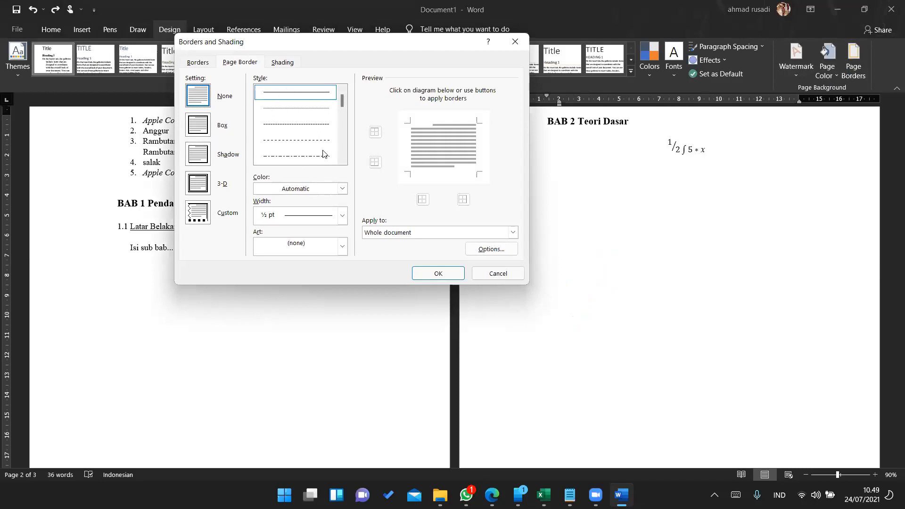
pyautogui.click(322, 130)
pyautogui.scroll(-1, 322, 130)
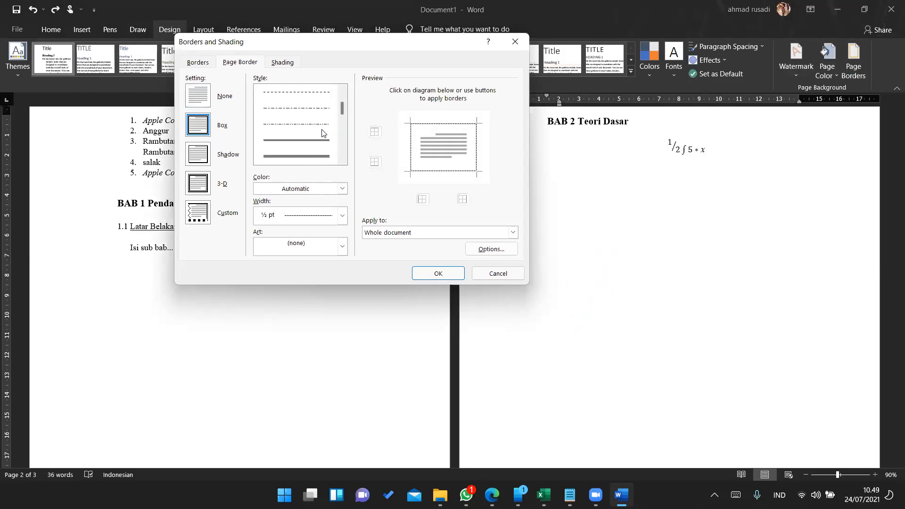
pyautogui.click(306, 142)
pyautogui.scroll(1, 306, 143)
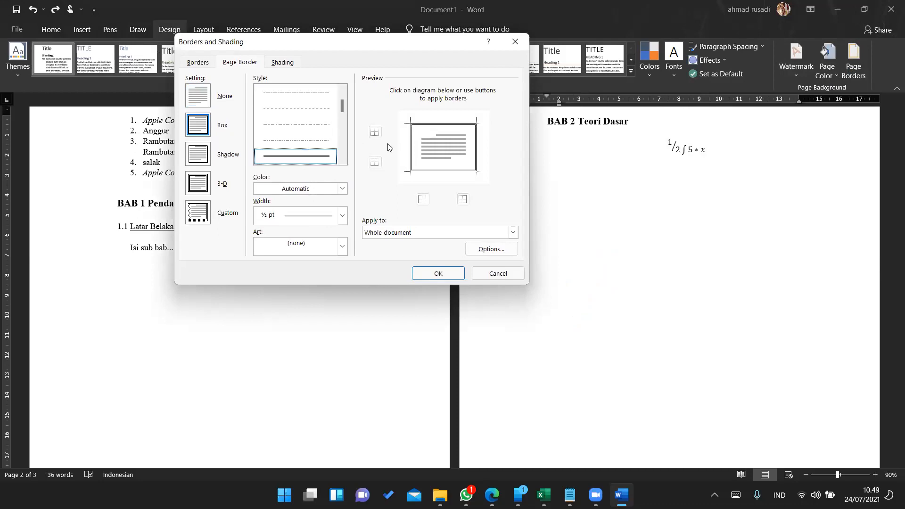
pyautogui.click(413, 150)
pyautogui.click(387, 234)
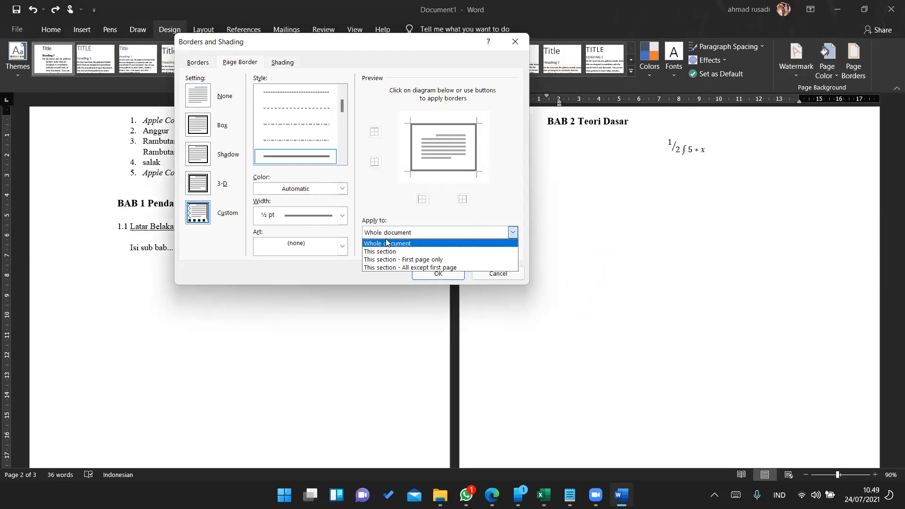
pyautogui.click(380, 252)
pyautogui.click(439, 274)
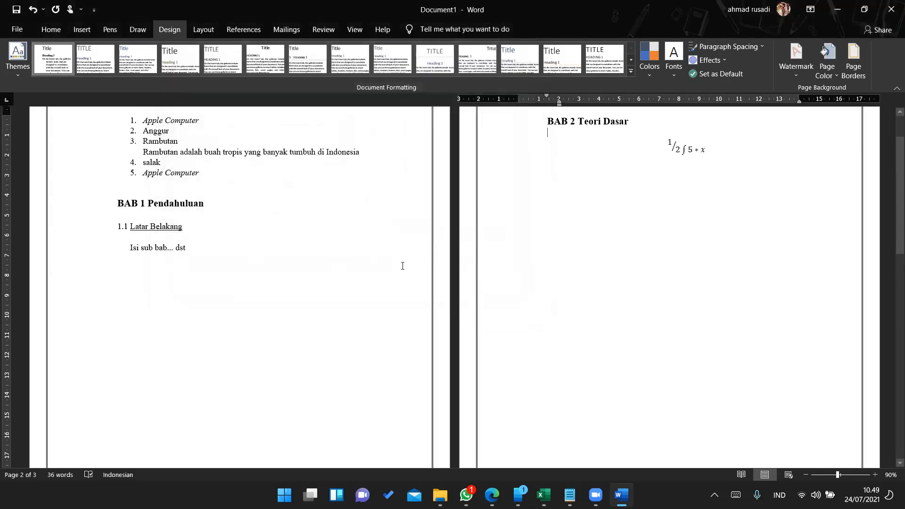
pyautogui.keyDown('ctrl'); pyautogui.scroll(-5, 399, 264); pyautogui.keyUp('ctrl')
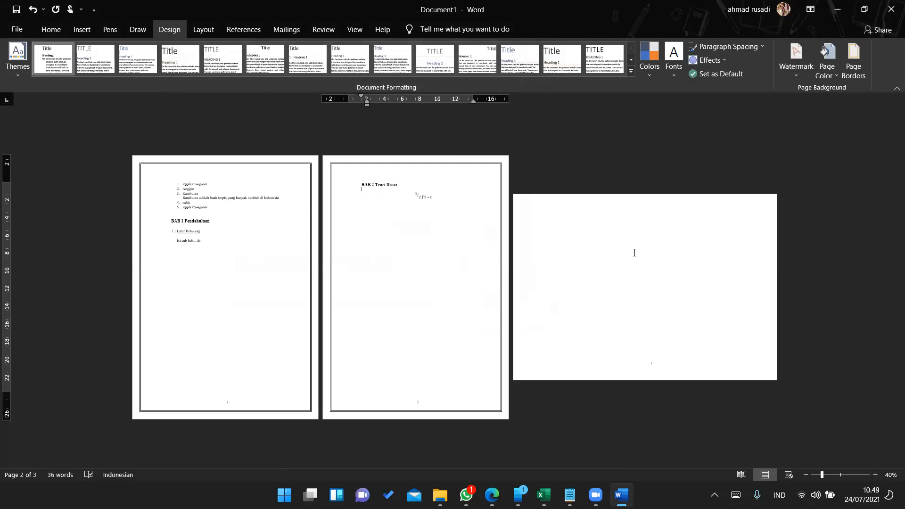
pyautogui.keyDown('ctrl'); pyautogui.scroll(7, 627, 258); pyautogui.keyUp('ctrl')
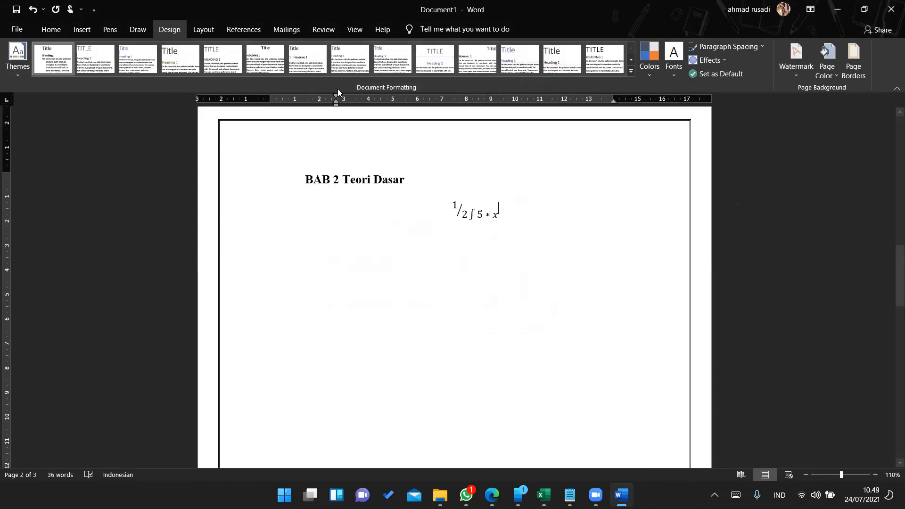
pyautogui.click(206, 23)
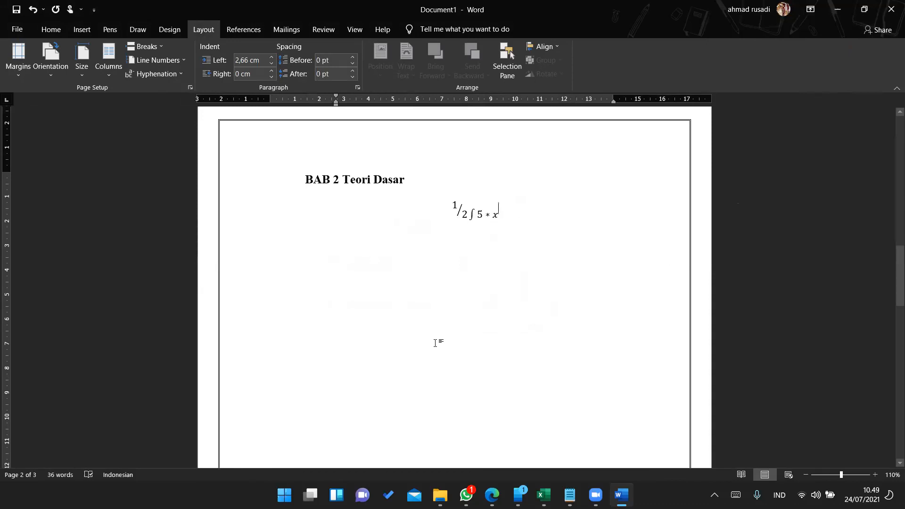
pyautogui.click(111, 68)
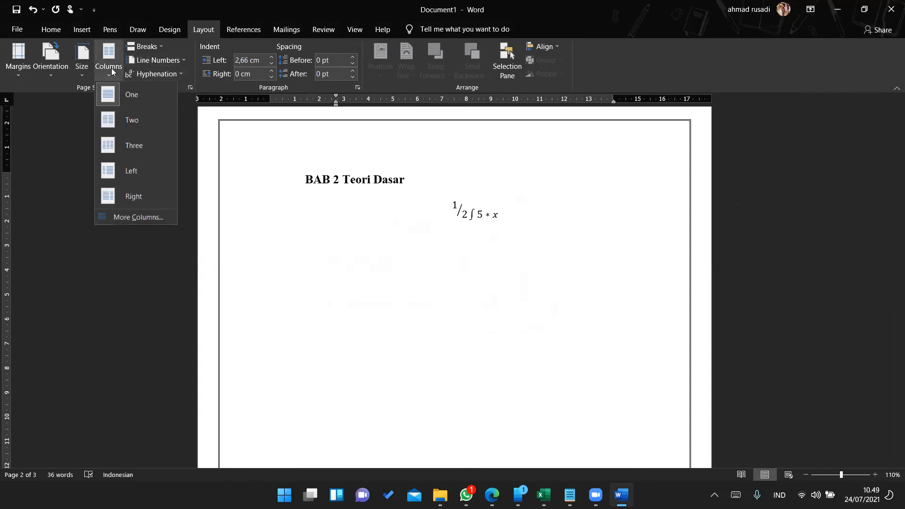
pyautogui.click(410, 321)
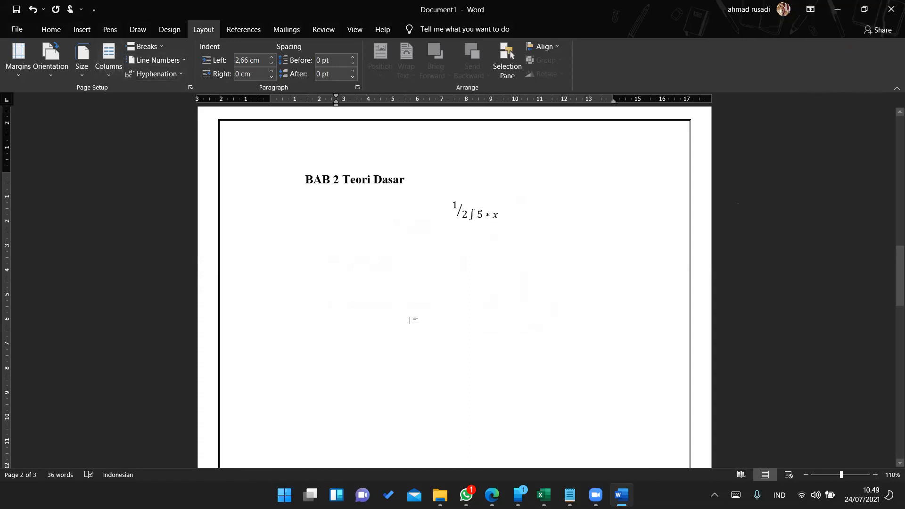
pyautogui.scroll(10, 410, 320)
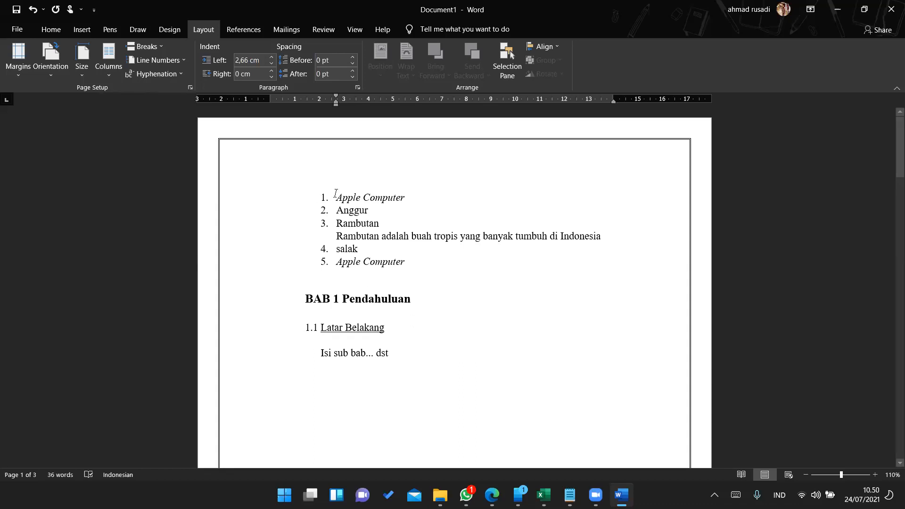
pyautogui.moveTo(336, 194); pyautogui.dragTo(401, 360)
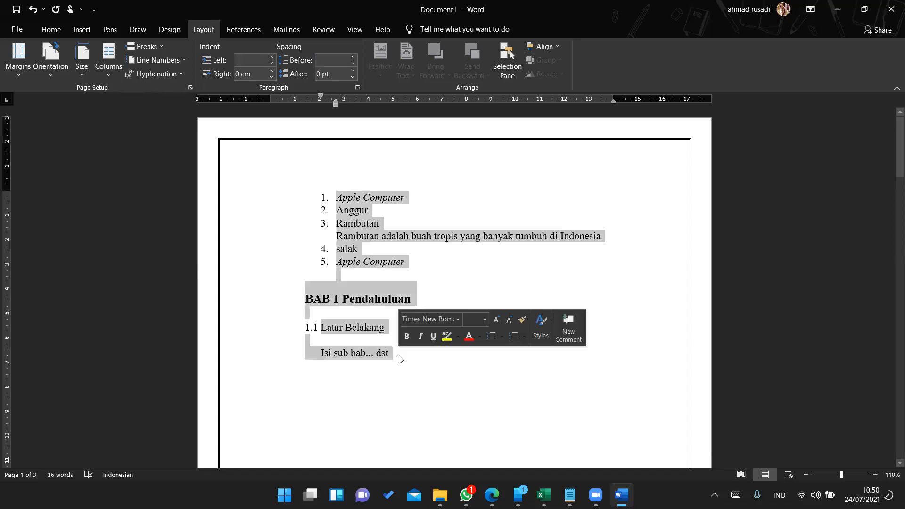
pyautogui.click(430, 263)
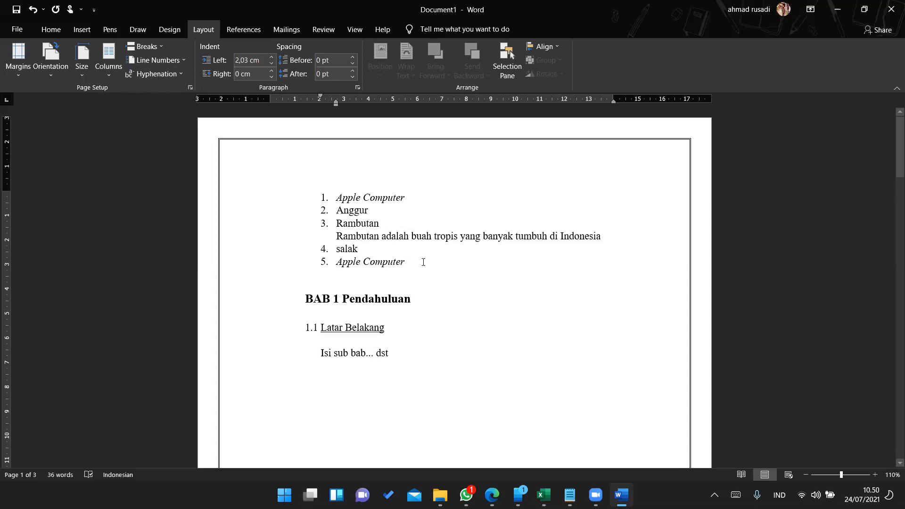
# - Copy the five-item fruit list and paste it twice directly below, extending the numbering to 15, and remove the leftover empty number
pyautogui.moveTo(423, 262); pyautogui.dragTo(333, 197)
pyautogui.hotkey('ctrl', 'c')
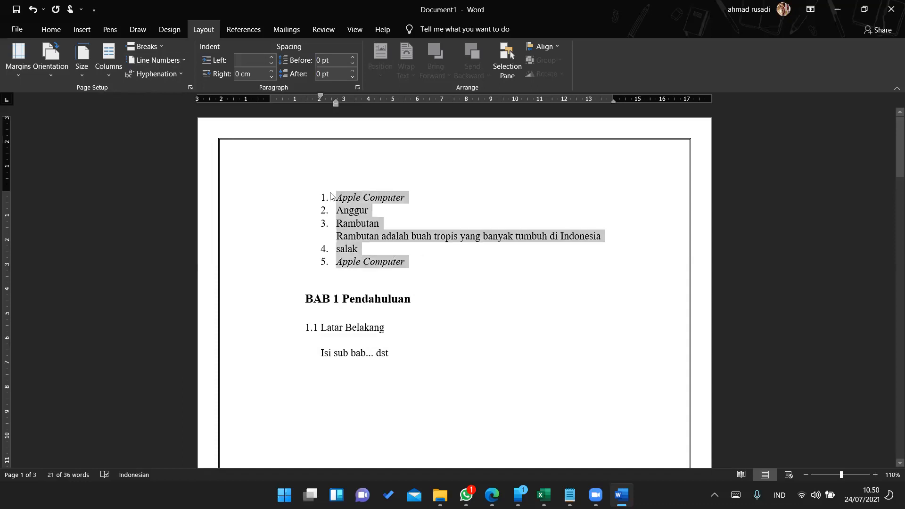
pyautogui.click(420, 263)
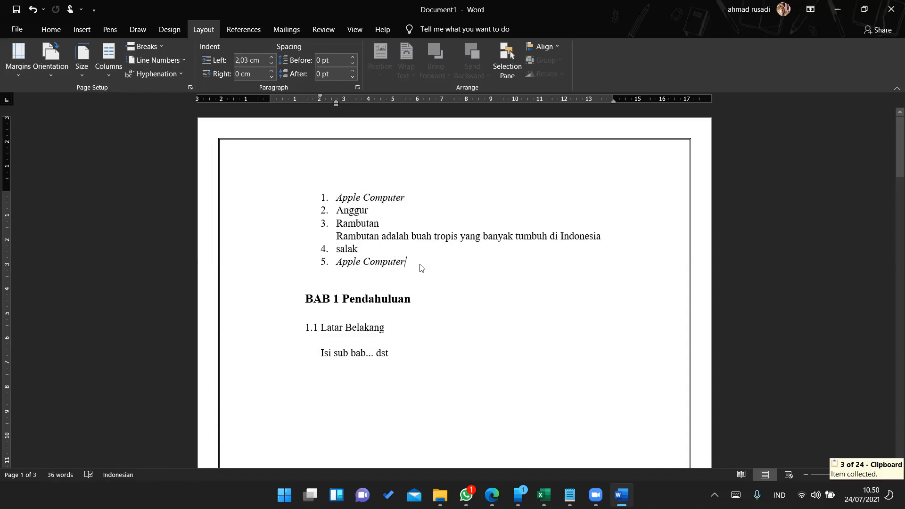
pyautogui.press('Return')
pyautogui.hotkey('ctrl', 'v')
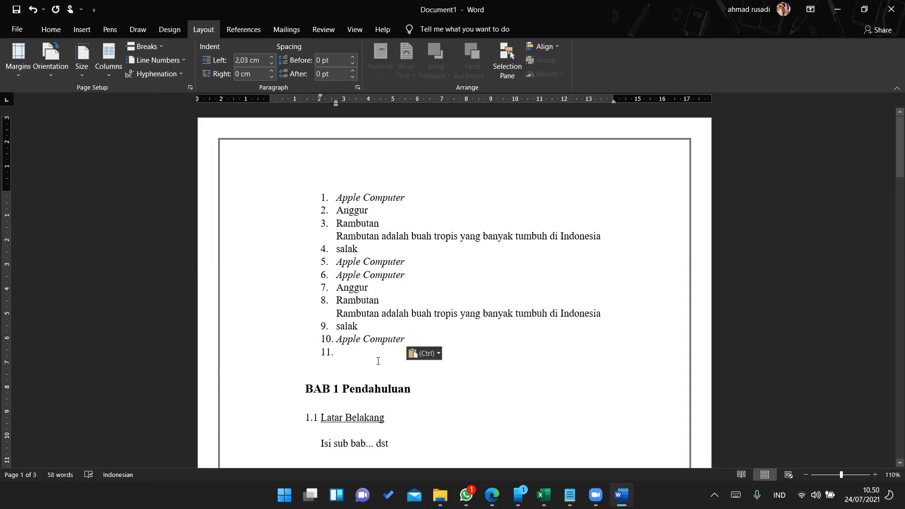
pyautogui.hotkey('ctrl', 'v')
pyautogui.scroll(-2, 377, 358)
pyautogui.press('BackSpace')
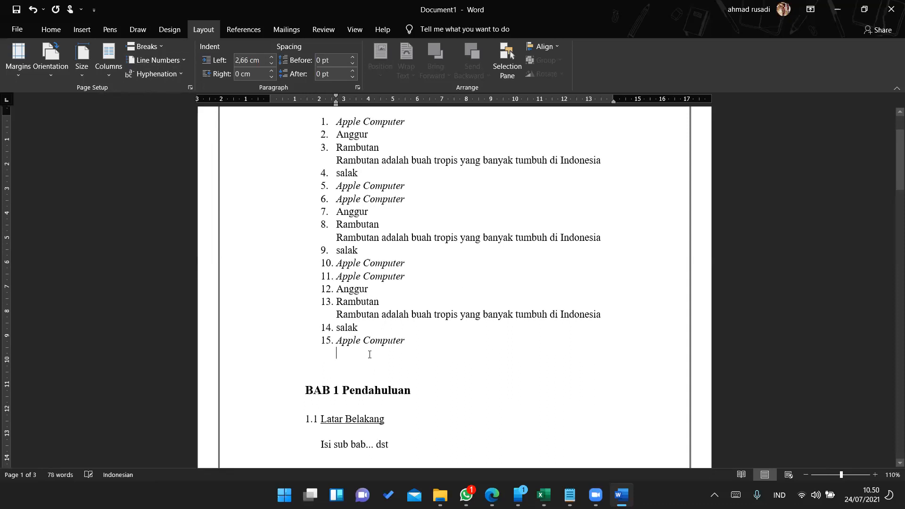
pyautogui.scroll(3, 390, 257)
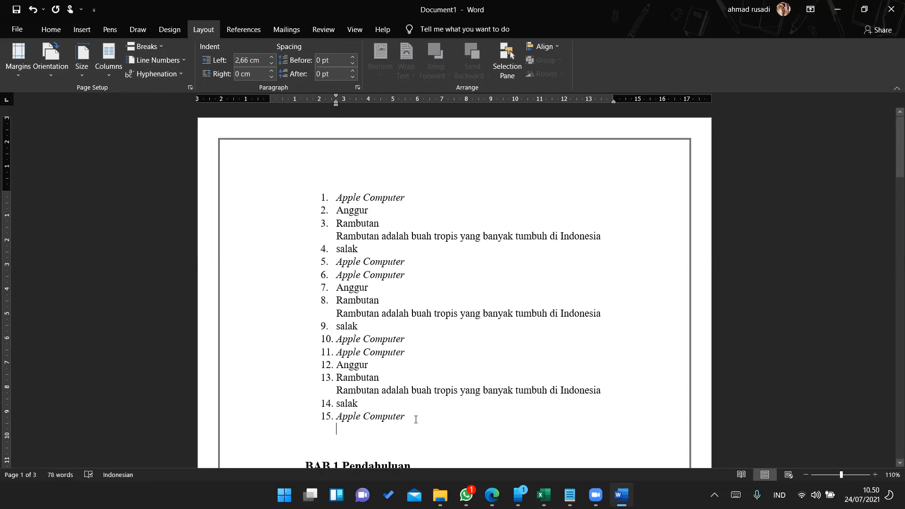
# - Select the 15-item list and set up two columns of unequal width for it, with the first column 4 cm wide
pyautogui.moveTo(415, 420); pyautogui.dragTo(290, 205)
pyautogui.click(110, 74)
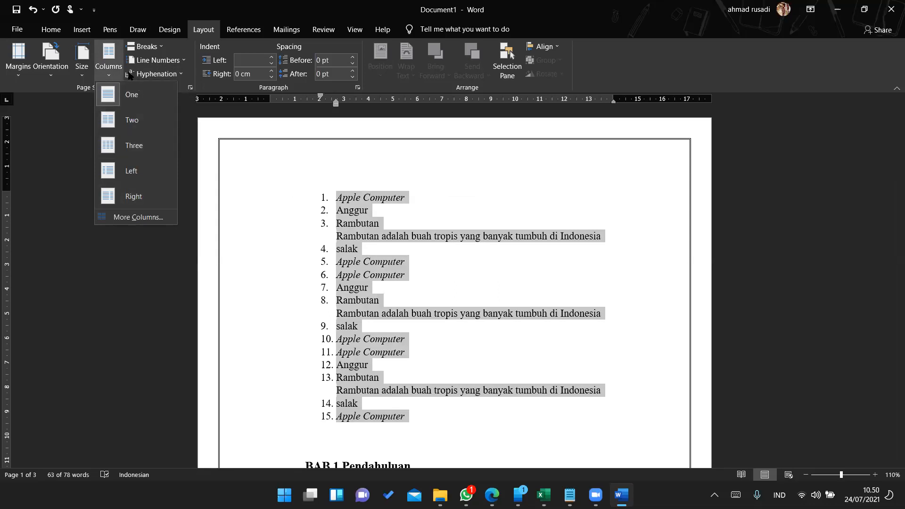
pyautogui.click(128, 218)
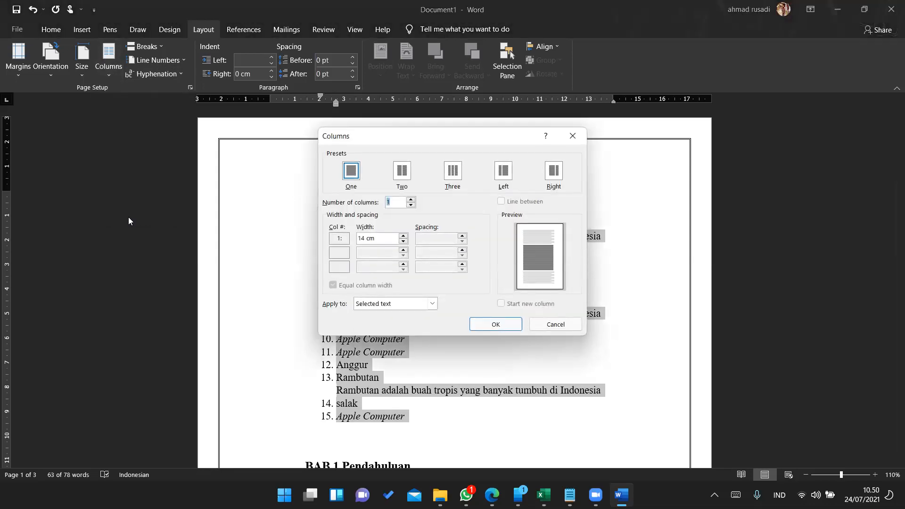
pyautogui.click(402, 172)
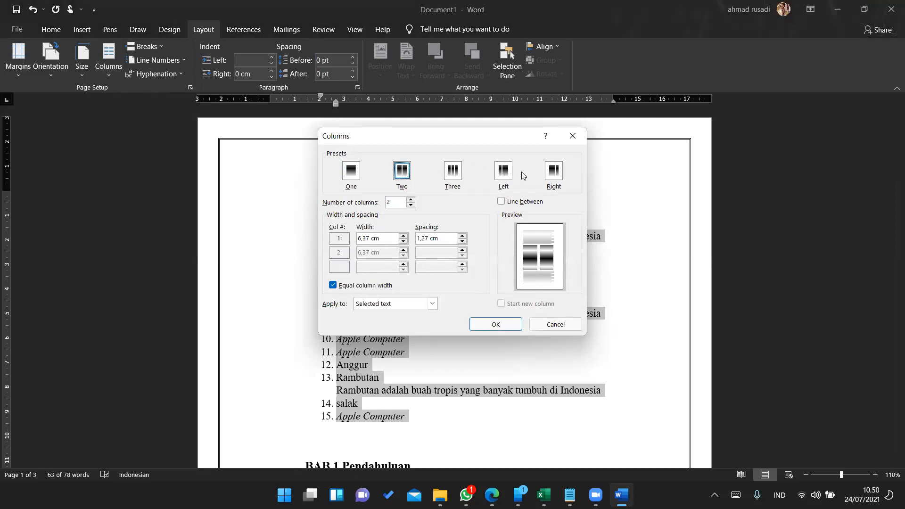
pyautogui.click(346, 287)
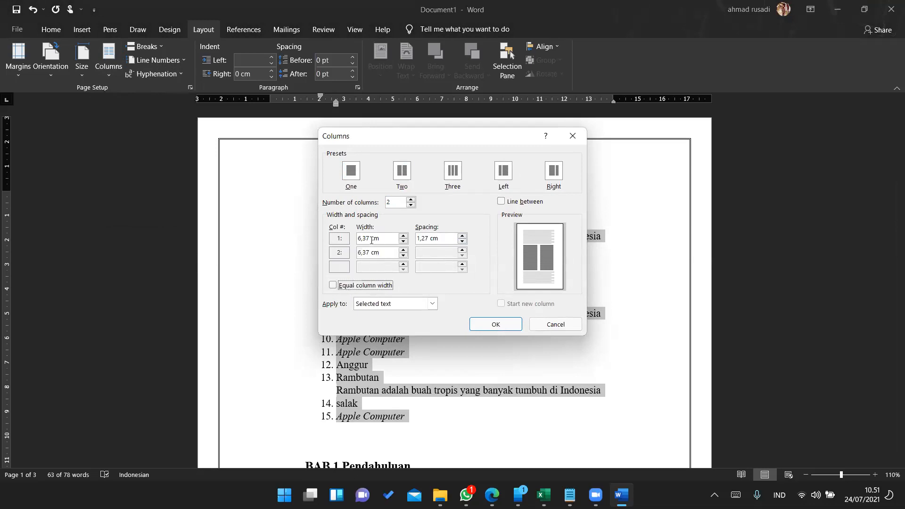
pyautogui.moveTo(370, 239); pyautogui.dragTo(347, 240)
pyautogui.write('4')
# - Set the column spacing to 1 cm, add a line between the columns, and apply the layout to the selected list
pyautogui.click(430, 239)
pyautogui.press('BackSpace')
pyautogui.press('BackSpace')
pyautogui.press('BackSpace')
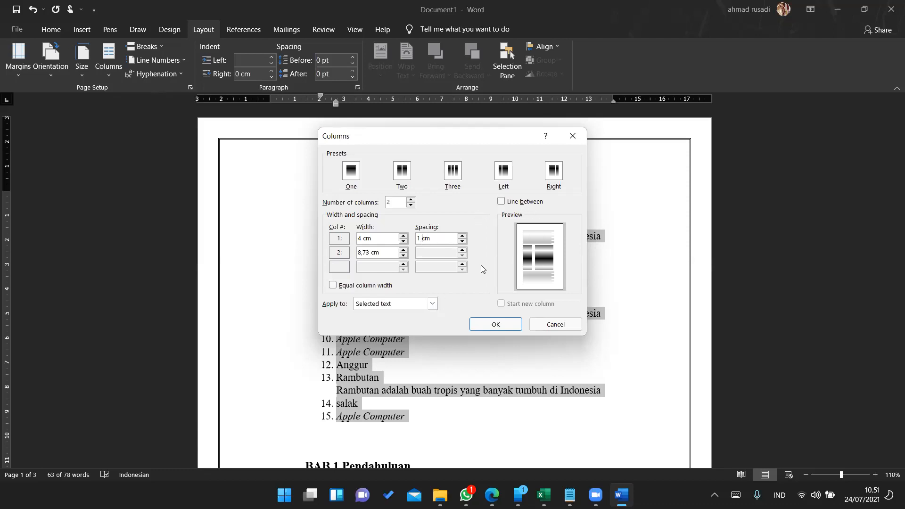
pyautogui.click(502, 203)
pyautogui.click(497, 324)
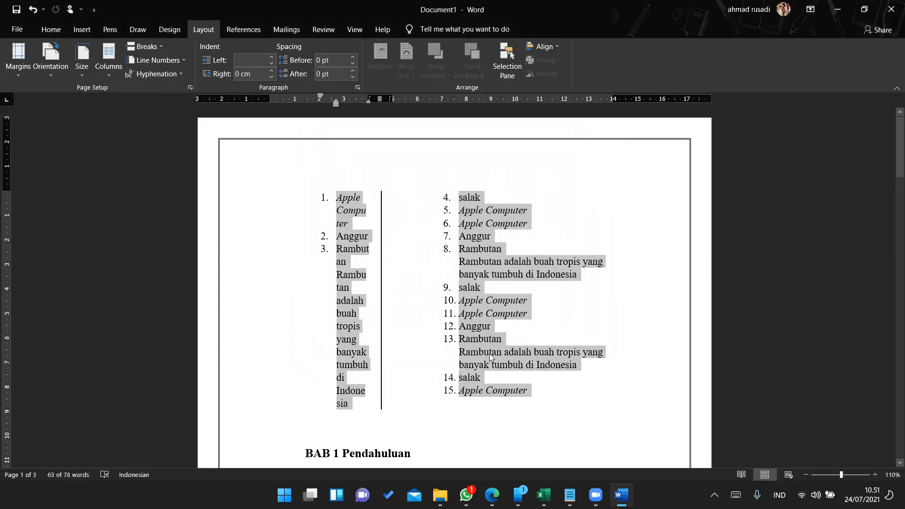
# - Reduce the left indent of list items 4 to 15 in the second column to 1 cm
pyautogui.click(559, 393)
pyautogui.moveTo(531, 387); pyautogui.dragTo(366, 206)
pyautogui.click(538, 376)
pyautogui.moveTo(538, 390); pyautogui.dragTo(451, 198)
pyautogui.moveTo(457, 106); pyautogui.dragTo(418, 106)
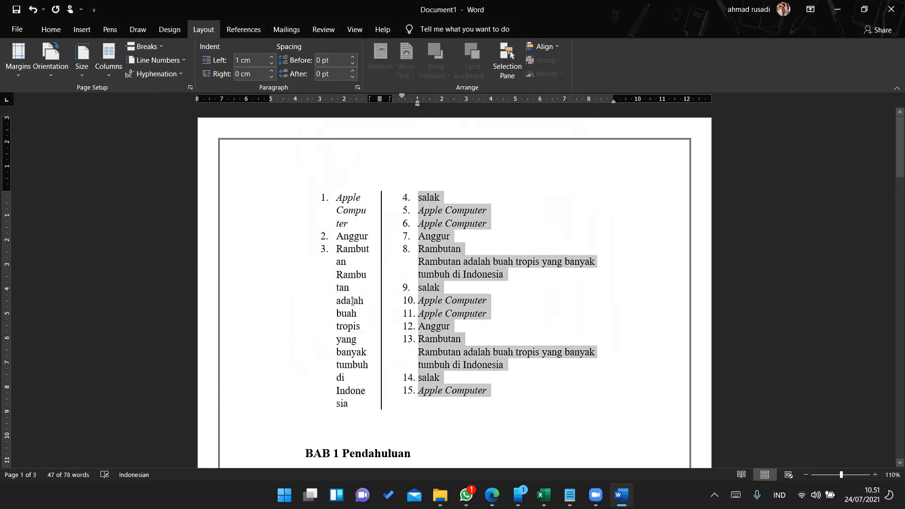
# - Reduce the left indent of list items 1 to 3 in the narrow first column to about 1 cm
pyautogui.moveTo(361, 404); pyautogui.dragTo(322, 203)
pyautogui.moveTo(335, 106); pyautogui.dragTo(298, 110)
pyautogui.click(497, 334)
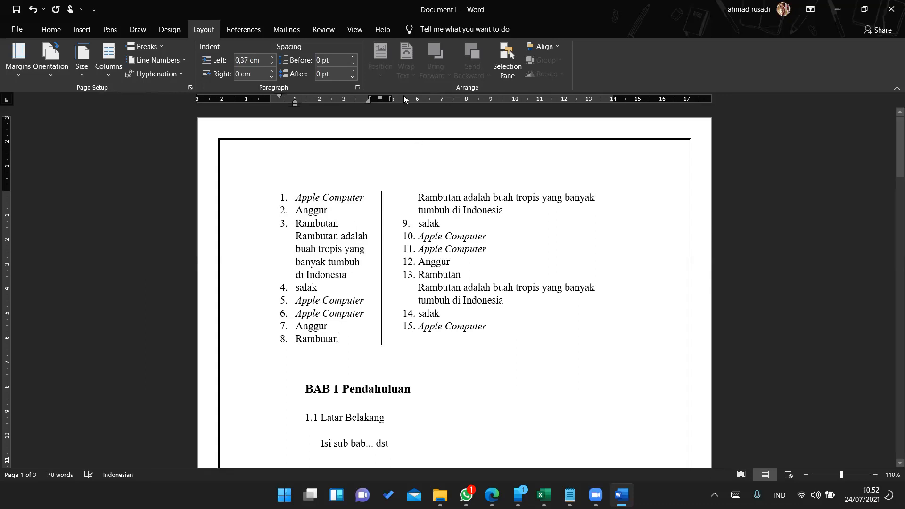
# - Look through the document from the two-column list to the blank landscape page, and place the cursor on that last page
pyautogui.click(65, 29)
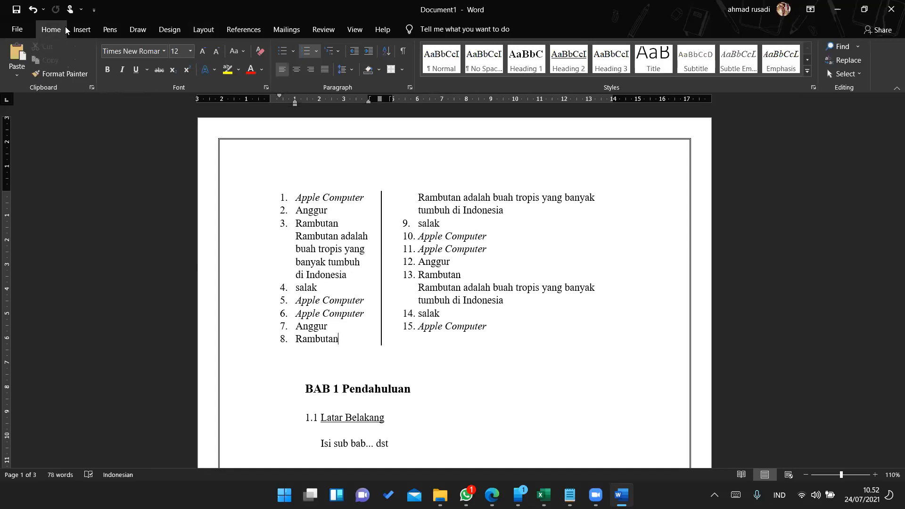
pyautogui.scroll(-15, 480, 266)
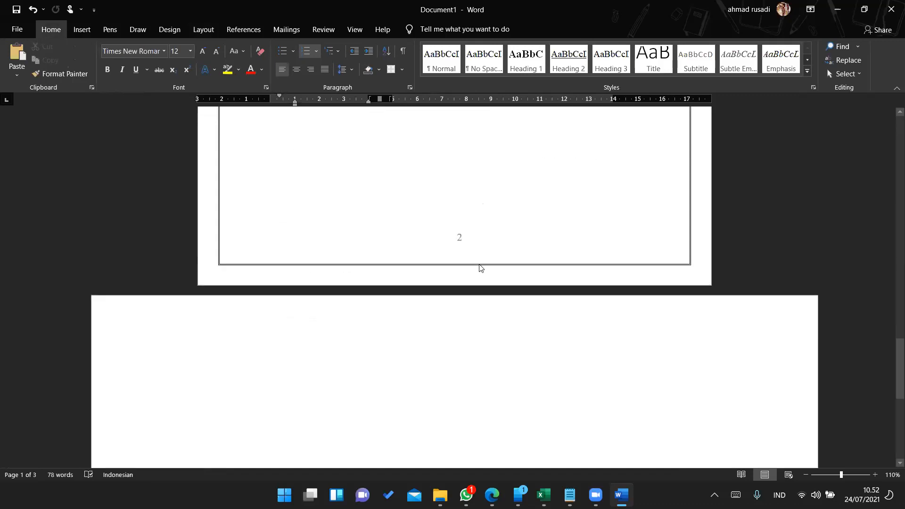
pyautogui.scroll(-10, 480, 265)
pyautogui.scroll(5, 480, 265)
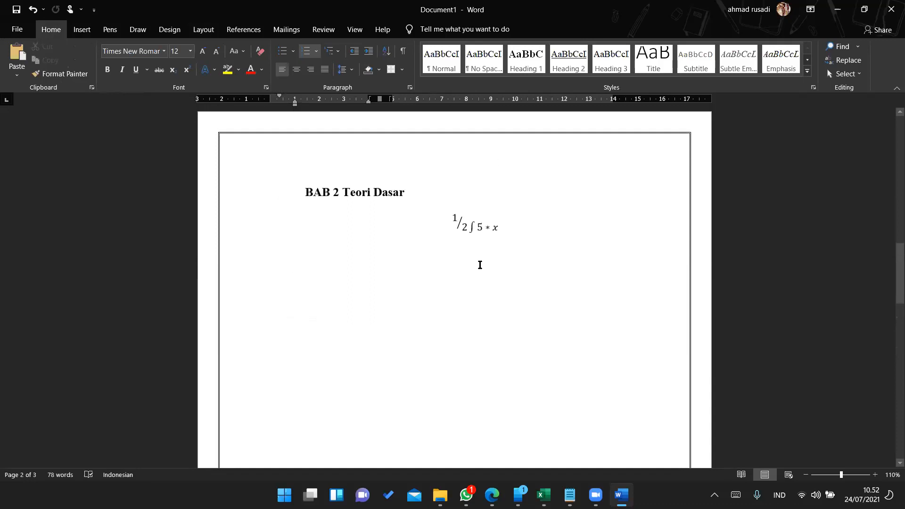
pyautogui.scroll(10, 480, 265)
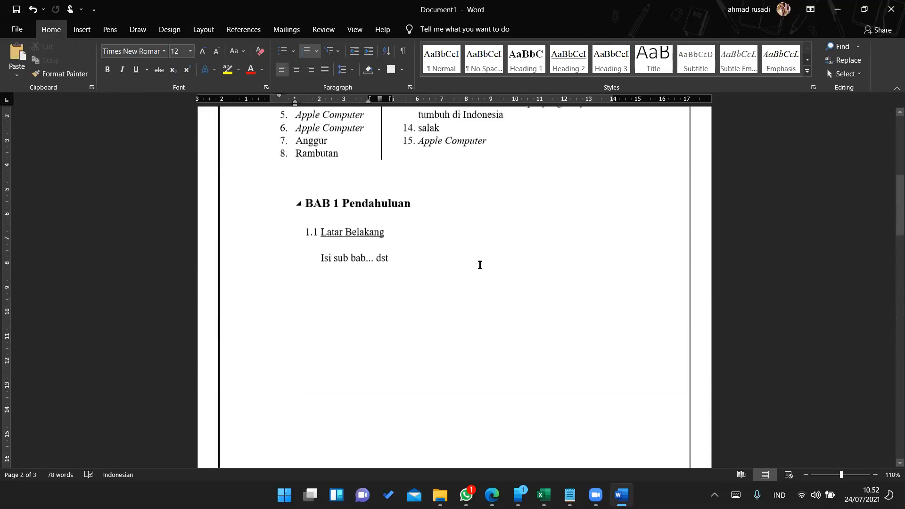
pyautogui.scroll(-1, 480, 265)
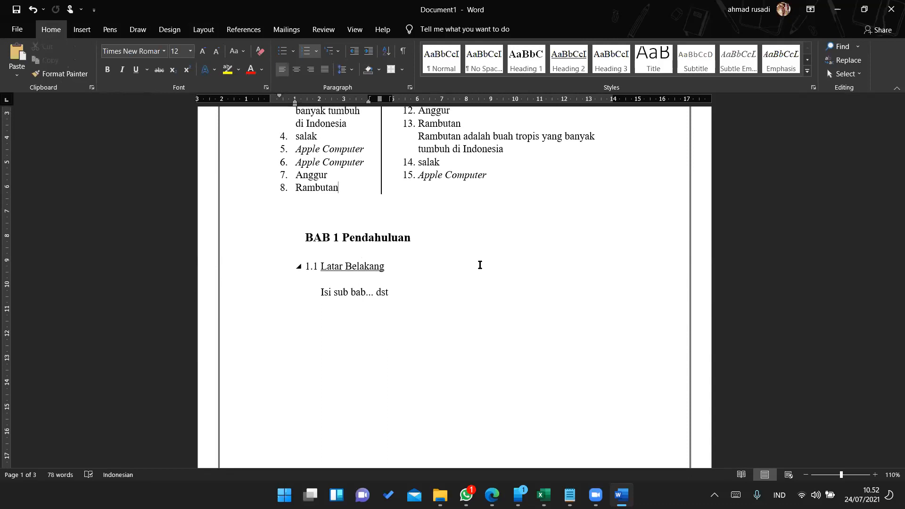
pyautogui.scroll(-20, 480, 265)
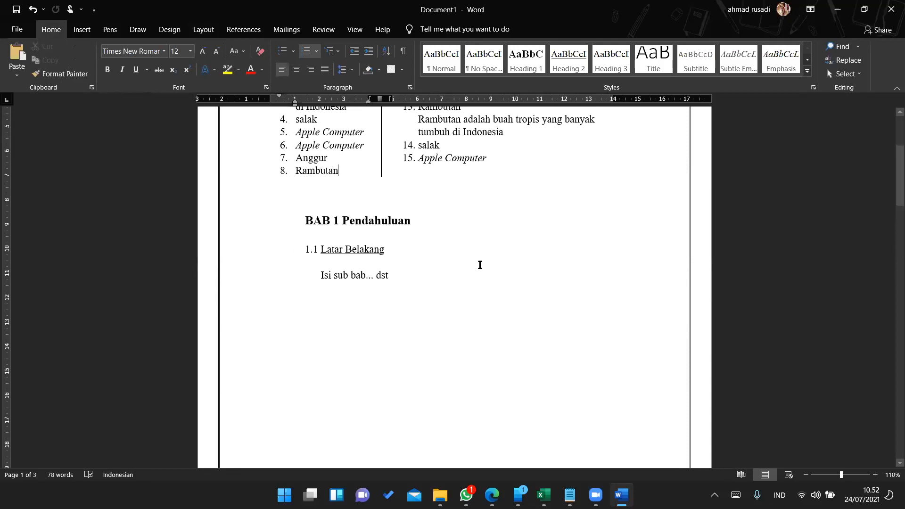
pyautogui.scroll(-20, 480, 265)
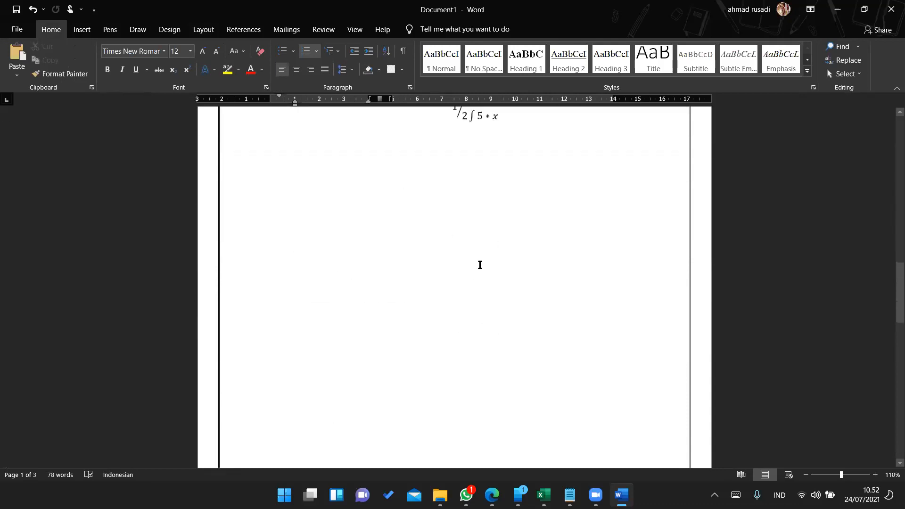
pyautogui.click(480, 265)
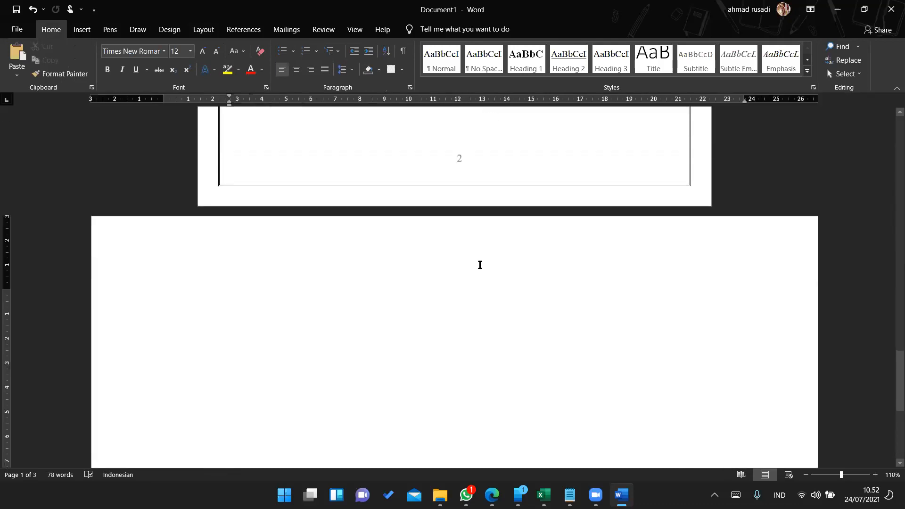
# - Write the heading DAFTAR ISI on the blank landscape page, with the entry Pendahuluan on a separate line below it
pyautogui.scroll(-3, 478, 265)
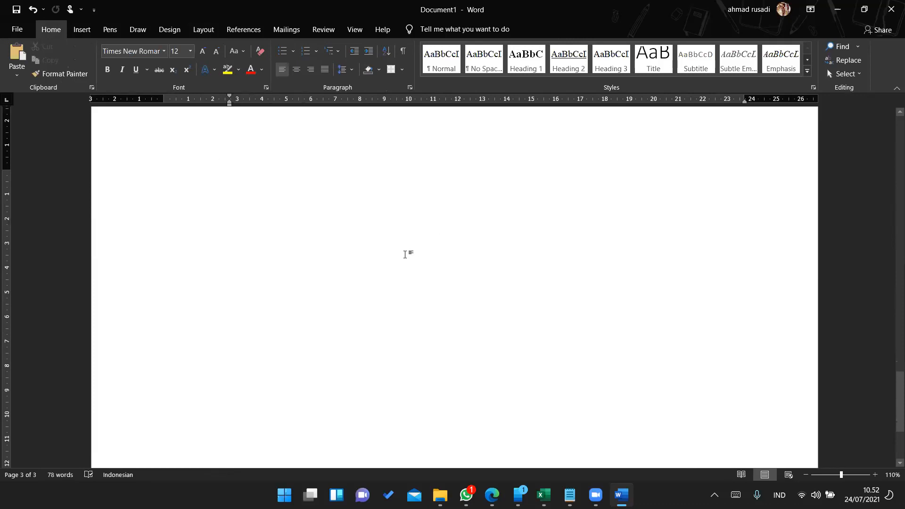
pyautogui.scroll(-4, 405, 254)
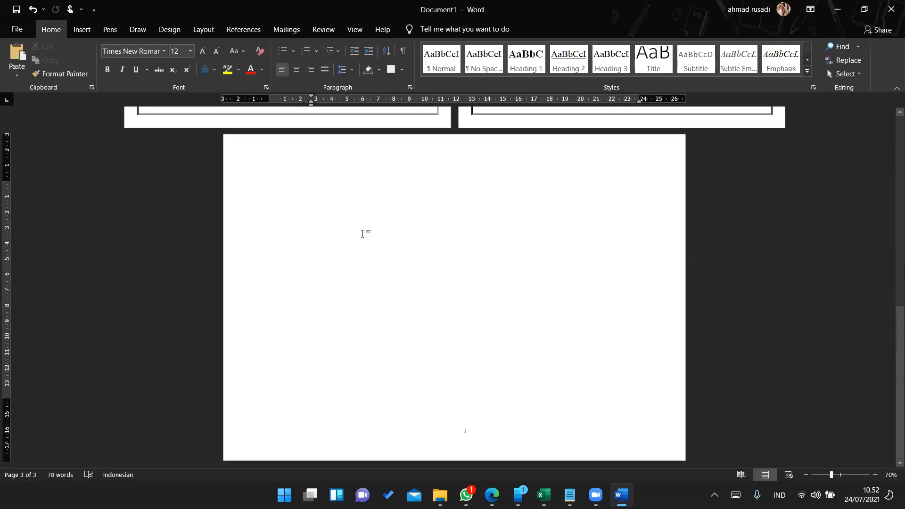
pyautogui.scroll(4, 461, 248)
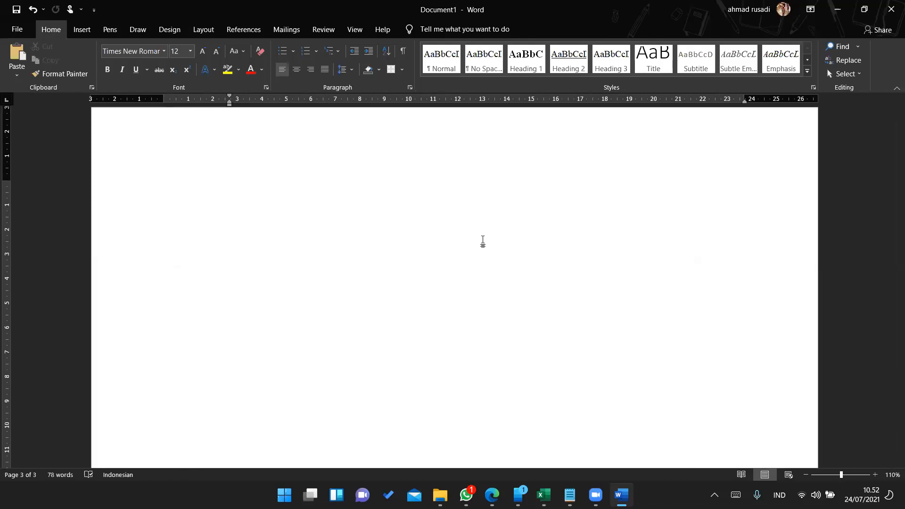
pyautogui.write('DAFTAR ISI')
pyautogui.press('Return')
pyautogui.write('\\')
pyautogui.write('Penda')
pyautogui.write('huluan')
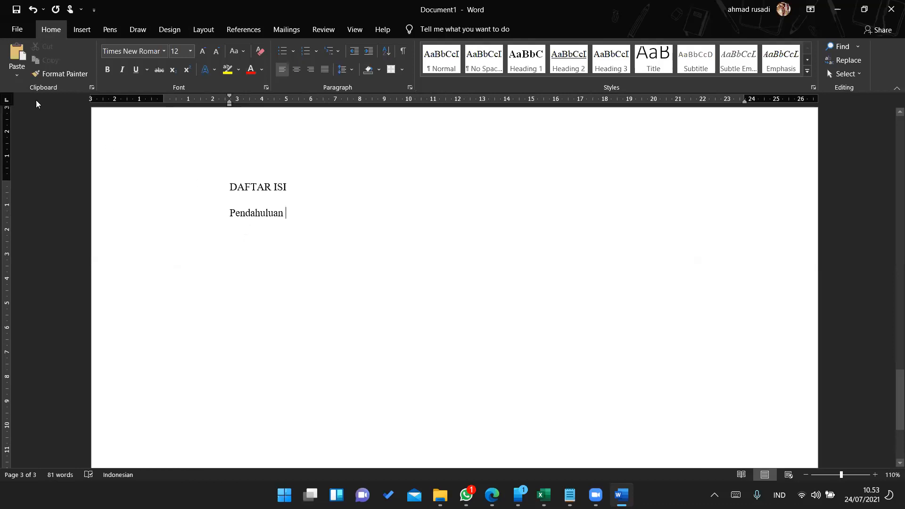
# - Add a right-aligned tab stop at 20,5 cm with dotted leader style 2 to the Pendahuluan line
pyautogui.click(9, 103)
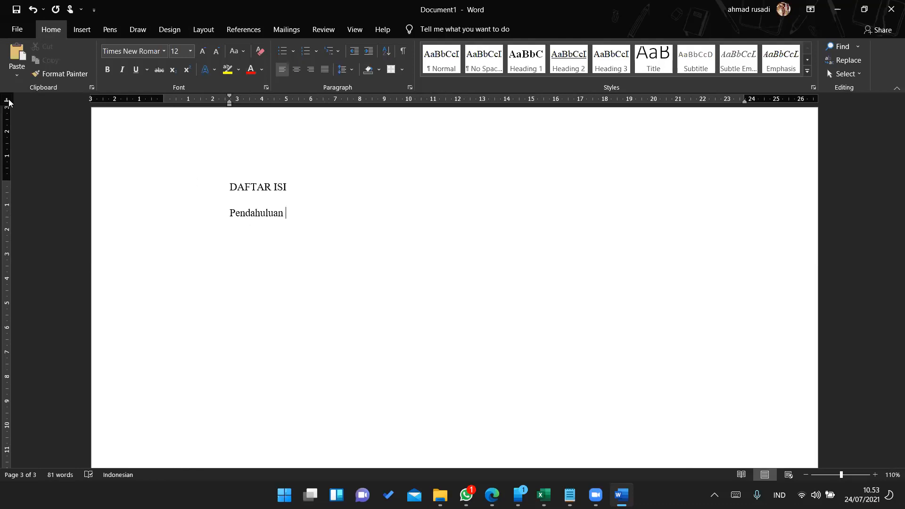
pyautogui.click(7, 101)
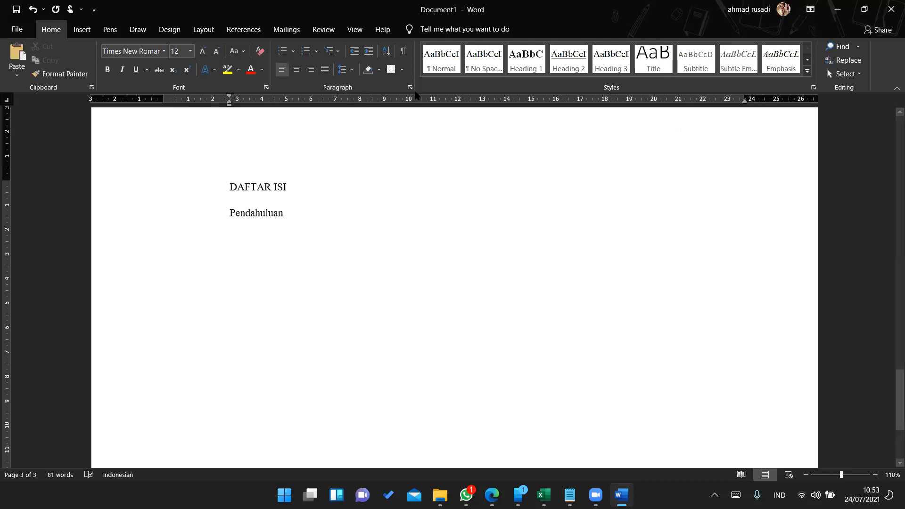
pyautogui.moveTo(231, 187); pyautogui.dragTo(293, 213)
pyautogui.click(292, 213)
pyautogui.click(409, 87)
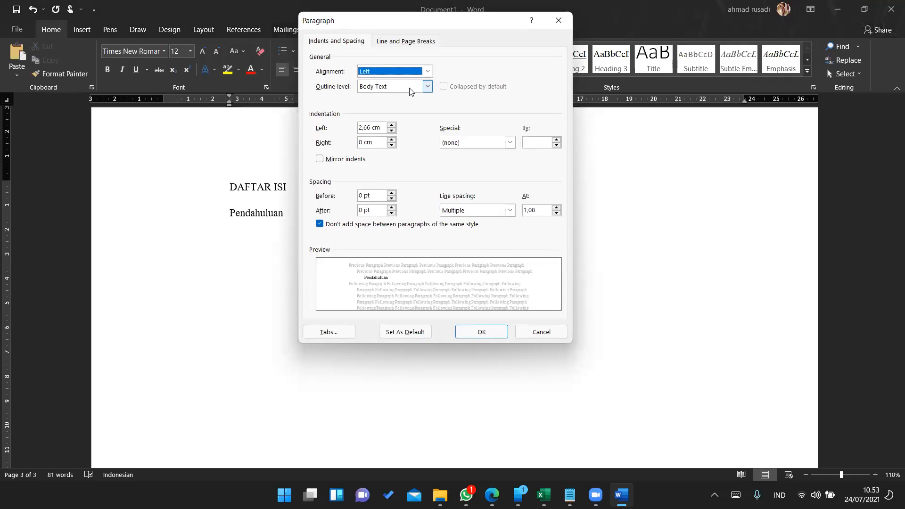
pyautogui.click(329, 332)
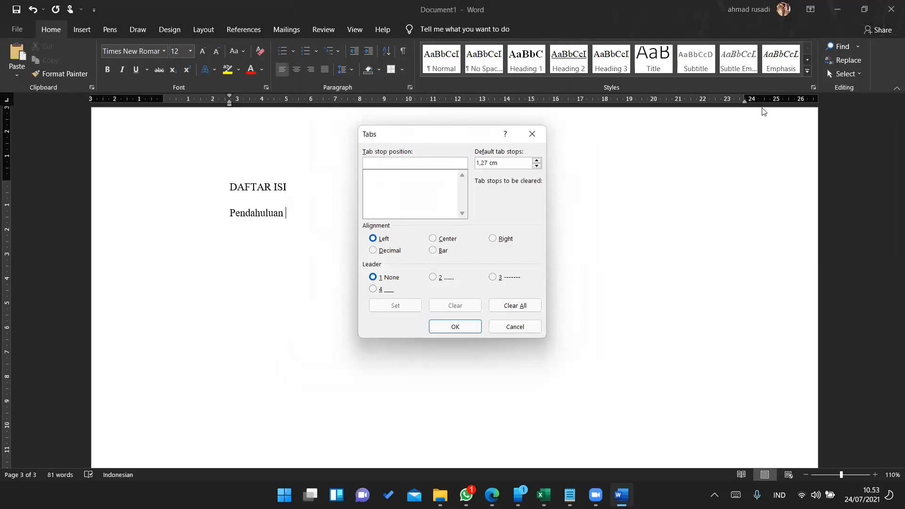
pyautogui.click(498, 244)
pyautogui.click(456, 164)
pyautogui.write('20,5 ')
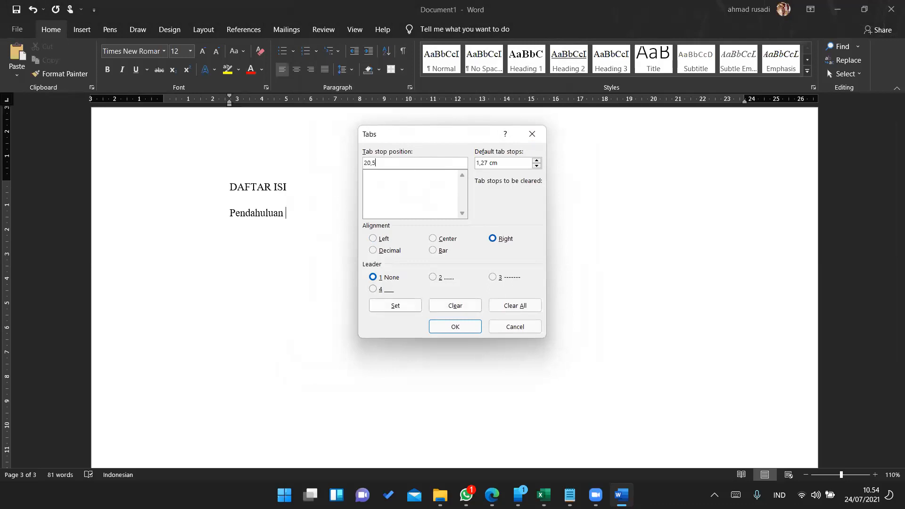
pyautogui.write('cm')
pyautogui.click(448, 279)
pyautogui.click(416, 307)
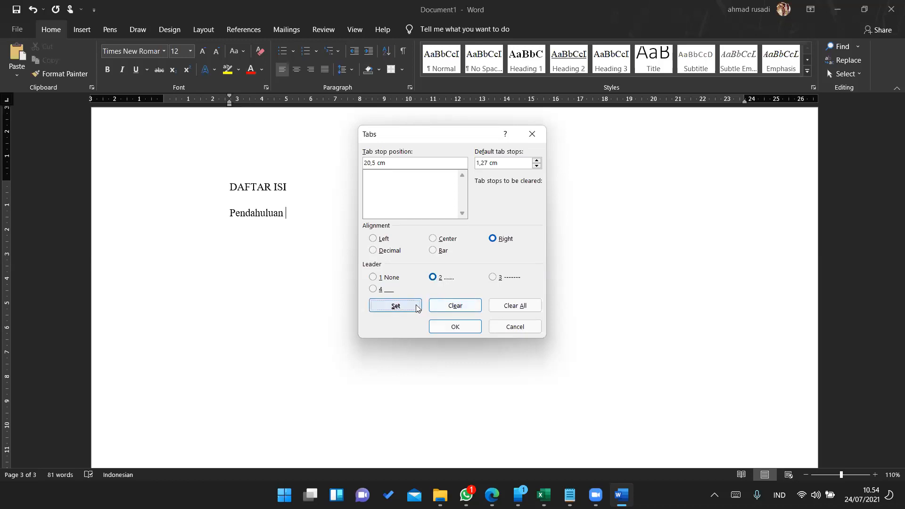
pyautogui.click(382, 175)
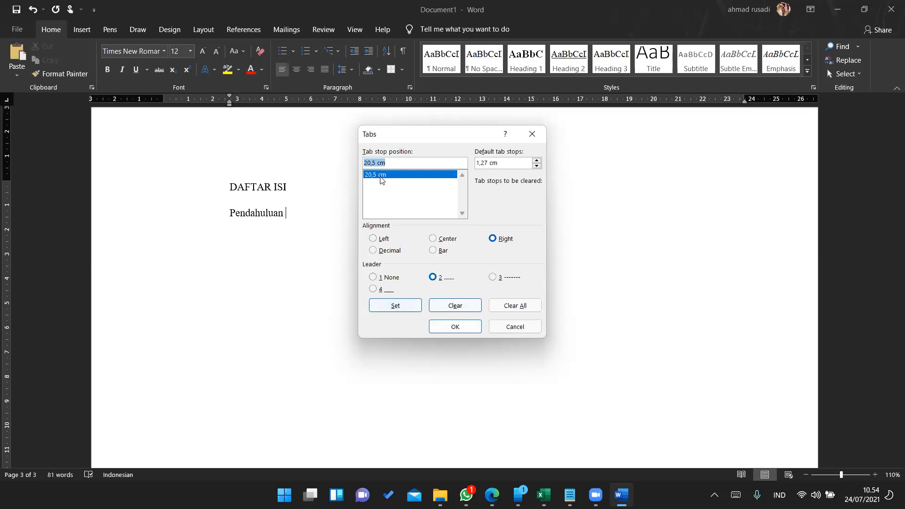
pyautogui.click(433, 277)
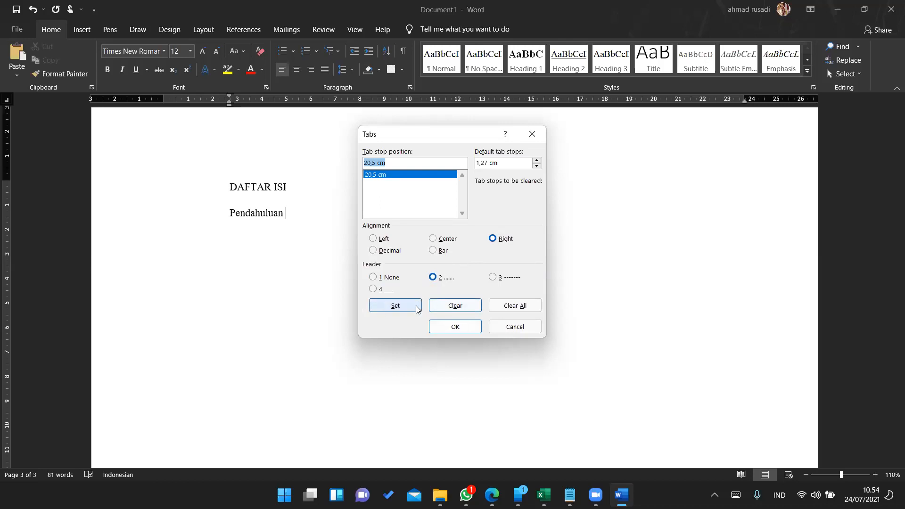
pyautogui.click(415, 309)
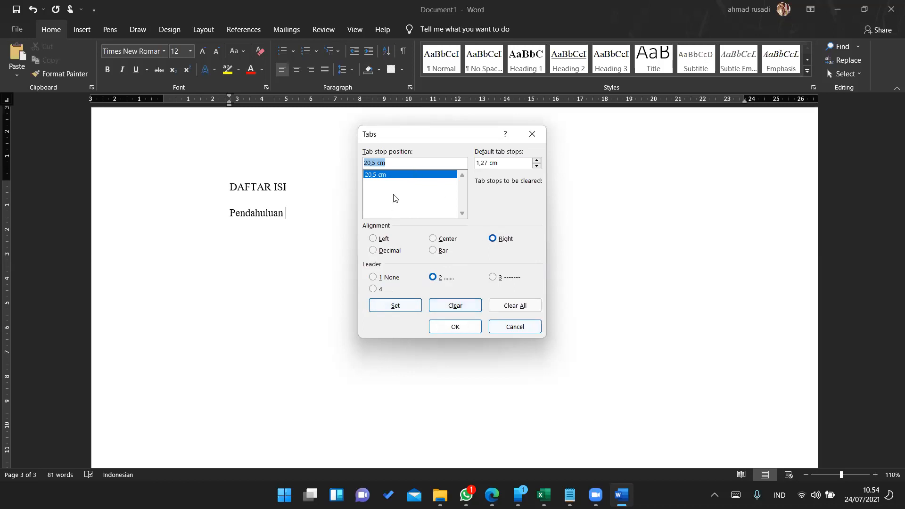
# - Add a second right-aligned tab stop at 21 cm with no leader, and apply both tab stops to the Pendahuluan line
pyautogui.click(500, 242)
pyautogui.click(376, 163)
pyautogui.press('BackSpace')
pyautogui.press('BackSpace')
pyautogui.press('BackSpace')
pyautogui.write('1')
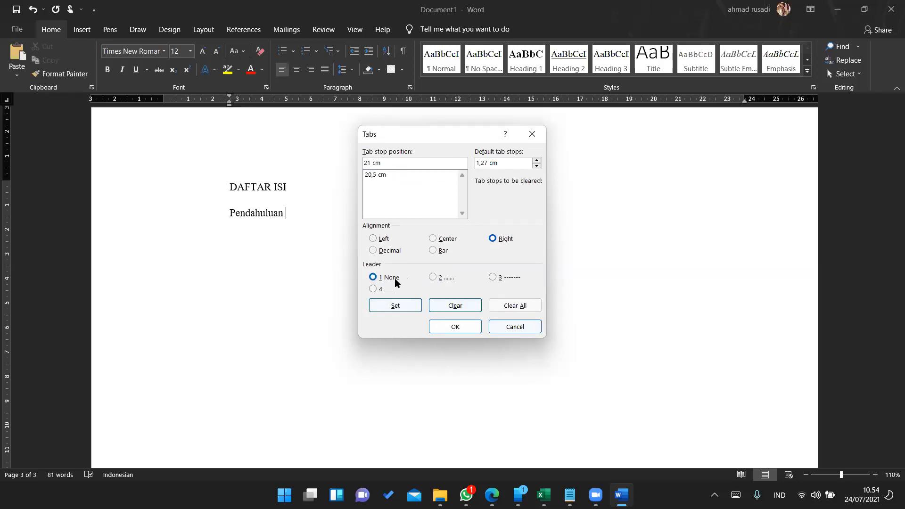
pyautogui.click(417, 306)
pyautogui.click(374, 175)
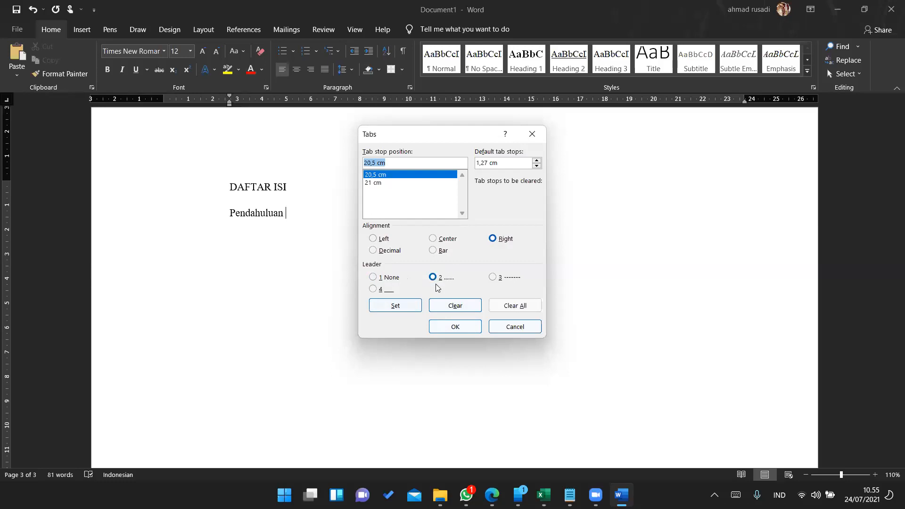
pyautogui.click(376, 182)
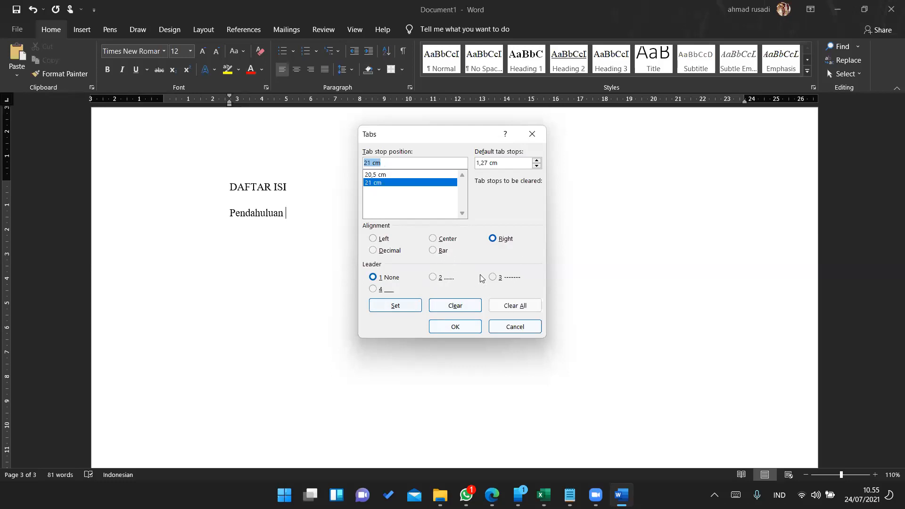
pyautogui.click(464, 327)
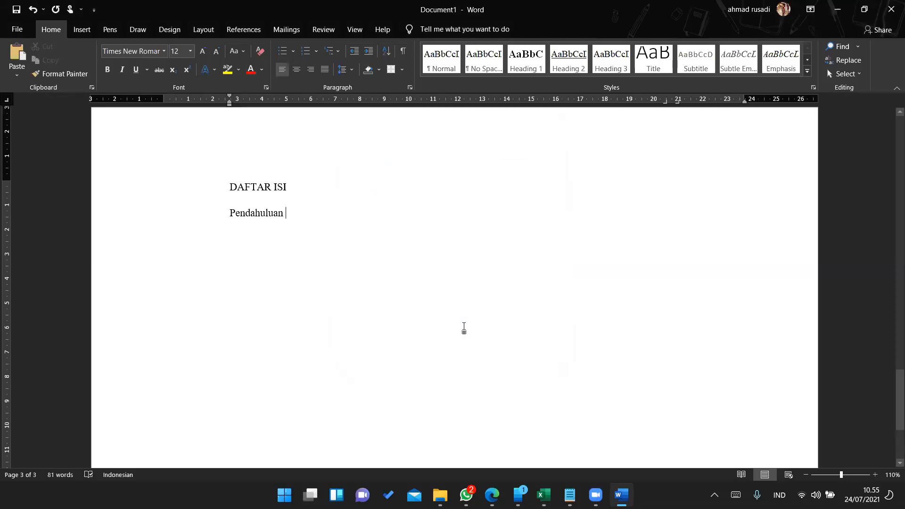
# - Complete the Pendahuluan entry with the dotted leader and page number 1 at the second tab stop
pyautogui.press('Tab')
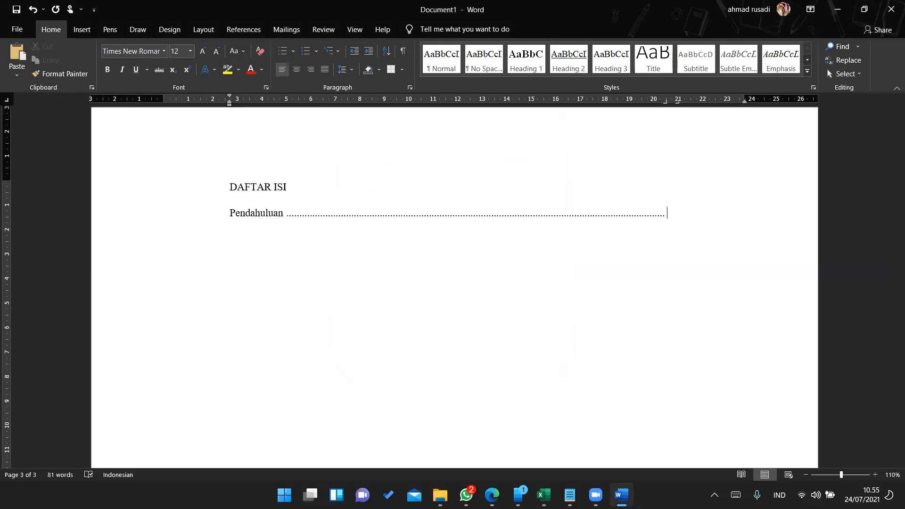
pyautogui.write('1')
pyautogui.press('BackSpace')
pyautogui.press('Tab')
pyautogui.write('1')
# - Add the entry Sambutan with page number 10 and an indented entry BAB 1 with page number 14, both with dotted leaders
pyautogui.write('Sambutan\t10')
pyautogui.hotkey('ctrl', 'z')
pyautogui.write('BAB 1 14')
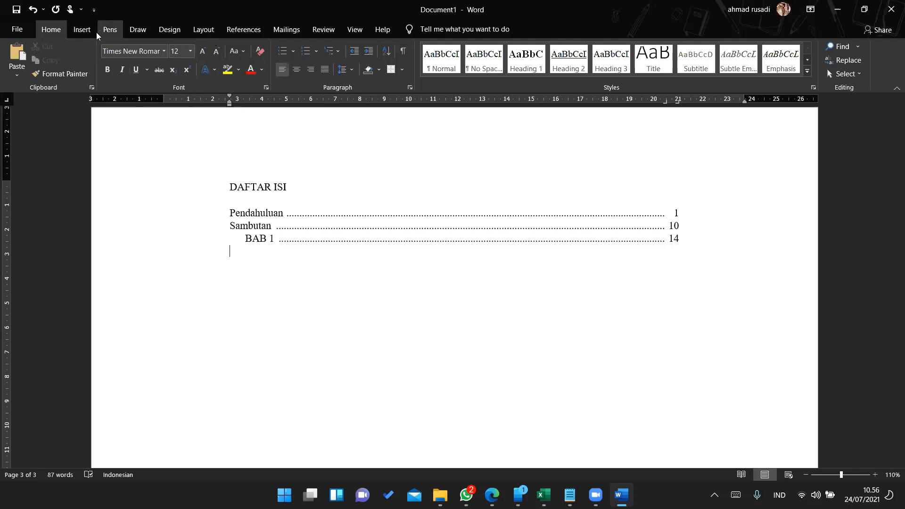
pyautogui.click(83, 29)
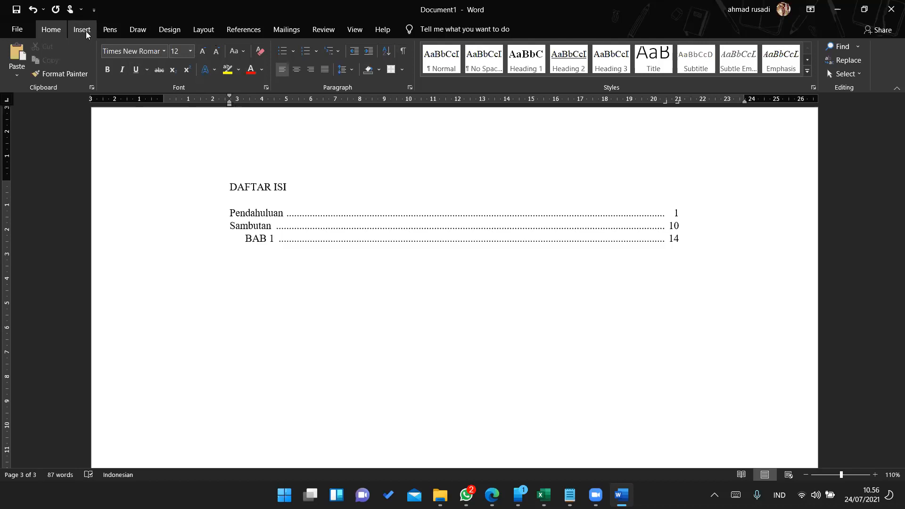
pyautogui.click(209, 29)
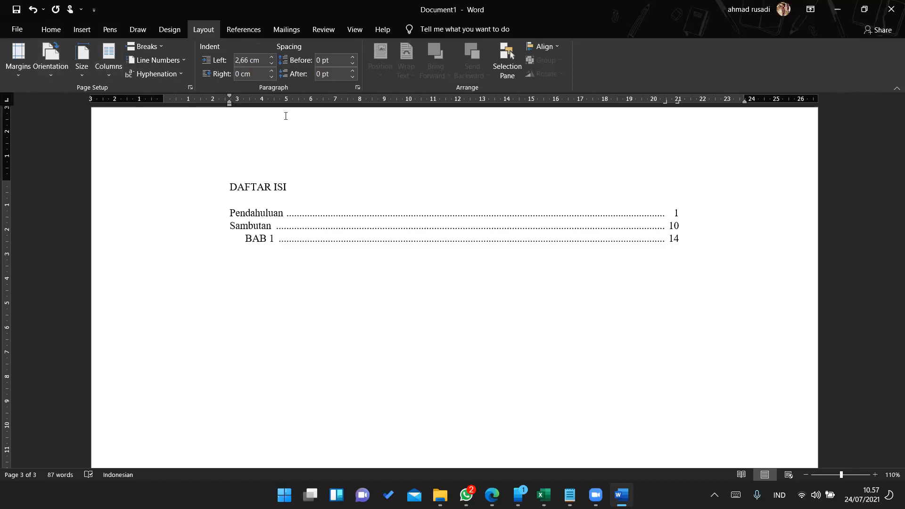
pyautogui.click(170, 30)
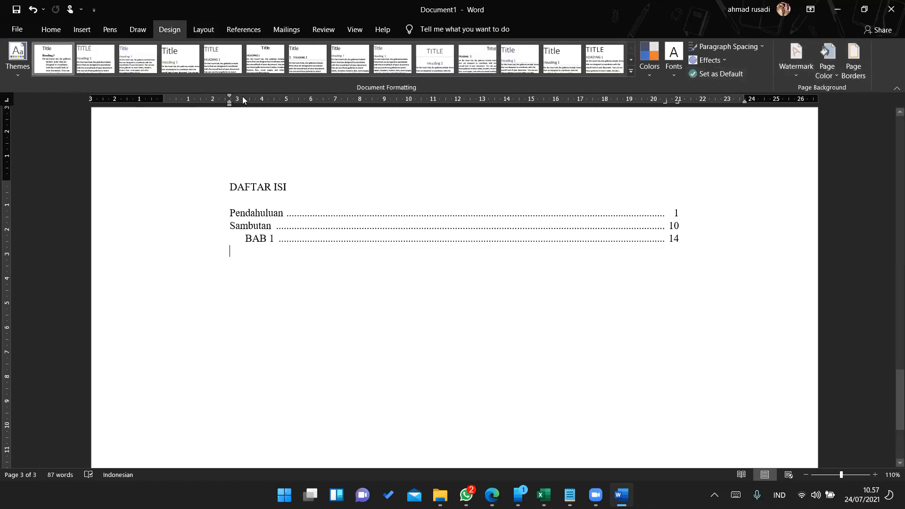
pyautogui.click(51, 30)
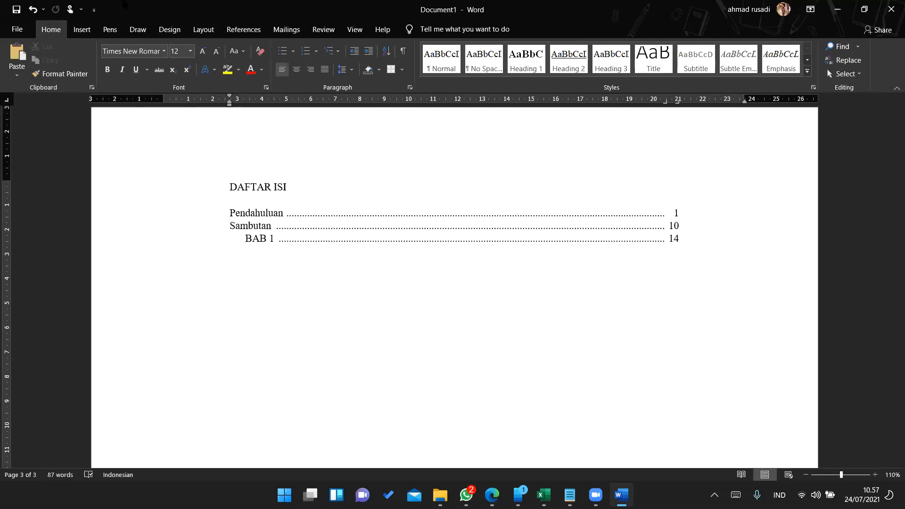
pyautogui.click(104, 29)
pyautogui.click(82, 30)
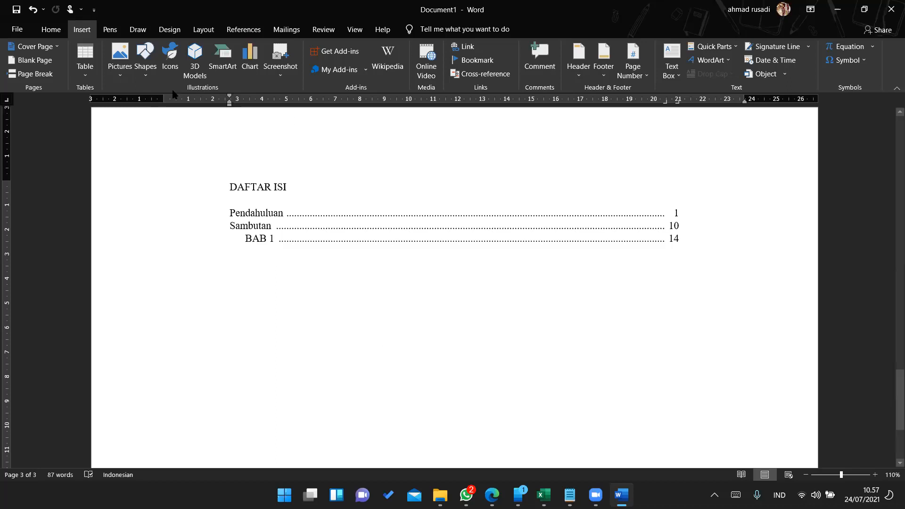
pyautogui.click(109, 31)
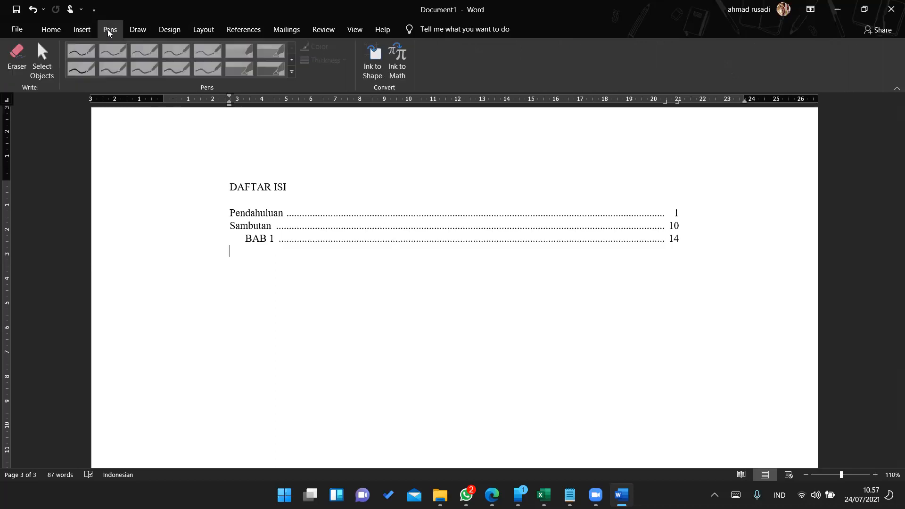
pyautogui.click(141, 31)
pyautogui.click(80, 32)
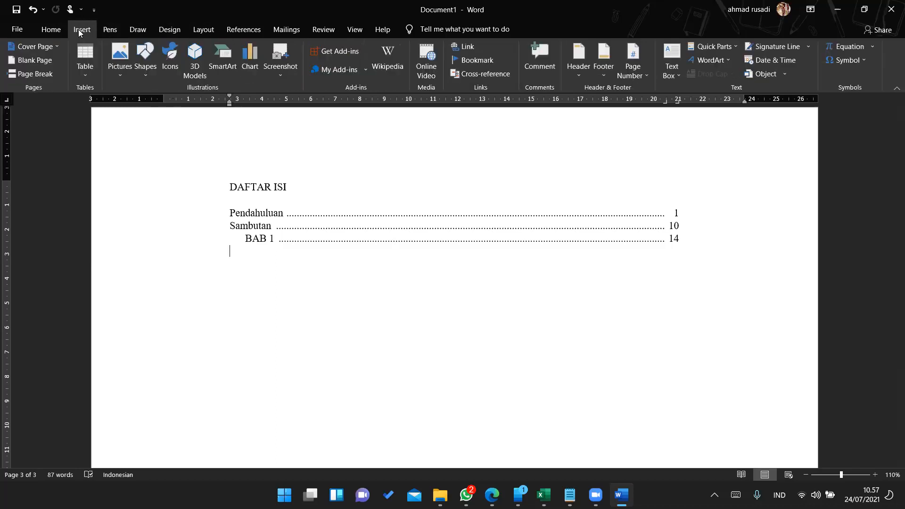
pyautogui.click(199, 32)
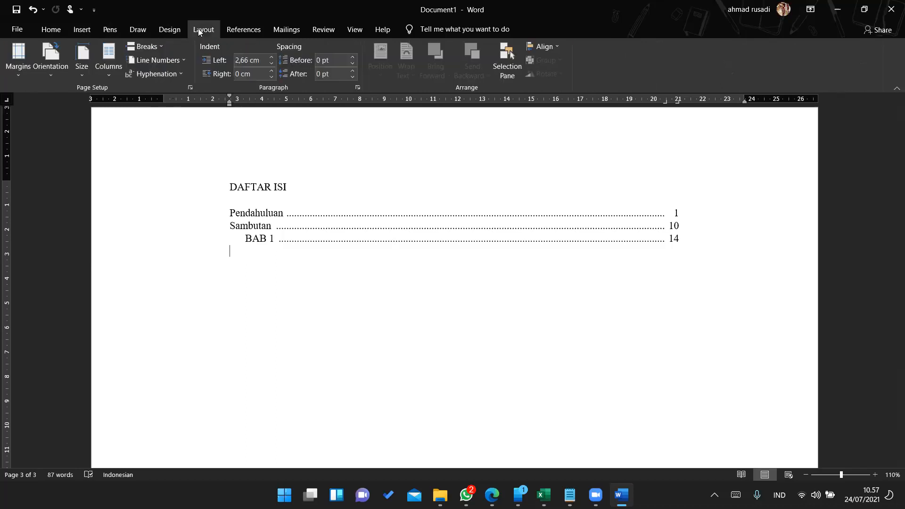
pyautogui.click(241, 32)
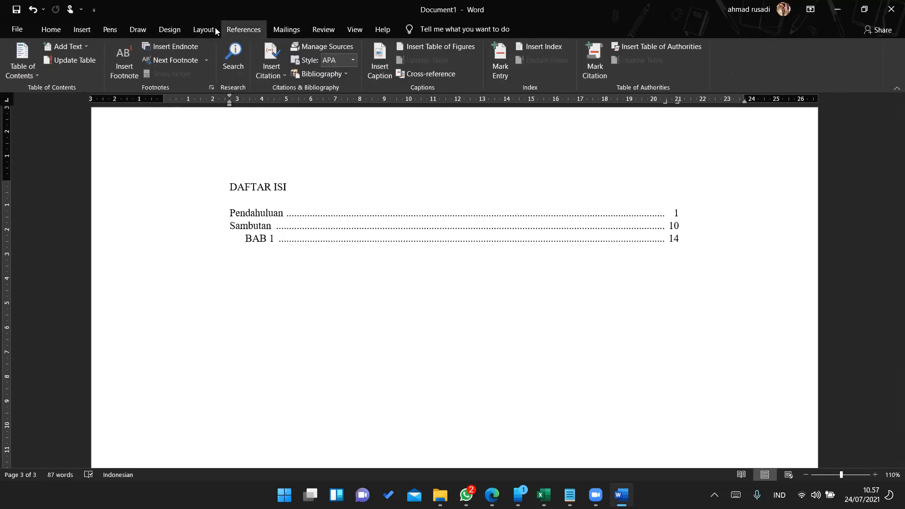
pyautogui.click(216, 32)
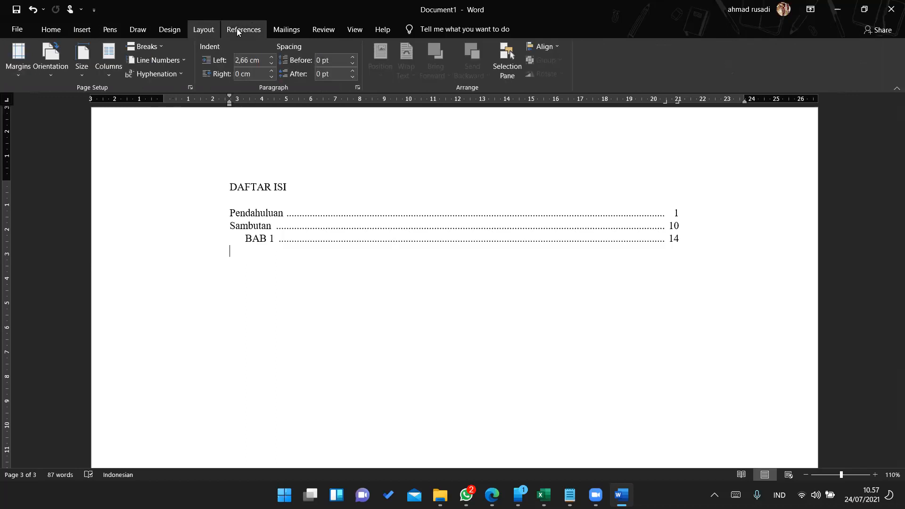
pyautogui.click(238, 32)
pyautogui.click(206, 31)
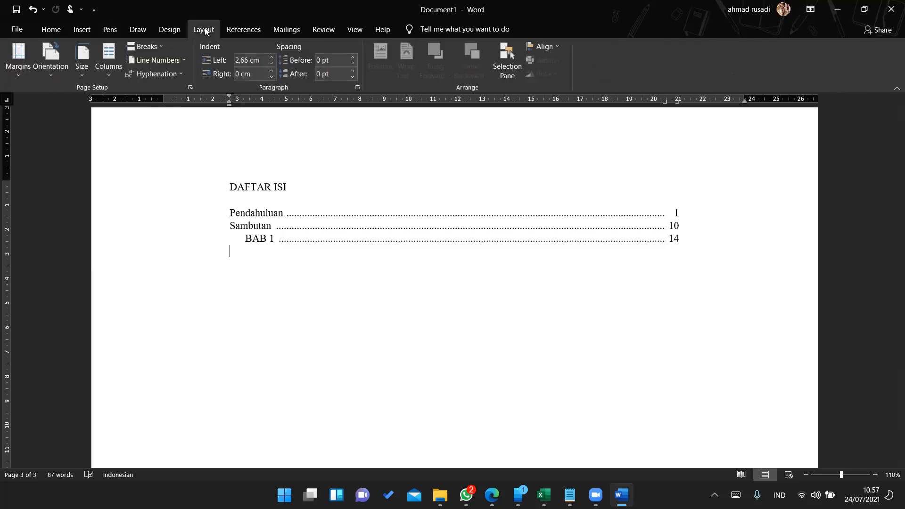
pyautogui.click(179, 31)
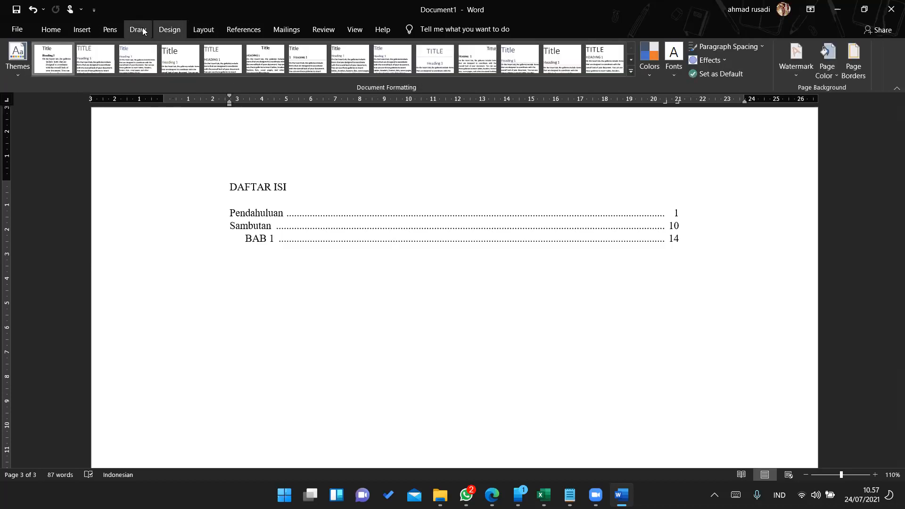
pyautogui.click(143, 31)
pyautogui.click(82, 31)
pyautogui.click(52, 36)
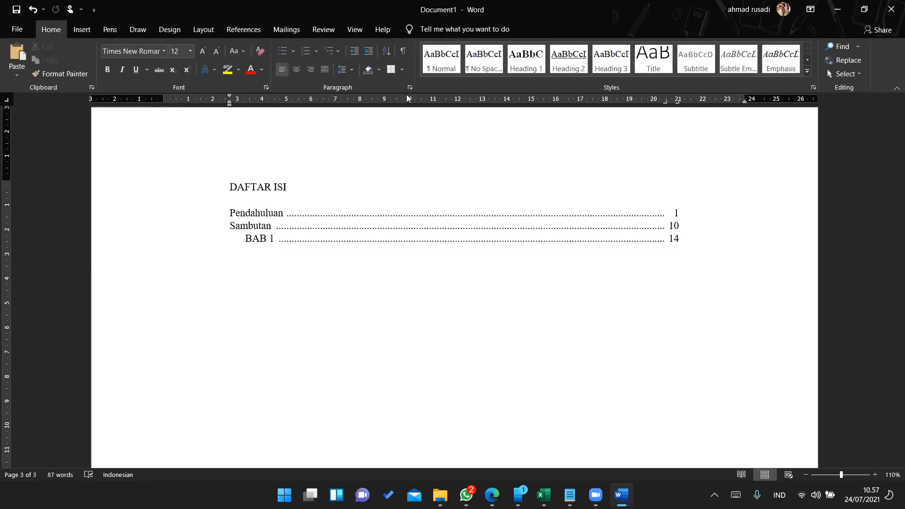
pyautogui.click(86, 31)
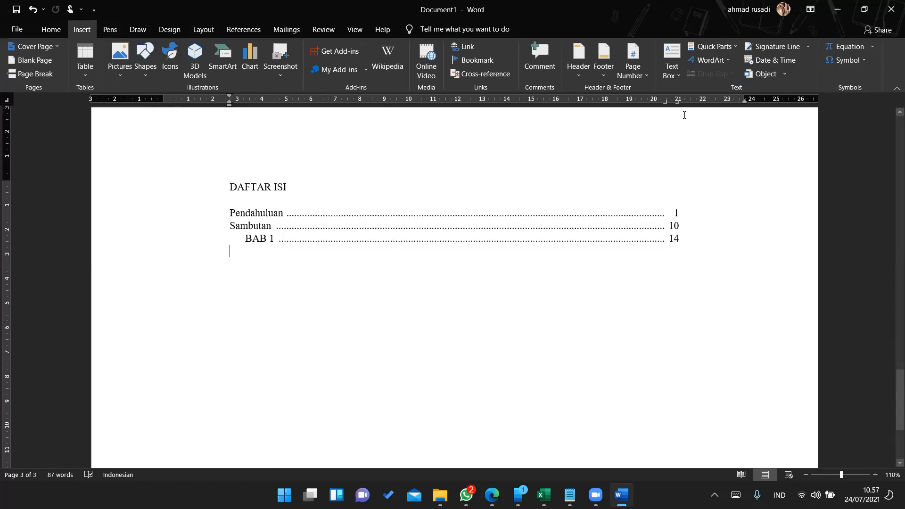
pyautogui.click(683, 73)
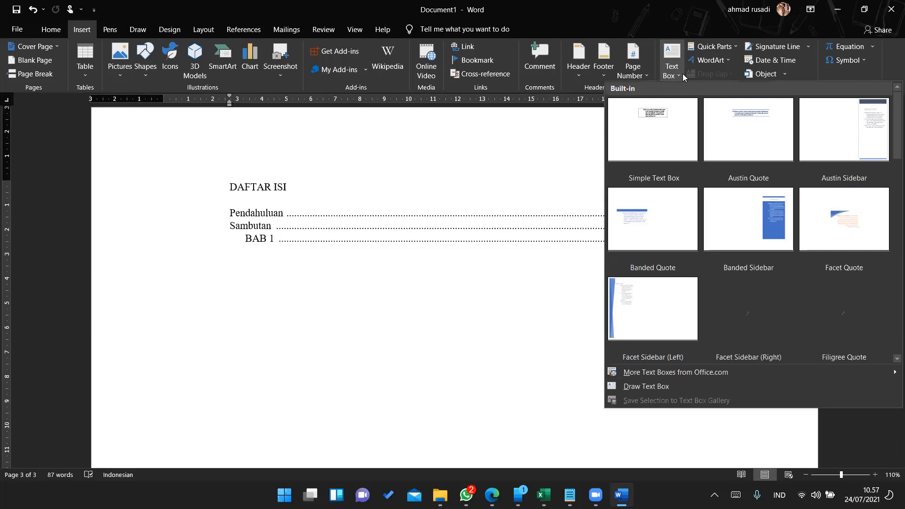
pyautogui.click(721, 67)
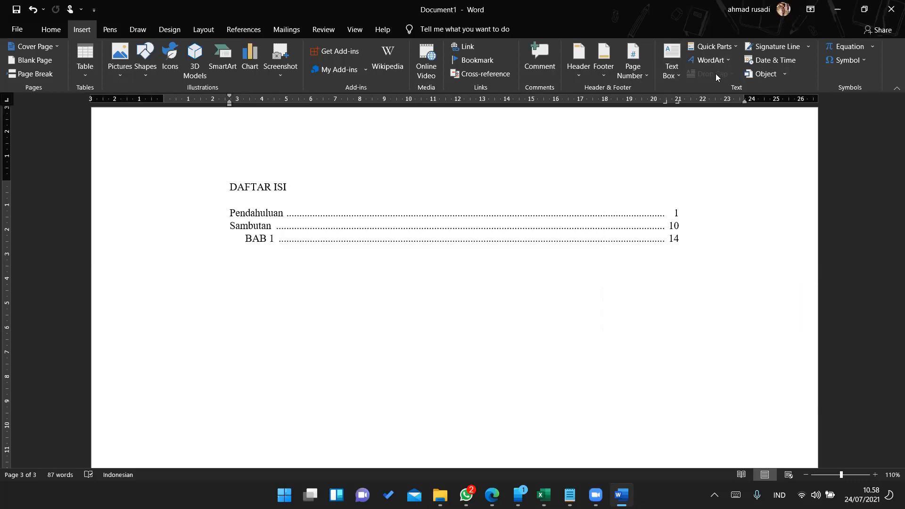
# - Apply a Dropped drop cap to the numbered fruit list in the first column of page 1
pyautogui.click(377, 229)
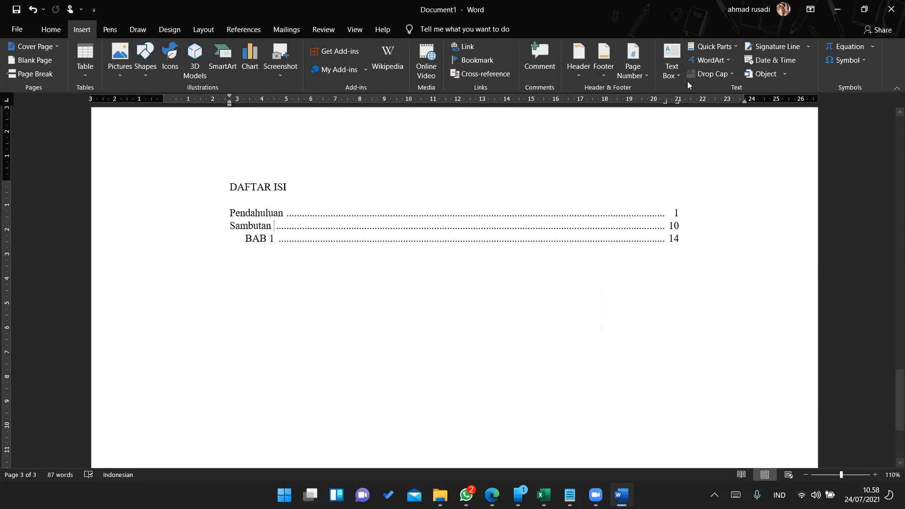
pyautogui.scroll(10, 486, 194)
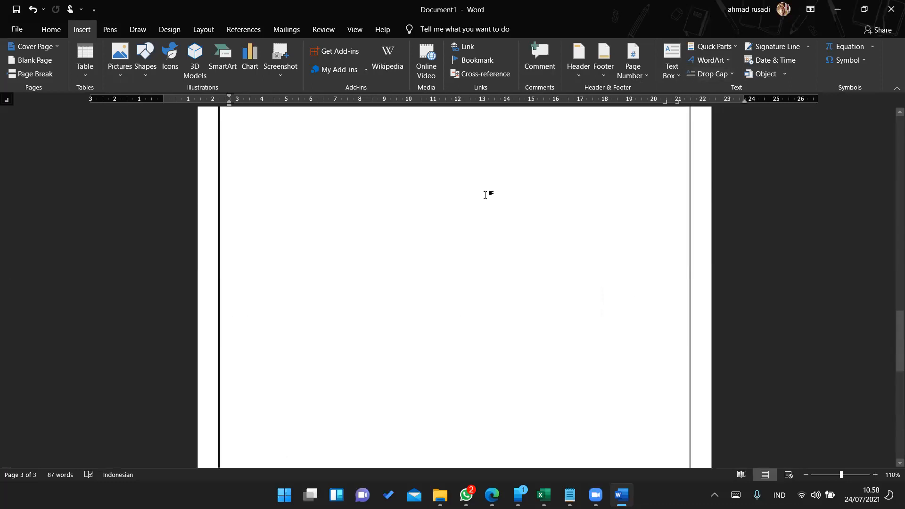
pyautogui.scroll(10, 486, 196)
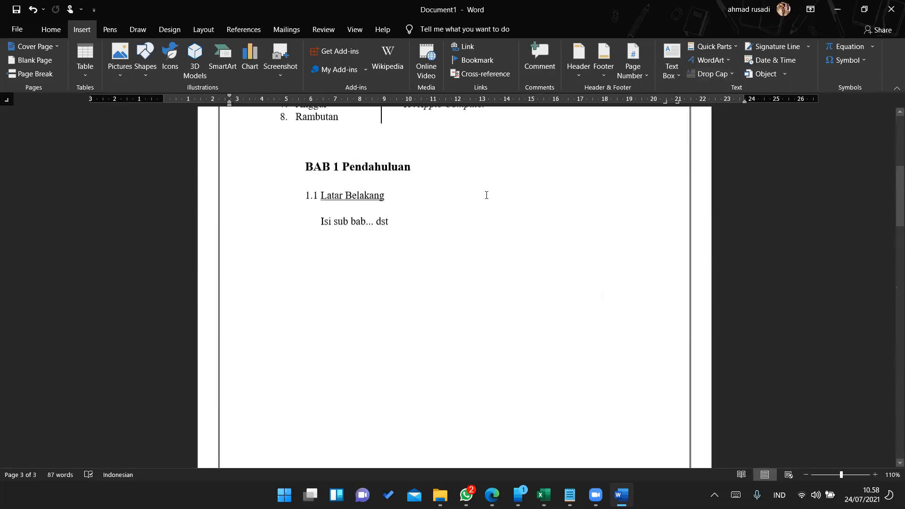
pyautogui.scroll(3, 372, 314)
pyautogui.moveTo(360, 316); pyautogui.dragTo(296, 174)
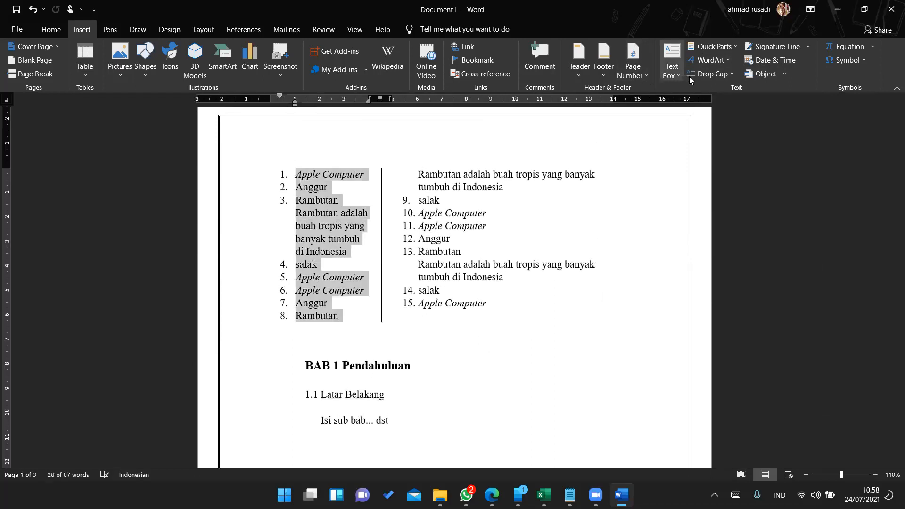
pyautogui.click(691, 76)
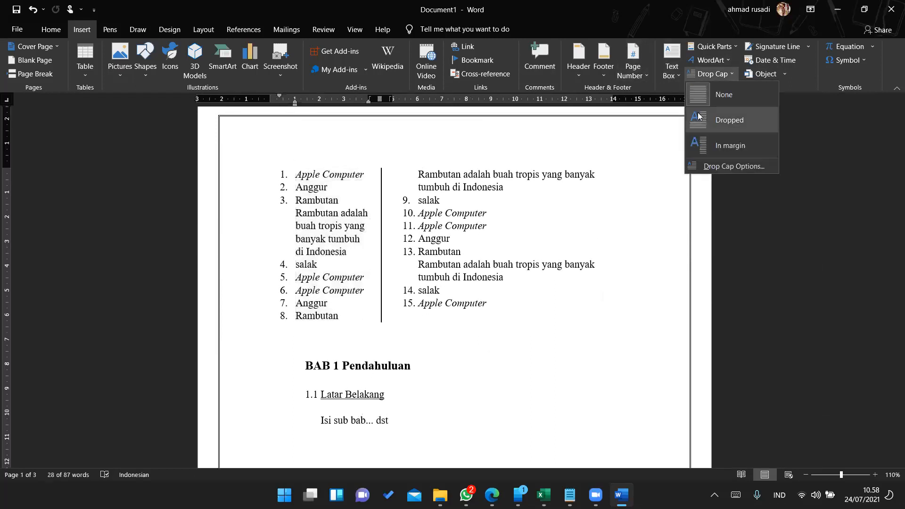
pyautogui.click(700, 117)
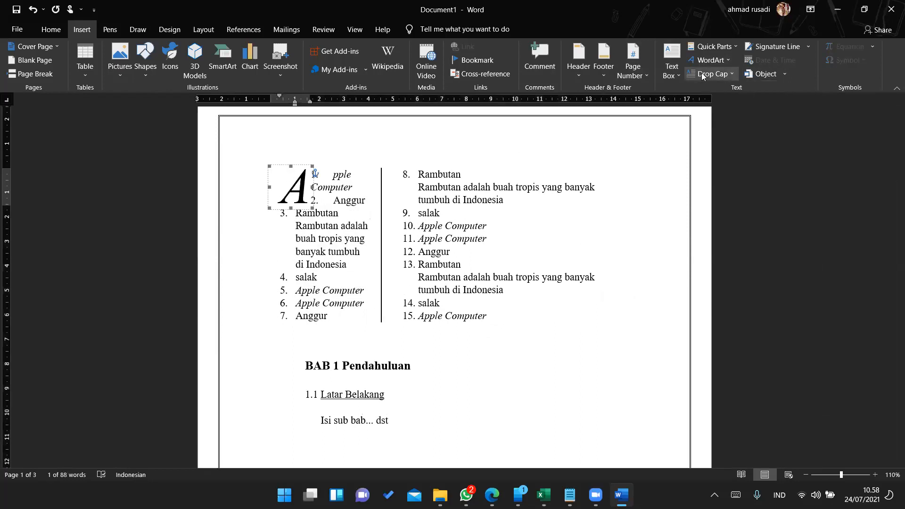
pyautogui.click(508, 332)
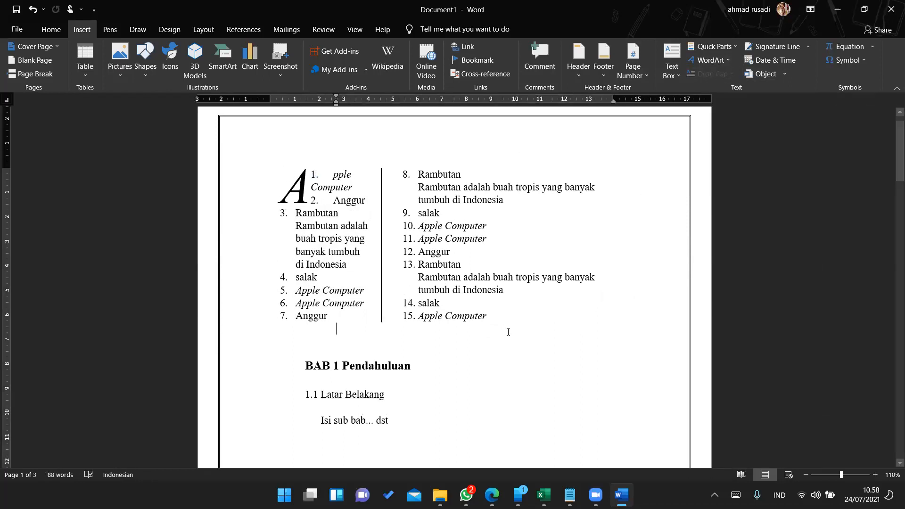
# - Add three blank lines below the BAB 1 entry of the manual DAFTAR ISI on the landscape page
pyautogui.scroll(-20, 508, 332)
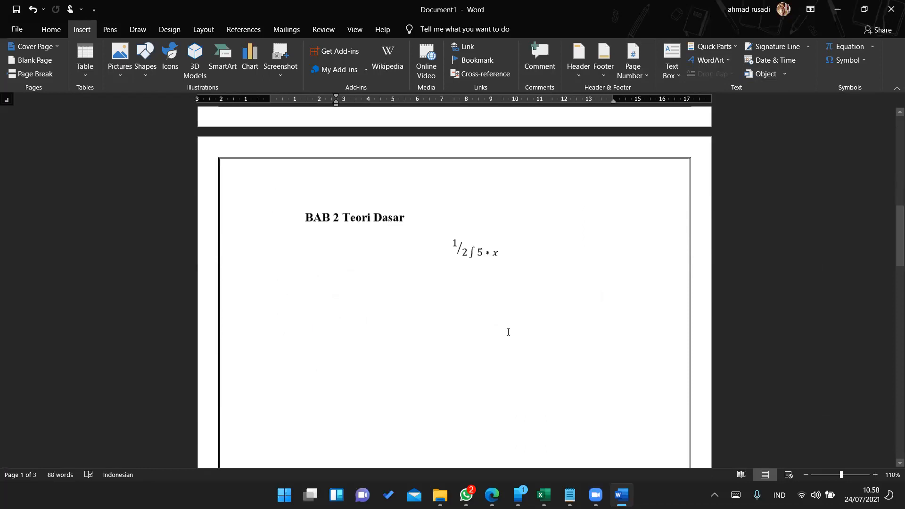
pyautogui.scroll(-7, 508, 332)
pyautogui.scroll(4, 508, 330)
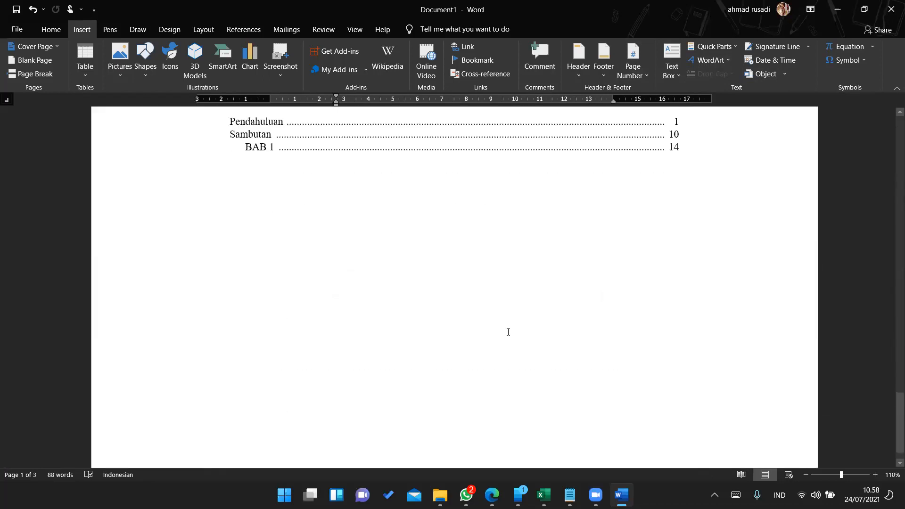
pyautogui.click(696, 383)
pyautogui.press('Return')
pyautogui.press('Return')
pyautogui.press('Return')
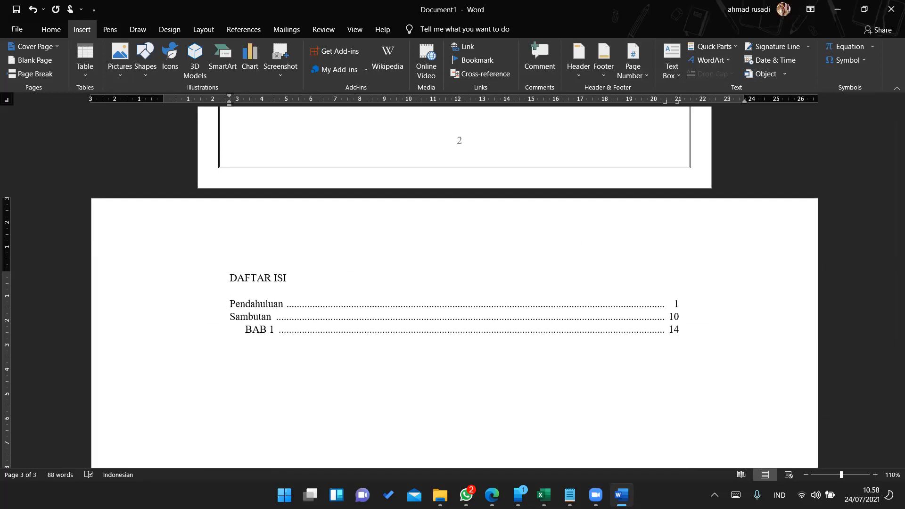
# - Show the Navigation Pane with the document's headings
pyautogui.click(336, 32)
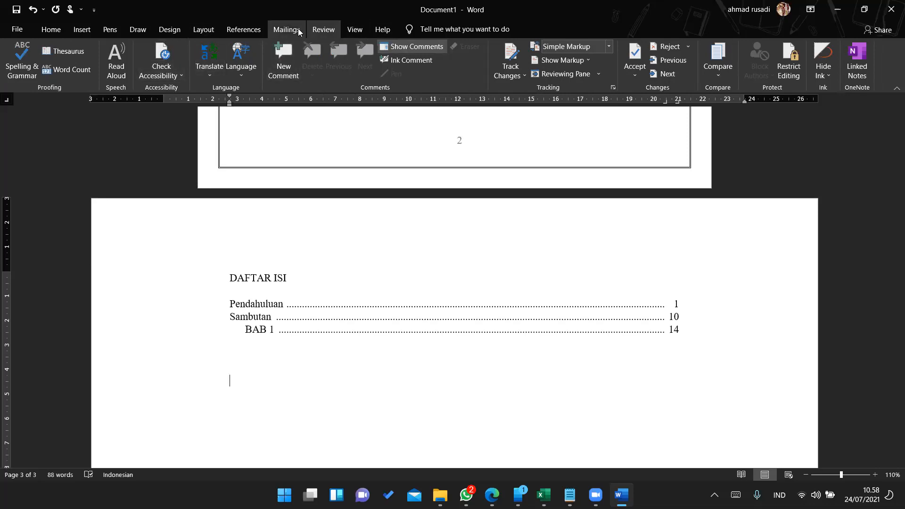
pyautogui.click(353, 30)
pyautogui.click(268, 74)
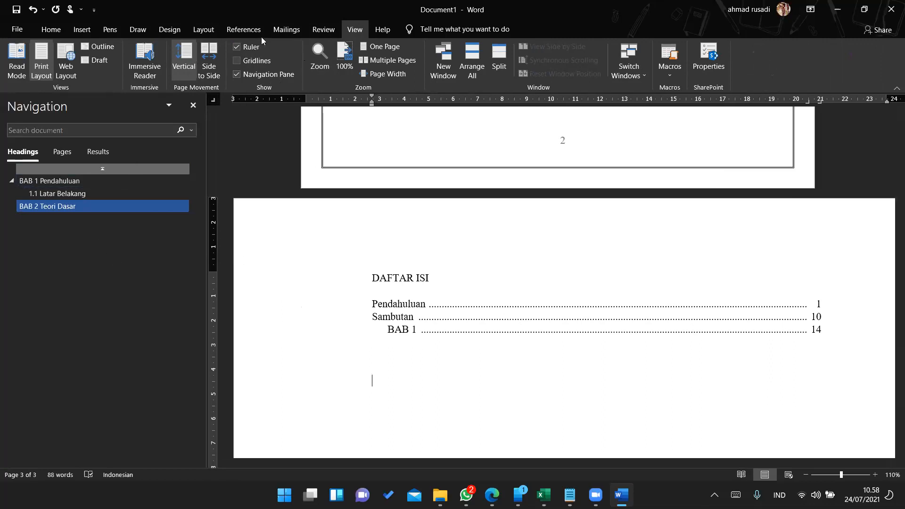
# - Insert the Automatic Table 1 table of contents below the manual list
pyautogui.click(244, 30)
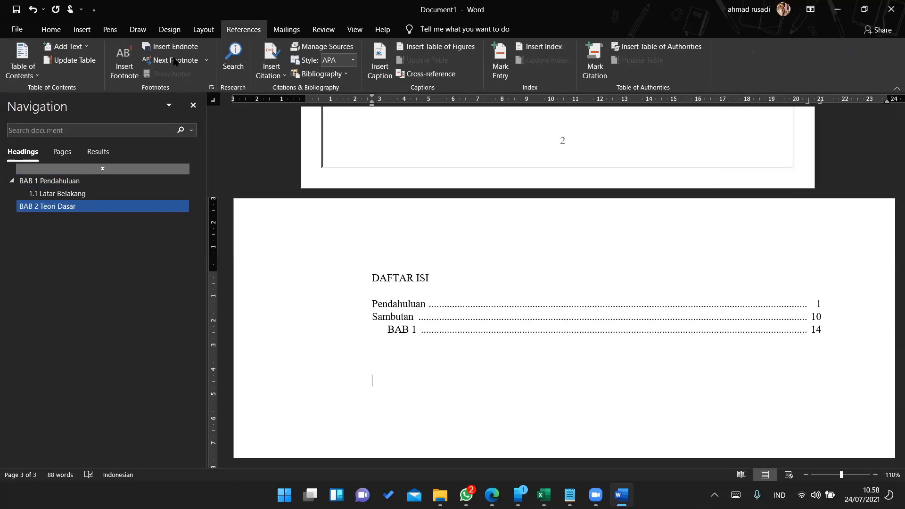
pyautogui.click(33, 77)
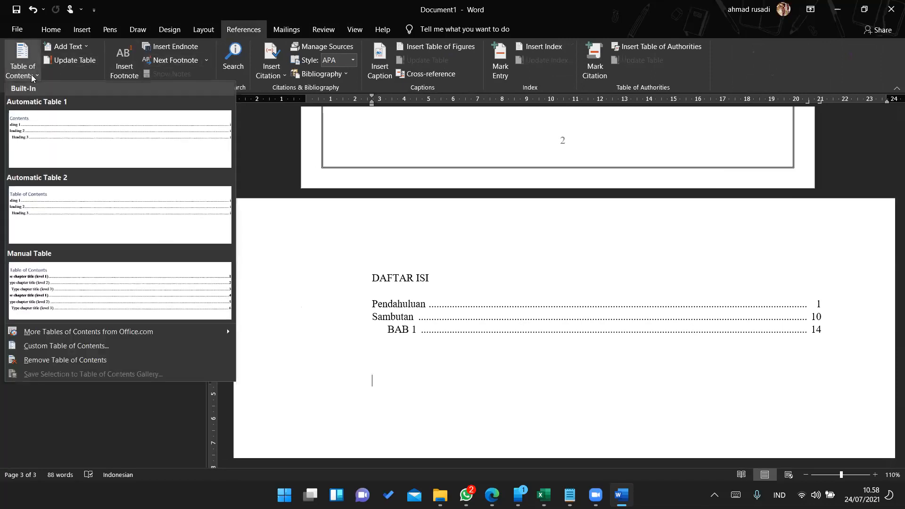
pyautogui.click(76, 142)
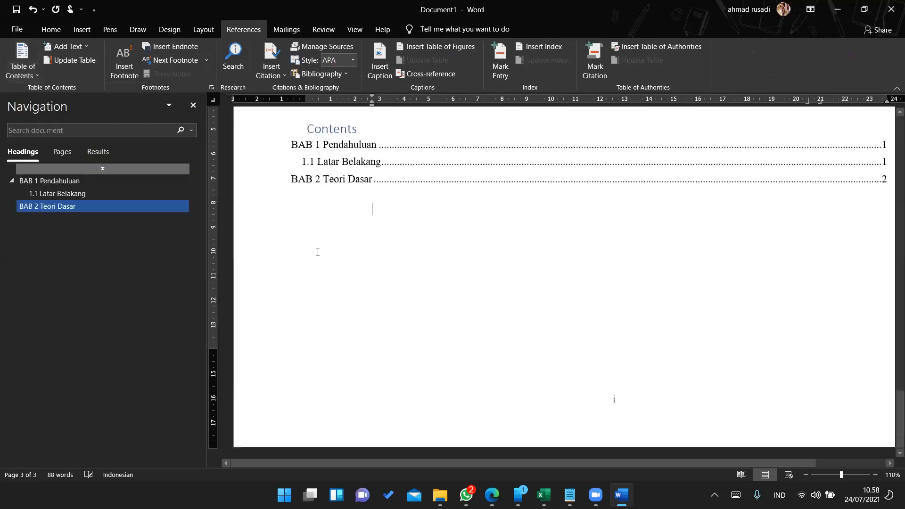
# - Replace the automatic table's Contents title with DAFTAR ISI and centre it
pyautogui.scroll(3, 318, 251)
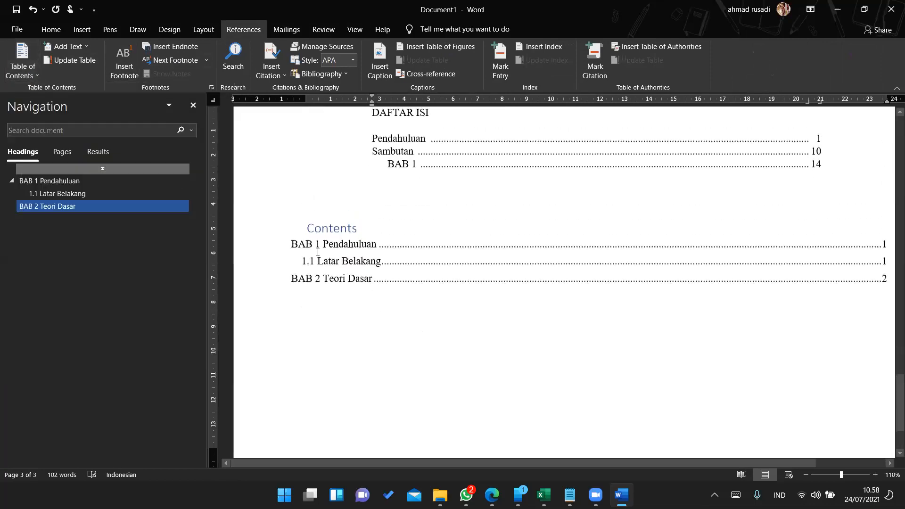
pyautogui.keyDown('ctrl'); pyautogui.scroll(-4, 344, 204); pyautogui.keyUp('ctrl')
pyautogui.click(413, 255)
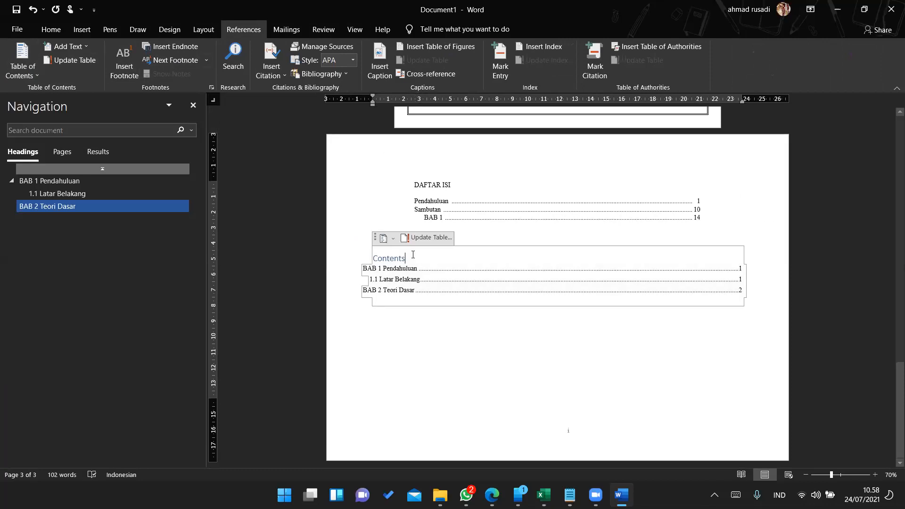
pyautogui.press('BackSpace')
pyautogui.press('BackSpace')
pyautogui.press('BackSpace')
pyautogui.press('BackSpace')
pyautogui.press('BackSpace')
pyautogui.press('BackSpace')
pyautogui.press('BackSpace')
pyautogui.press('BackSpace')
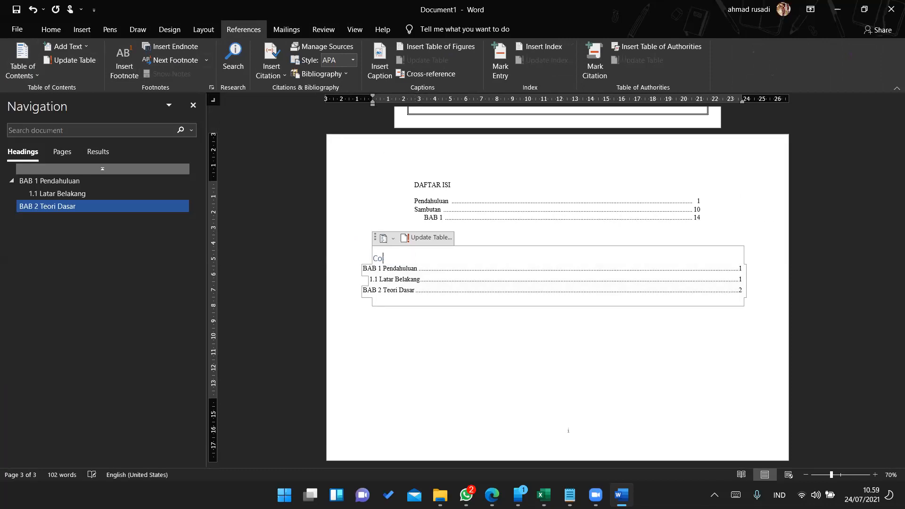
pyautogui.write('DAFTAR ISI')
pyautogui.hotkey('ctrl', 'e')
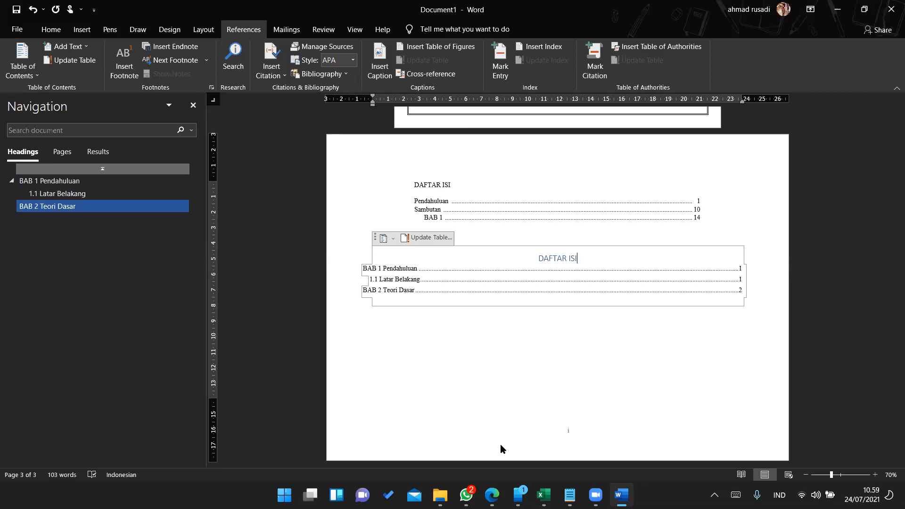
# - Follow the 1.1 Latar Belakang entry in the automatic table of contents to its heading and view the heading styles
pyautogui.scroll(1, 504, 314)
pyautogui.keyDown('ctrl'); pyautogui.click(503, 324); pyautogui.keyUp('ctrl')
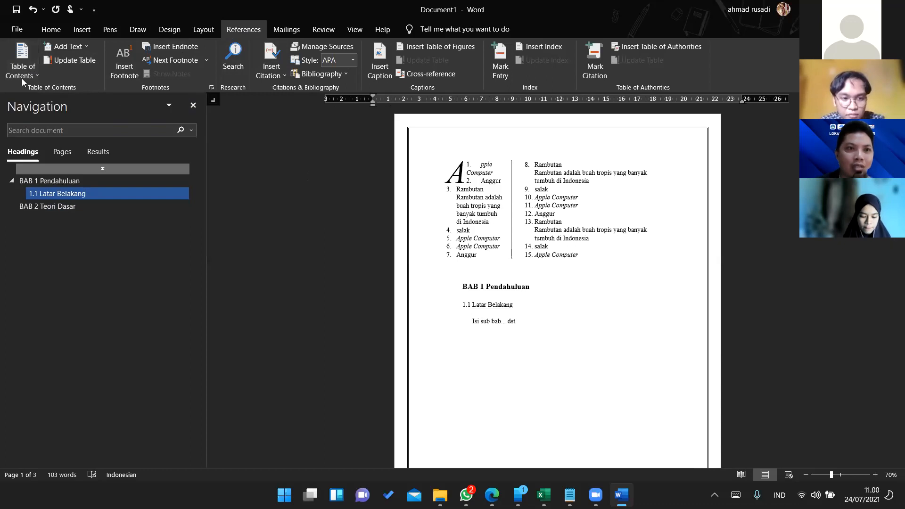
pyautogui.click(52, 31)
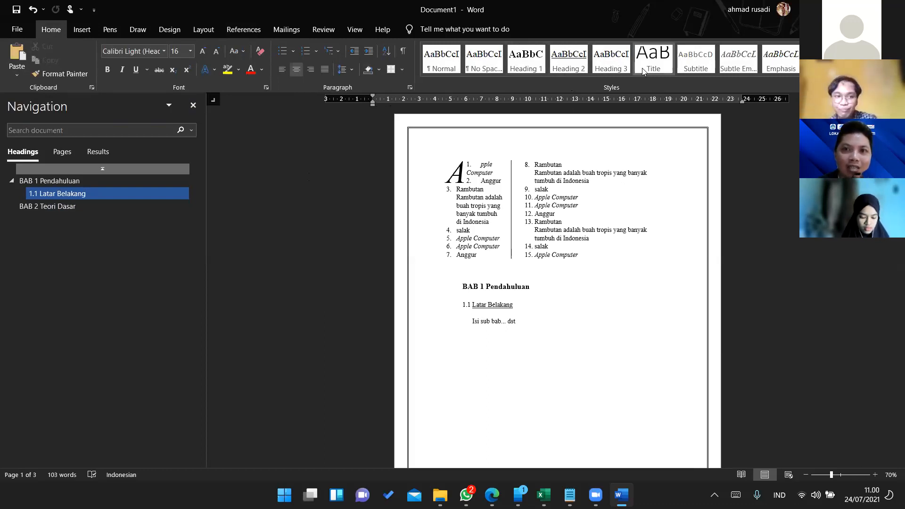
pyautogui.click(226, 32)
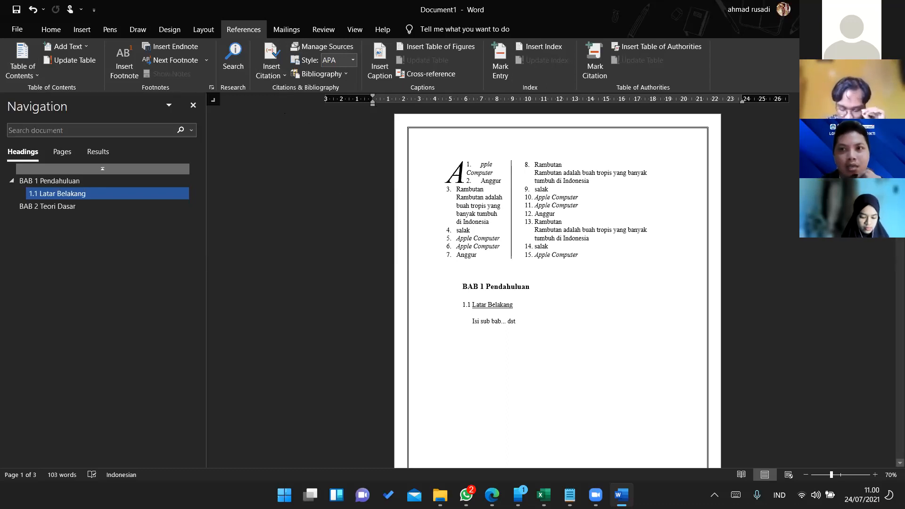
# - Close the Word document without saving it and switch to PowerPoint
pyautogui.click(893, 9)
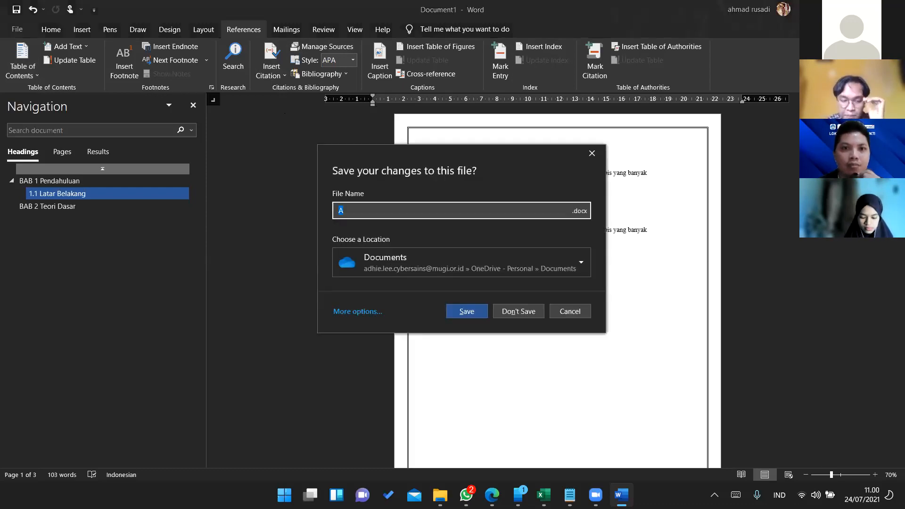
pyautogui.click(528, 311)
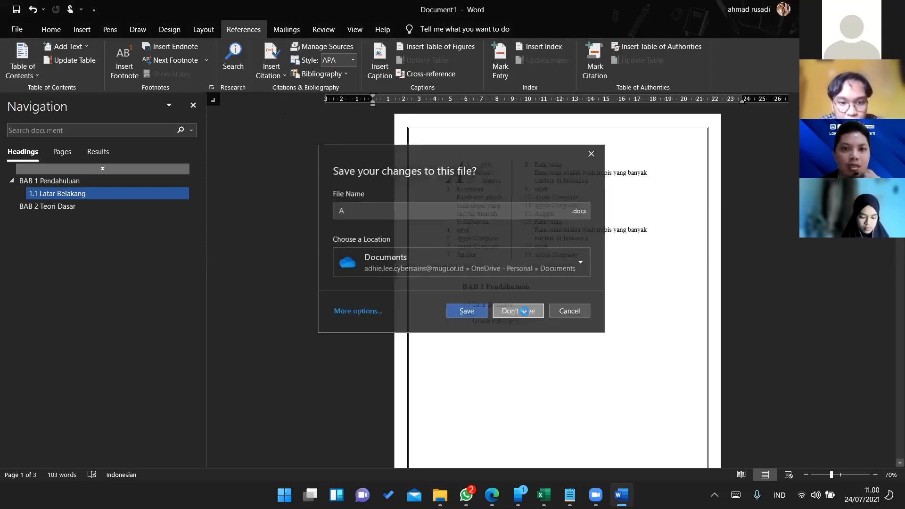
pyautogui.press('super')
pyautogui.write('power')
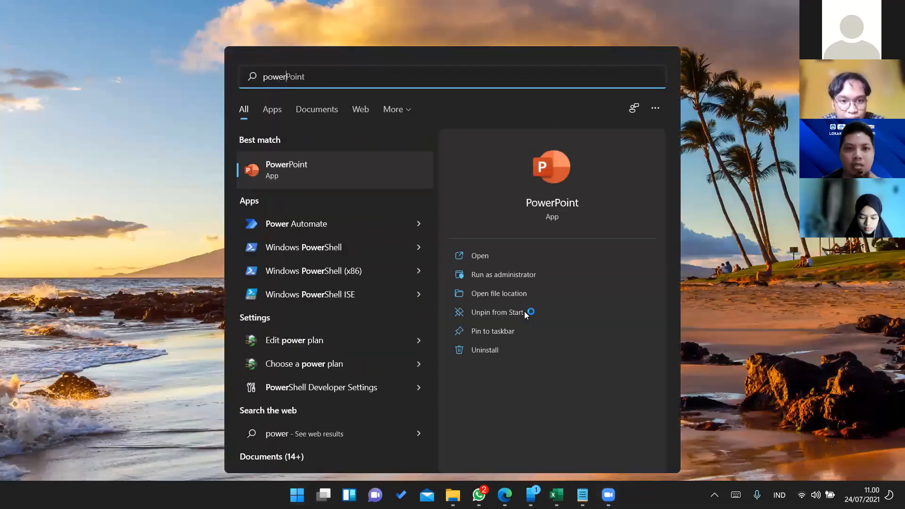
pyautogui.press('Return')
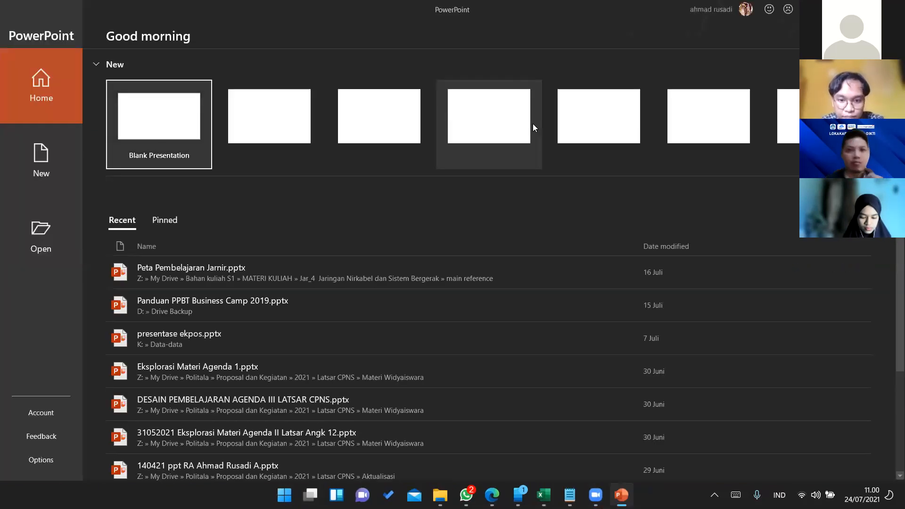
# - Create a blank presentation with the ribbon pinned open, and start editing the title placeholder on the first slide
pyautogui.click(156, 121)
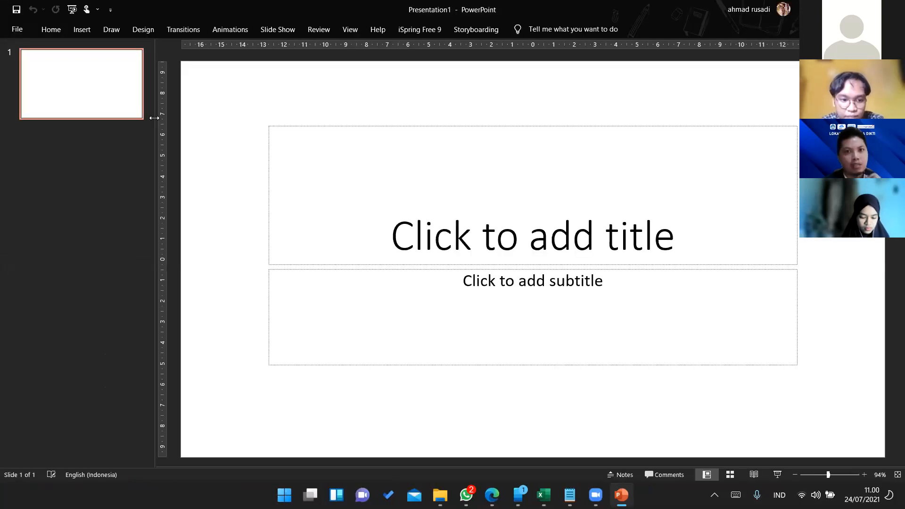
pyautogui.click(51, 29)
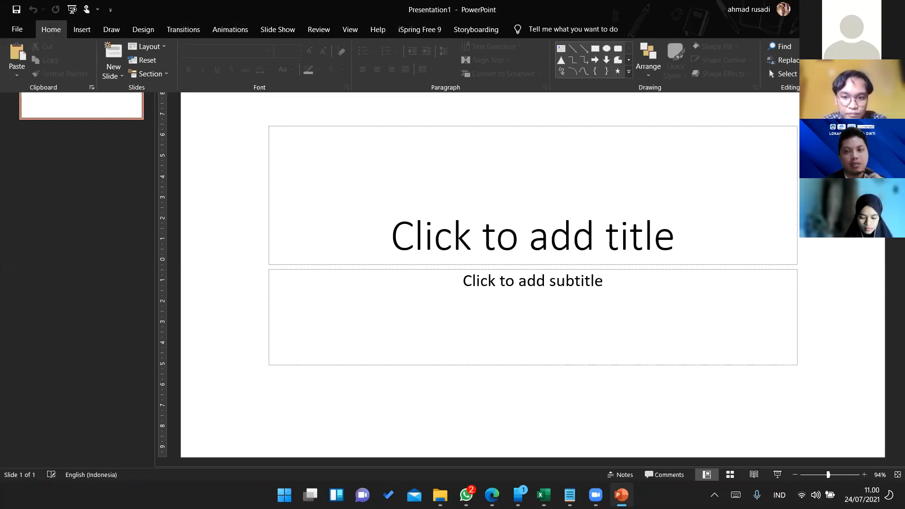
pyautogui.click(57, 26)
pyautogui.click(57, 26)
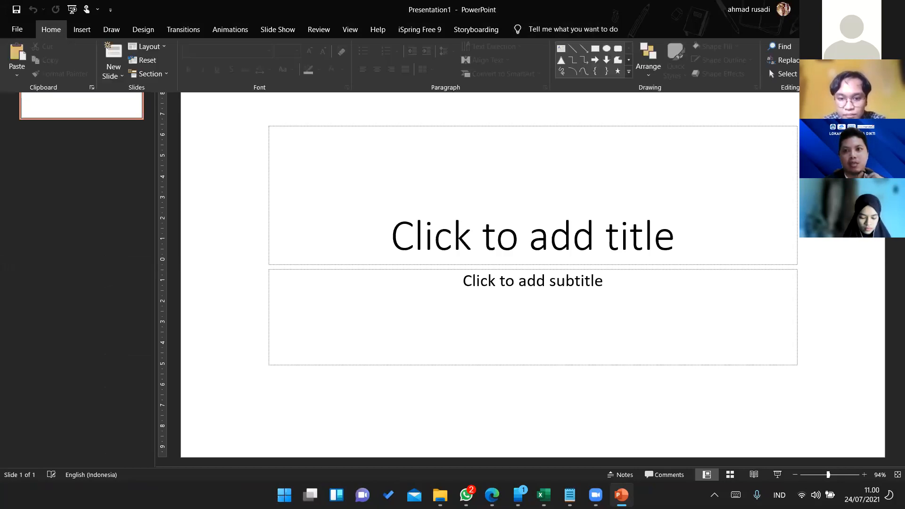
pyautogui.click(898, 88)
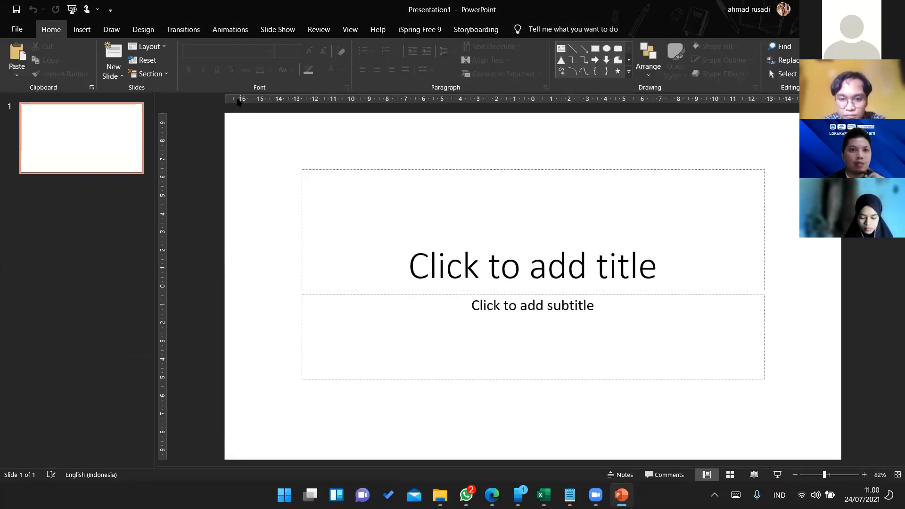
pyautogui.click(400, 209)
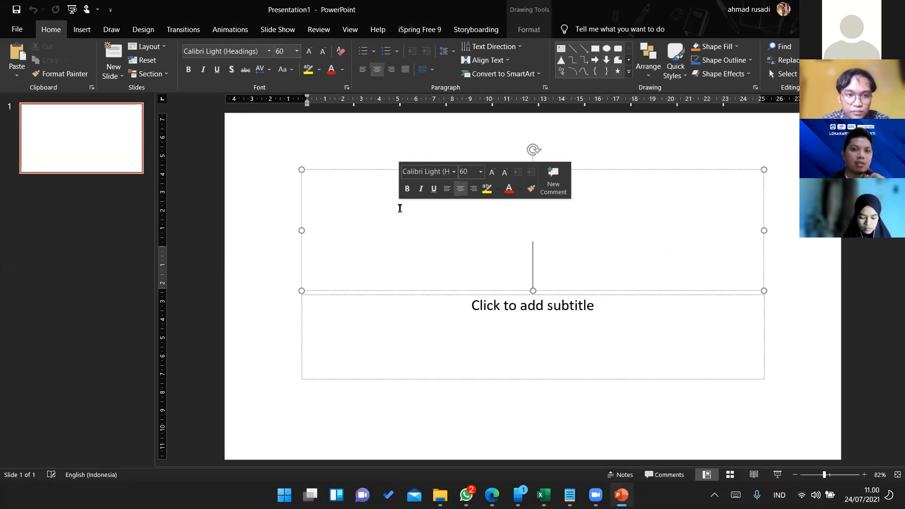
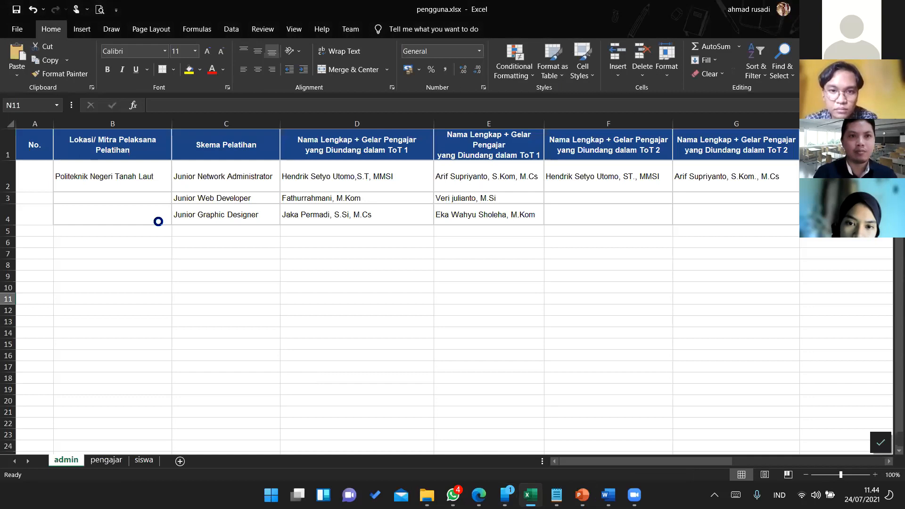
# - Create a new blank Excel workbook and enter the heading nama in cell G4
pyautogui.hotkey('ctrl', 'n')
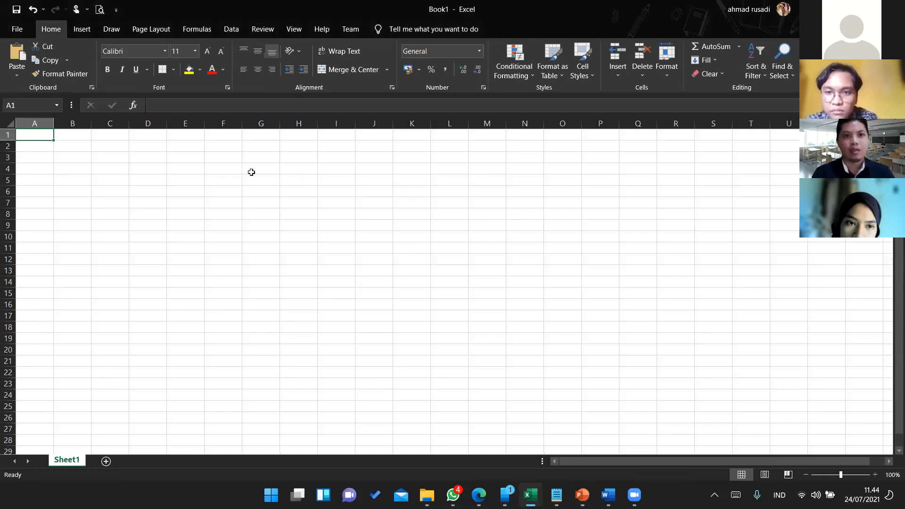
pyautogui.click(252, 173)
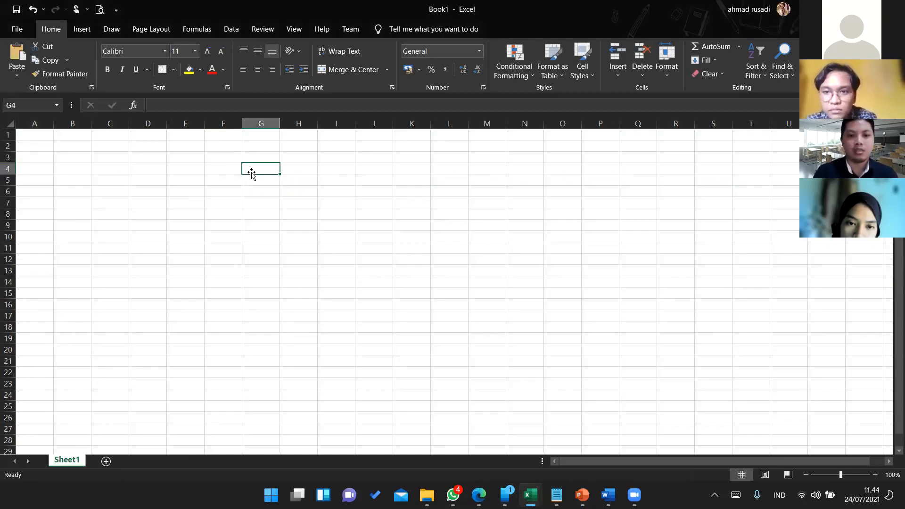
pyautogui.write('nama')
pyautogui.press('Tab')
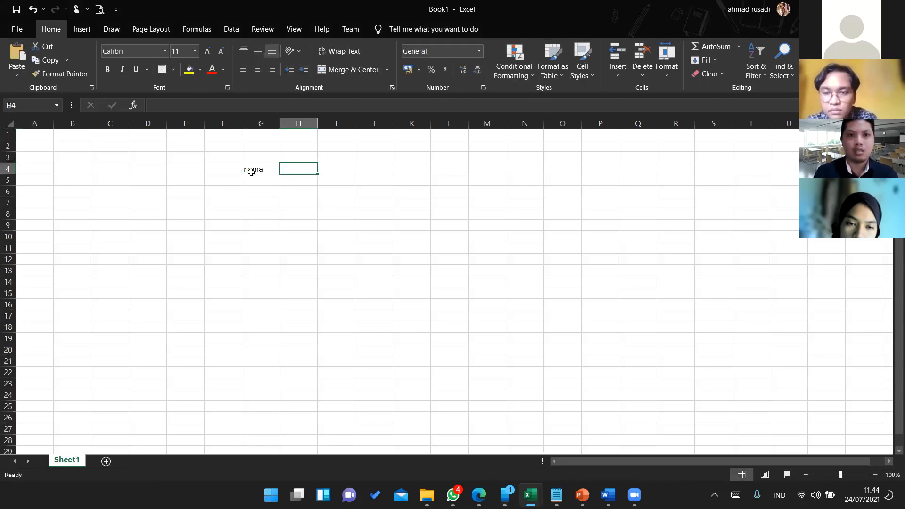
# - Enter the heading nilai in cell H4
pyautogui.write('nila')
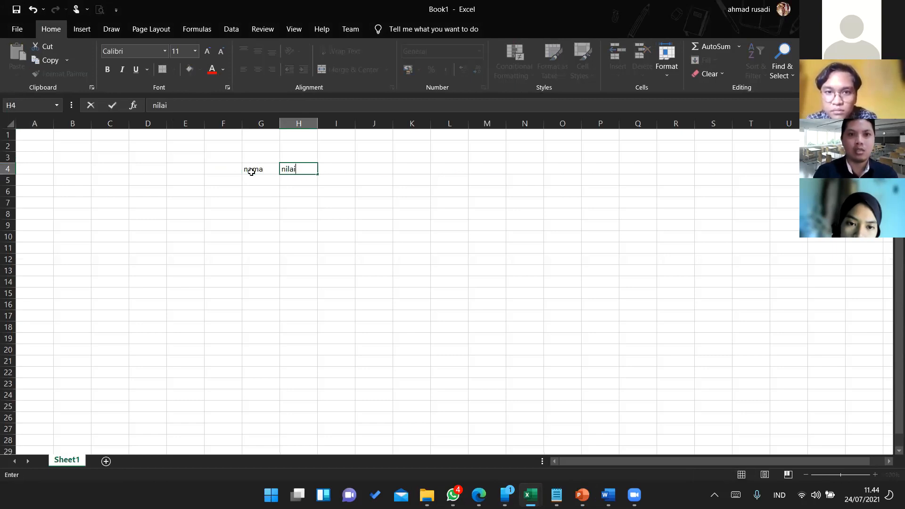
pyautogui.write('i')
pyautogui.press('Return')
# - Fill cells G5, G6 and G7 under the nama heading with A, B and C
pyautogui.write('A')
pyautogui.press('Return')
pyautogui.write('B')
pyautogui.press('Tab')
pyautogui.press('Up')
pyautogui.press('Down')
pyautogui.press('Left')
pyautogui.press('Left')
pyautogui.press('Right')
pyautogui.press('Down')
pyautogui.write('C')
pyautogui.press('Tab')
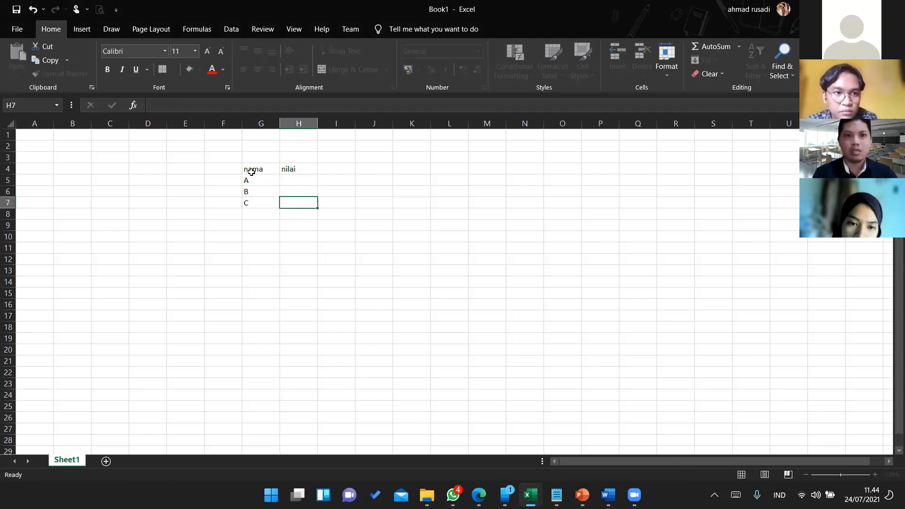
# - Enter the values 2, 3 and 7 in cells H5 to H7 under the nilai heading
pyautogui.press('Up')
pyautogui.press('Up')
pyautogui.write('2')
pyautogui.press('Return')
pyautogui.write('3')
pyautogui.press('Return')
pyautogui.write('7')
pyautogui.press('Return')
# - Insert the recommended column chart for the data in G4:H7
pyautogui.moveTo(258, 170); pyautogui.dragTo(312, 202)
pyautogui.click(81, 29)
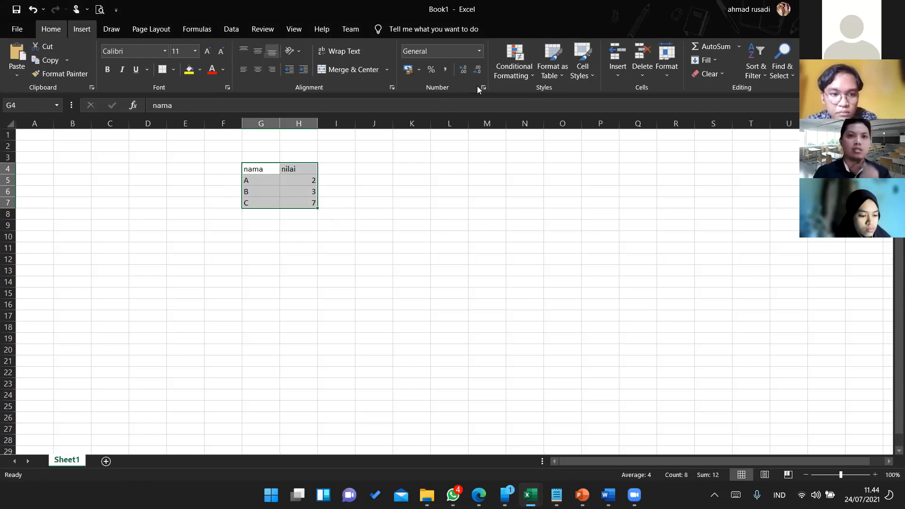
pyautogui.click(373, 61)
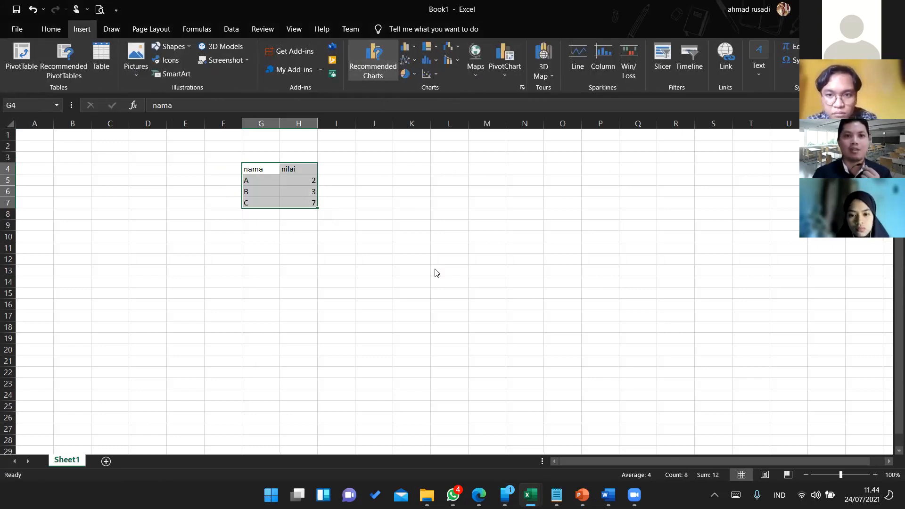
pyautogui.click(555, 401)
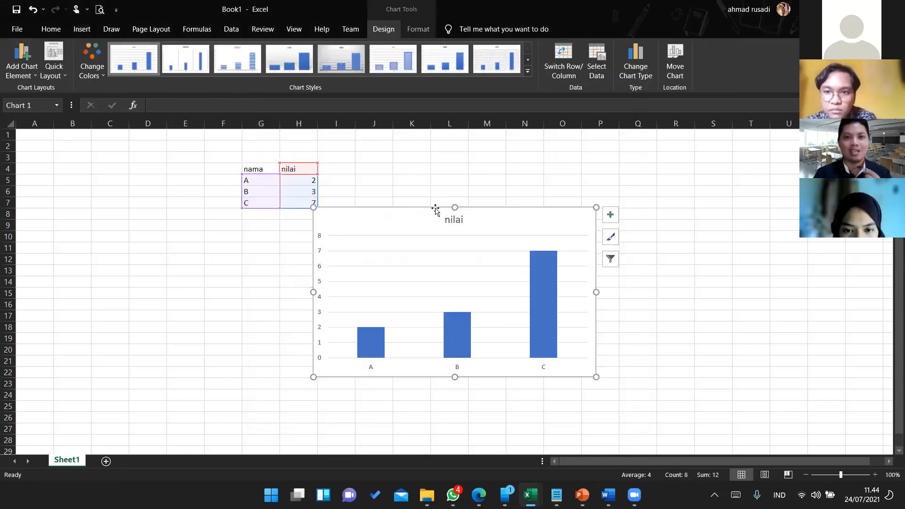
# - Copy the nilai chart, switch to PowerPoint and paste it onto slide 1
pyautogui.hotkey('ctrl', 'c')
pyautogui.click(583, 495)
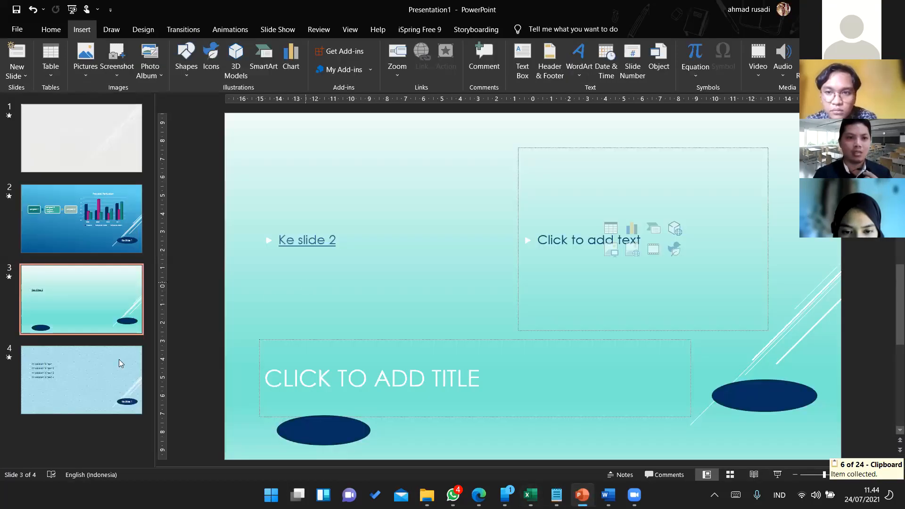
pyautogui.click(83, 133)
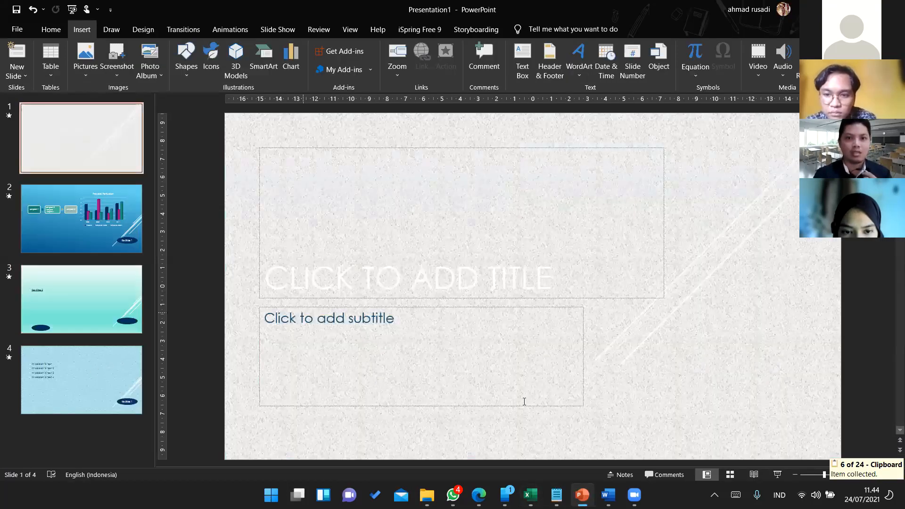
pyautogui.hotkey('ctrl', 'v')
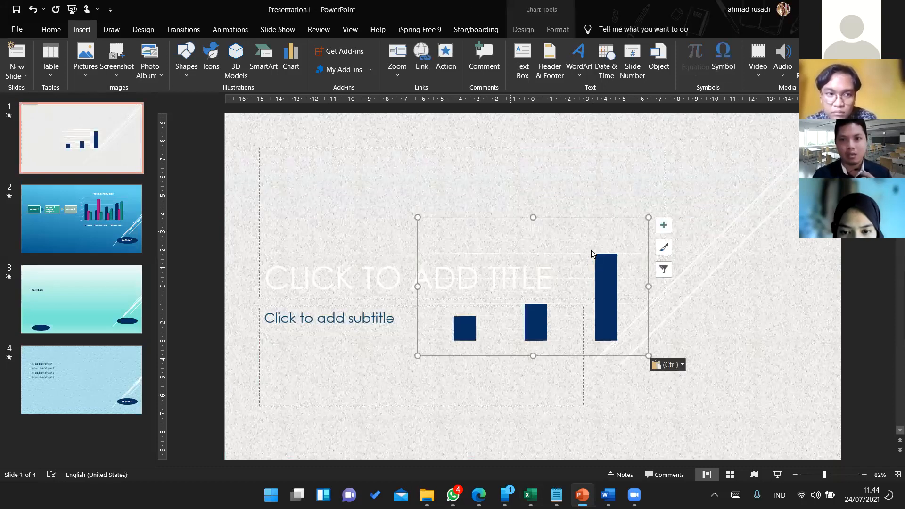
# - Open the data of the chart pasted on slide 1 for editing, then repeat this from the presentation
pyautogui.rightClick(510, 232)
pyautogui.click(488, 232)
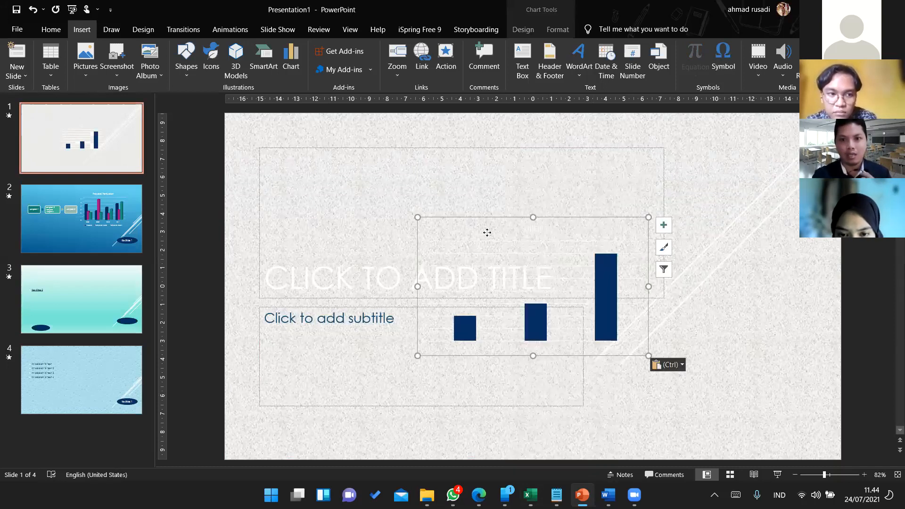
pyautogui.rightClick(489, 237)
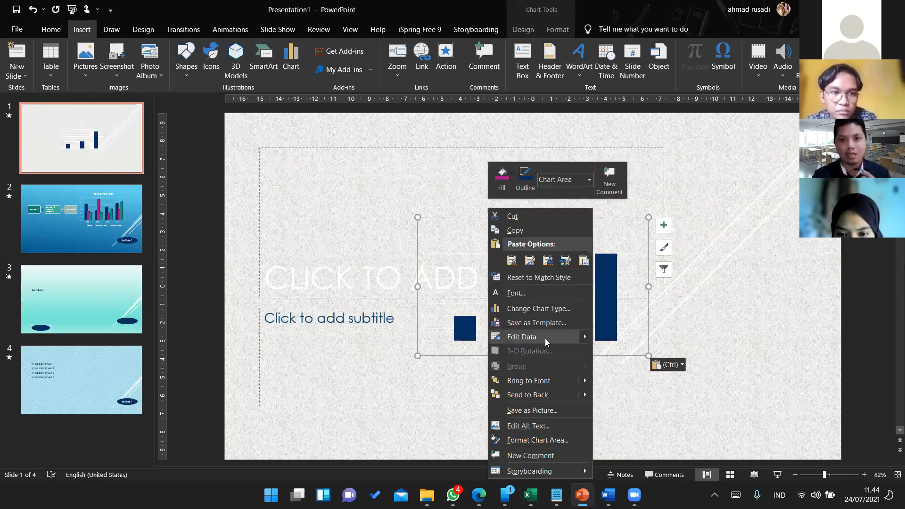
pyautogui.click(545, 339)
pyautogui.moveTo(546, 339)
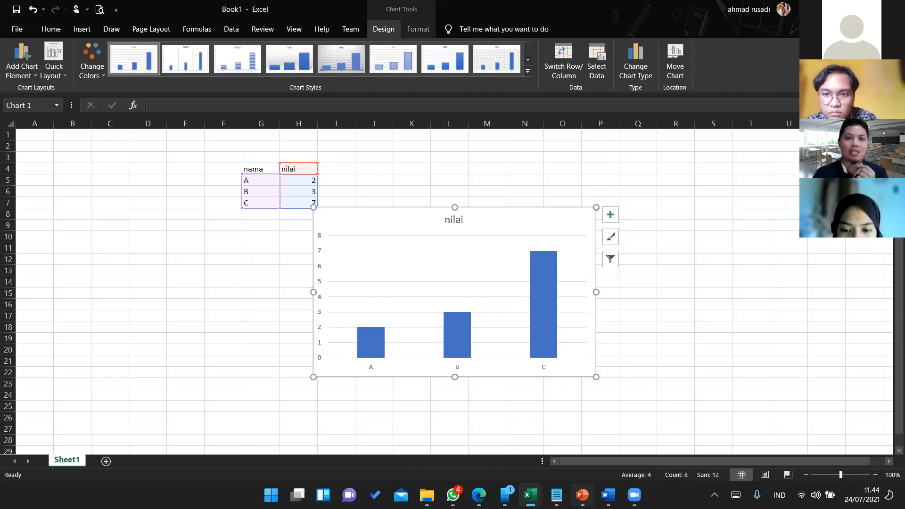
pyautogui.click(583, 495)
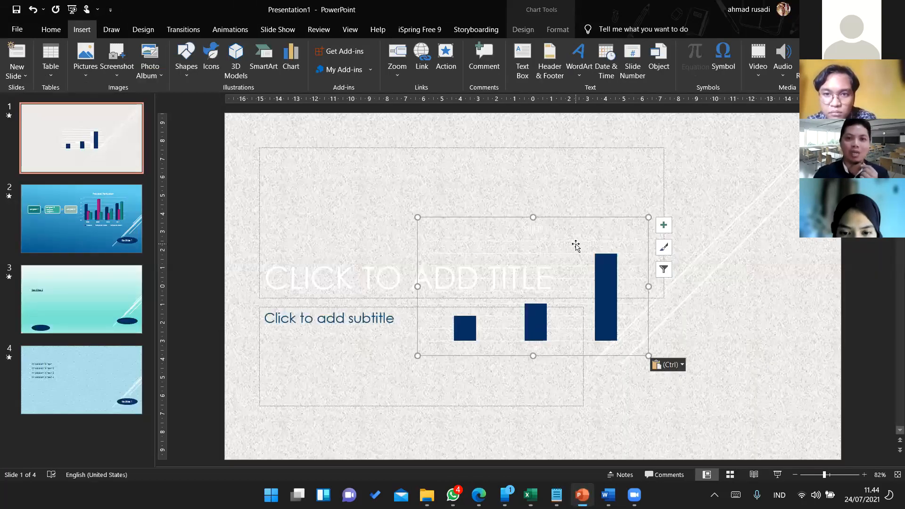
pyautogui.rightClick(576, 246)
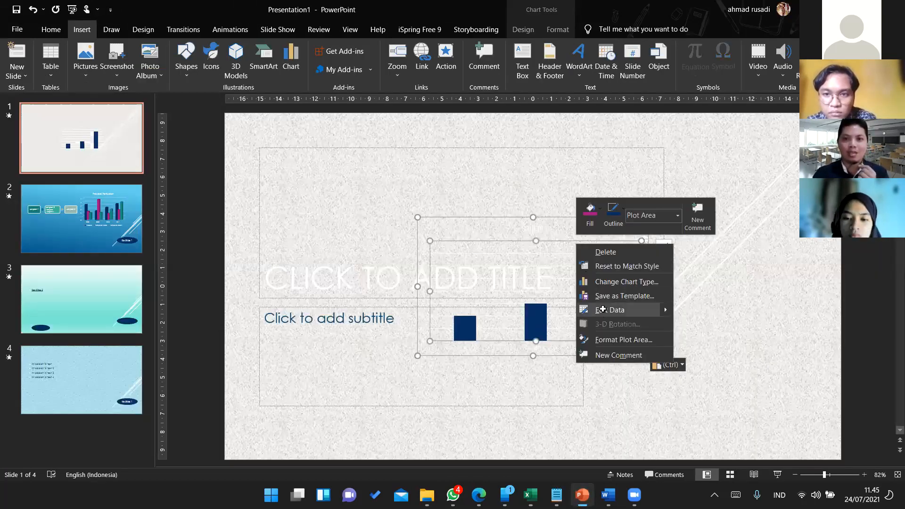
pyautogui.click(603, 309)
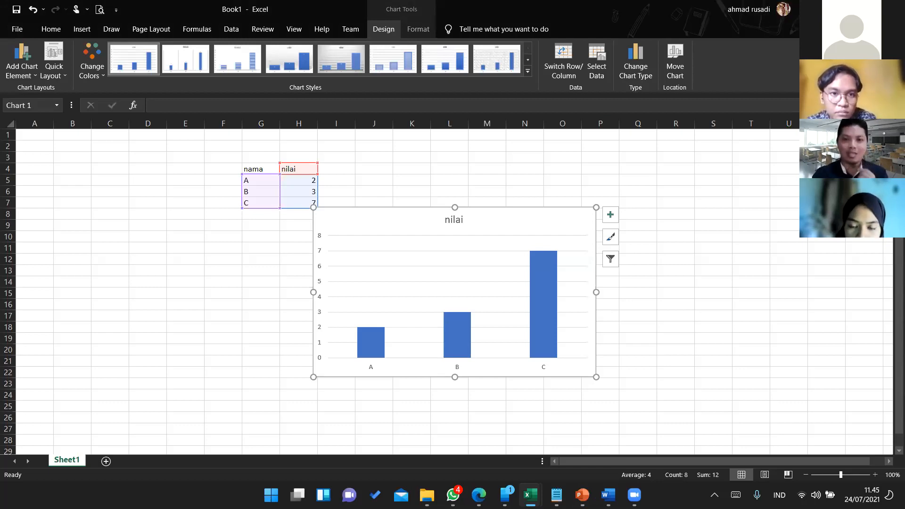
# - Switch back to PowerPoint, view the paste options of the pasted chart and reselect the chart
pyautogui.hotkey('alt', 'Tab')
pyautogui.click(674, 366)
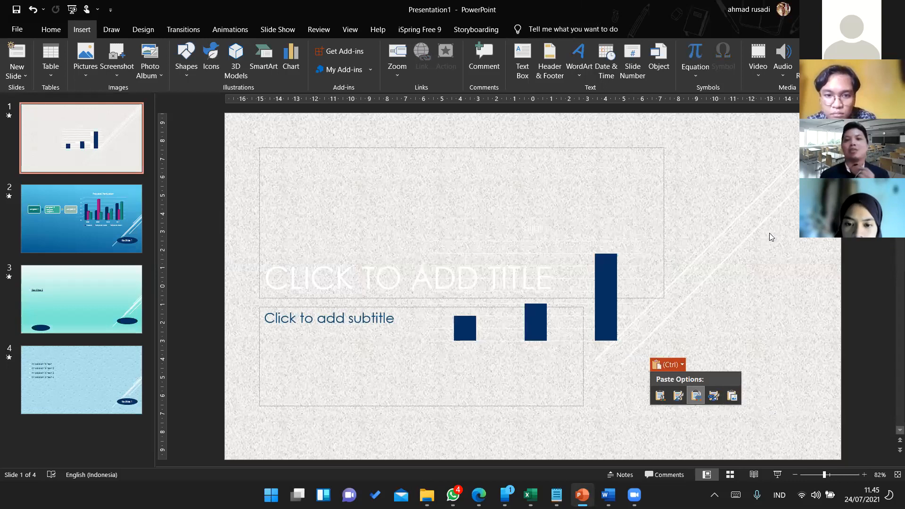
pyautogui.click(550, 236)
pyautogui.click(547, 245)
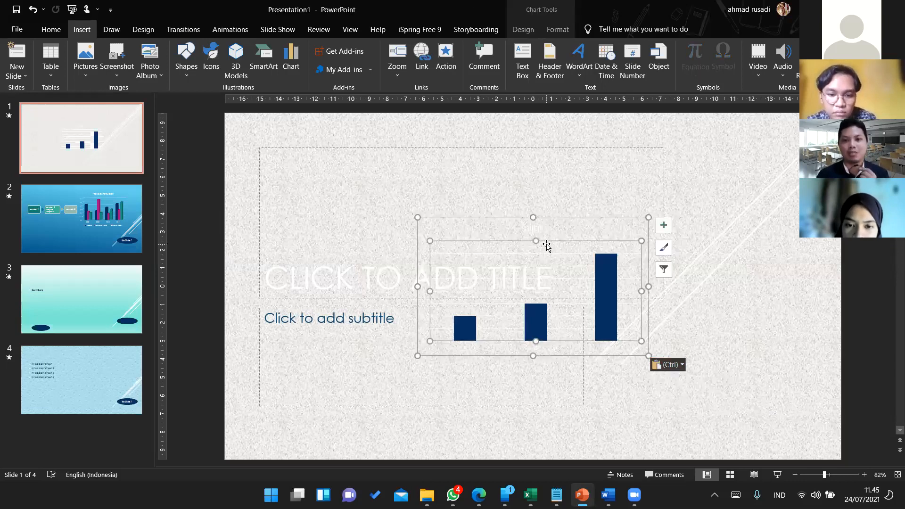
pyautogui.click(589, 226)
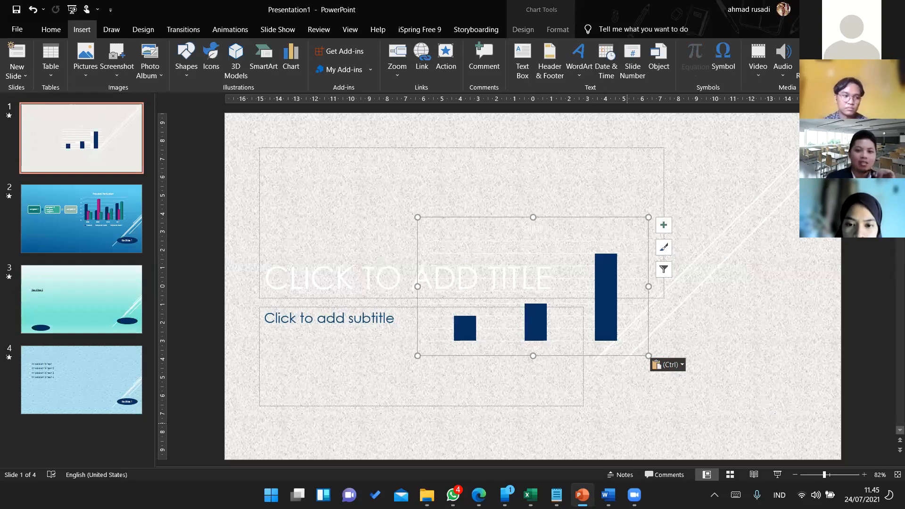
# - Switch to the Book1 workbook in Excel and examine the formatting and design tools for the nilai chart
pyautogui.click(530, 489)
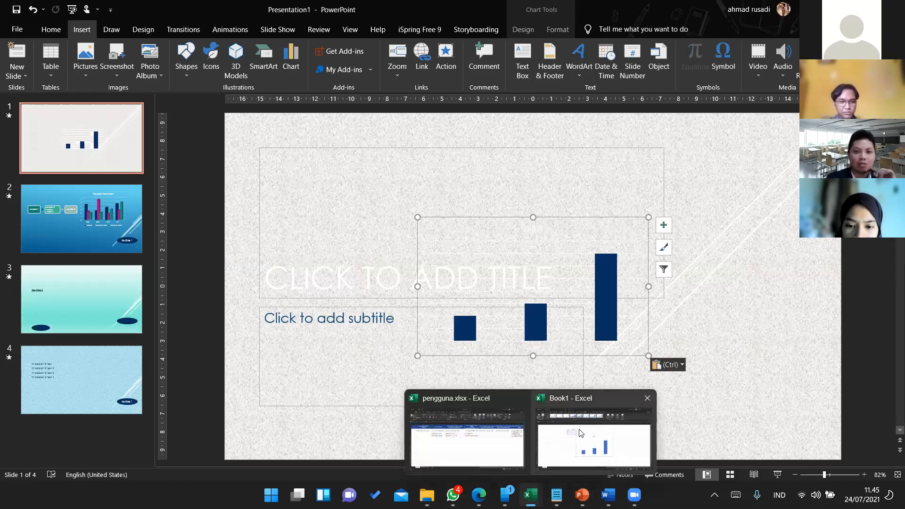
pyautogui.click(579, 429)
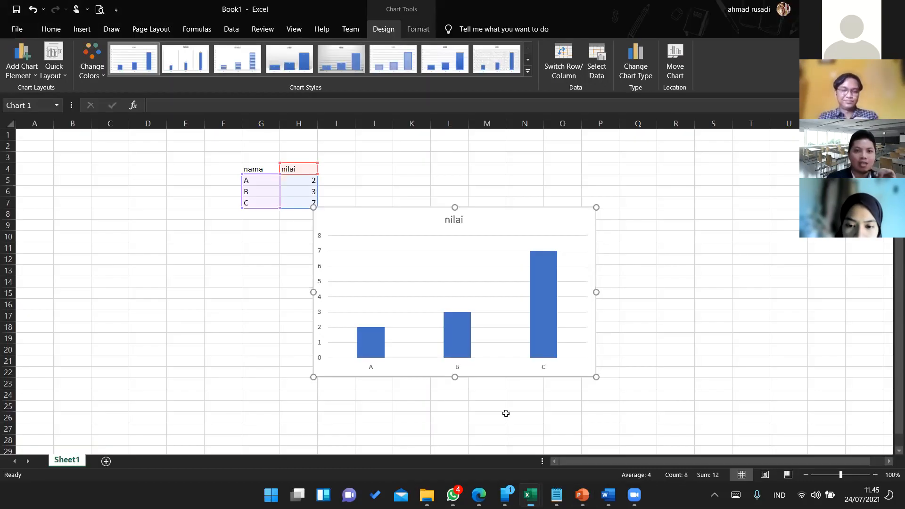
pyautogui.click(385, 427)
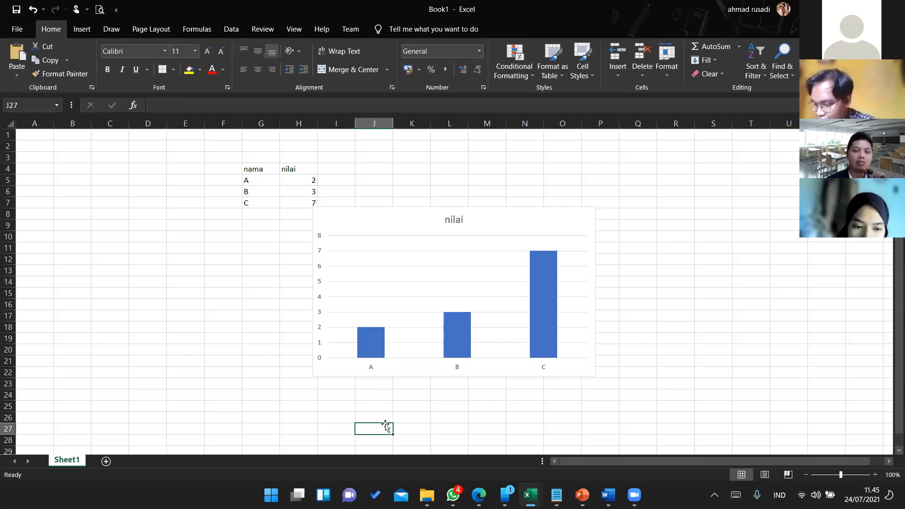
pyautogui.click(413, 207)
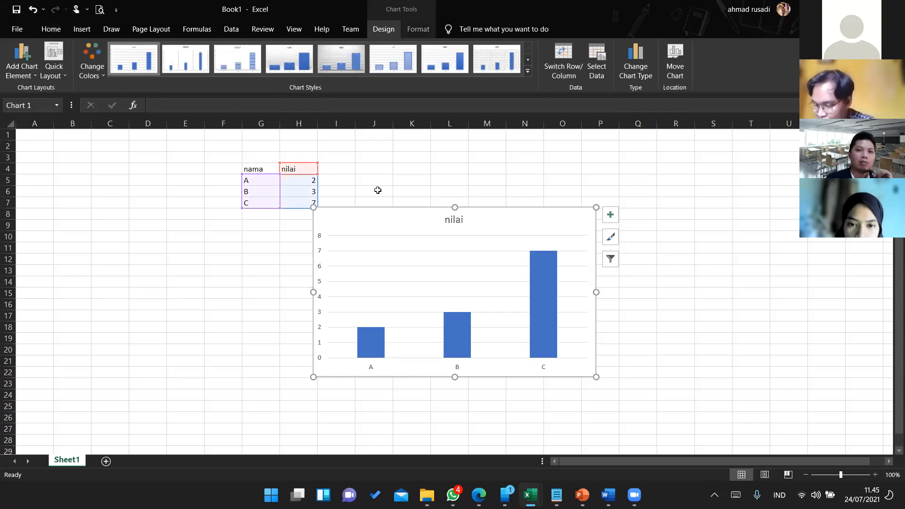
pyautogui.click(418, 29)
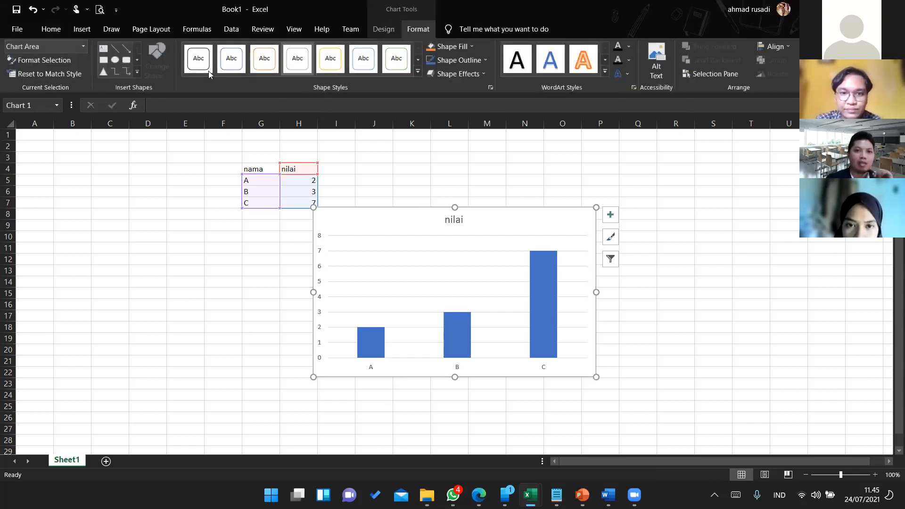
pyautogui.click(390, 29)
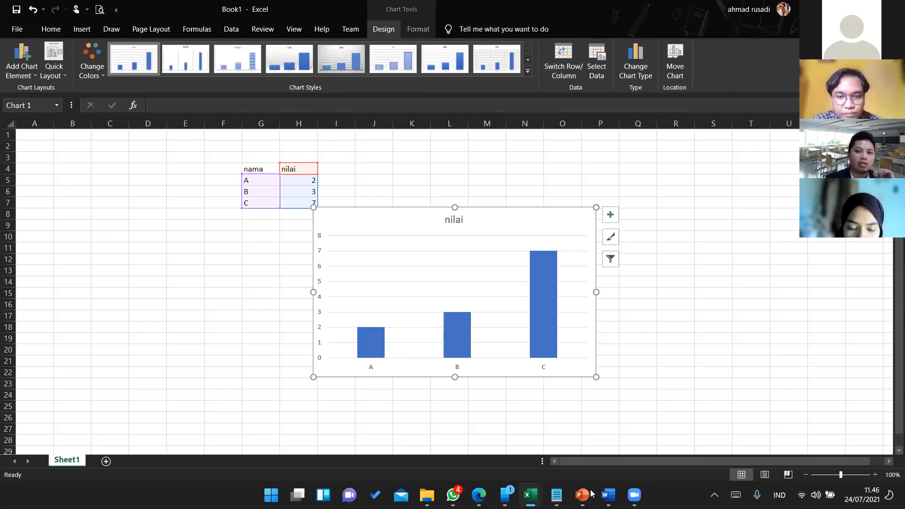
# - Return to PowerPoint, try pasting the chart again, and open the data of the chart on slide 1 for editing
pyautogui.hotkey('alt', 'Tab')
pyautogui.hotkey('ctrl', 'v')
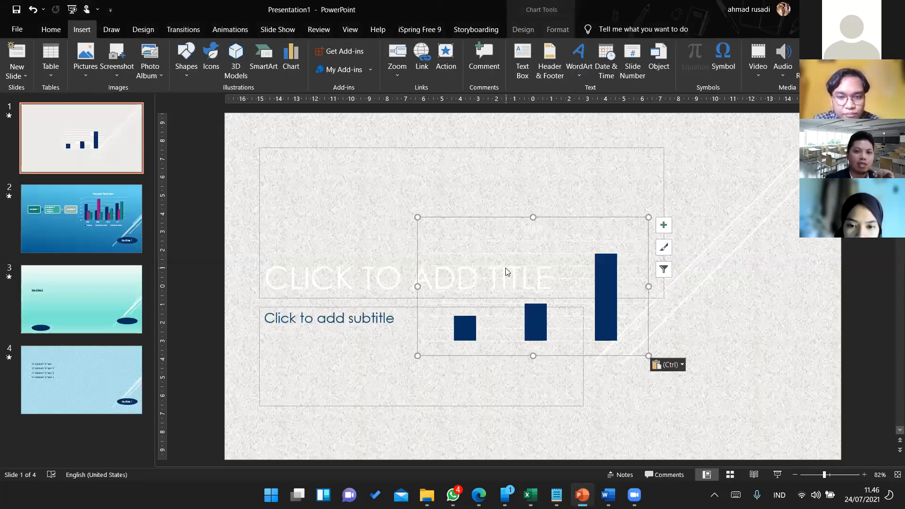
pyautogui.rightClick(506, 272)
pyautogui.click(486, 351)
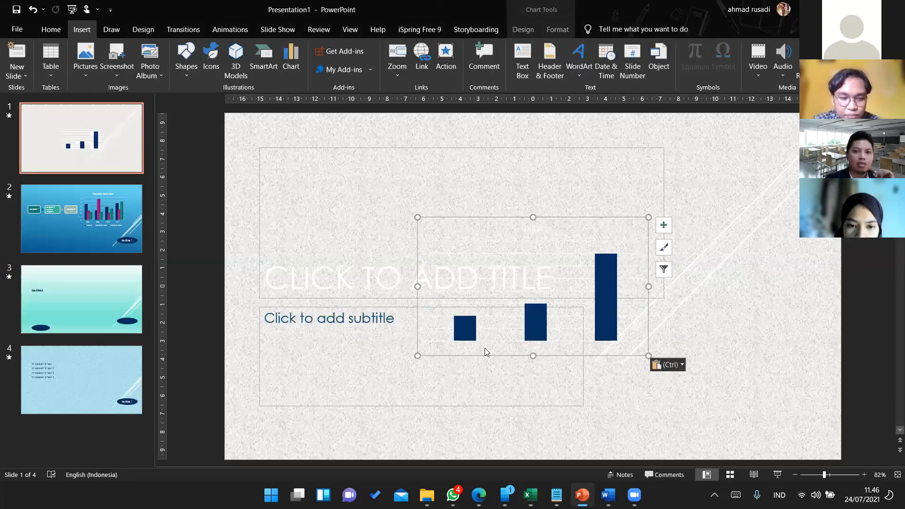
pyautogui.rightClick(485, 348)
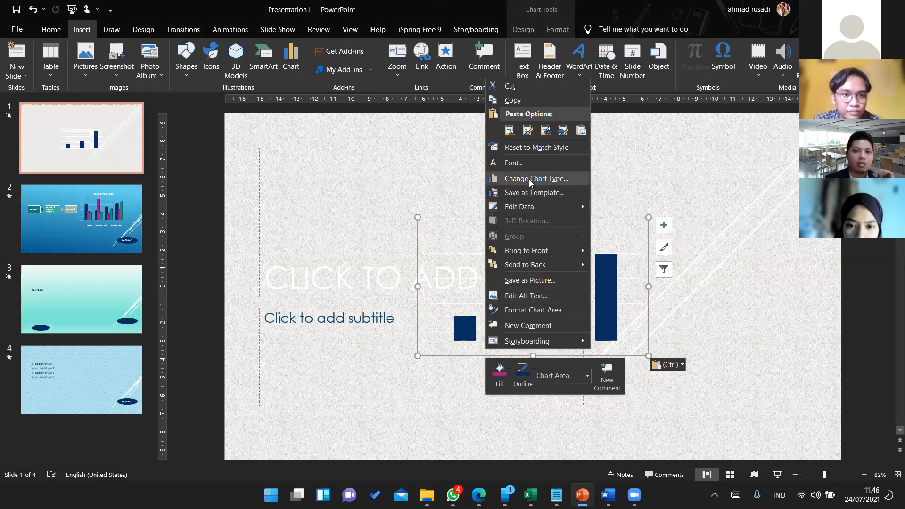
pyautogui.click(518, 206)
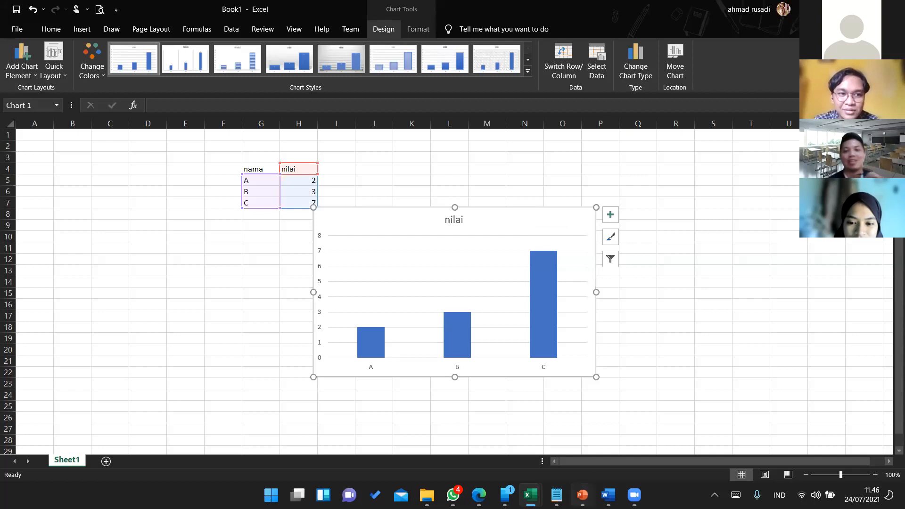
# - Switch to PowerPoint and examine the object types that can be inserted, including Microsoft Excel Chart, without inserting one
pyautogui.click(582, 495)
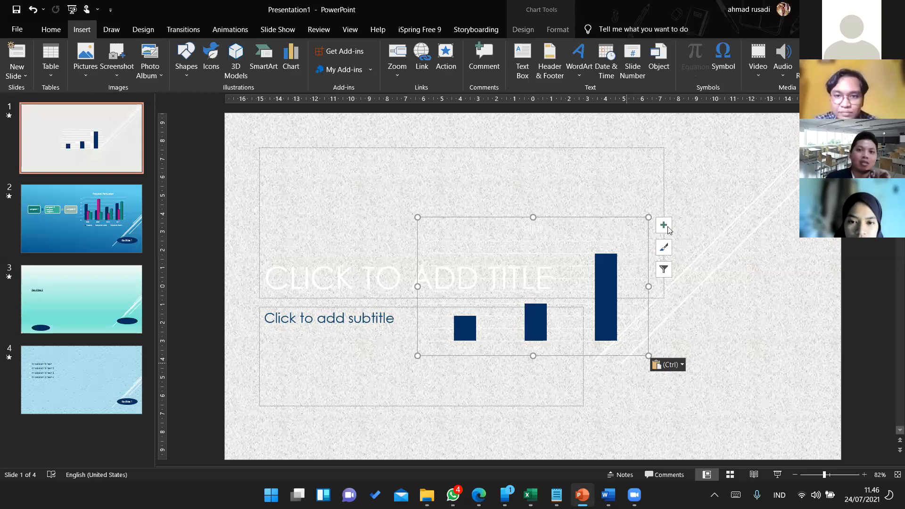
pyautogui.click(662, 57)
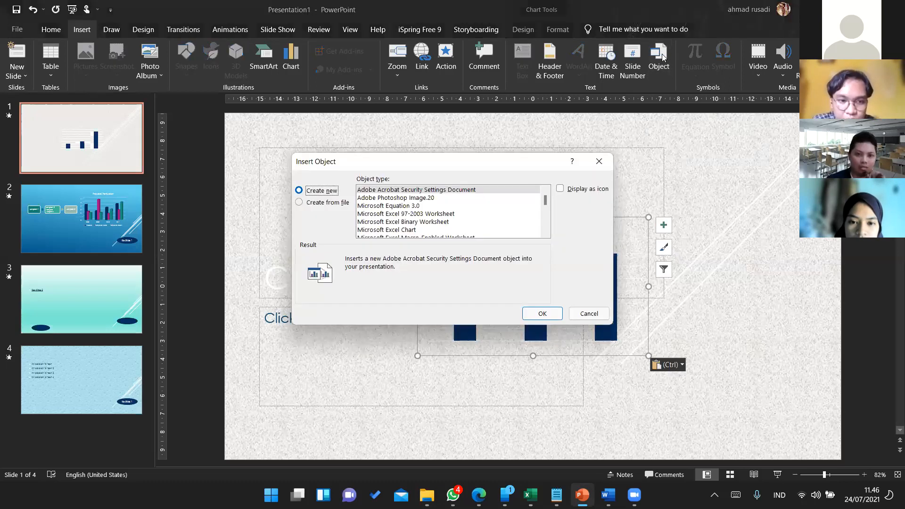
pyautogui.click(422, 215)
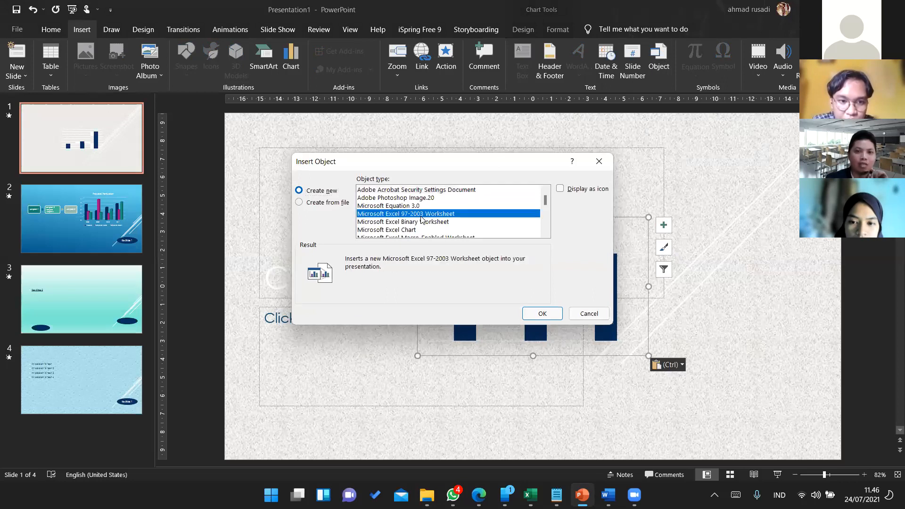
pyautogui.click(398, 231)
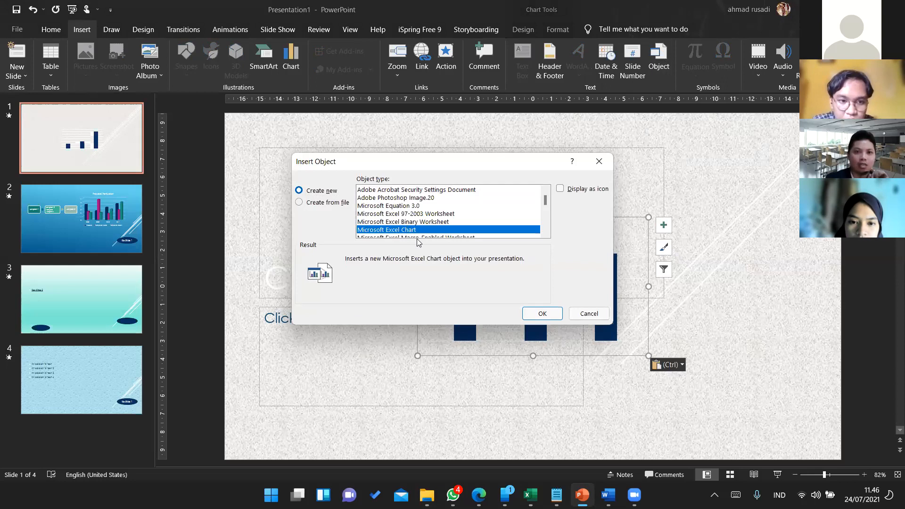
pyautogui.click(587, 316)
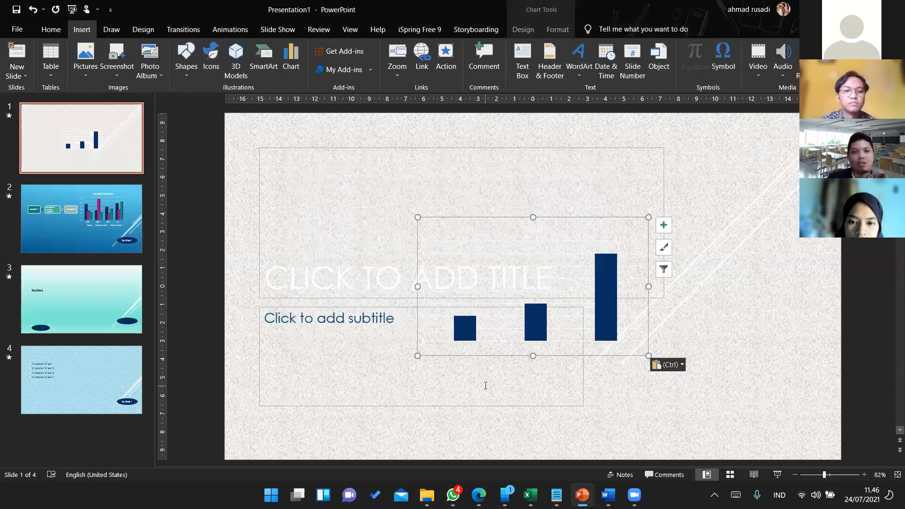
# - Insert a new Microsoft Excel 97-2003 Worksheet object on slide 1
pyautogui.click(658, 58)
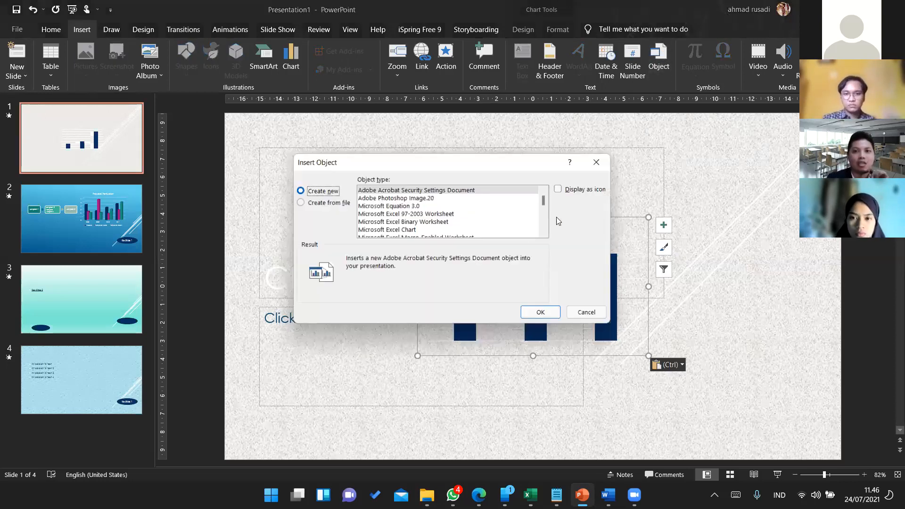
pyautogui.scroll(-6, 448, 226)
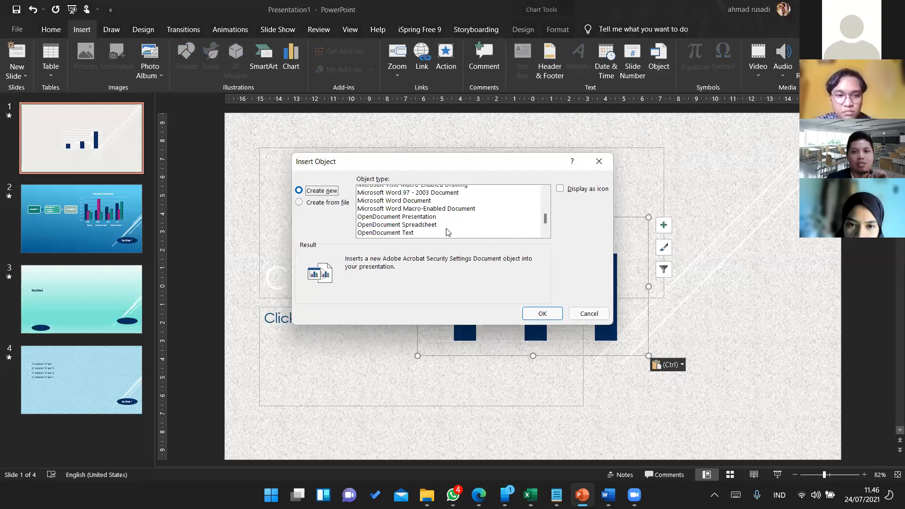
pyautogui.scroll(6, 448, 232)
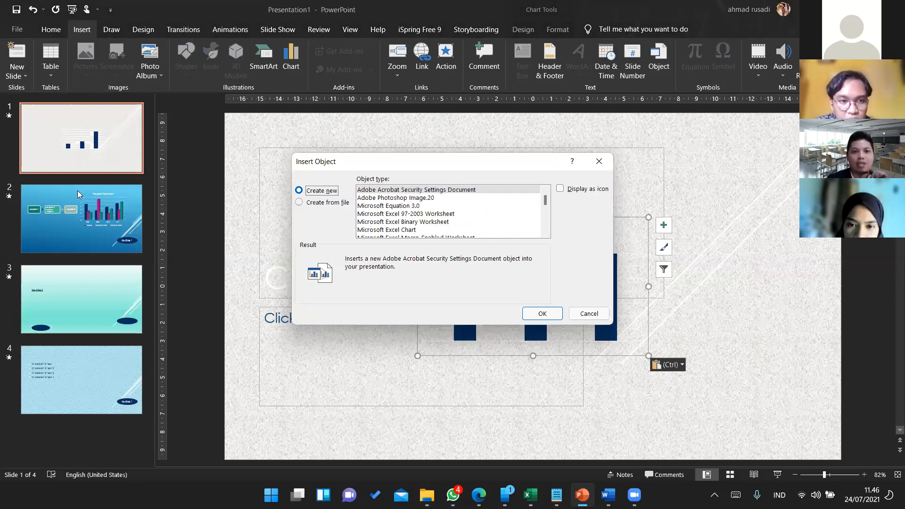
pyautogui.click(458, 192)
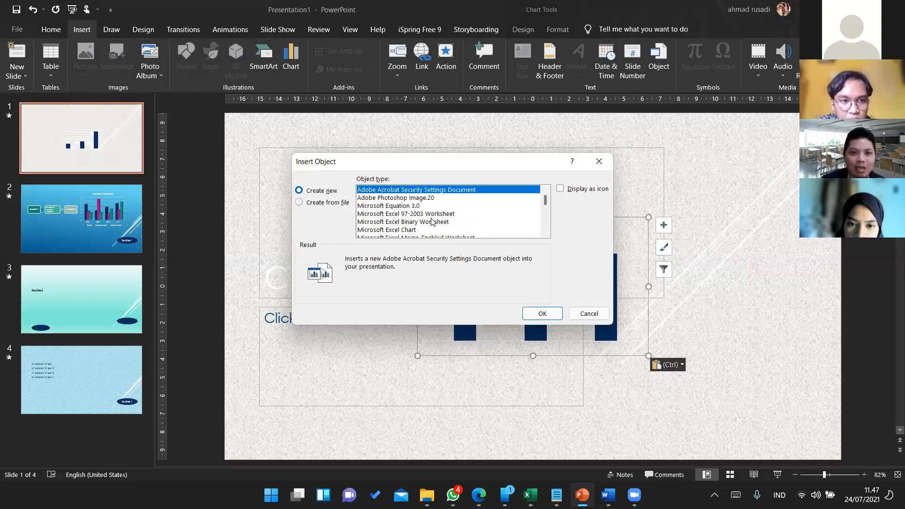
pyautogui.scroll(-1, 431, 223)
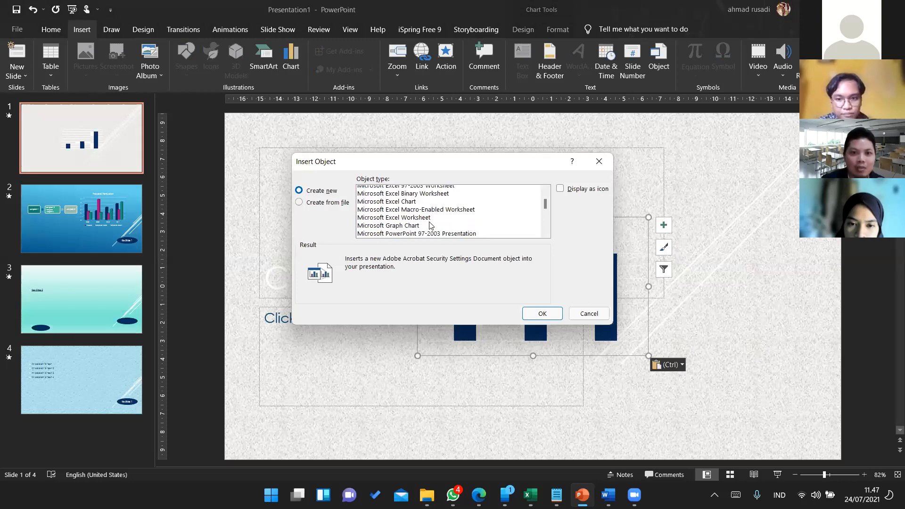
pyautogui.click(399, 203)
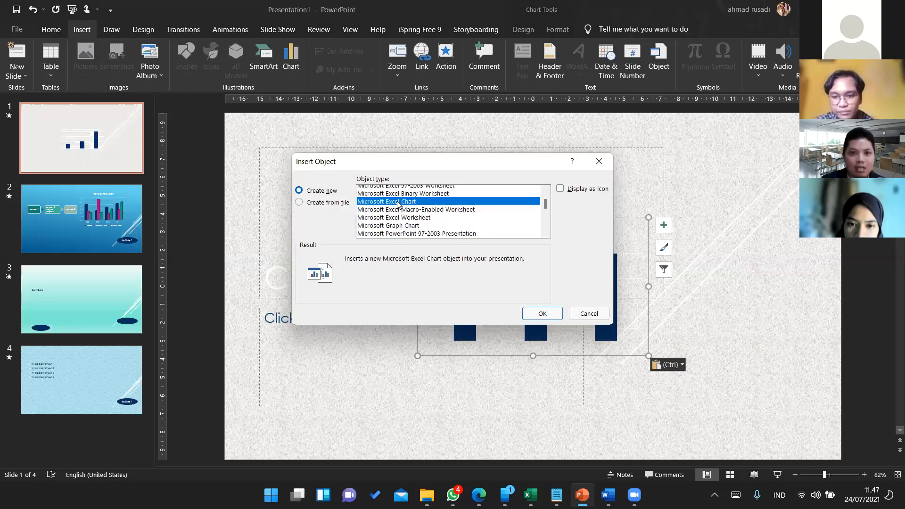
pyautogui.click(440, 190)
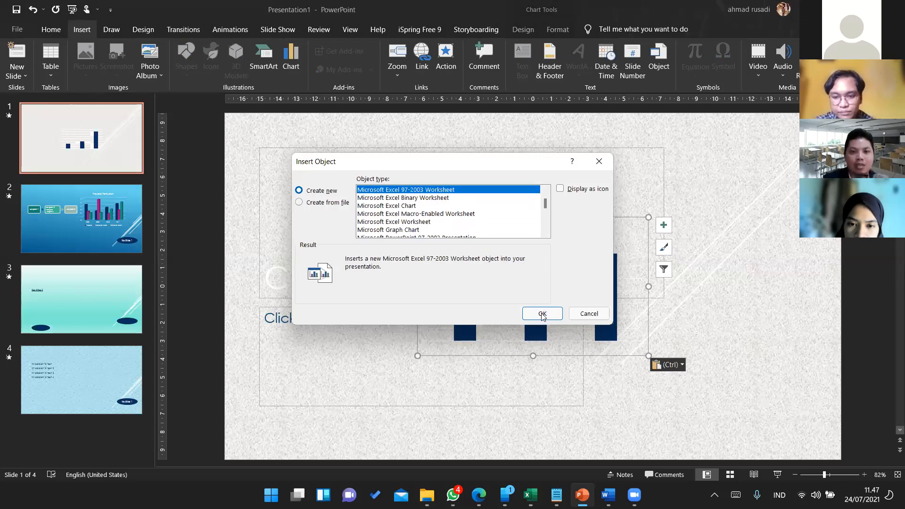
pyautogui.click(542, 313)
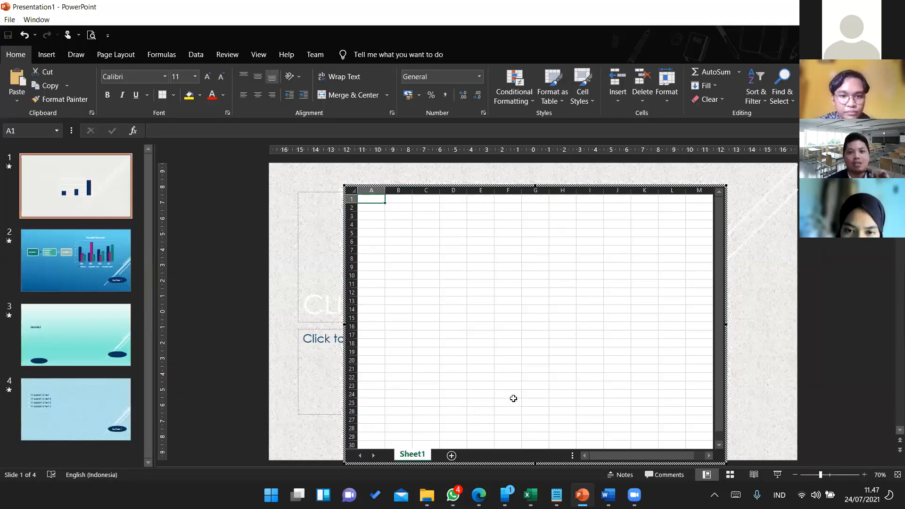
# - Shrink the visible area of the embedded worksheet on slide 1 to columns A to E and rows 1 to 8
pyautogui.click(299, 286)
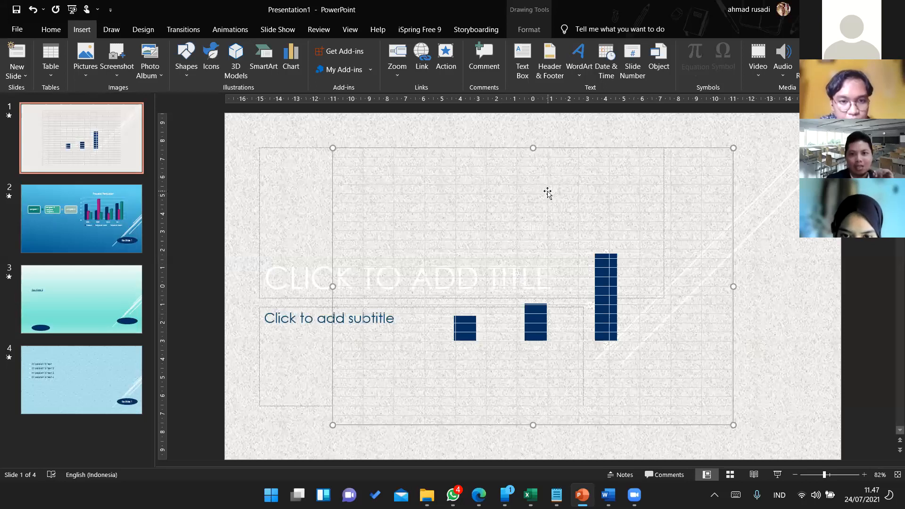
pyautogui.doubleClick(428, 200)
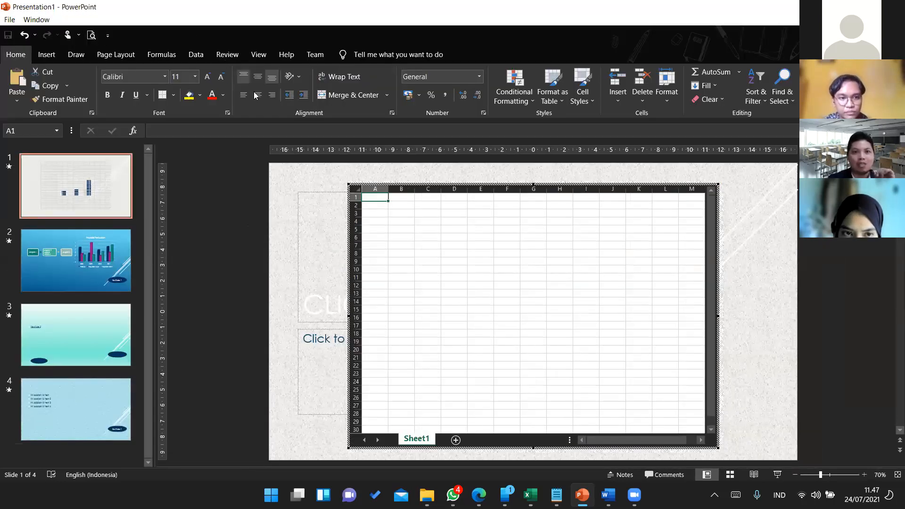
pyautogui.click(479, 262)
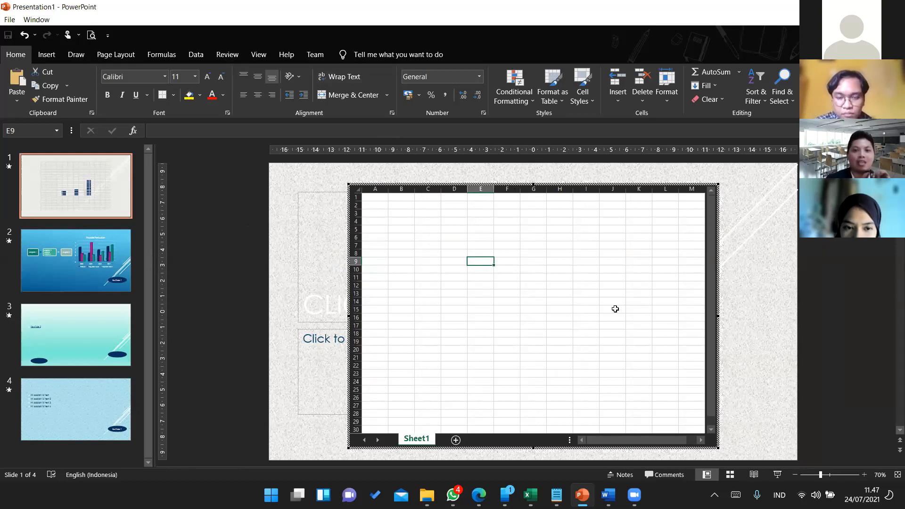
pyautogui.moveTo(718, 448); pyautogui.dragTo(519, 270)
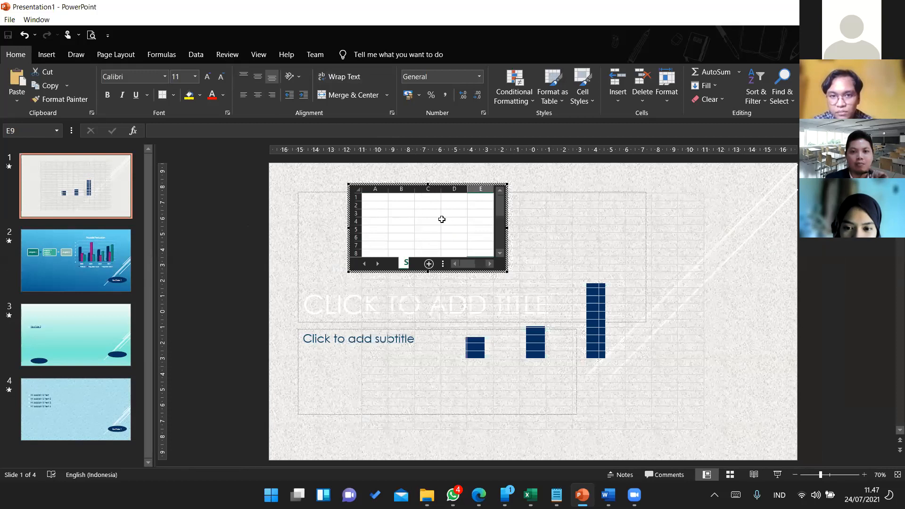
pyautogui.click(516, 213)
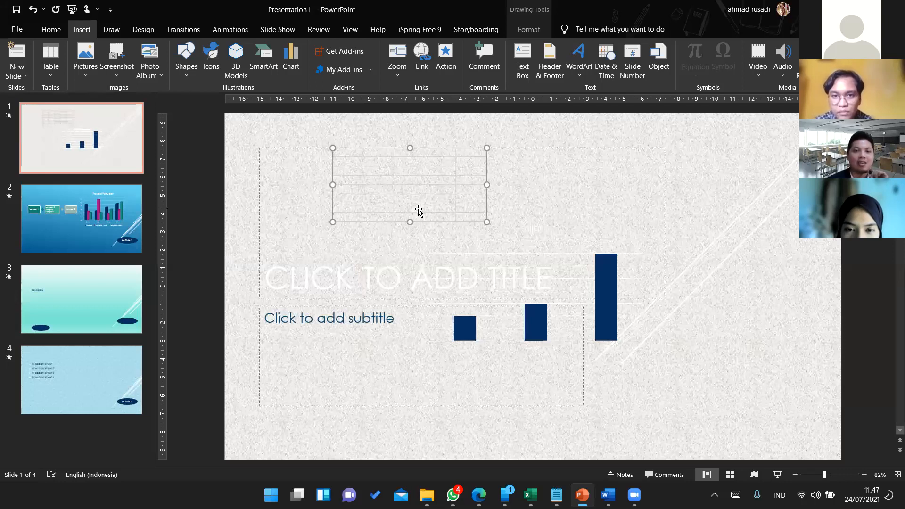
# - Open the resized embedded worksheet on slide 1 for editing
pyautogui.doubleClick(388, 176)
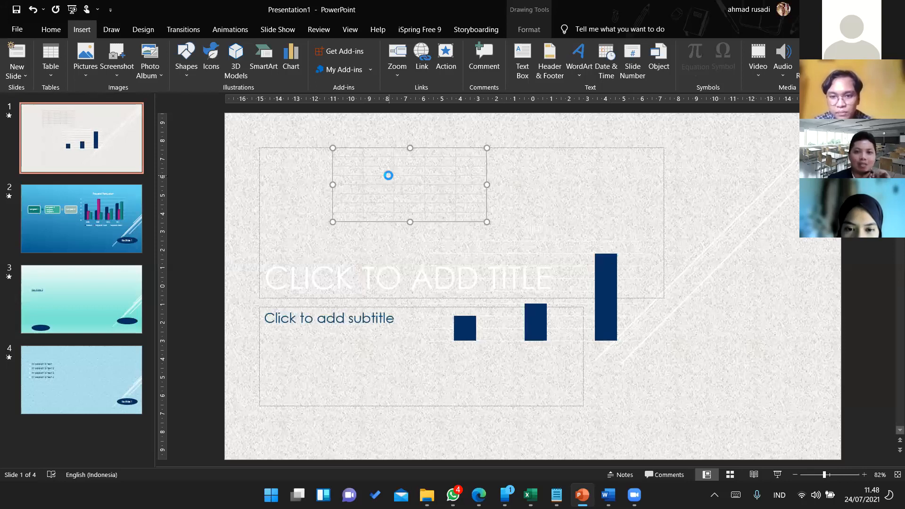